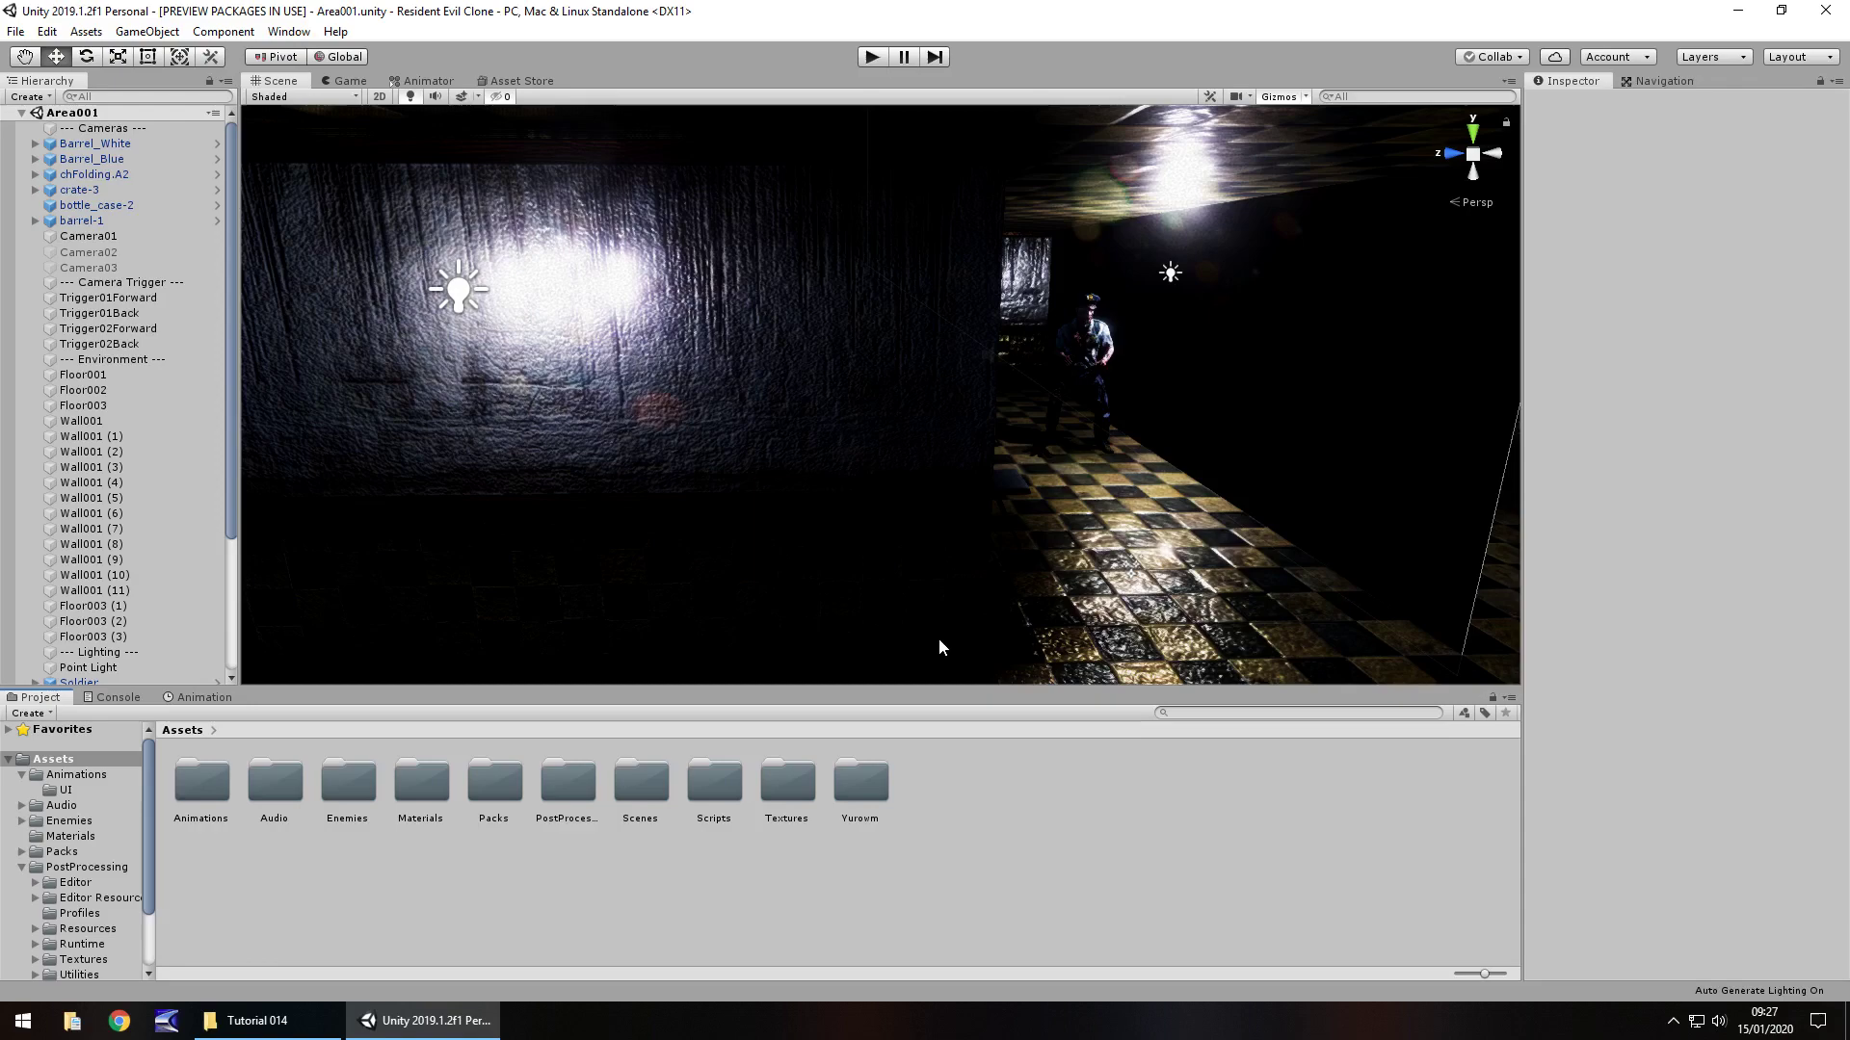
# Turn off the Post Processings effect in the scene view
pyautogui.moveTo(1113, 497); pyautogui.dragTo(1112, 552, button='right')
pyautogui.moveTo(1177, 383); pyautogui.dragTo(1168, 259, button='right')
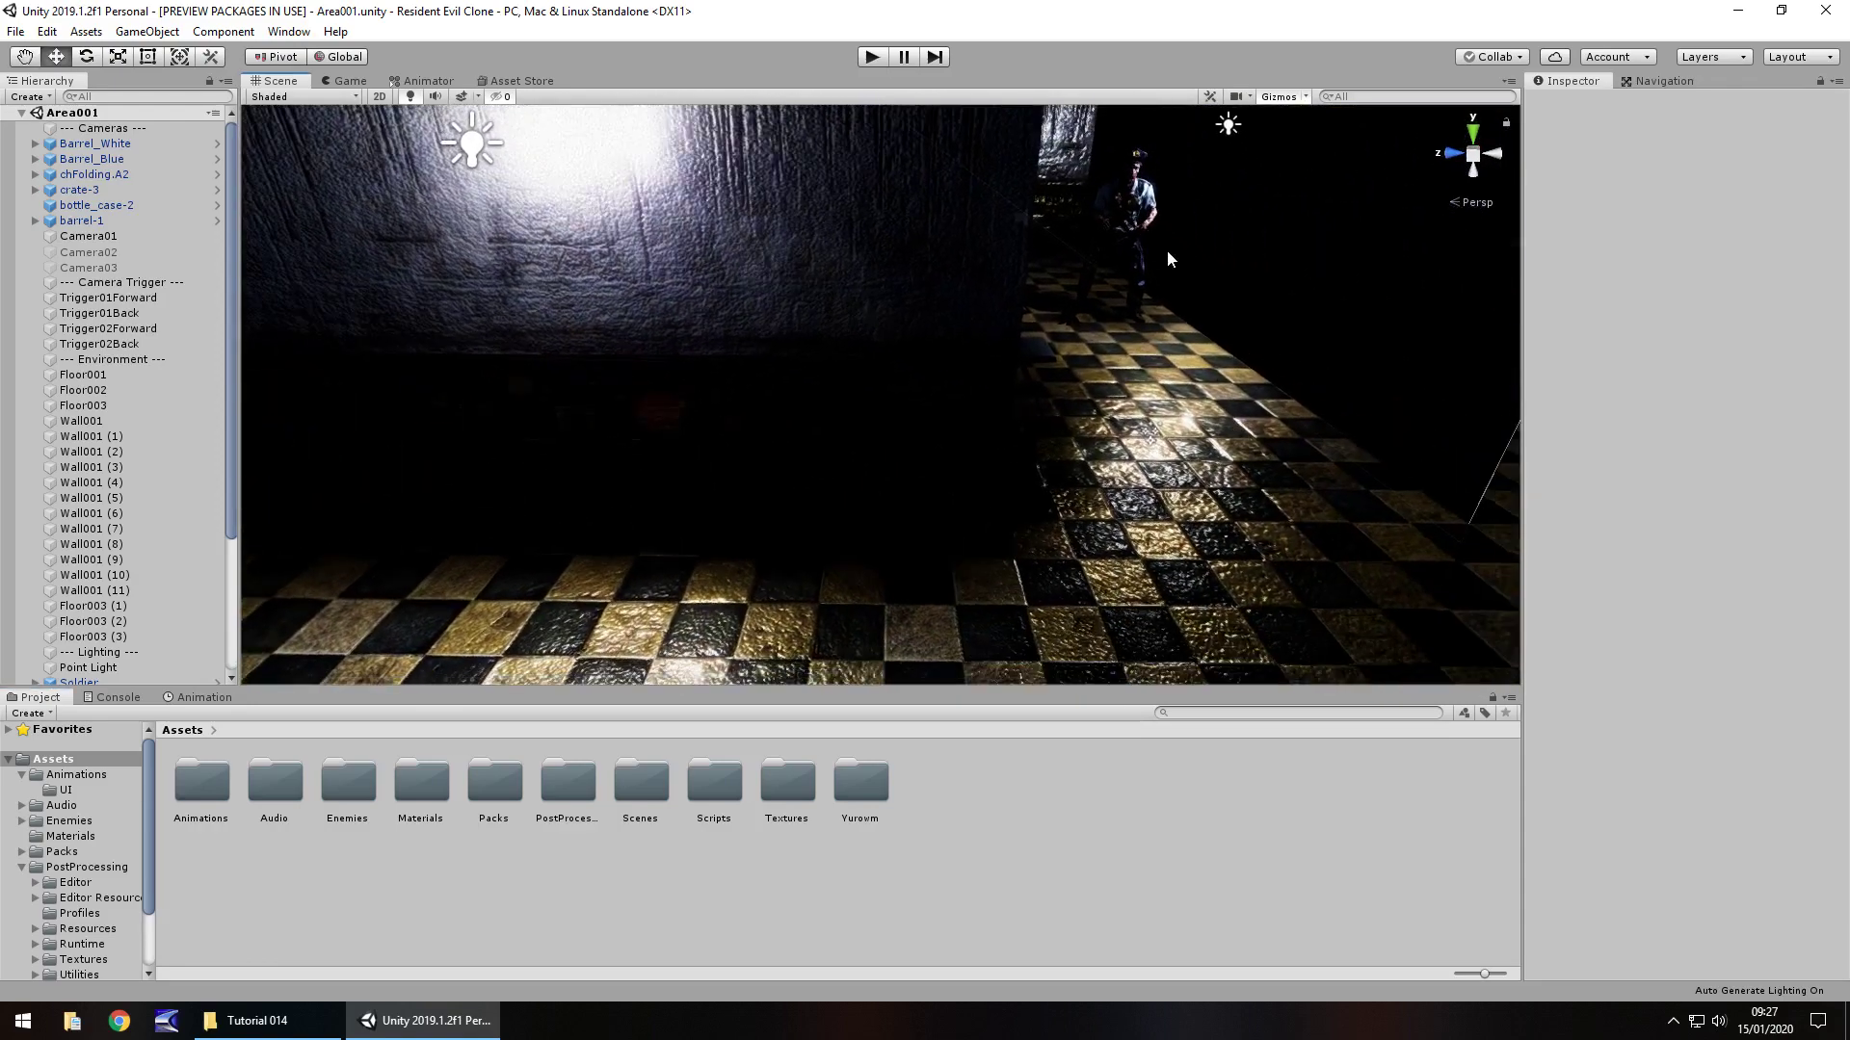
pyautogui.moveTo(352, 424); pyautogui.dragTo(517, 374, button='right')
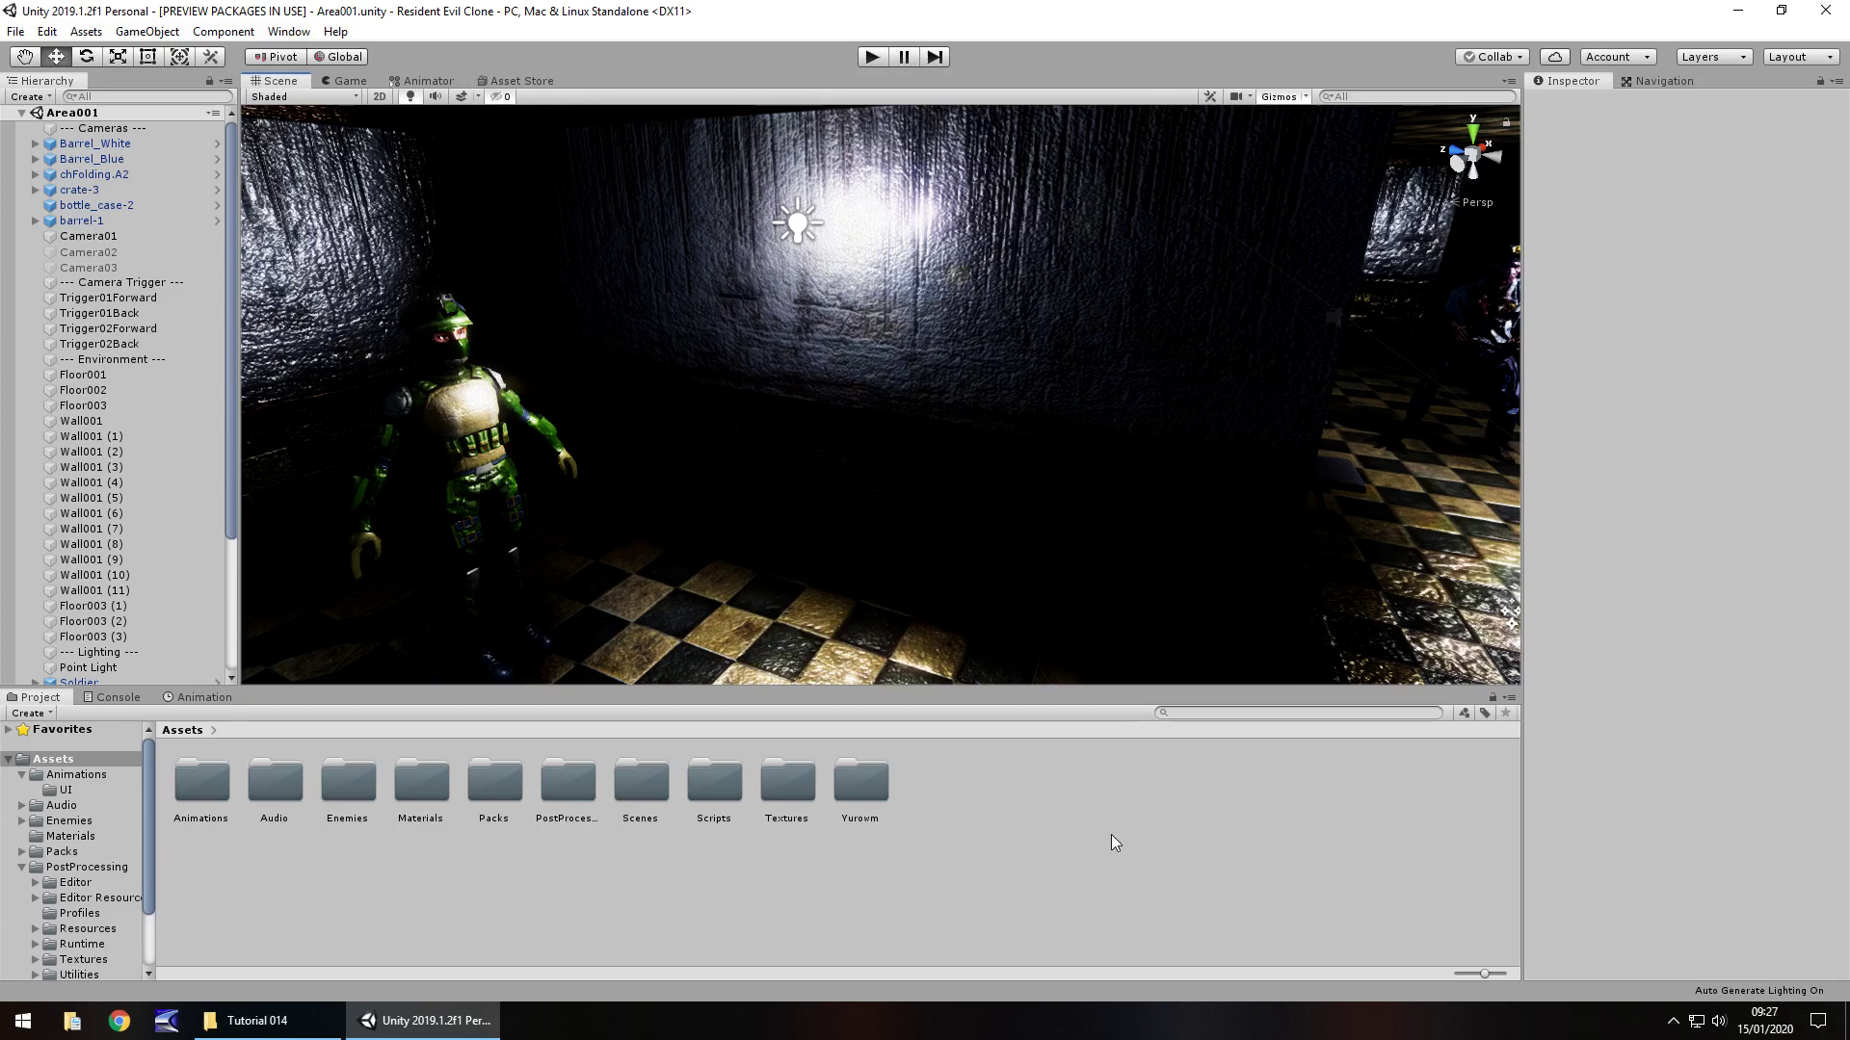
pyautogui.moveTo(879, 472); pyautogui.dragTo(848, 365, button='right')
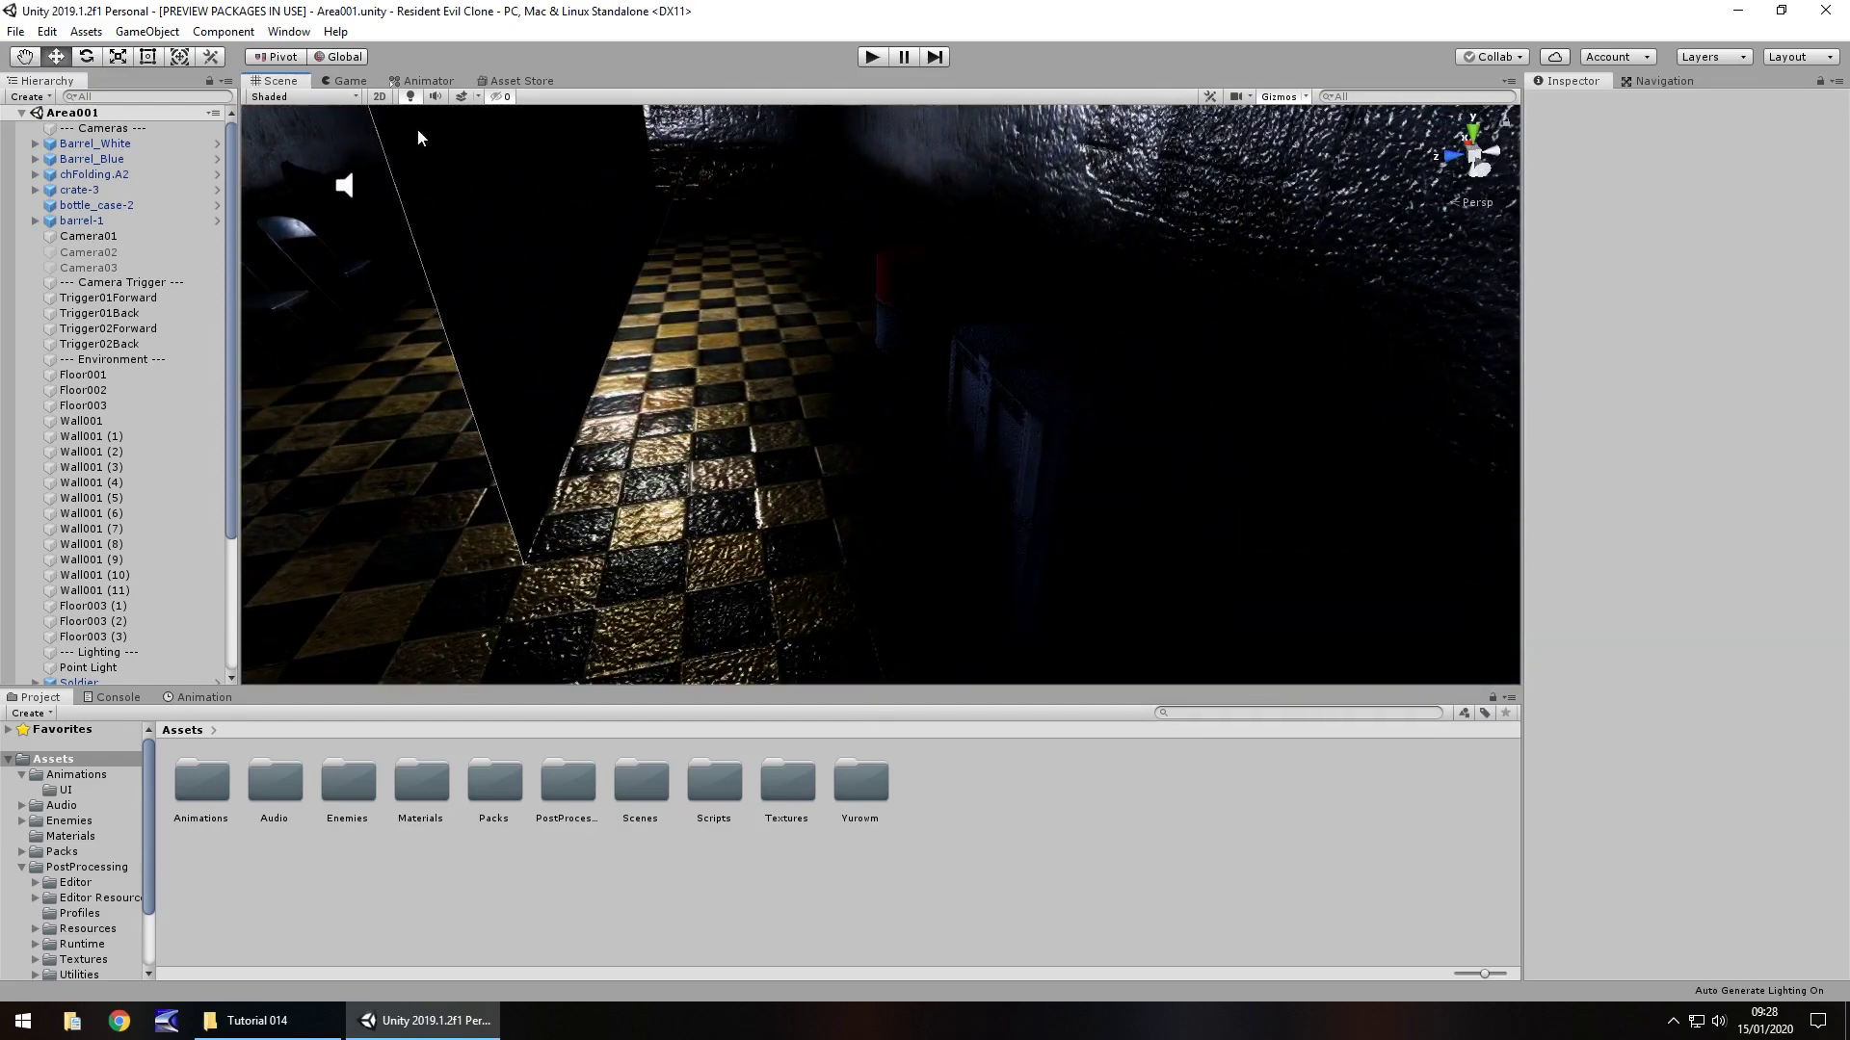
pyautogui.click(476, 97)
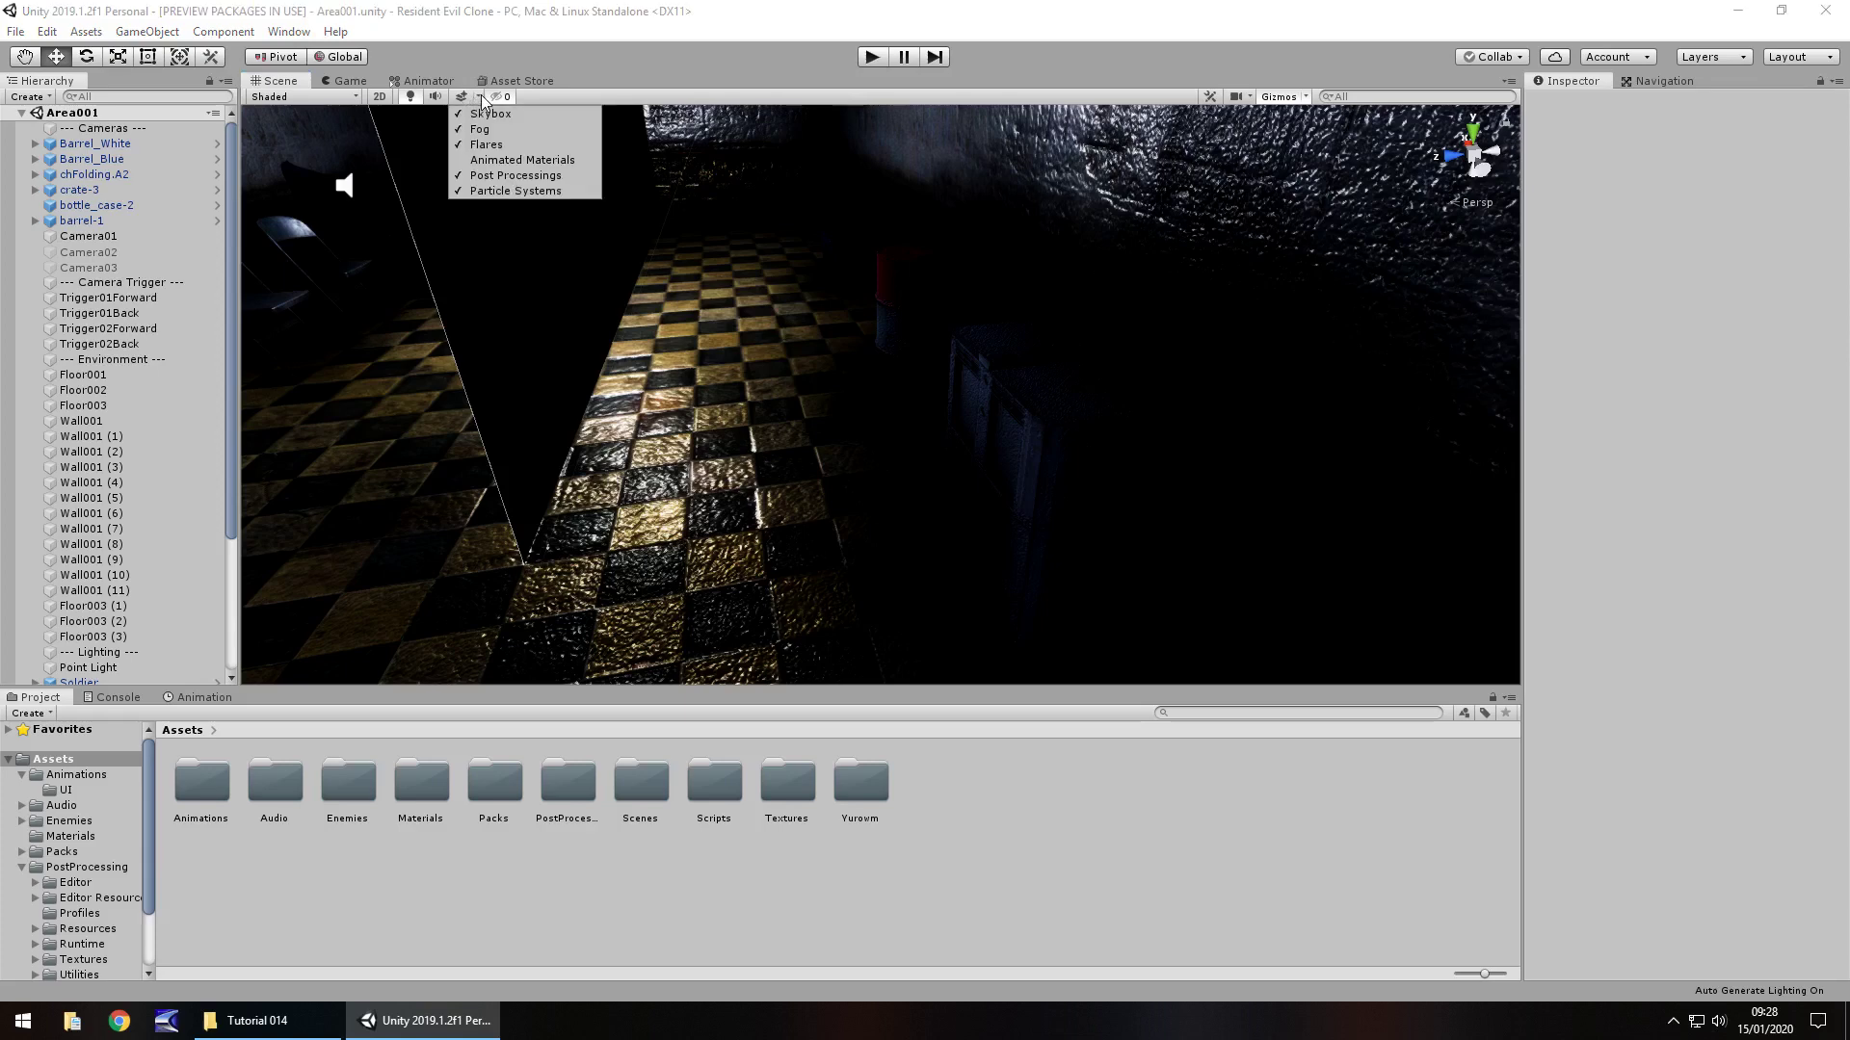
pyautogui.click(516, 175)
# Add a new particle system to the scene near the white crate
pyautogui.moveTo(878, 366); pyautogui.dragTo(1147, 372, button='right')
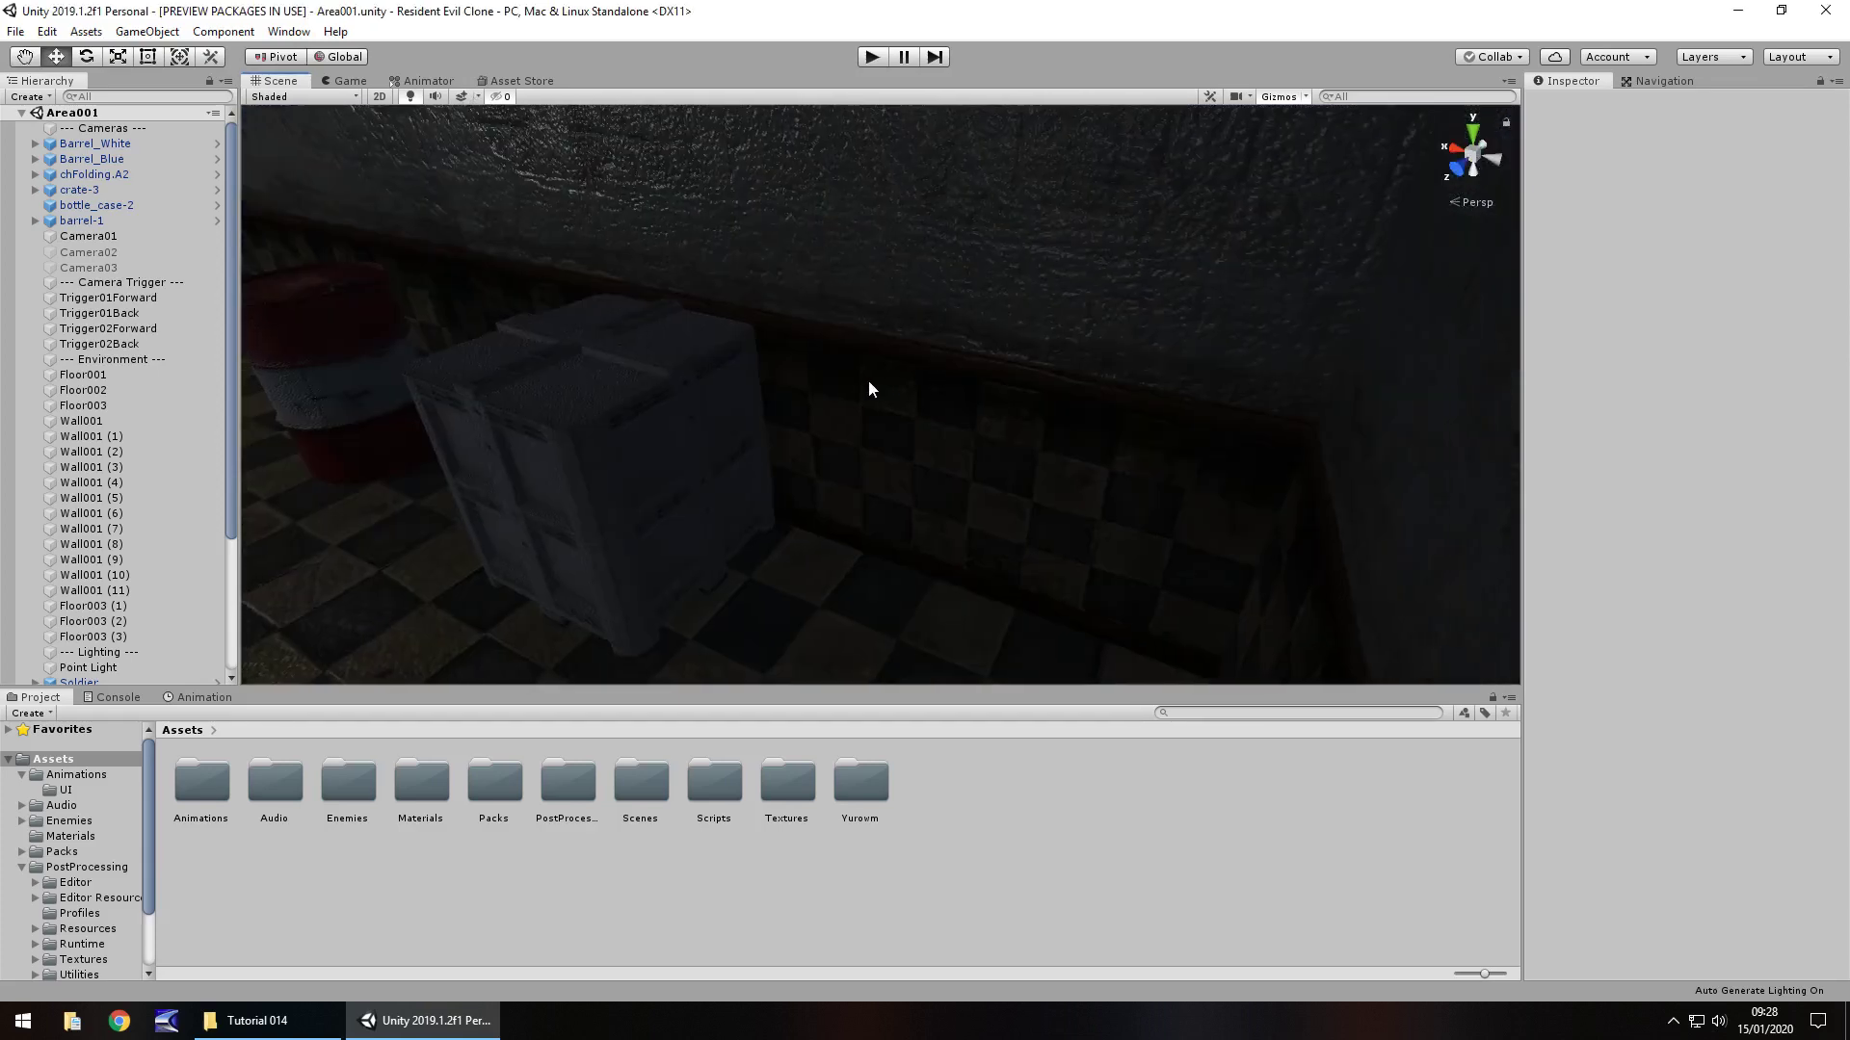
pyautogui.moveTo(871, 388); pyautogui.dragTo(840, 443, button='right')
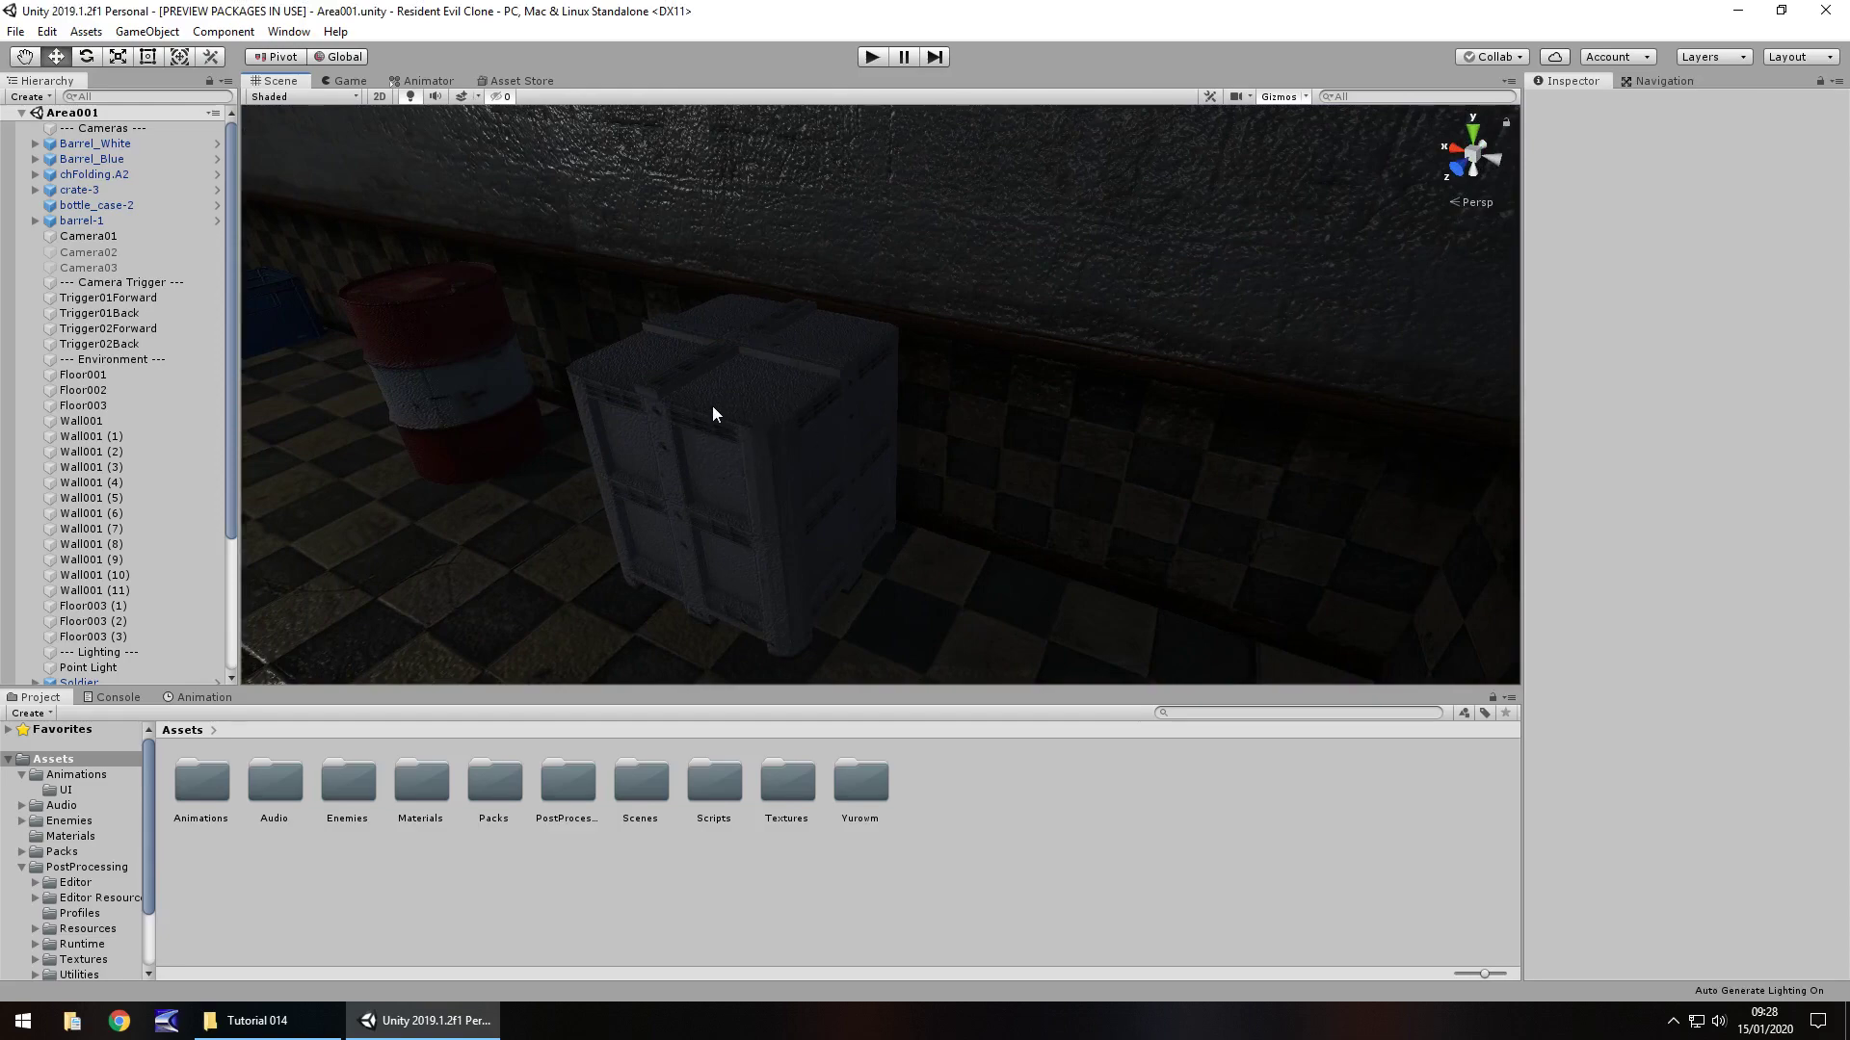
pyautogui.moveTo(866, 403); pyautogui.dragTo(760, 384, button='right')
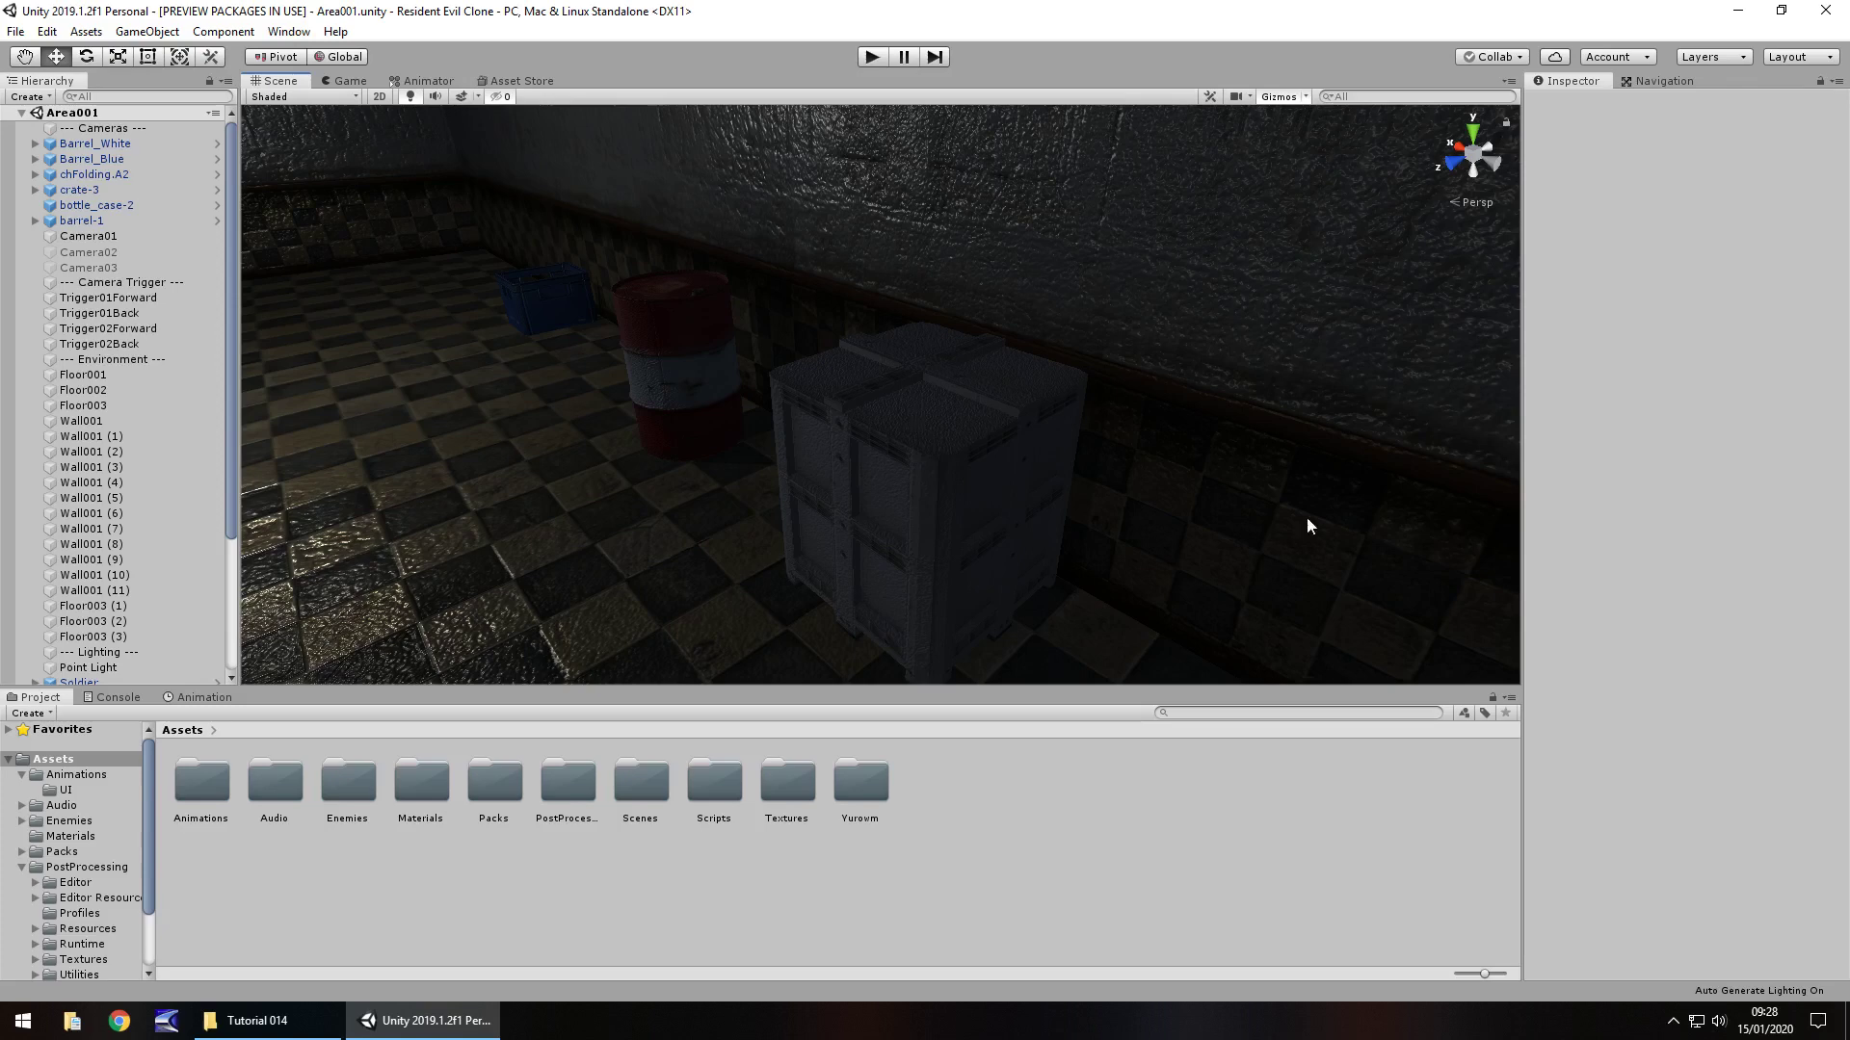
pyautogui.click(148, 35)
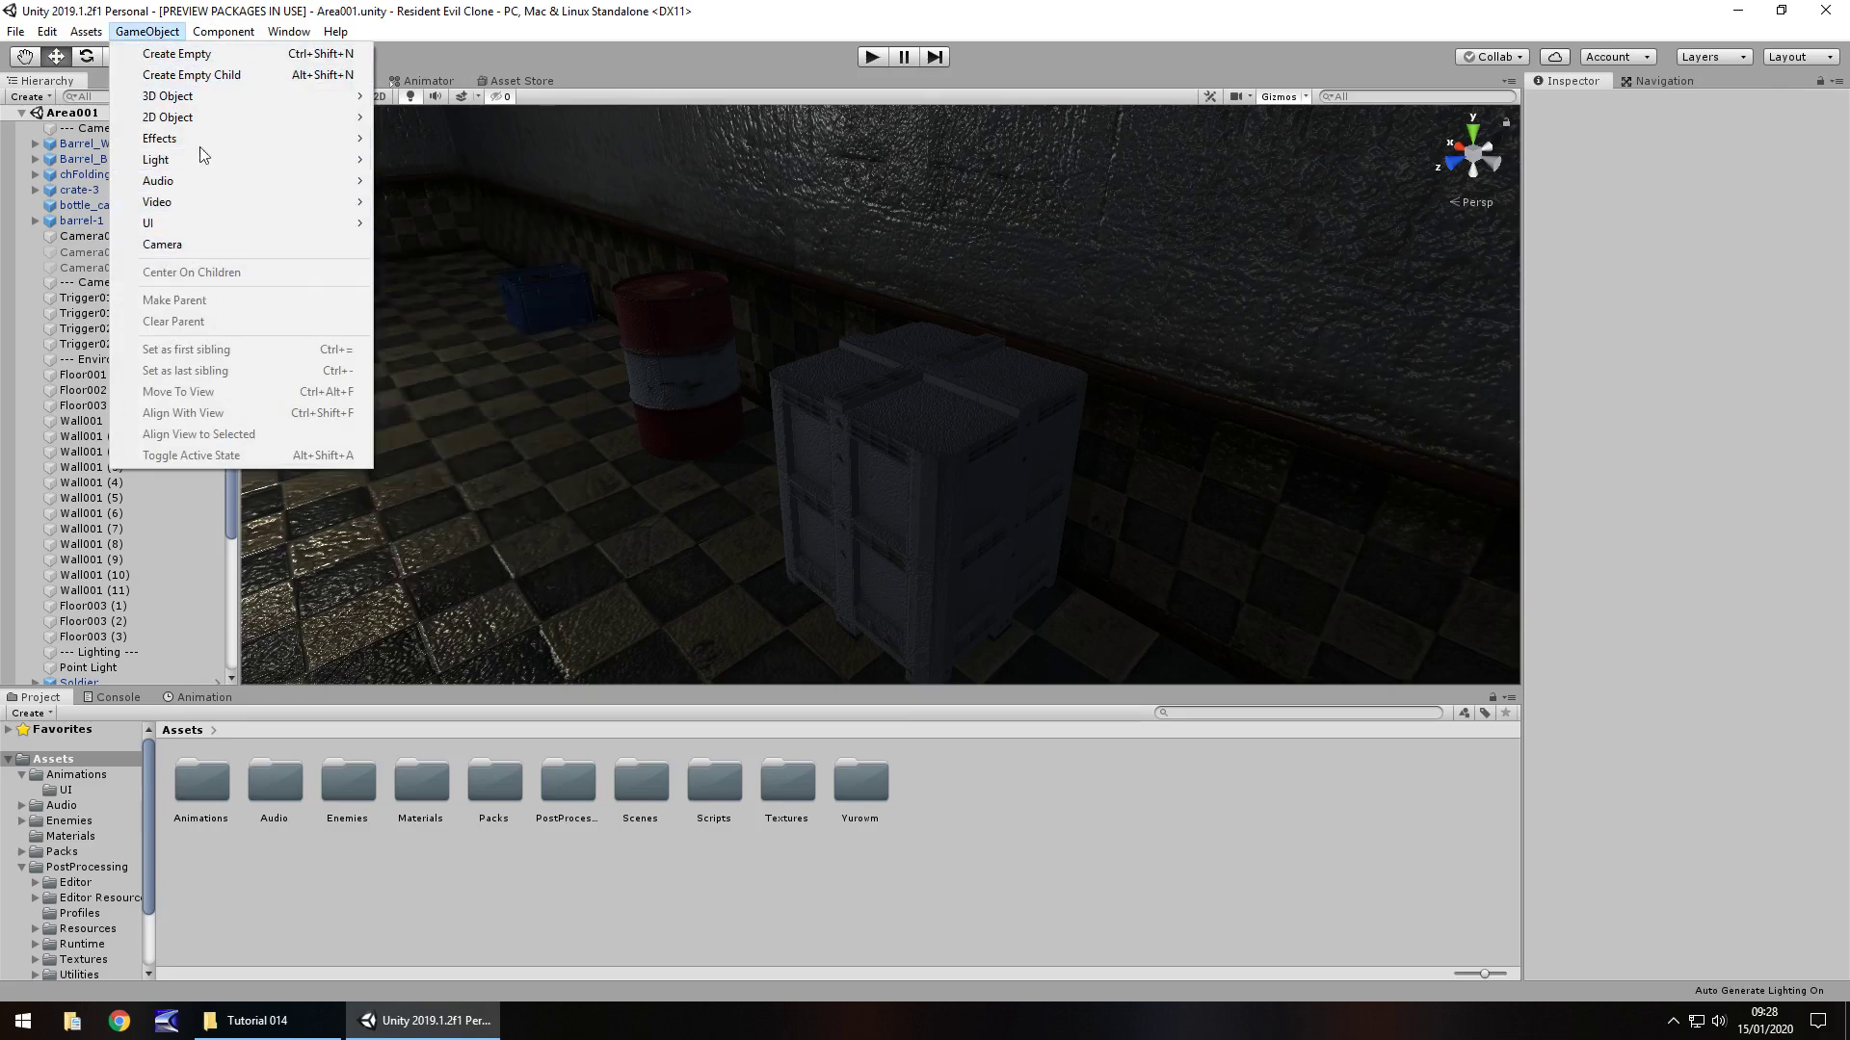
pyautogui.moveTo(198, 136)
pyautogui.click(438, 138)
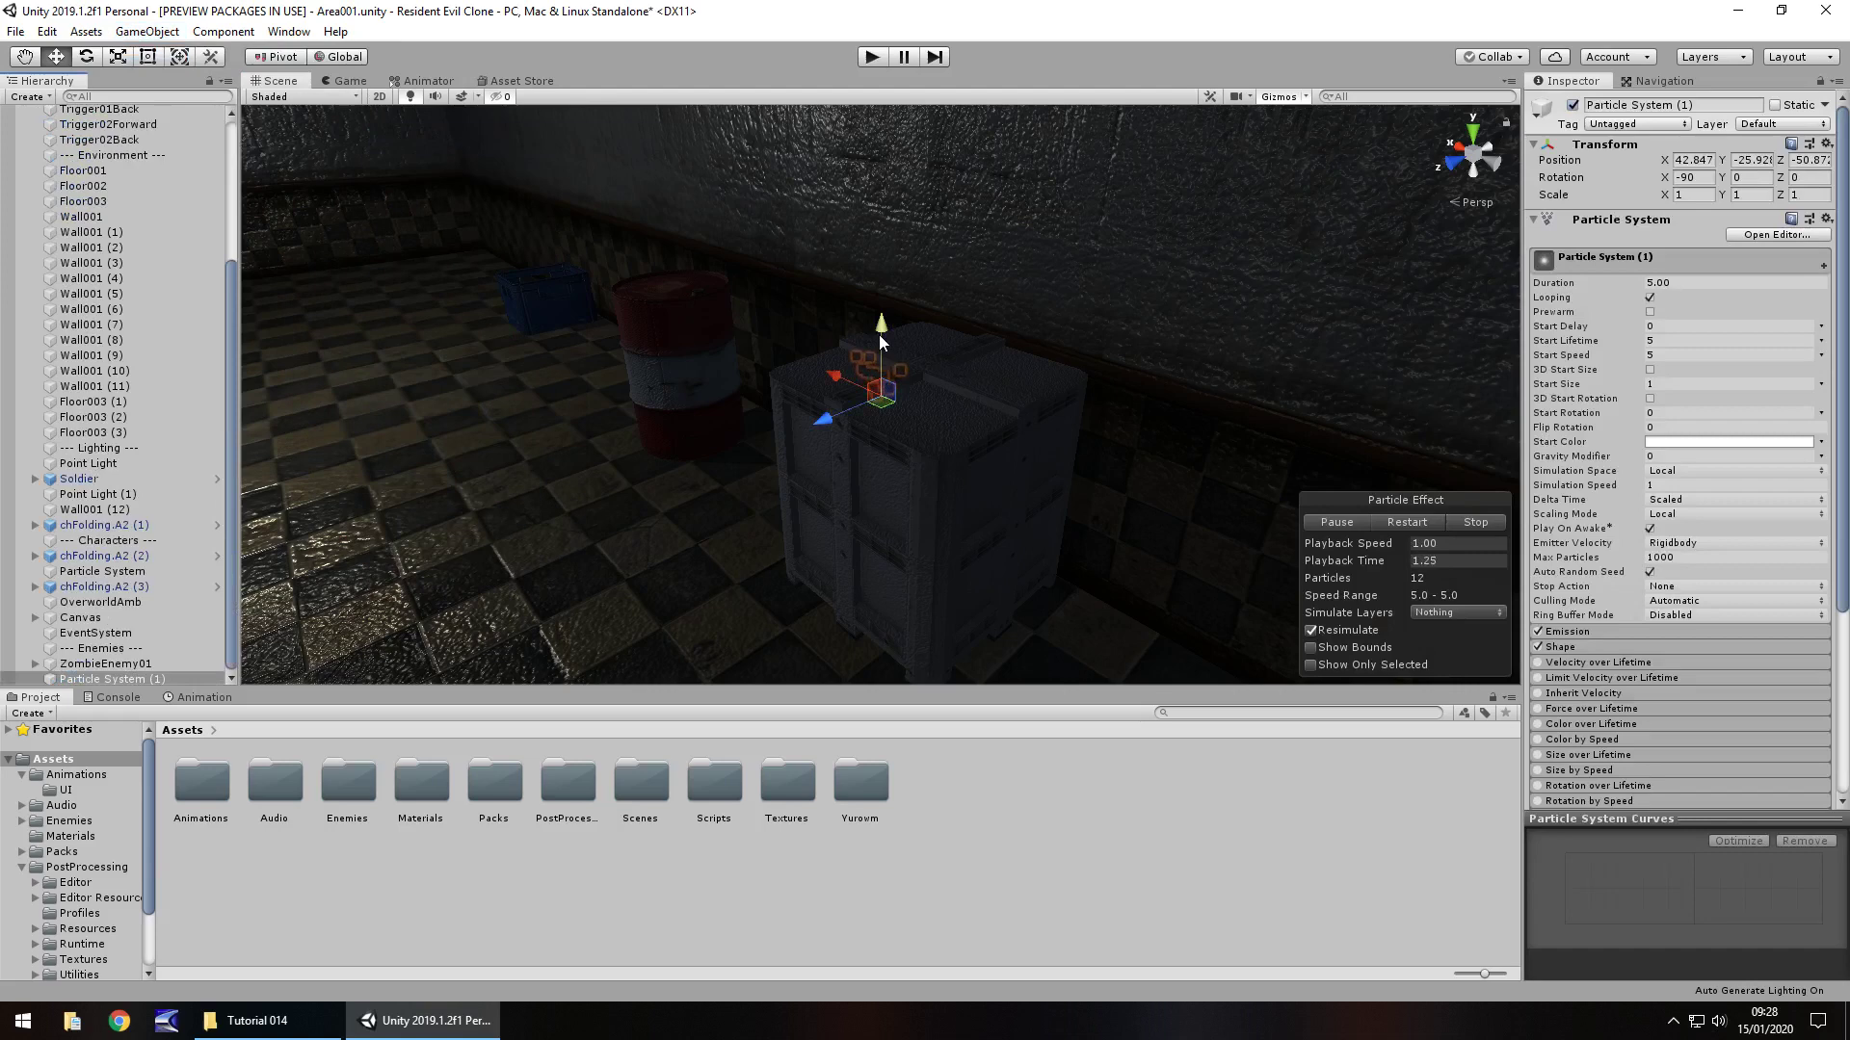
# Move the new particle system onto the top of the white crate, at about X -2.51, Y 3.62, Z -8.12
pyautogui.moveTo(876, 331); pyautogui.dragTo(1177, 620)
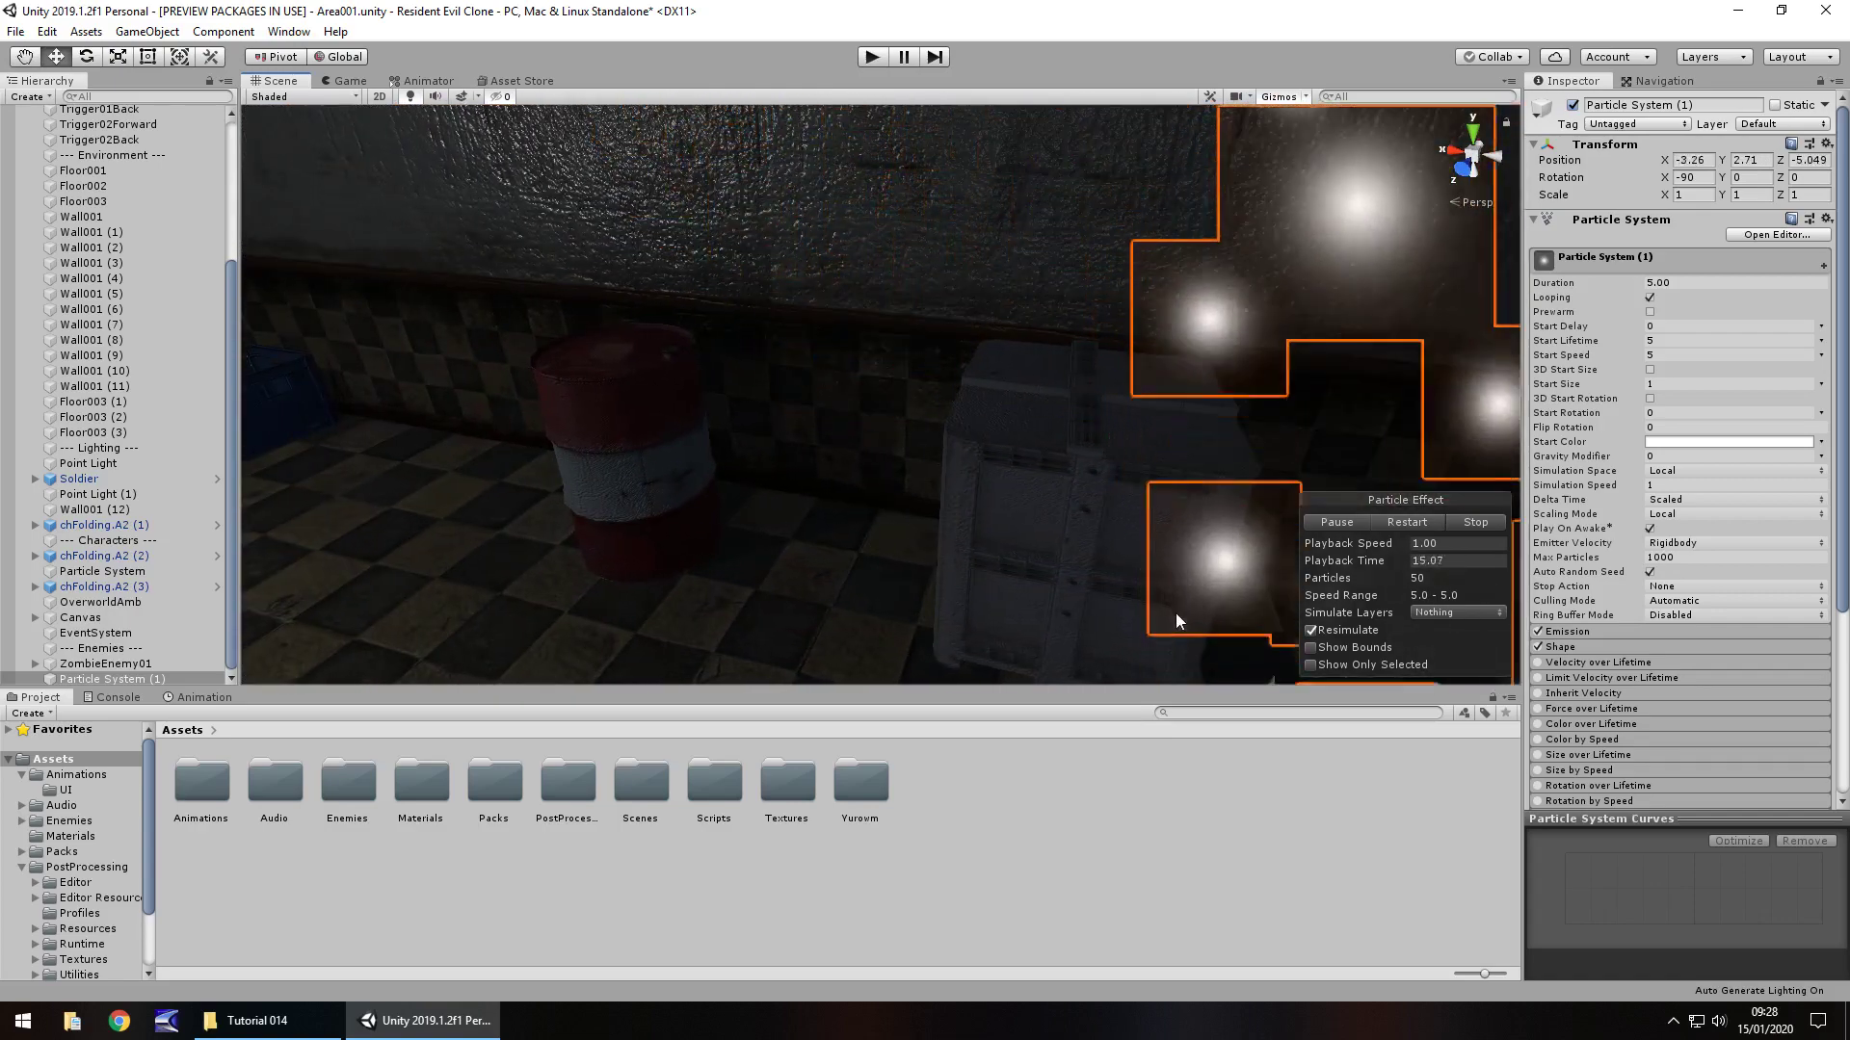
pyautogui.moveTo(1269, 679); pyautogui.dragTo(1043, 420)
pyautogui.keyDown('alt'); pyautogui.moveTo(1189, 427); pyautogui.dragTo(1234, 445); pyautogui.keyUp('alt')
pyautogui.moveTo(1234, 445); pyautogui.dragTo(1185, 421, button='middle')
pyautogui.moveTo(1185, 421)
pyautogui.keyDown('alt'); pyautogui.mouseDown()
pyautogui.moveTo(718, 325)
pyautogui.moveTo(1025, 319)
pyautogui.moveTo(1112, 268)
pyautogui.moveTo(1099, 393)
pyautogui.moveTo(1053, 471)
pyautogui.moveTo(1066, 447)
pyautogui.moveTo(1099, 470)
pyautogui.moveTo(1193, 452)
pyautogui.mouseUp(); pyautogui.keyUp('alt')
pyautogui.moveTo(1147, 378); pyautogui.dragTo(1193, 447)
pyautogui.press('f')
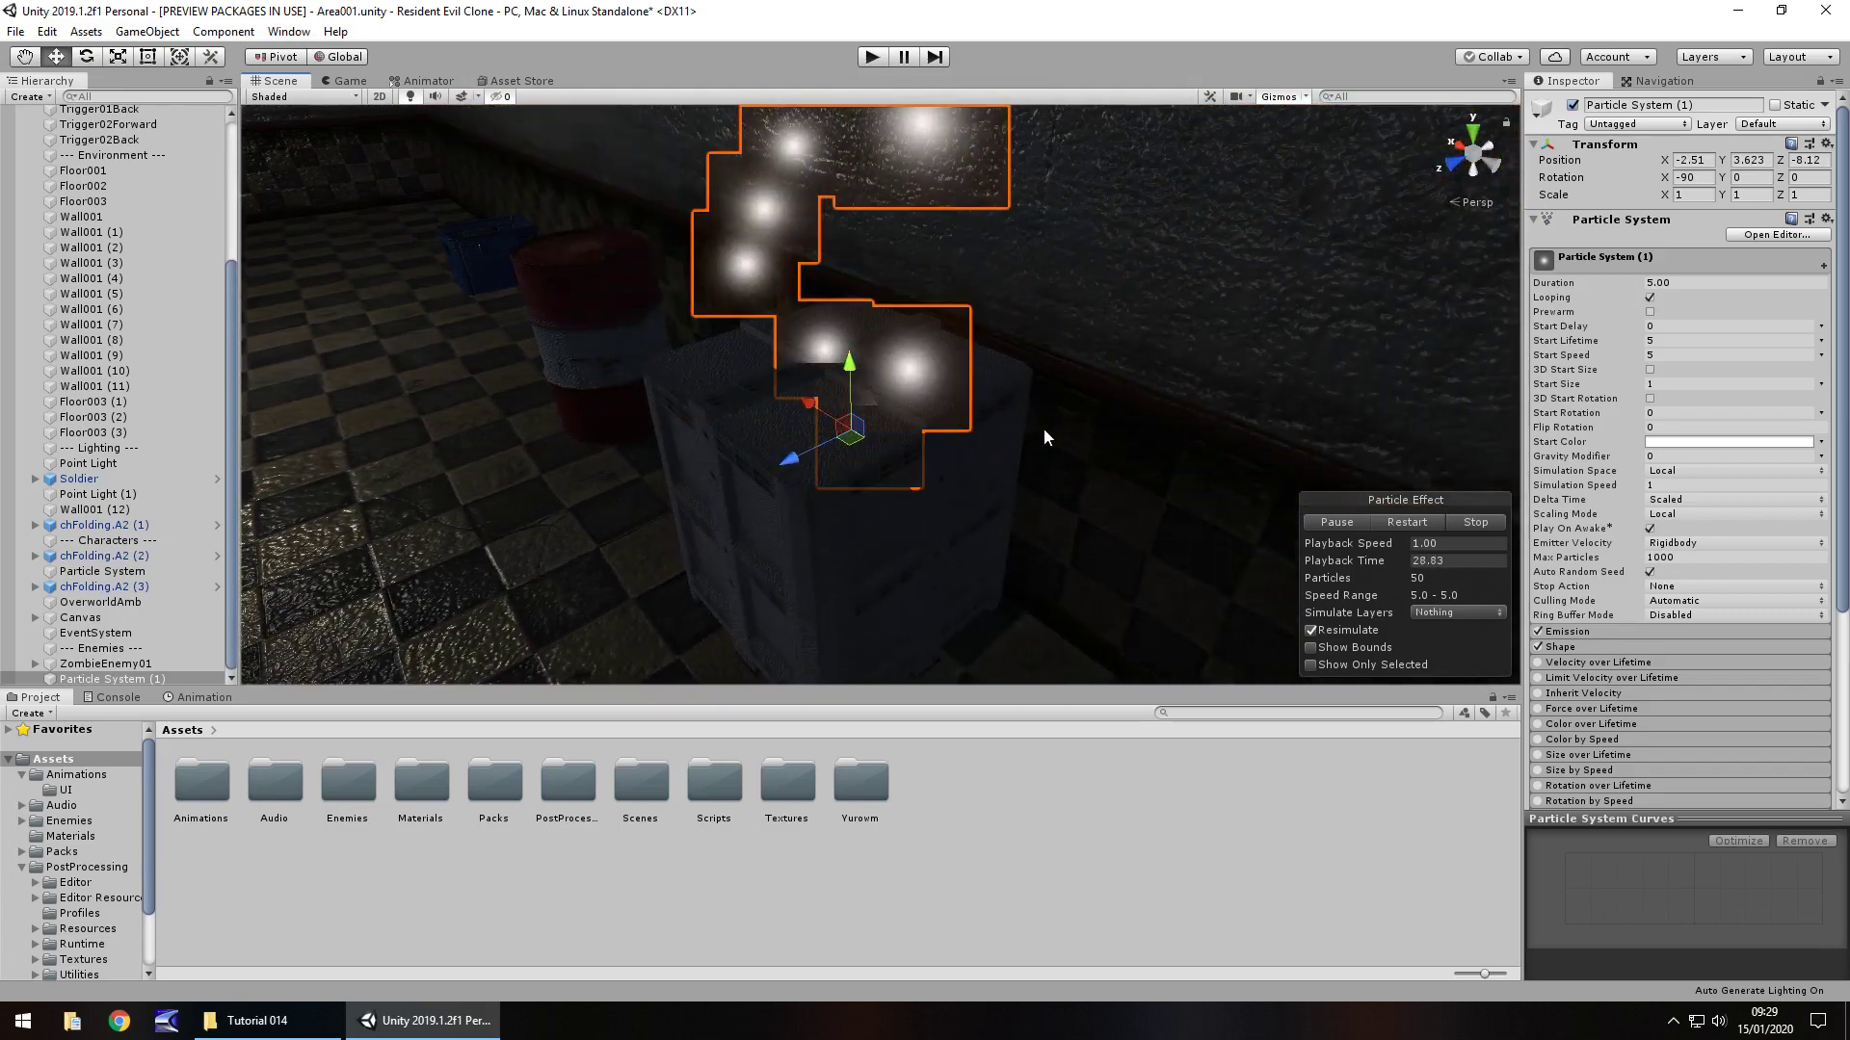
# Set the particle system's duration to 1 and its start lifetime to 1
pyautogui.moveTo(846, 444); pyautogui.dragTo(834, 273, button='right')
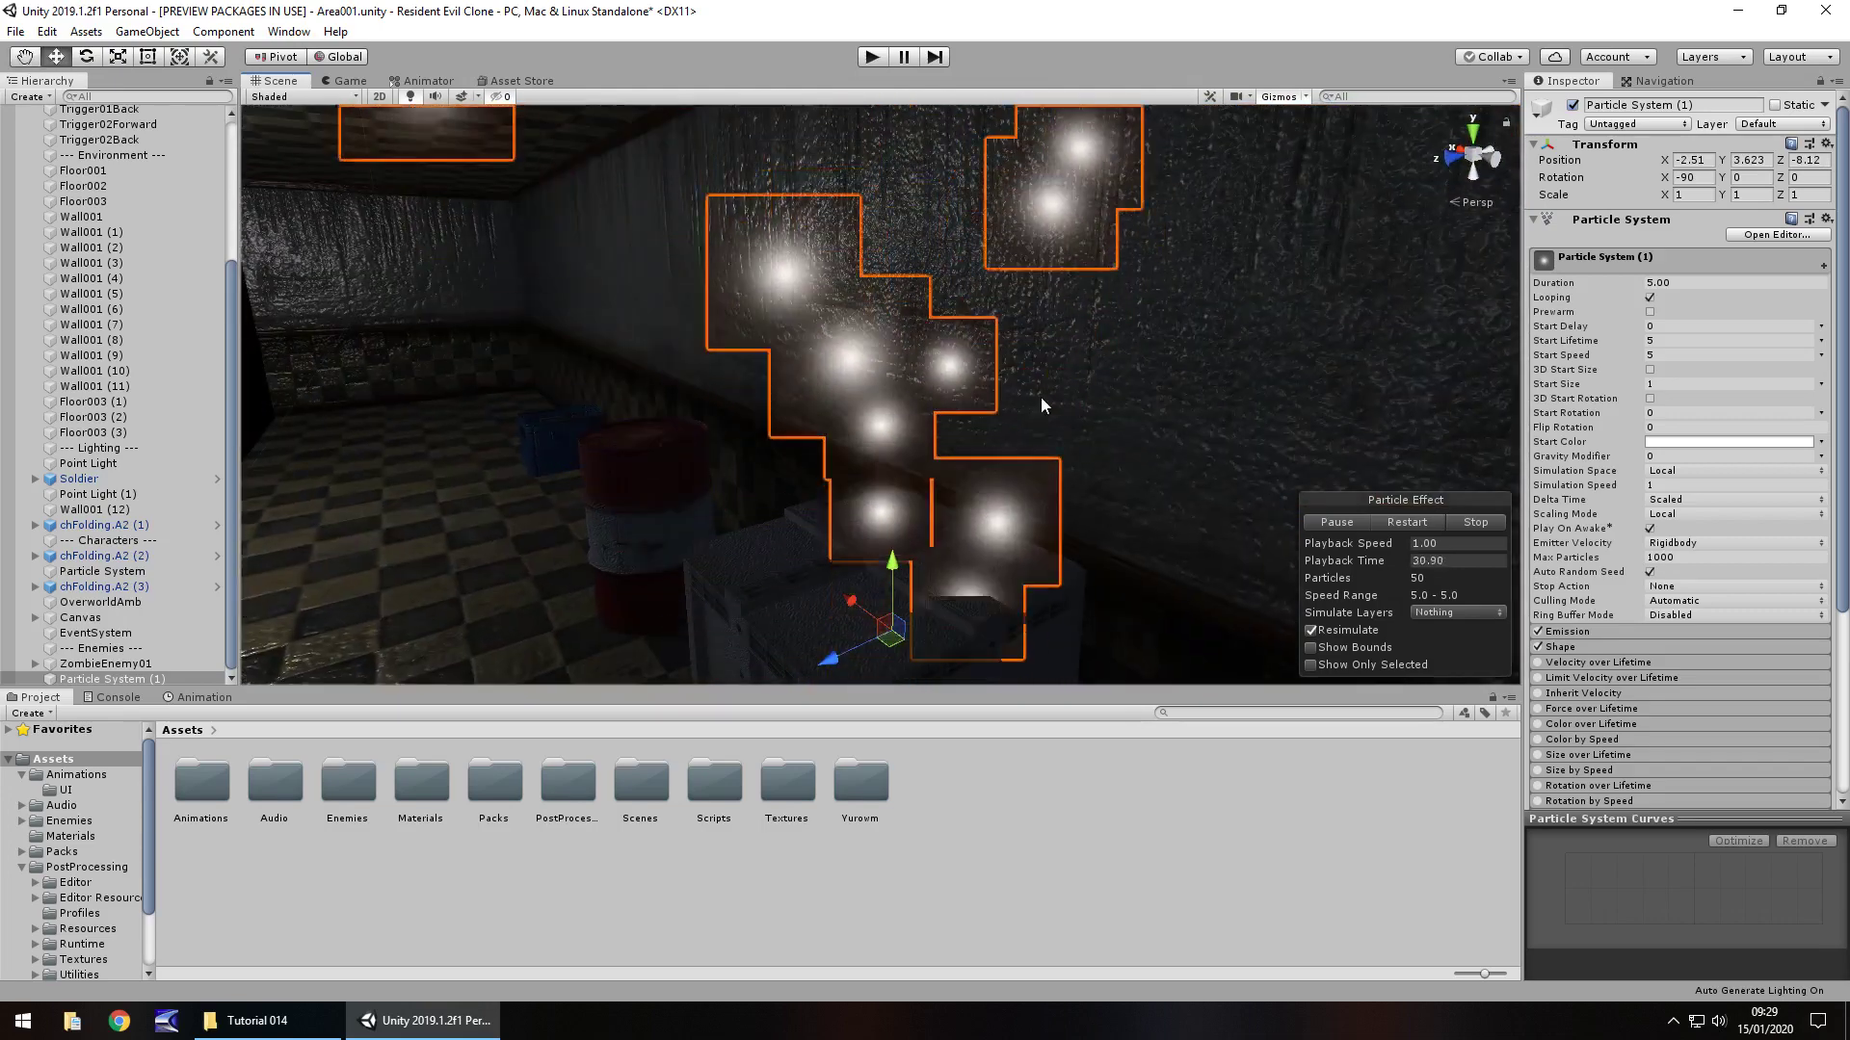
pyautogui.keyDown('alt'); pyautogui.moveTo(1041, 397); pyautogui.dragTo(930, 407); pyautogui.keyUp('alt')
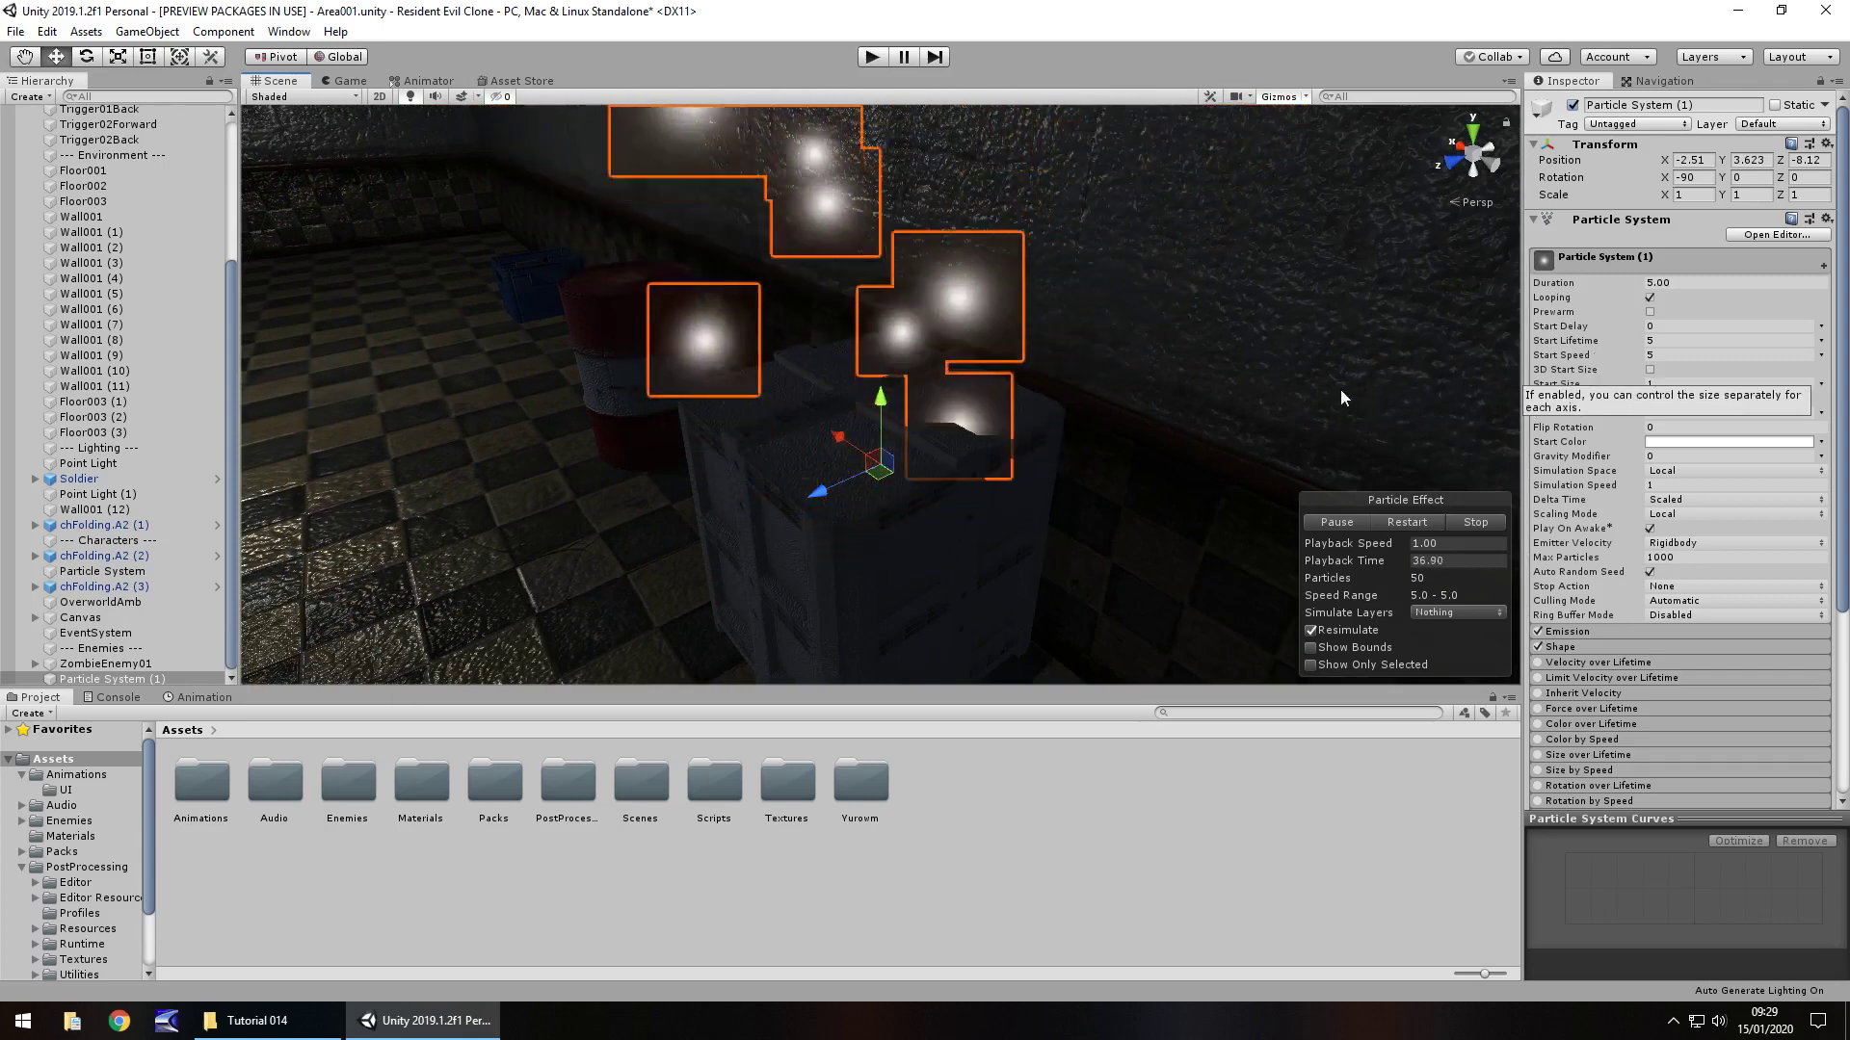
pyautogui.click(1709, 282)
pyautogui.write('1')
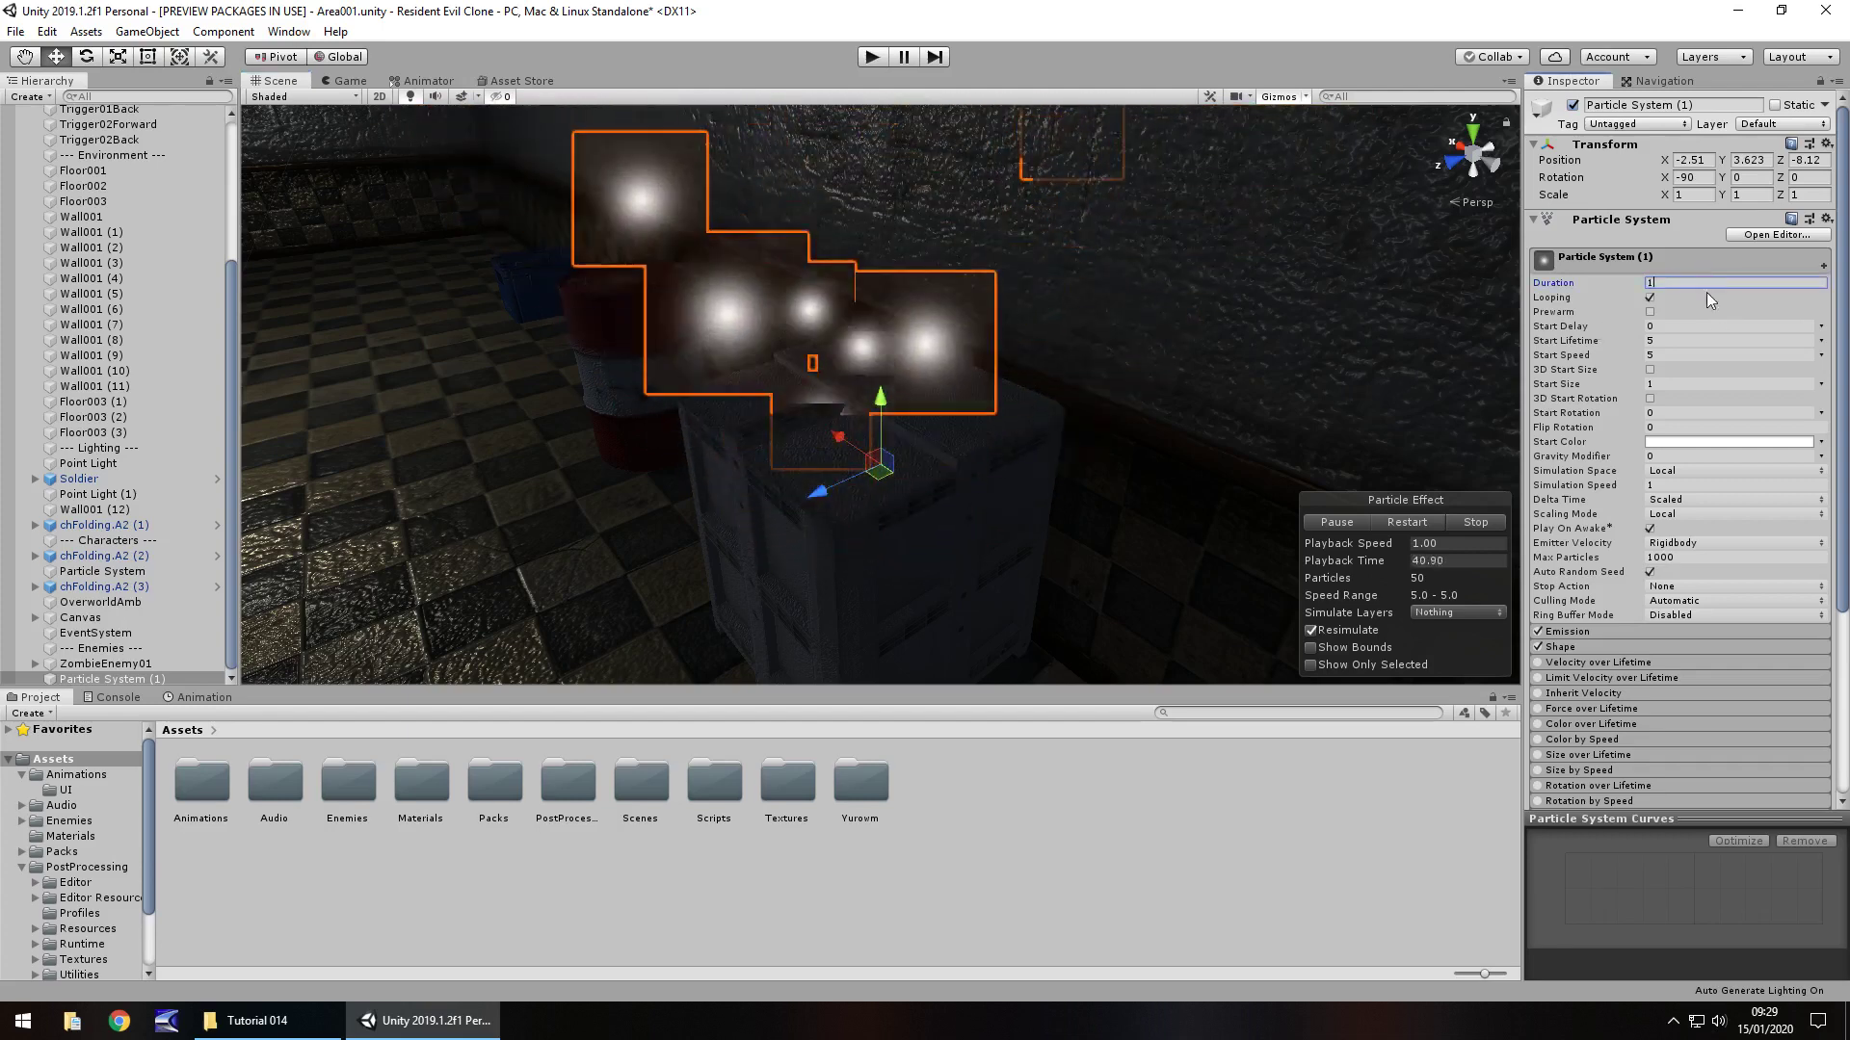
pyautogui.click(1725, 340)
pyautogui.write('1')
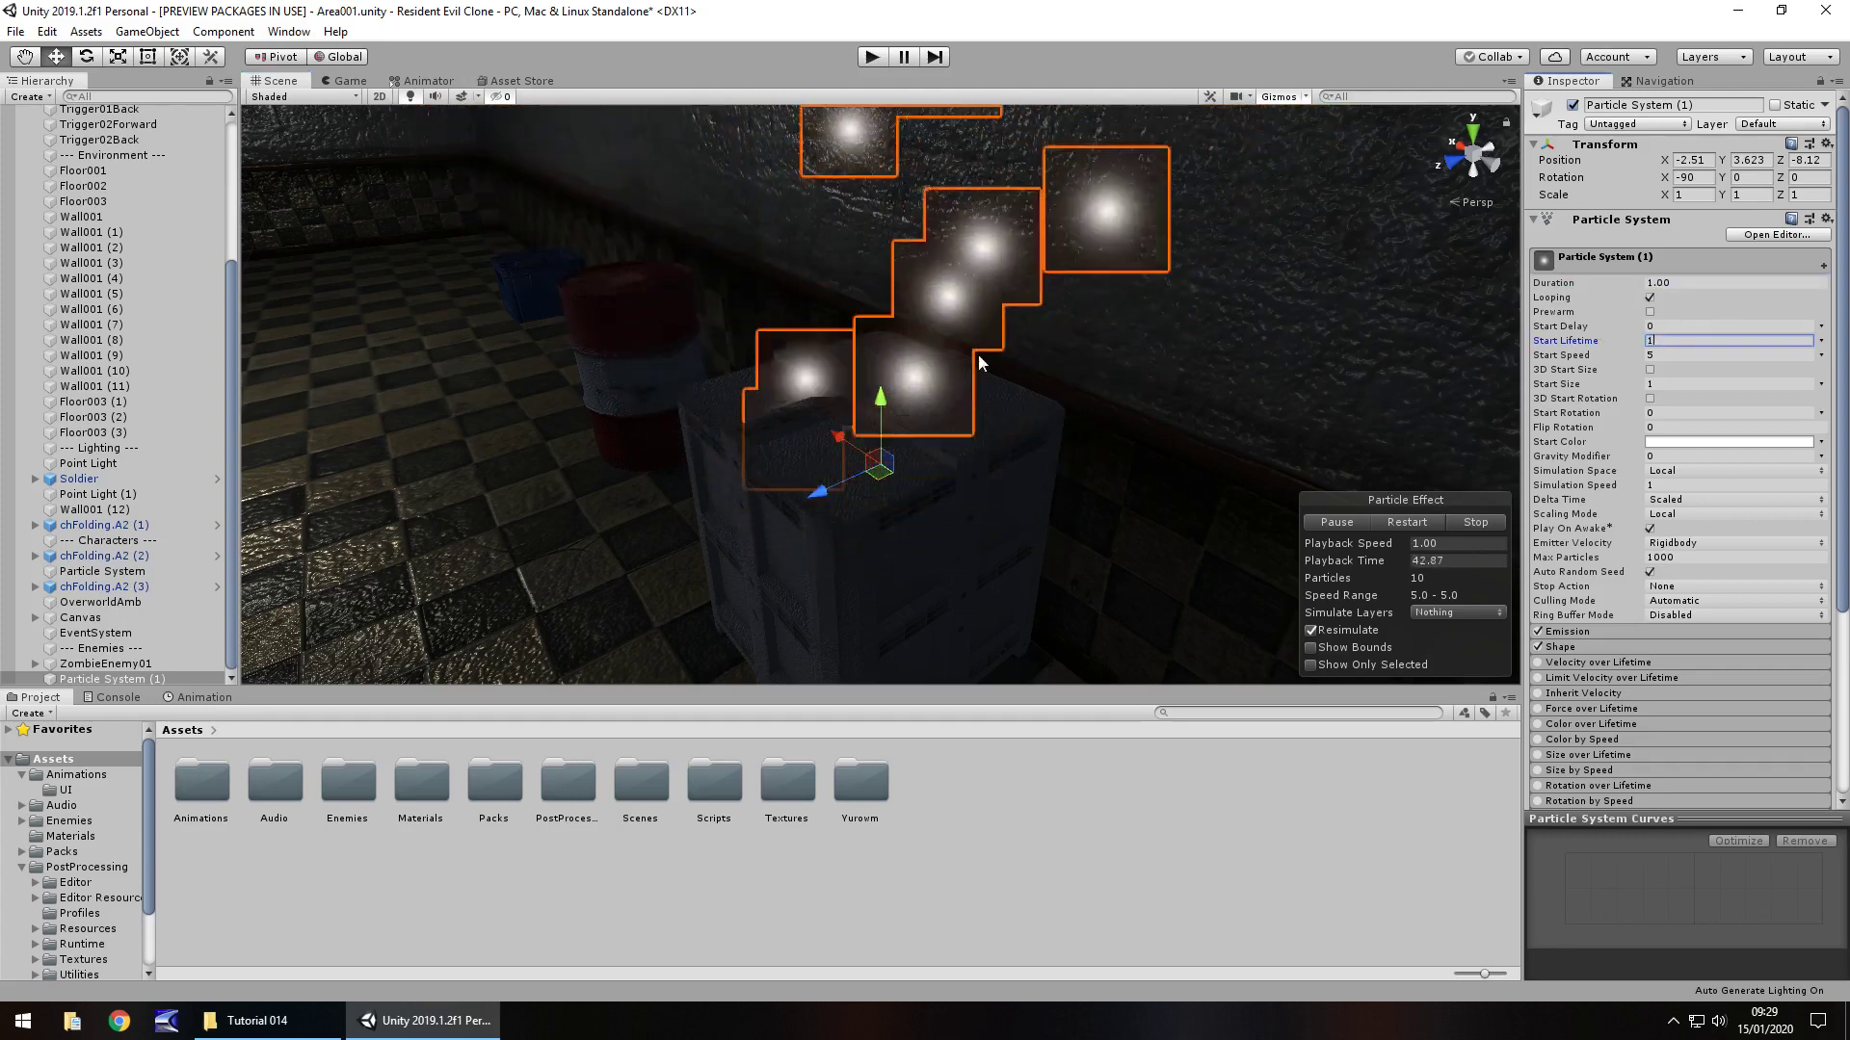
# Set the start speed to 0 and reposition the particle system on the crate to about X -3.14, Y 4.26, Z -7.31
pyautogui.keyDown('alt'); pyautogui.moveTo(975, 368); pyautogui.dragTo(1012, 381); pyautogui.keyUp('alt')
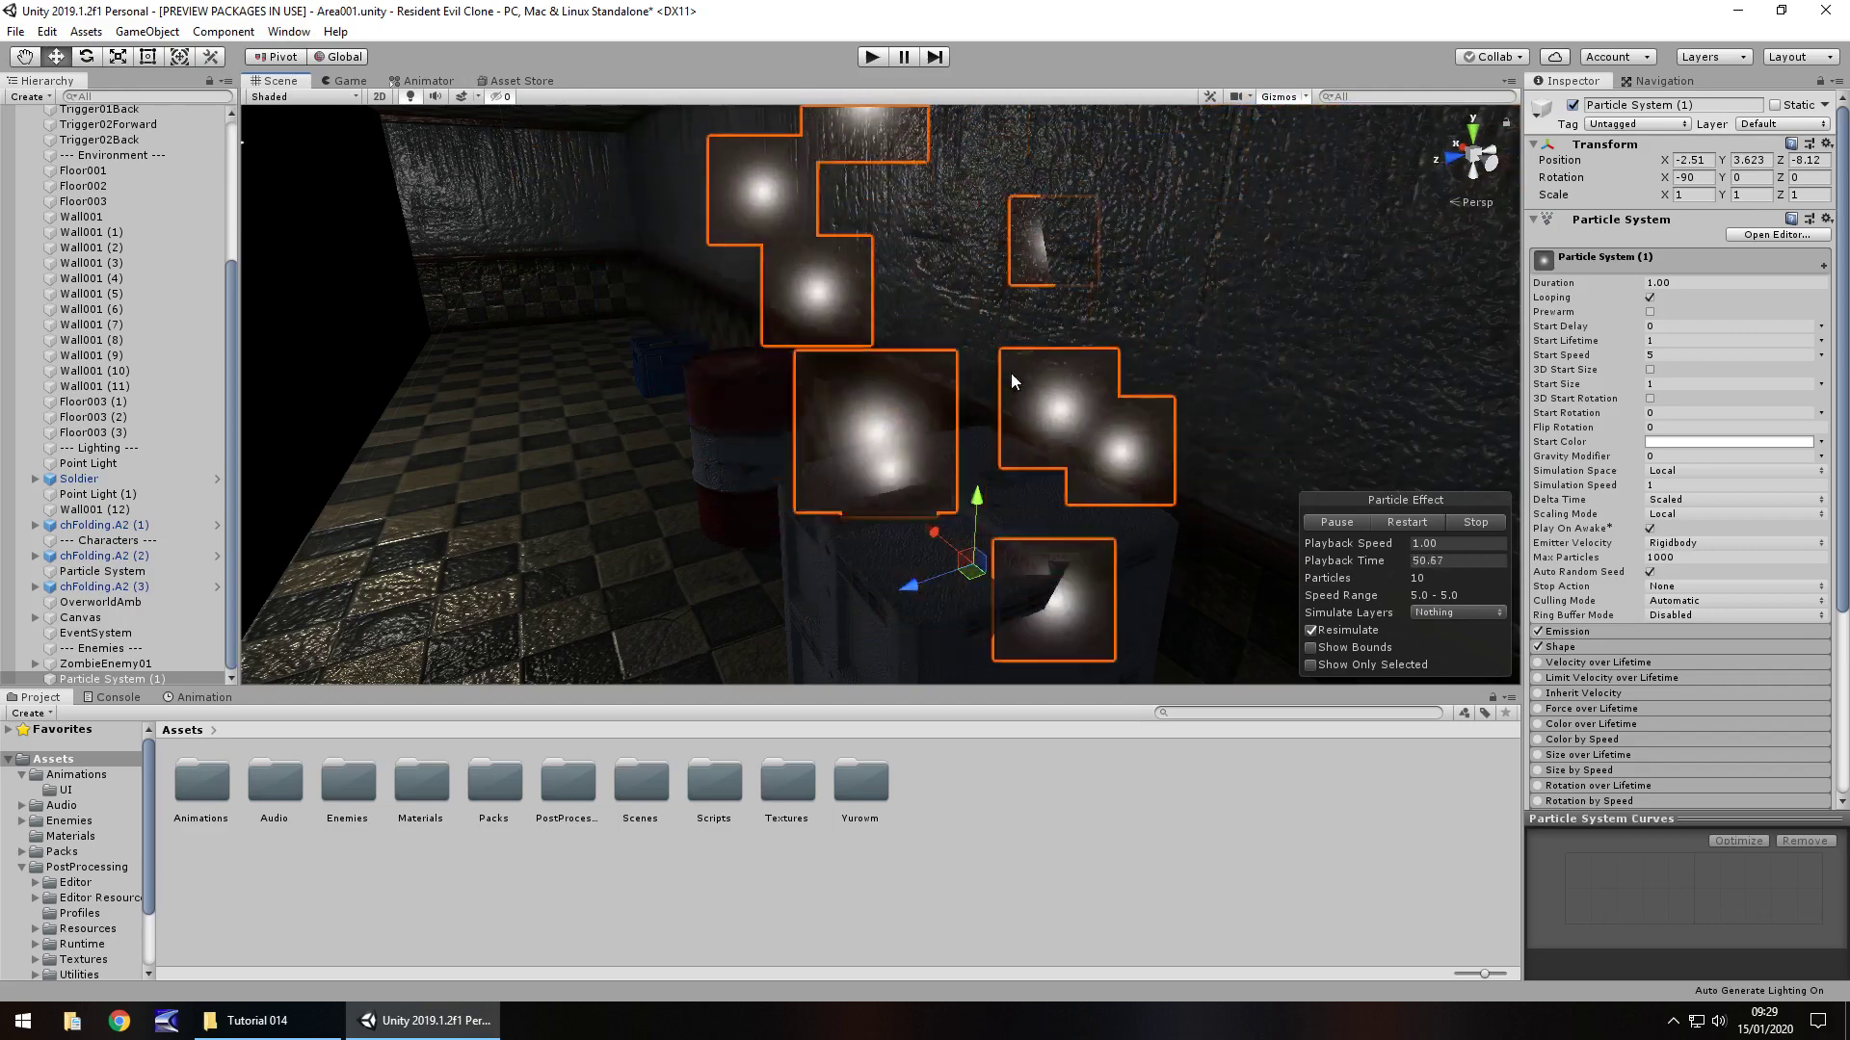
pyautogui.click(1677, 355)
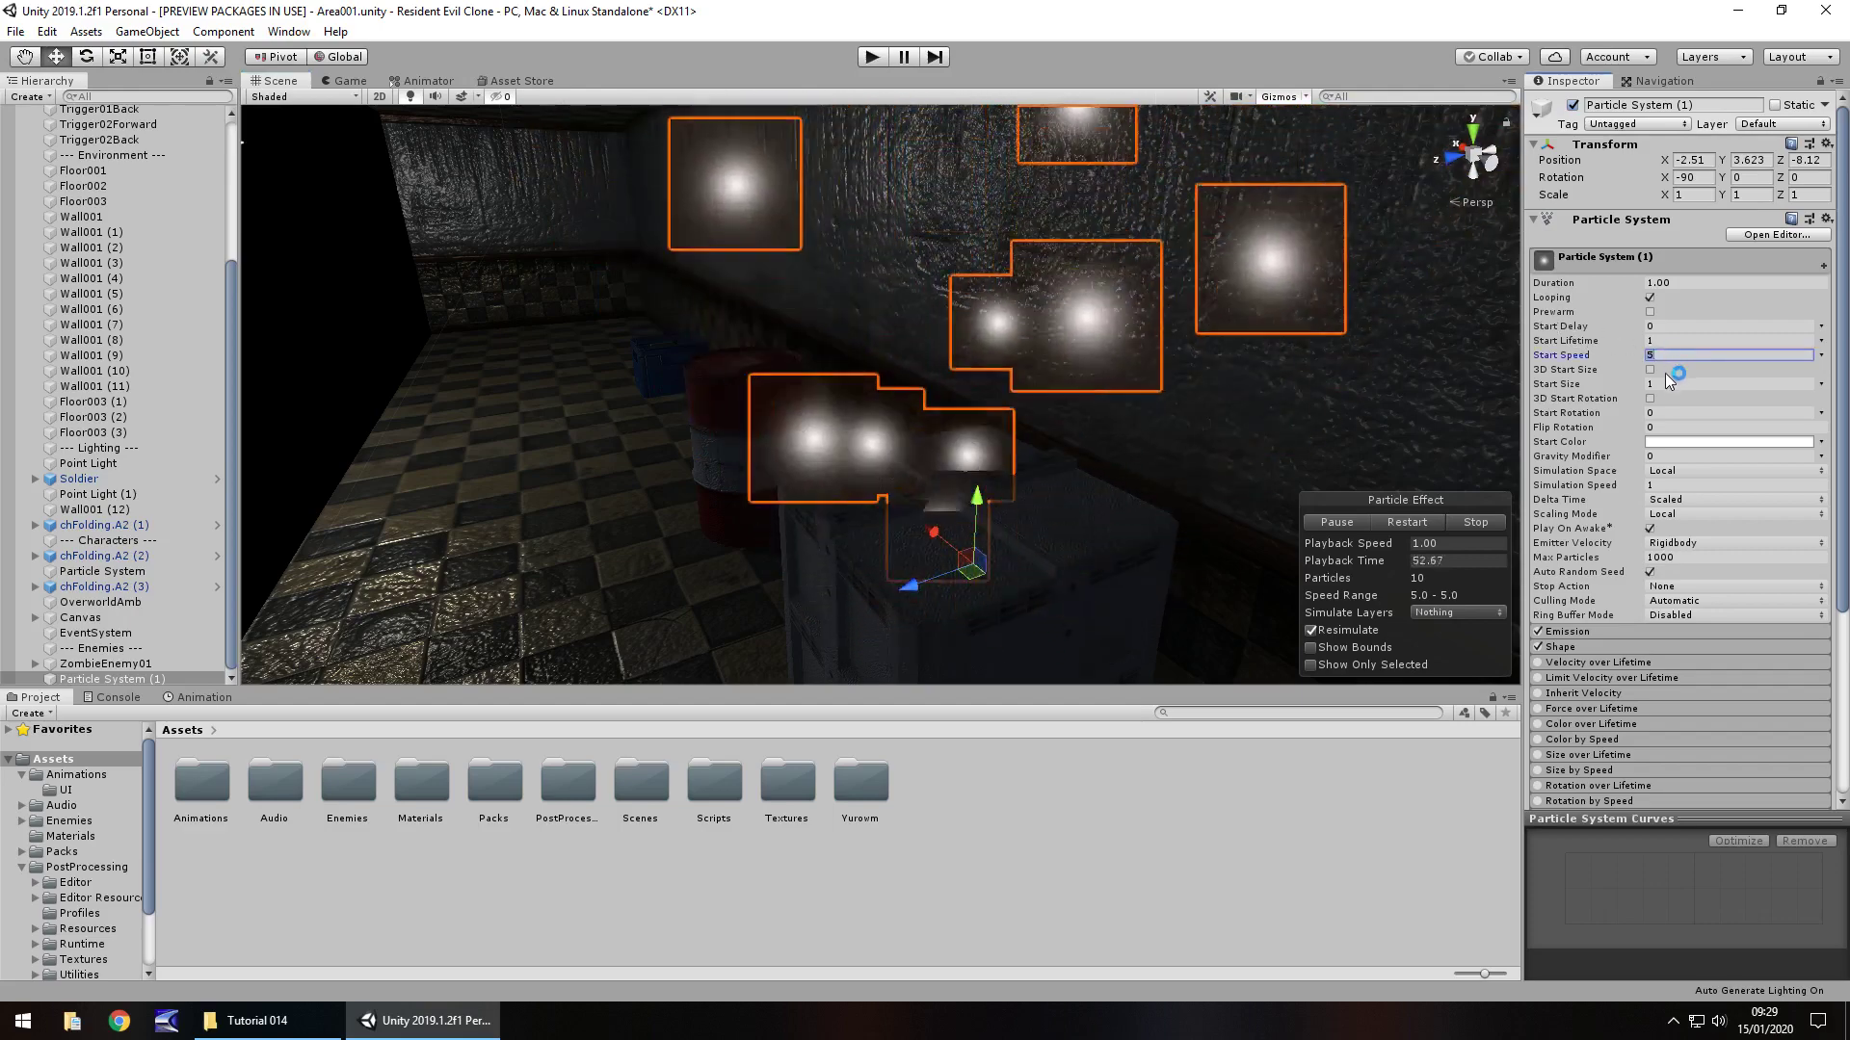
pyautogui.write('0')
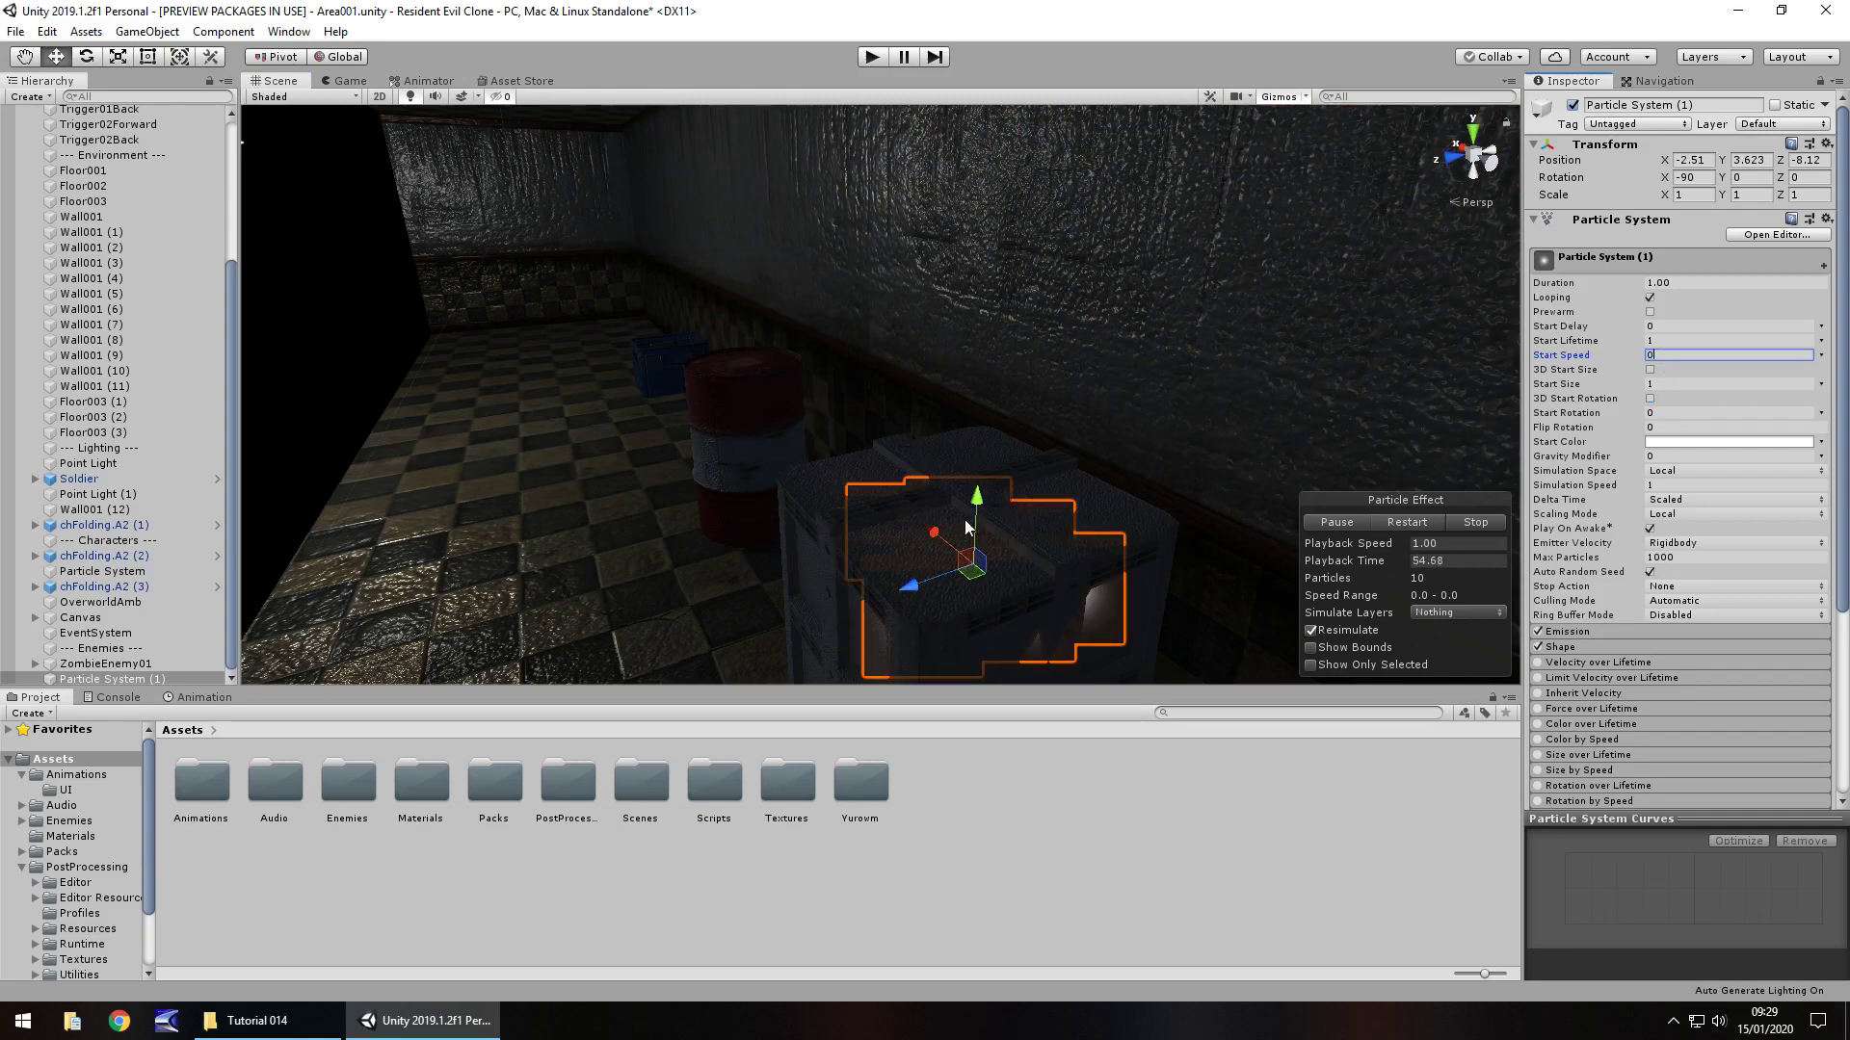
pyautogui.moveTo(981, 501); pyautogui.dragTo(984, 449)
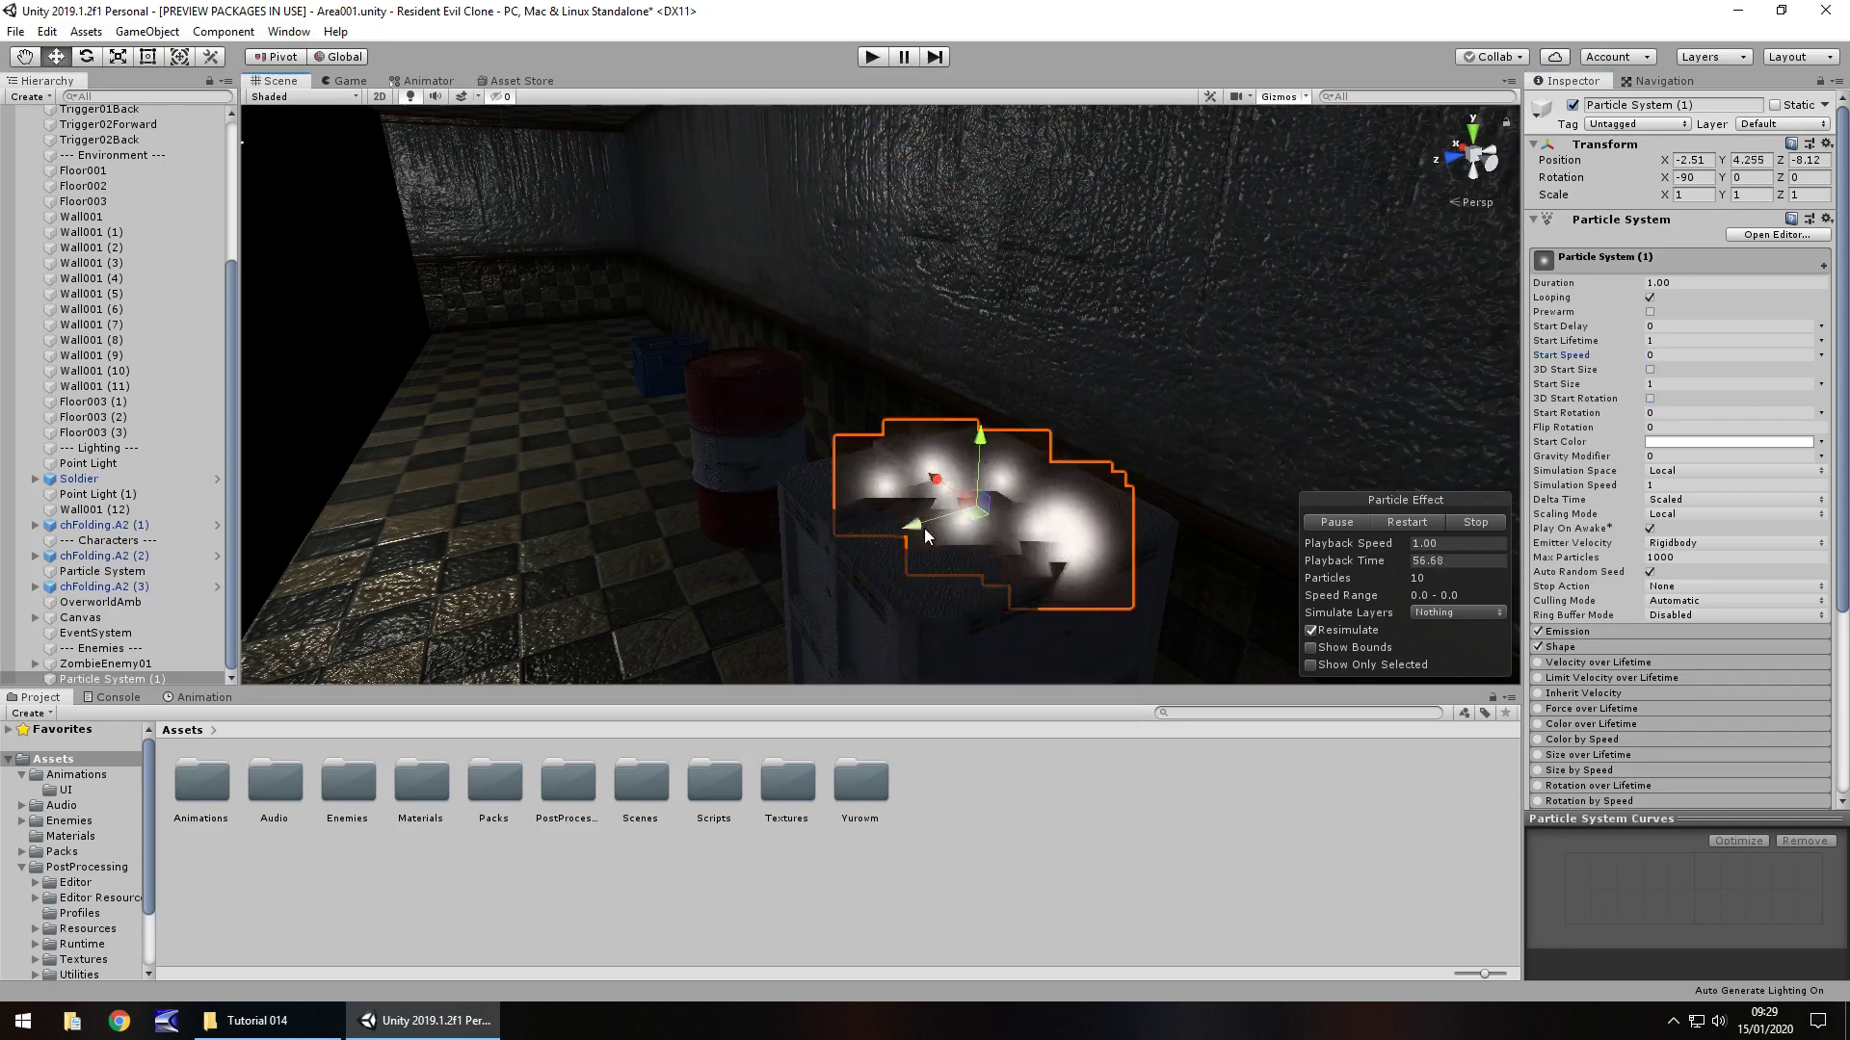
pyautogui.moveTo(923, 528); pyautogui.dragTo(888, 609)
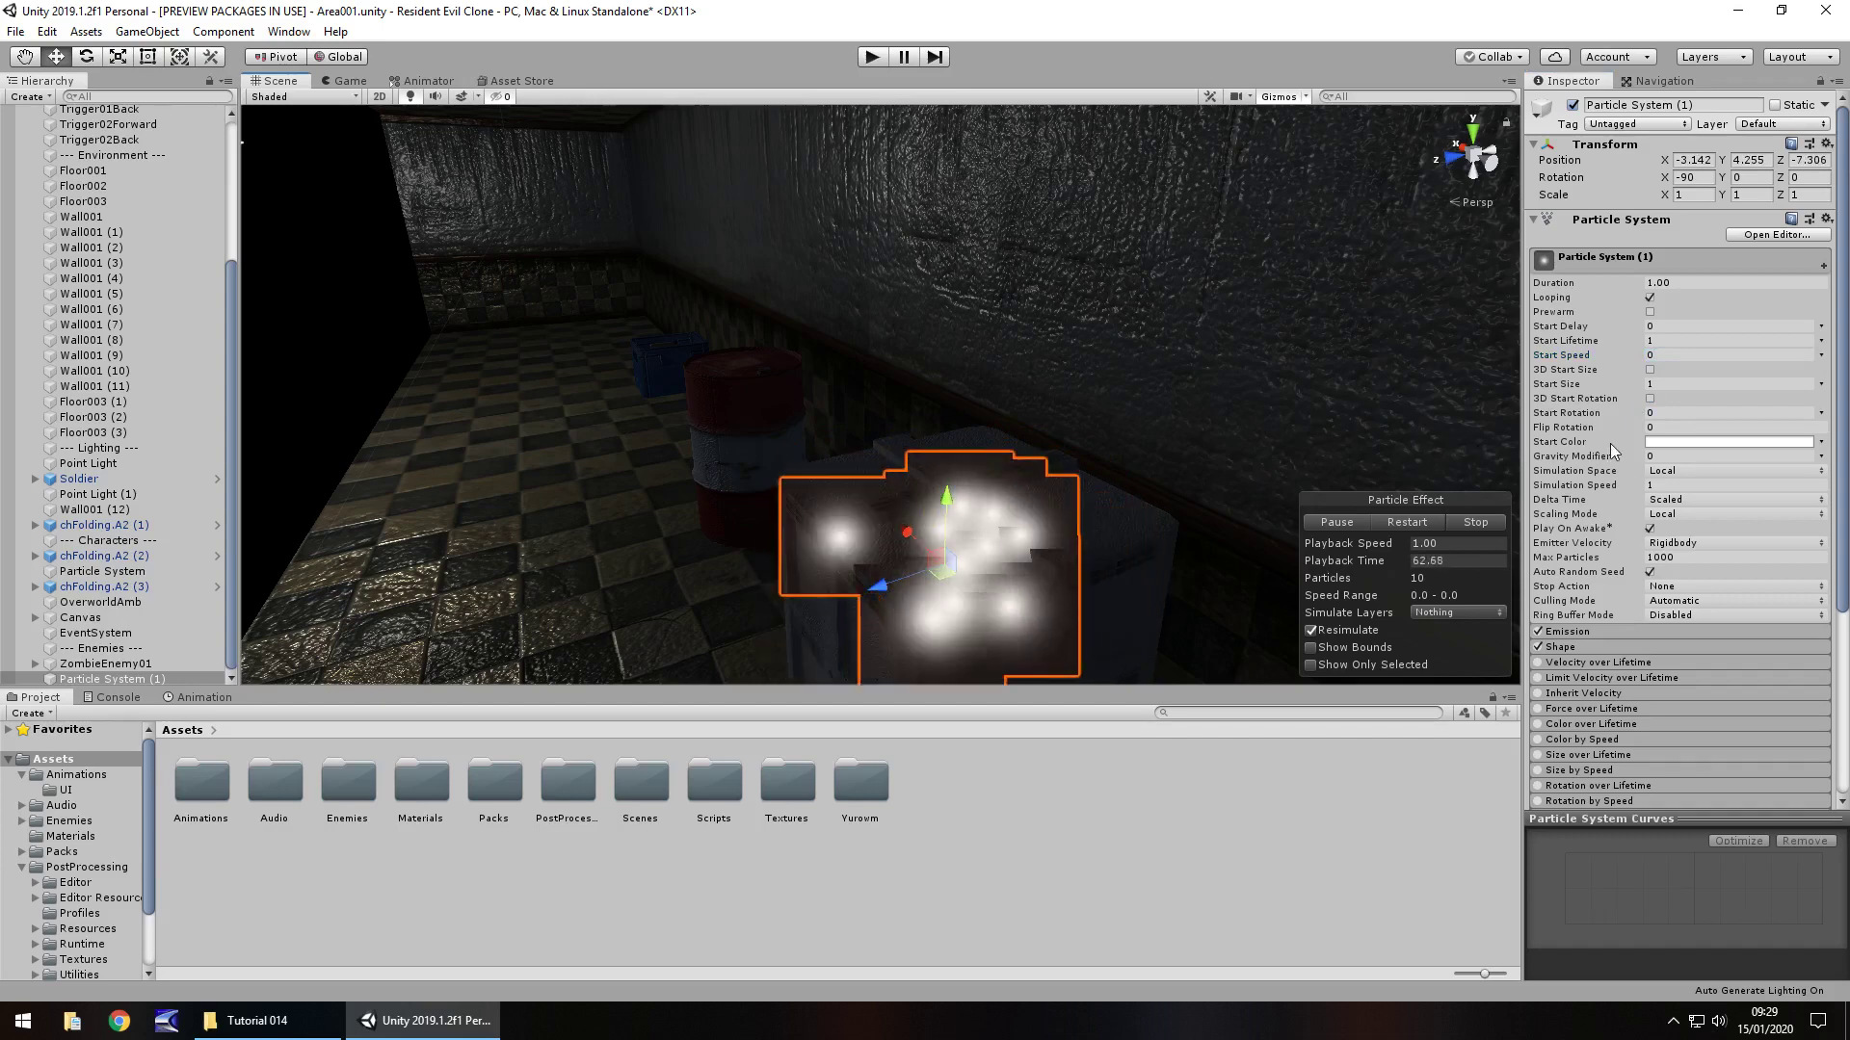
# Set the particle system's emission rate over time to 1
pyautogui.click(1574, 635)
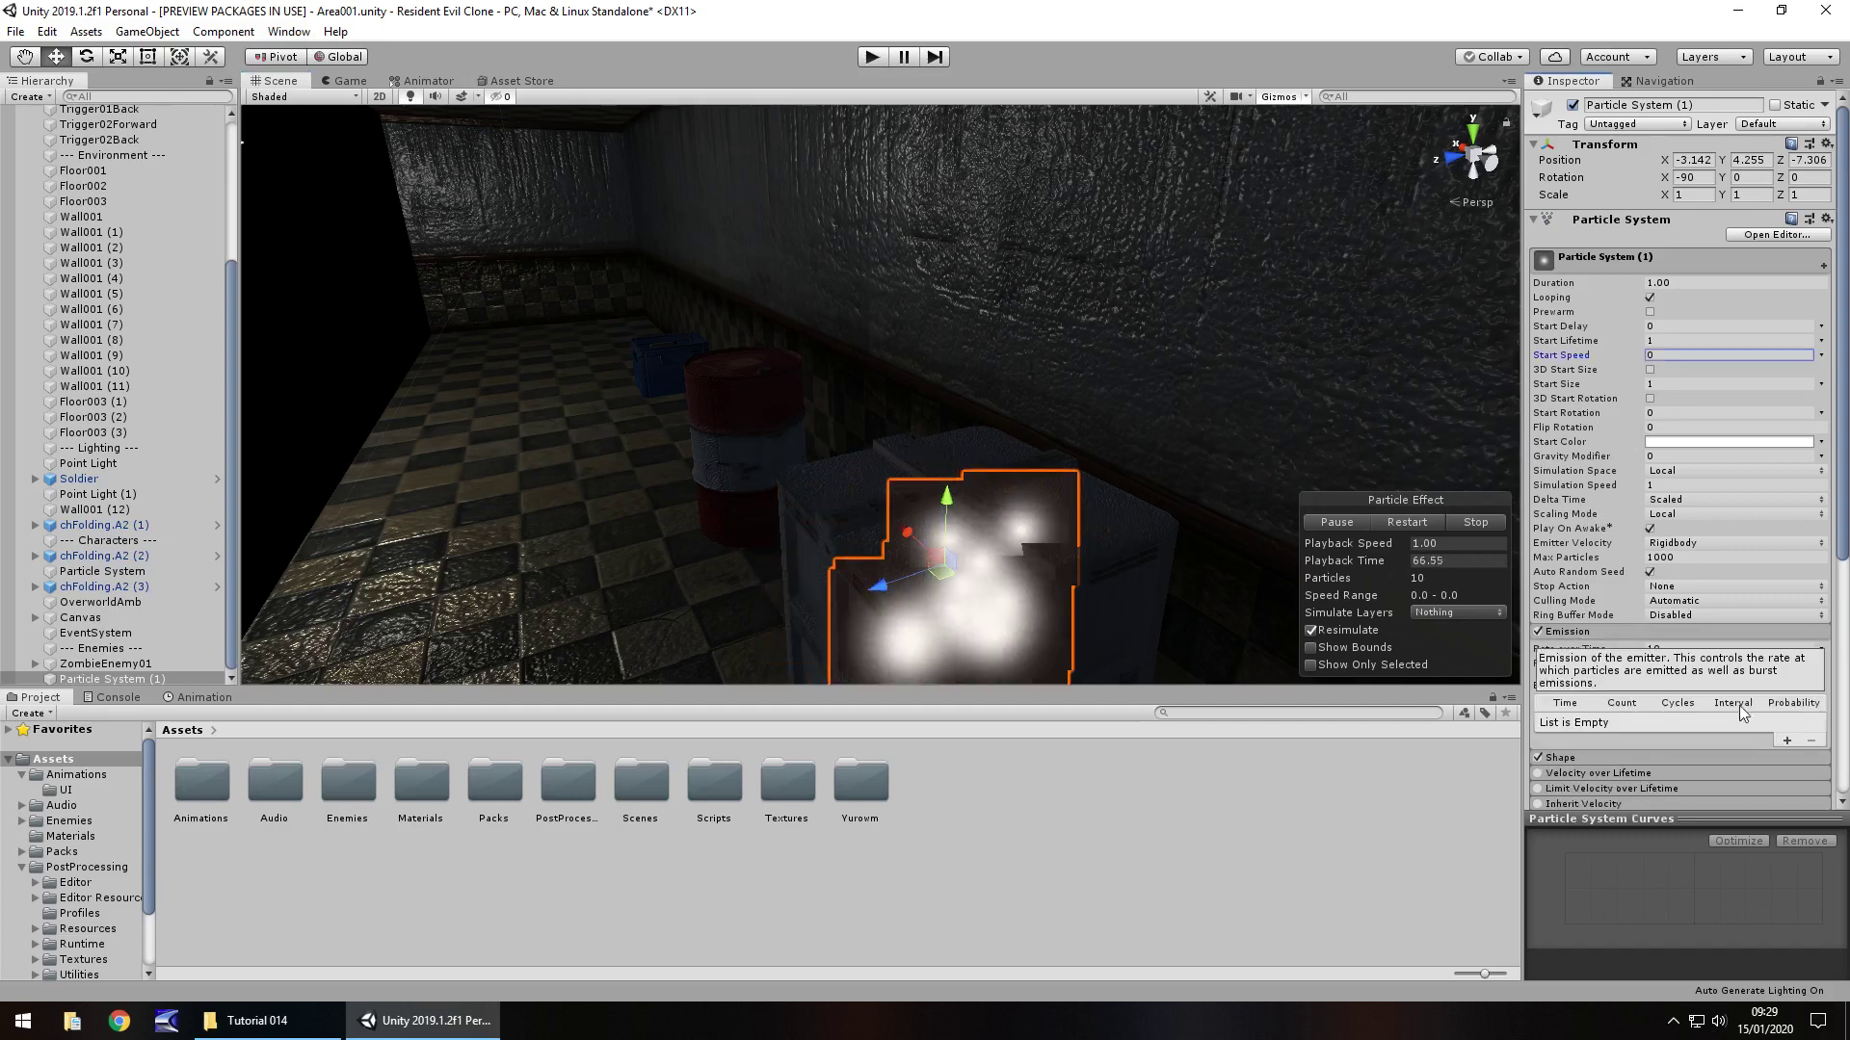
pyautogui.click(1678, 649)
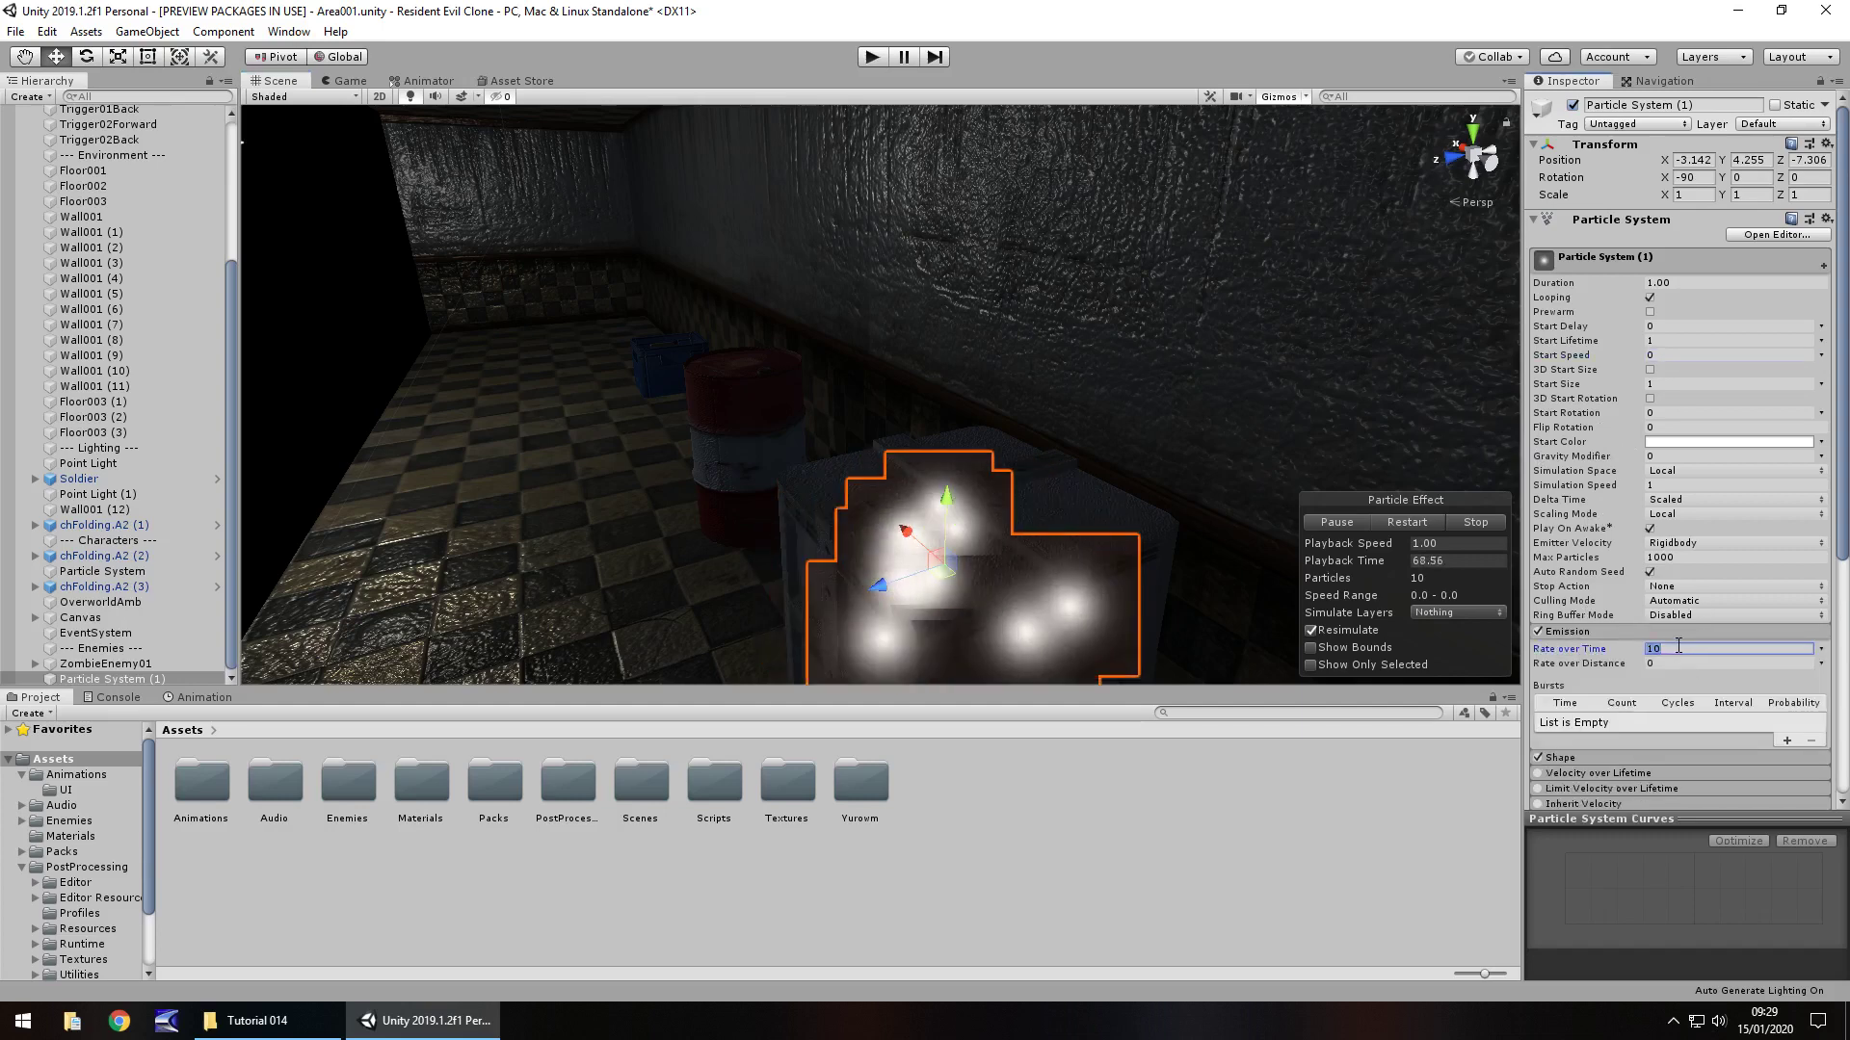
pyautogui.write('1')
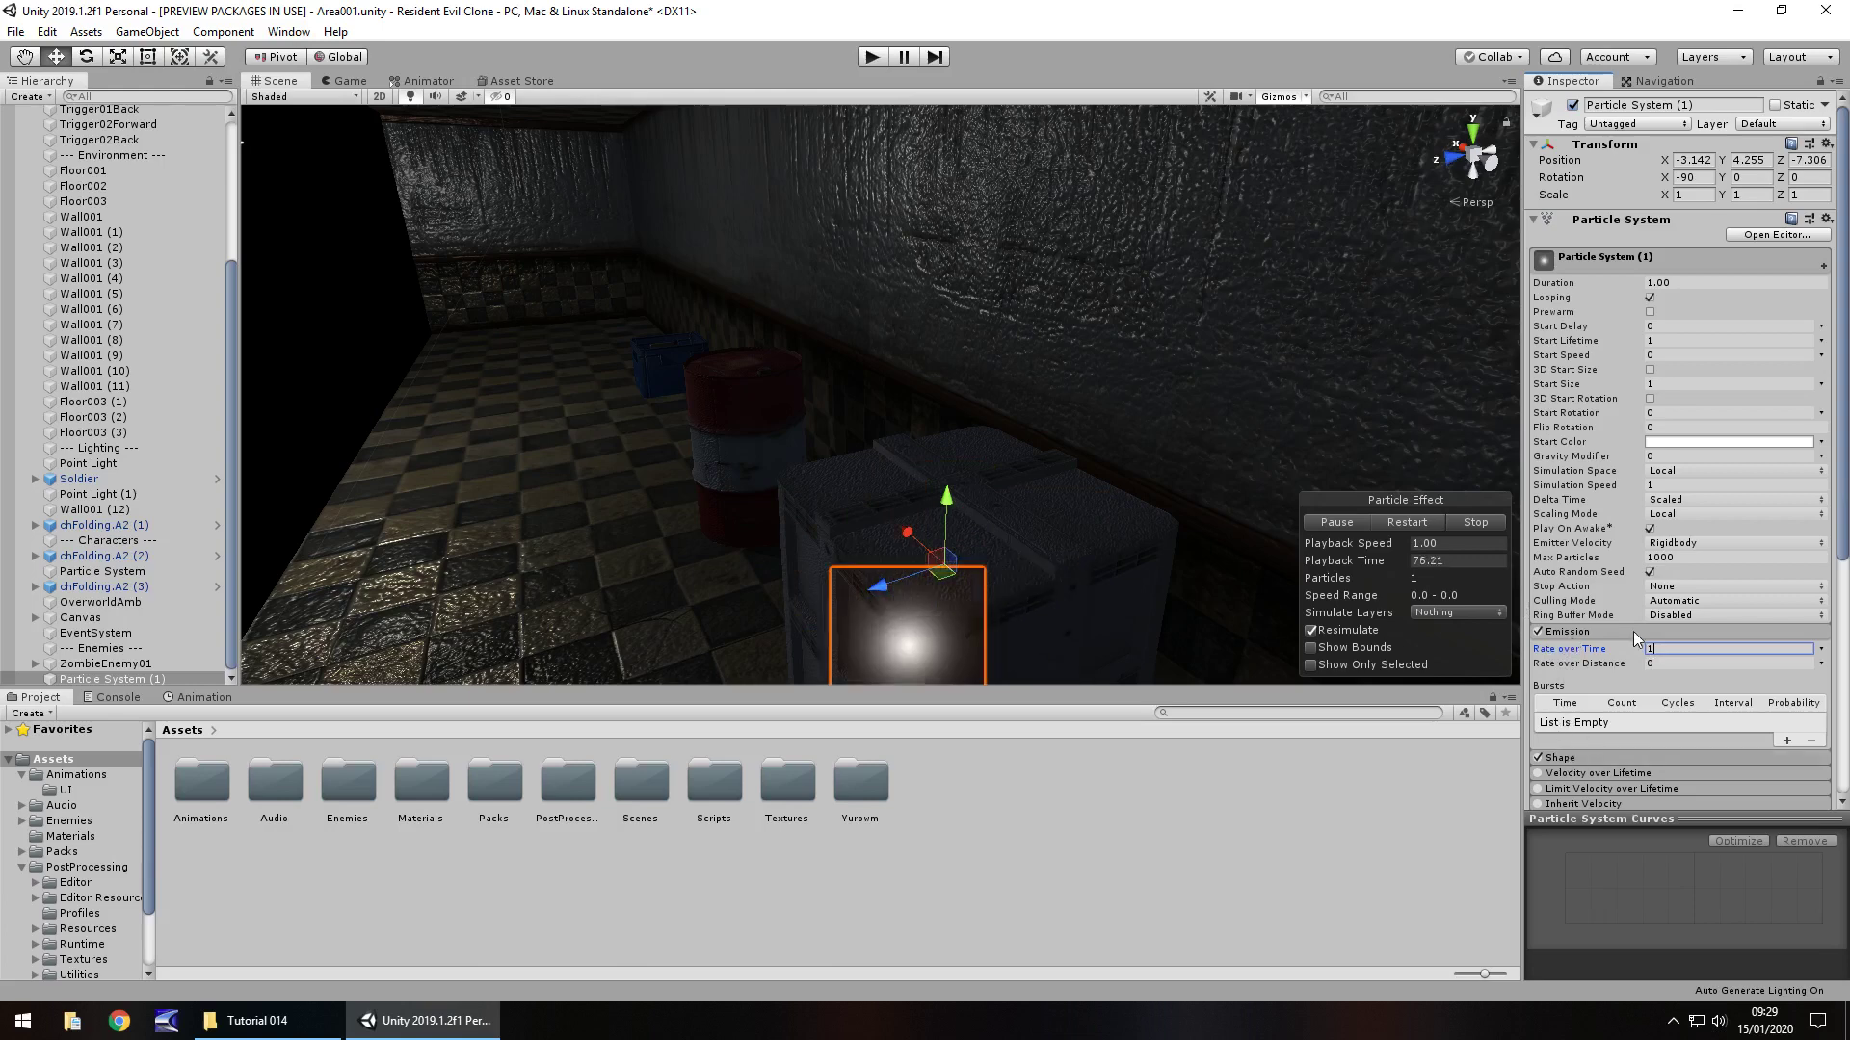
# Reduce the radius of the particle emitter's cone shape to 0.0001
pyautogui.click(1563, 759)
pyautogui.scroll(-3, 1647, 638)
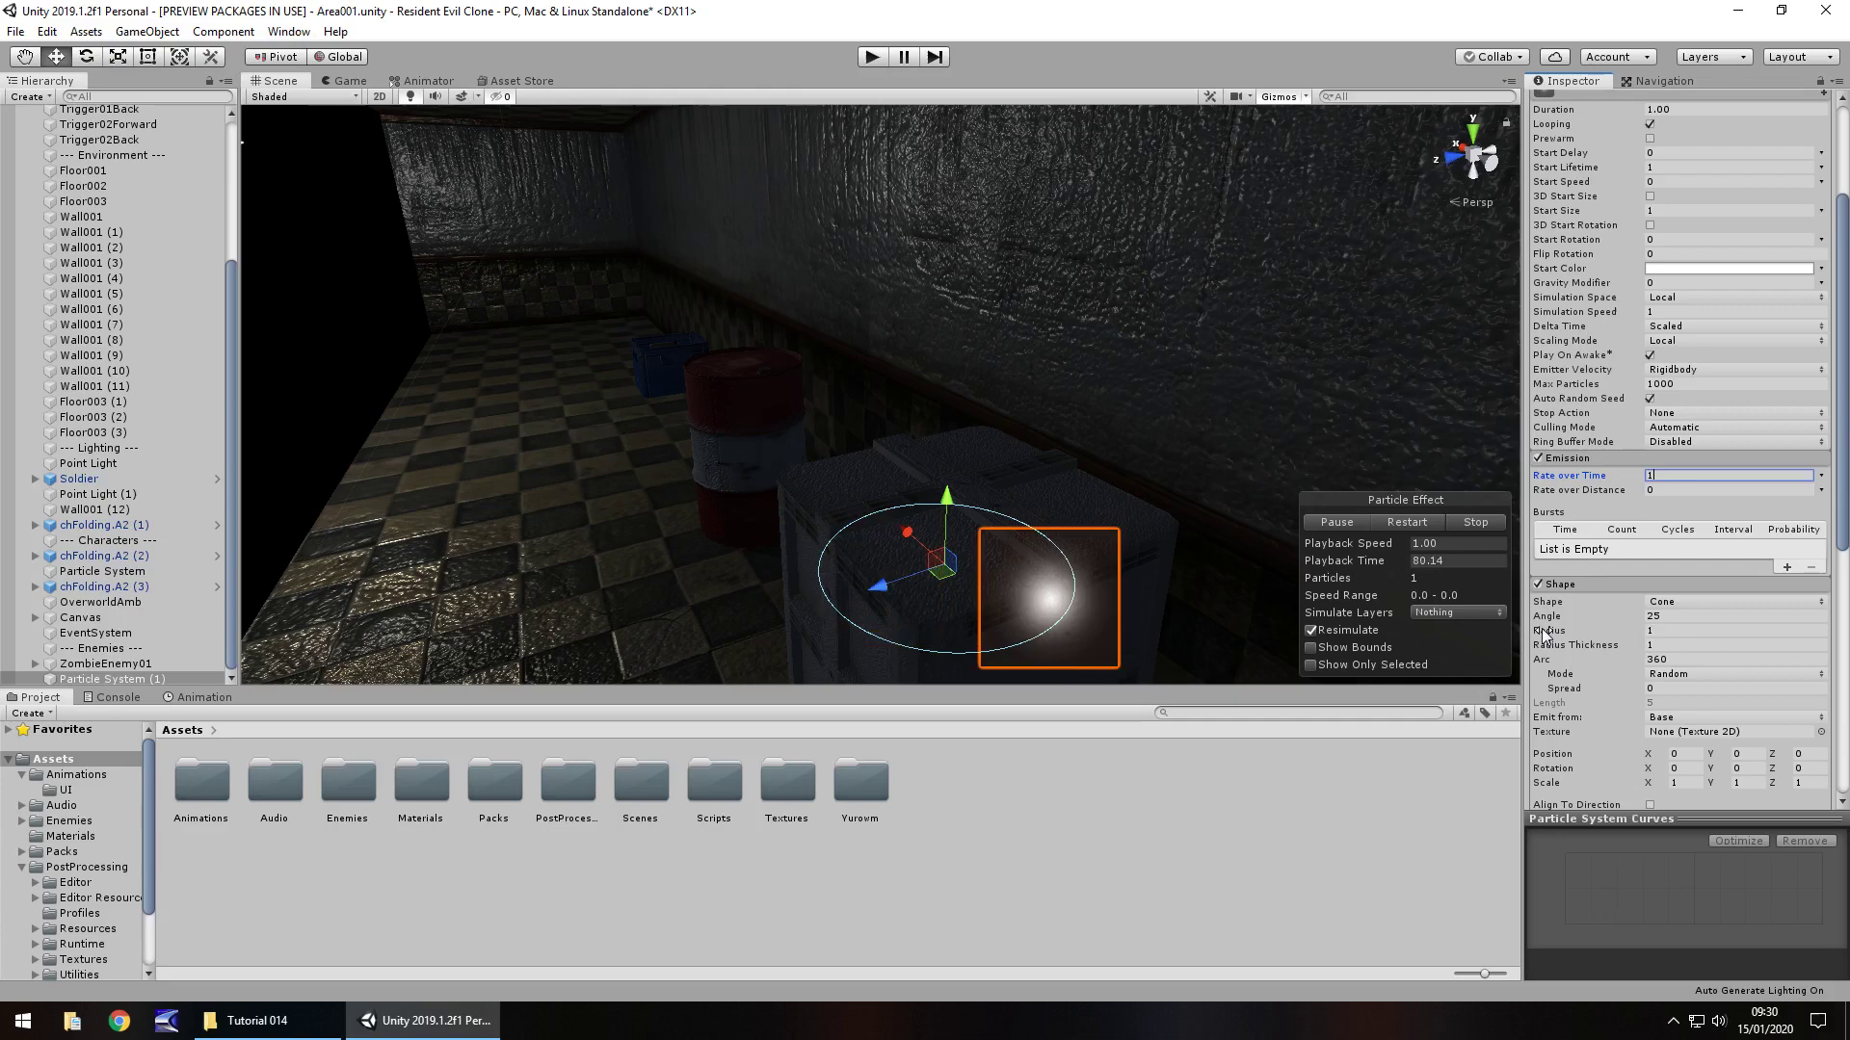
pyautogui.moveTo(1546, 631); pyautogui.dragTo(1238, 637)
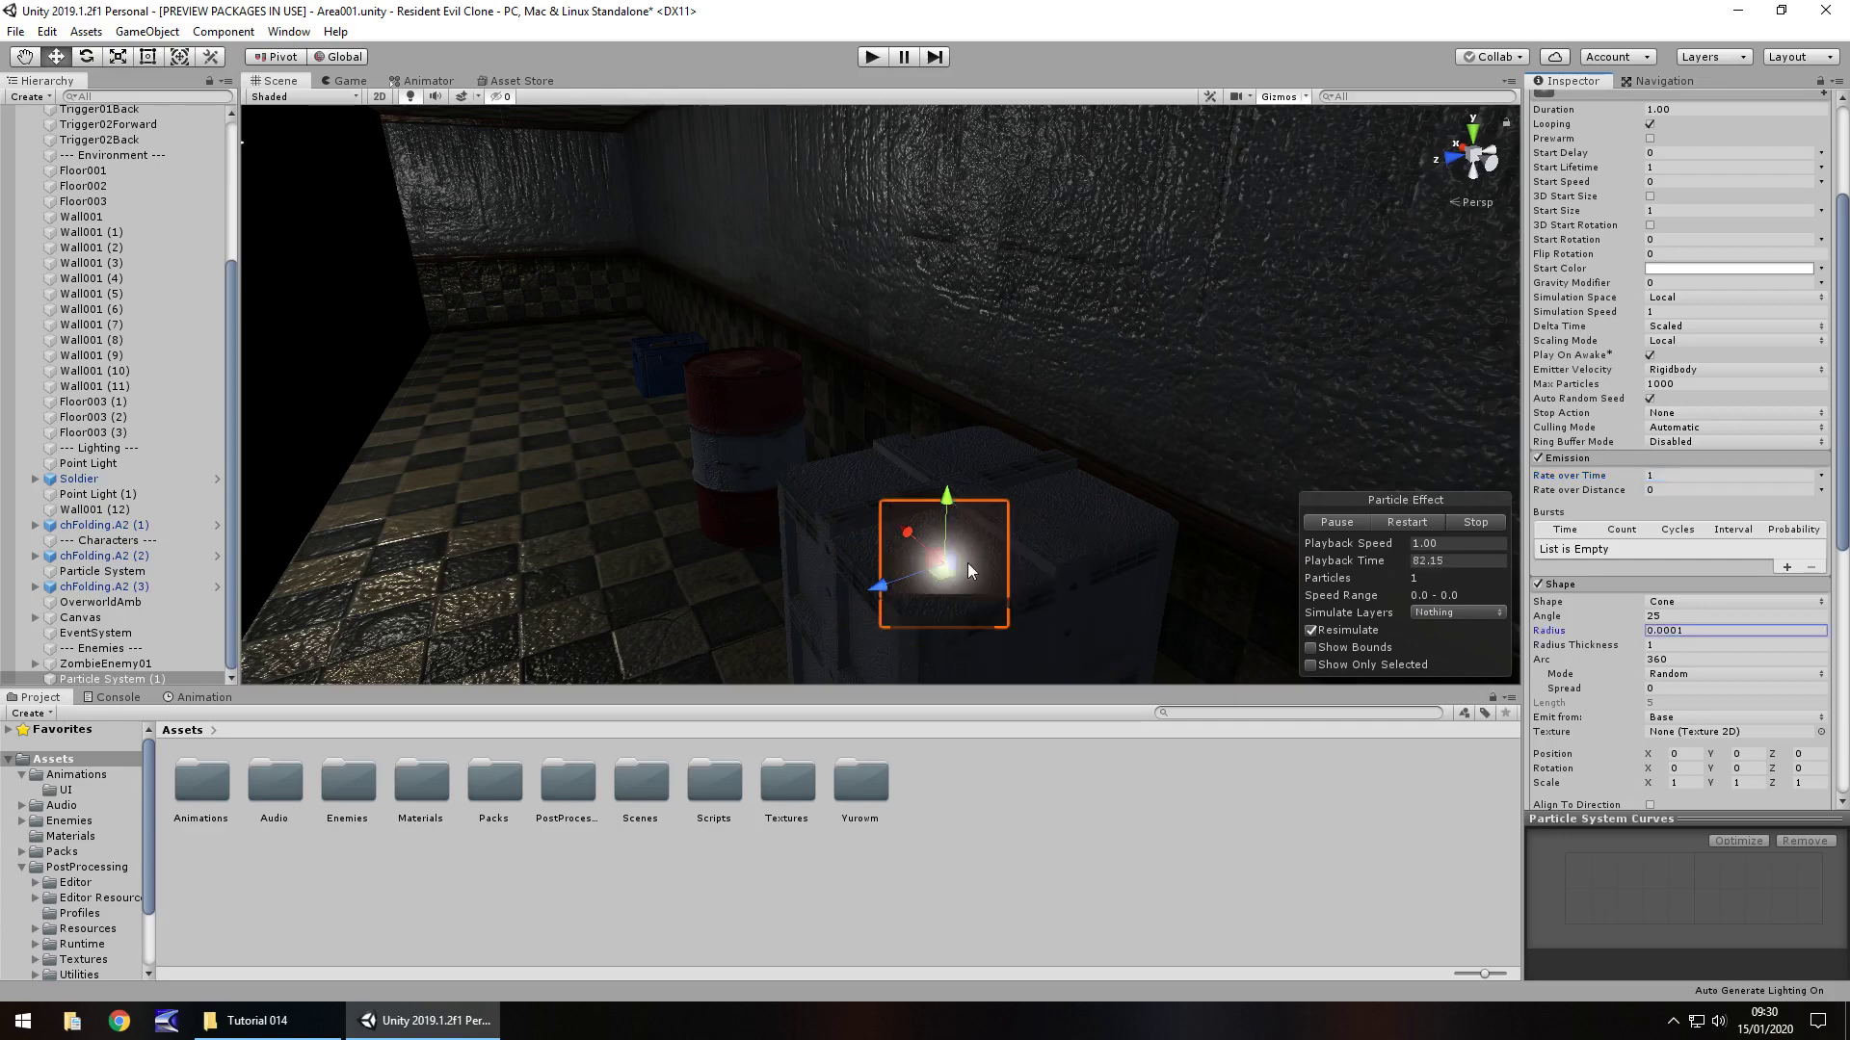
# Collapse the Emission and Shape settings and enable the Size over Lifetime module for the particle system
pyautogui.moveTo(1125, 553); pyautogui.dragTo(1098, 558, button='right')
pyautogui.moveTo(1098, 559); pyautogui.dragTo(986, 507, button='middle')
pyautogui.moveTo(986, 508); pyautogui.dragTo(1217, 507, button='right')
pyautogui.moveTo(665, 431); pyautogui.dragTo(939, 430, button='middle')
pyautogui.moveTo(860, 401)
pyautogui.keyDown('alt'); pyautogui.mouseDown()
pyautogui.moveTo(744, 441)
pyautogui.moveTo(704, 428)
pyautogui.moveTo(864, 405)
pyautogui.mouseUp(); pyautogui.keyUp('alt')
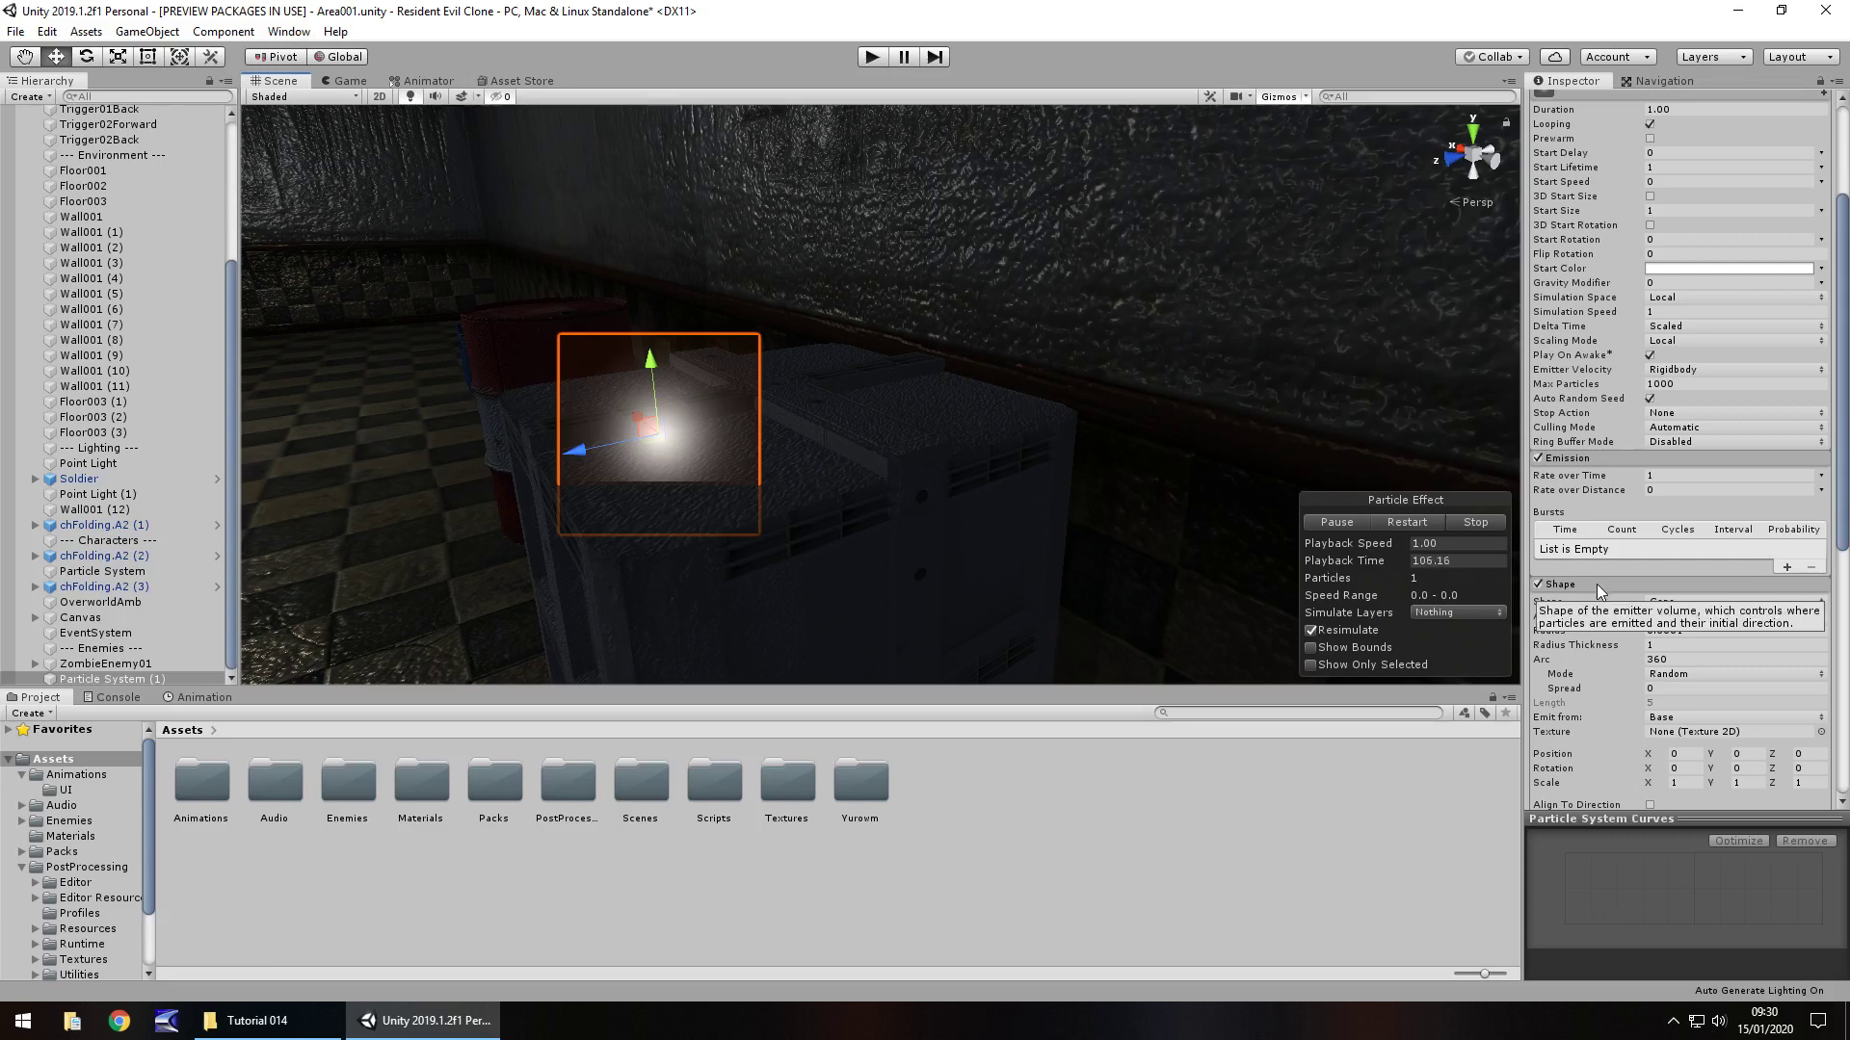
pyautogui.click(1575, 458)
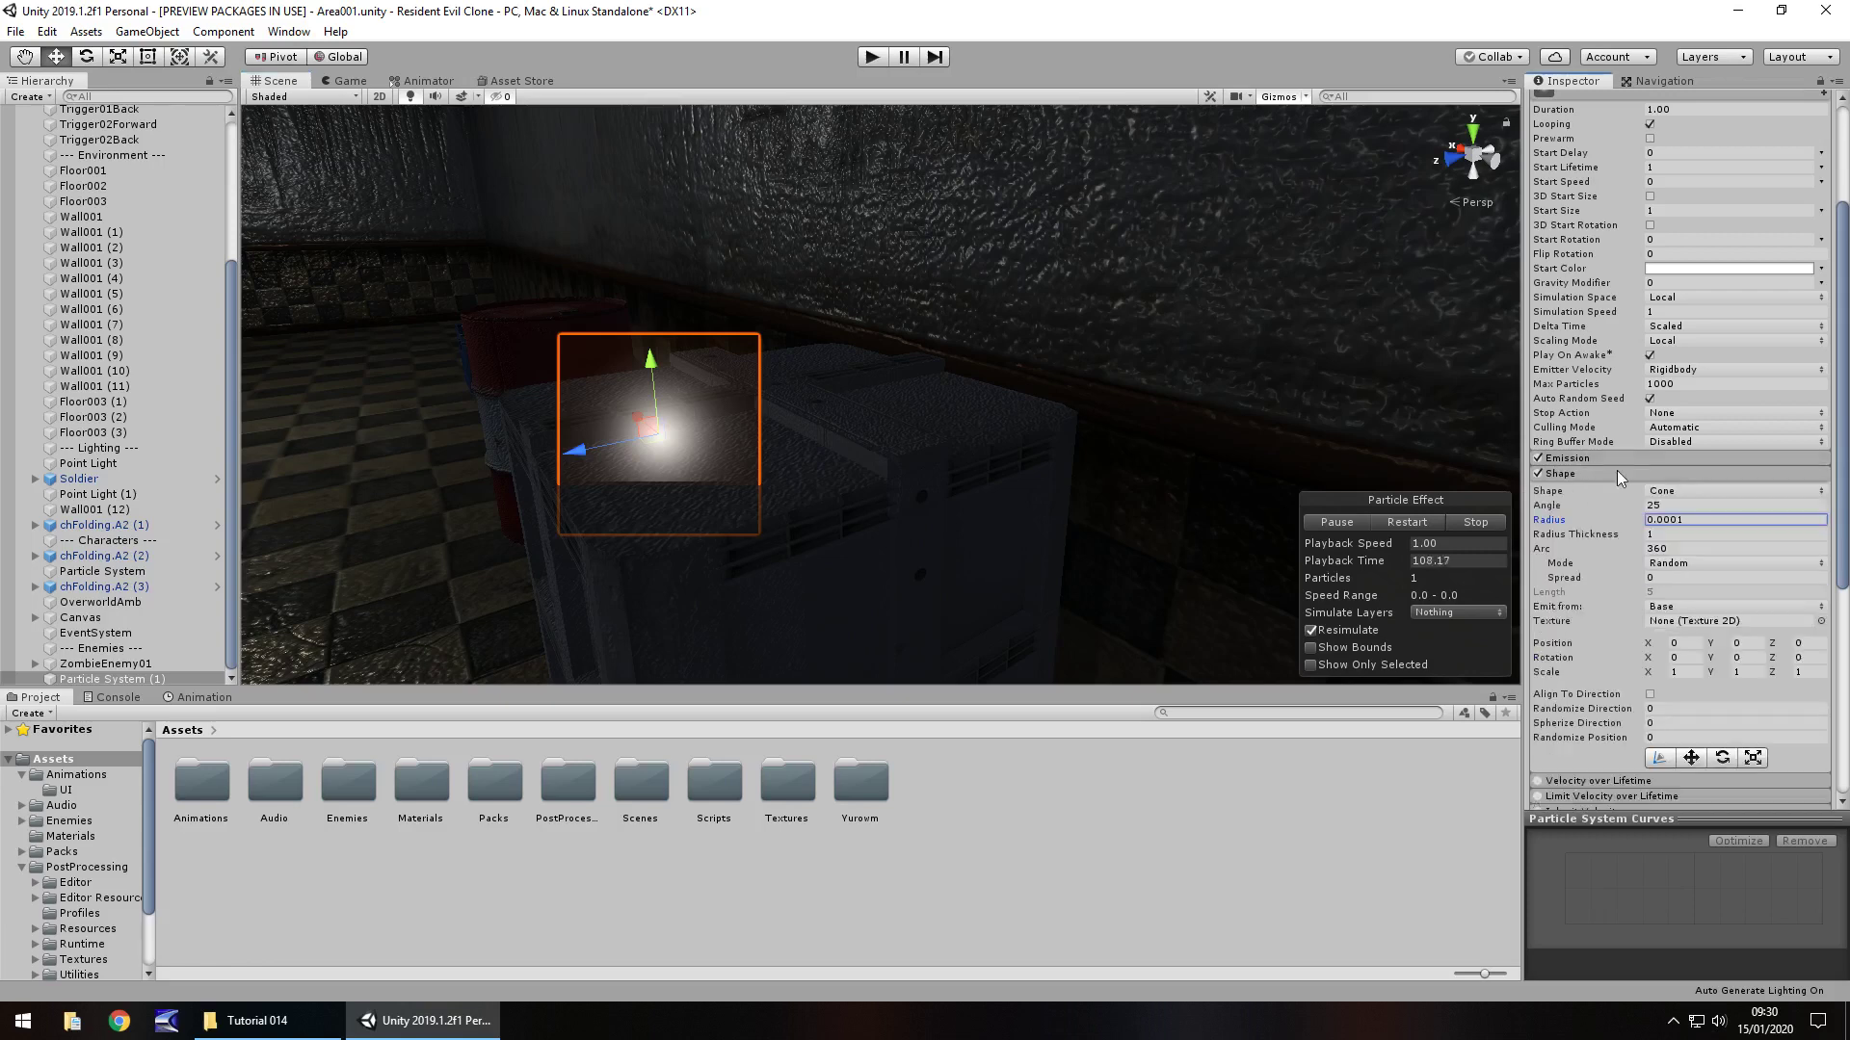
pyautogui.click(1564, 474)
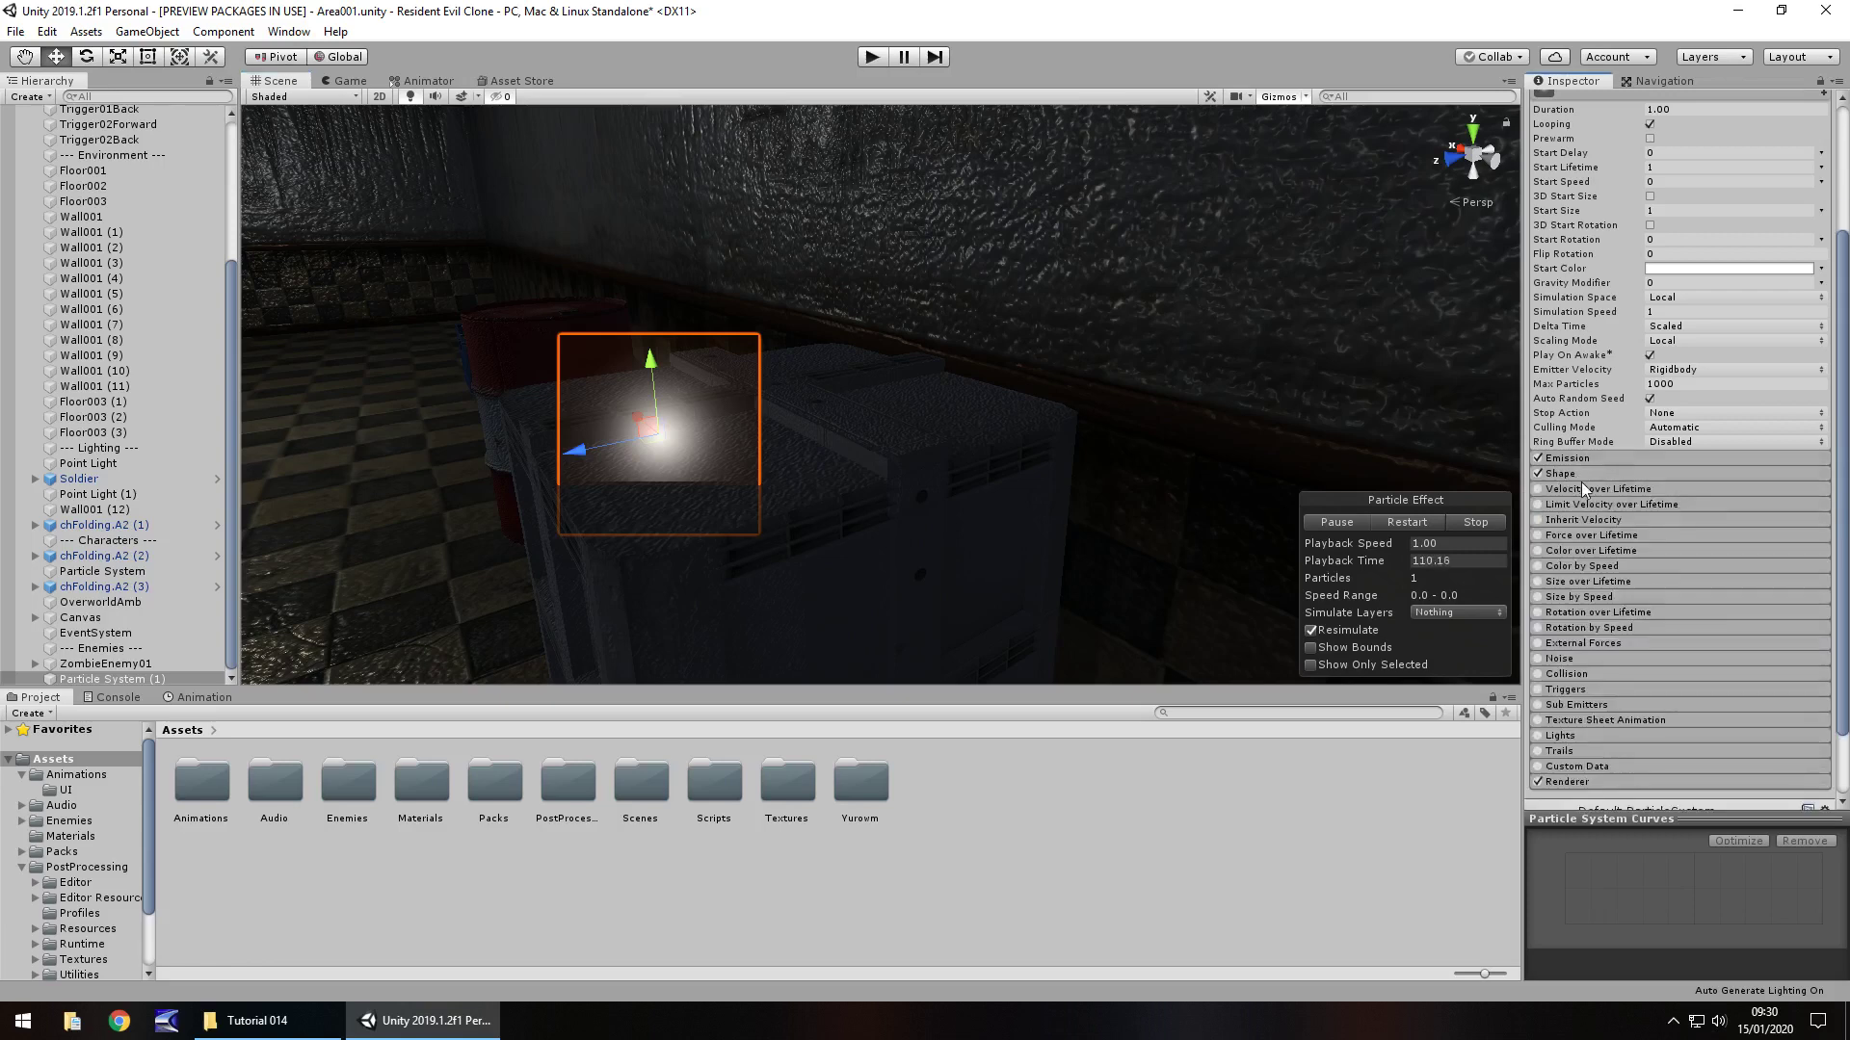
pyautogui.click(1568, 584)
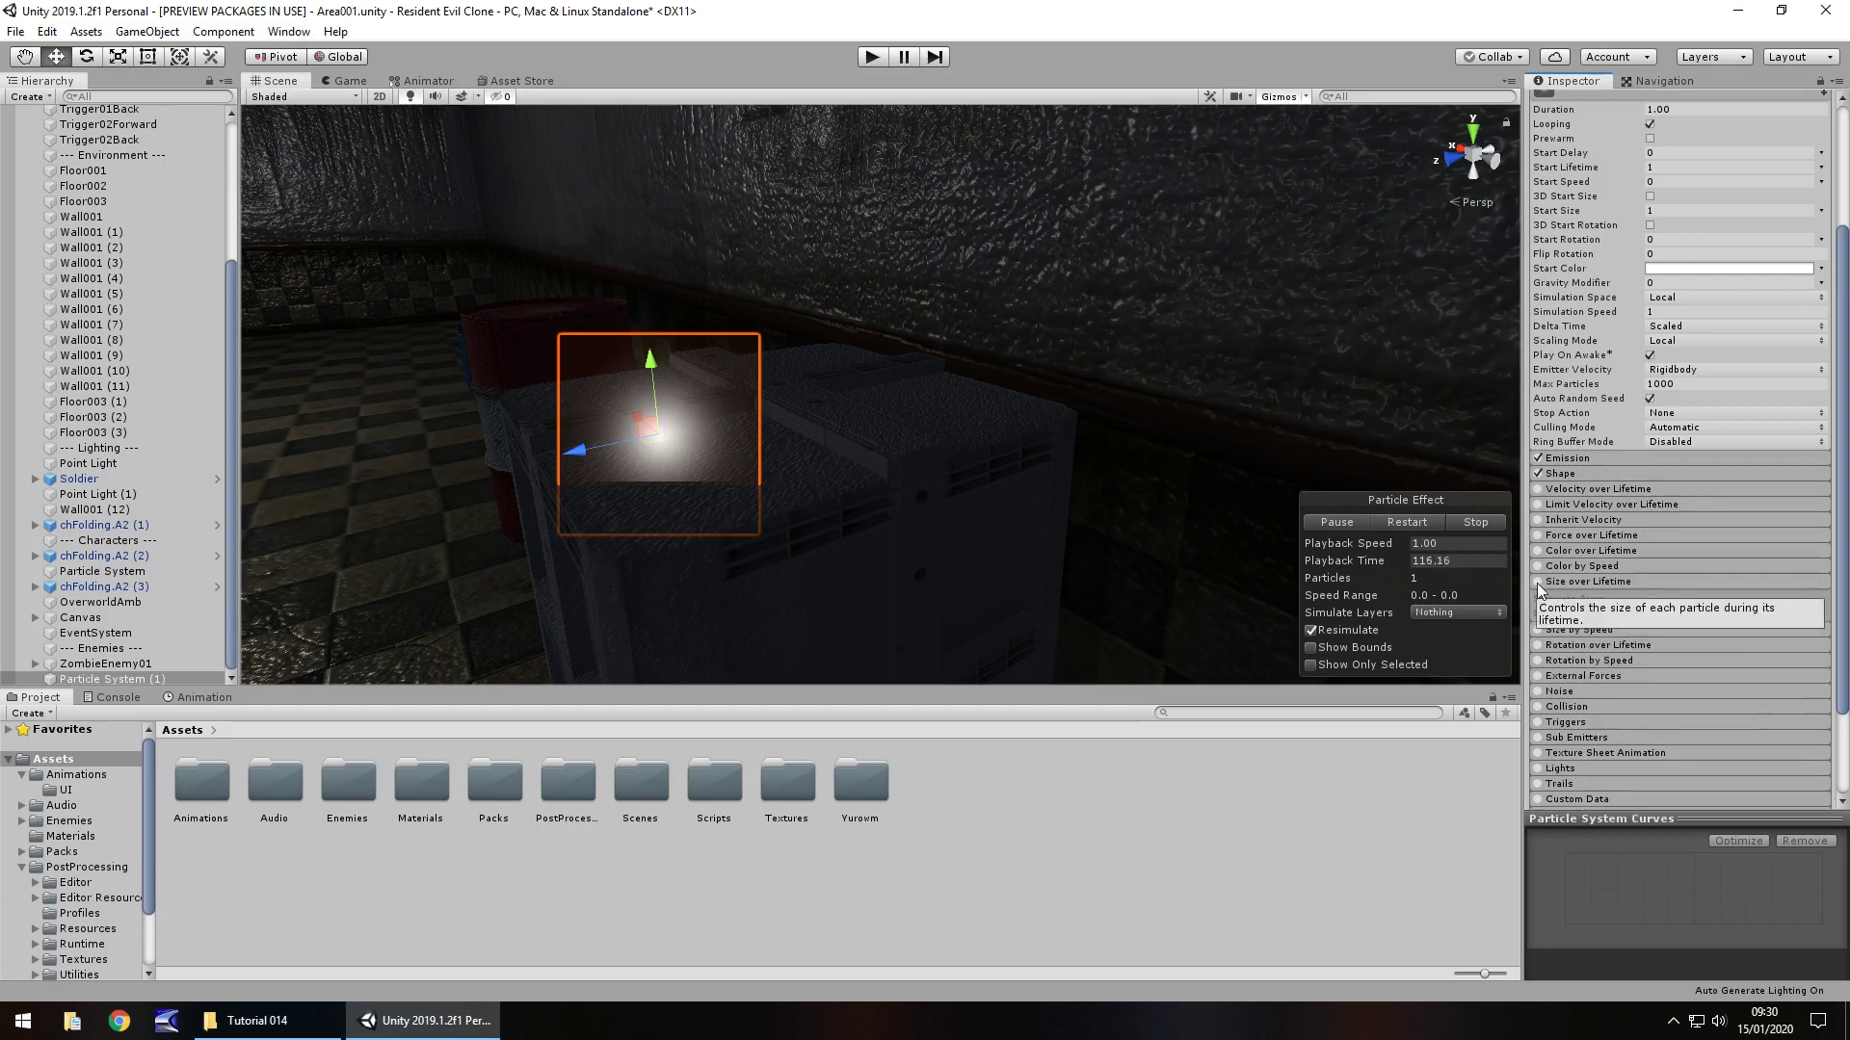
pyautogui.click(1538, 582)
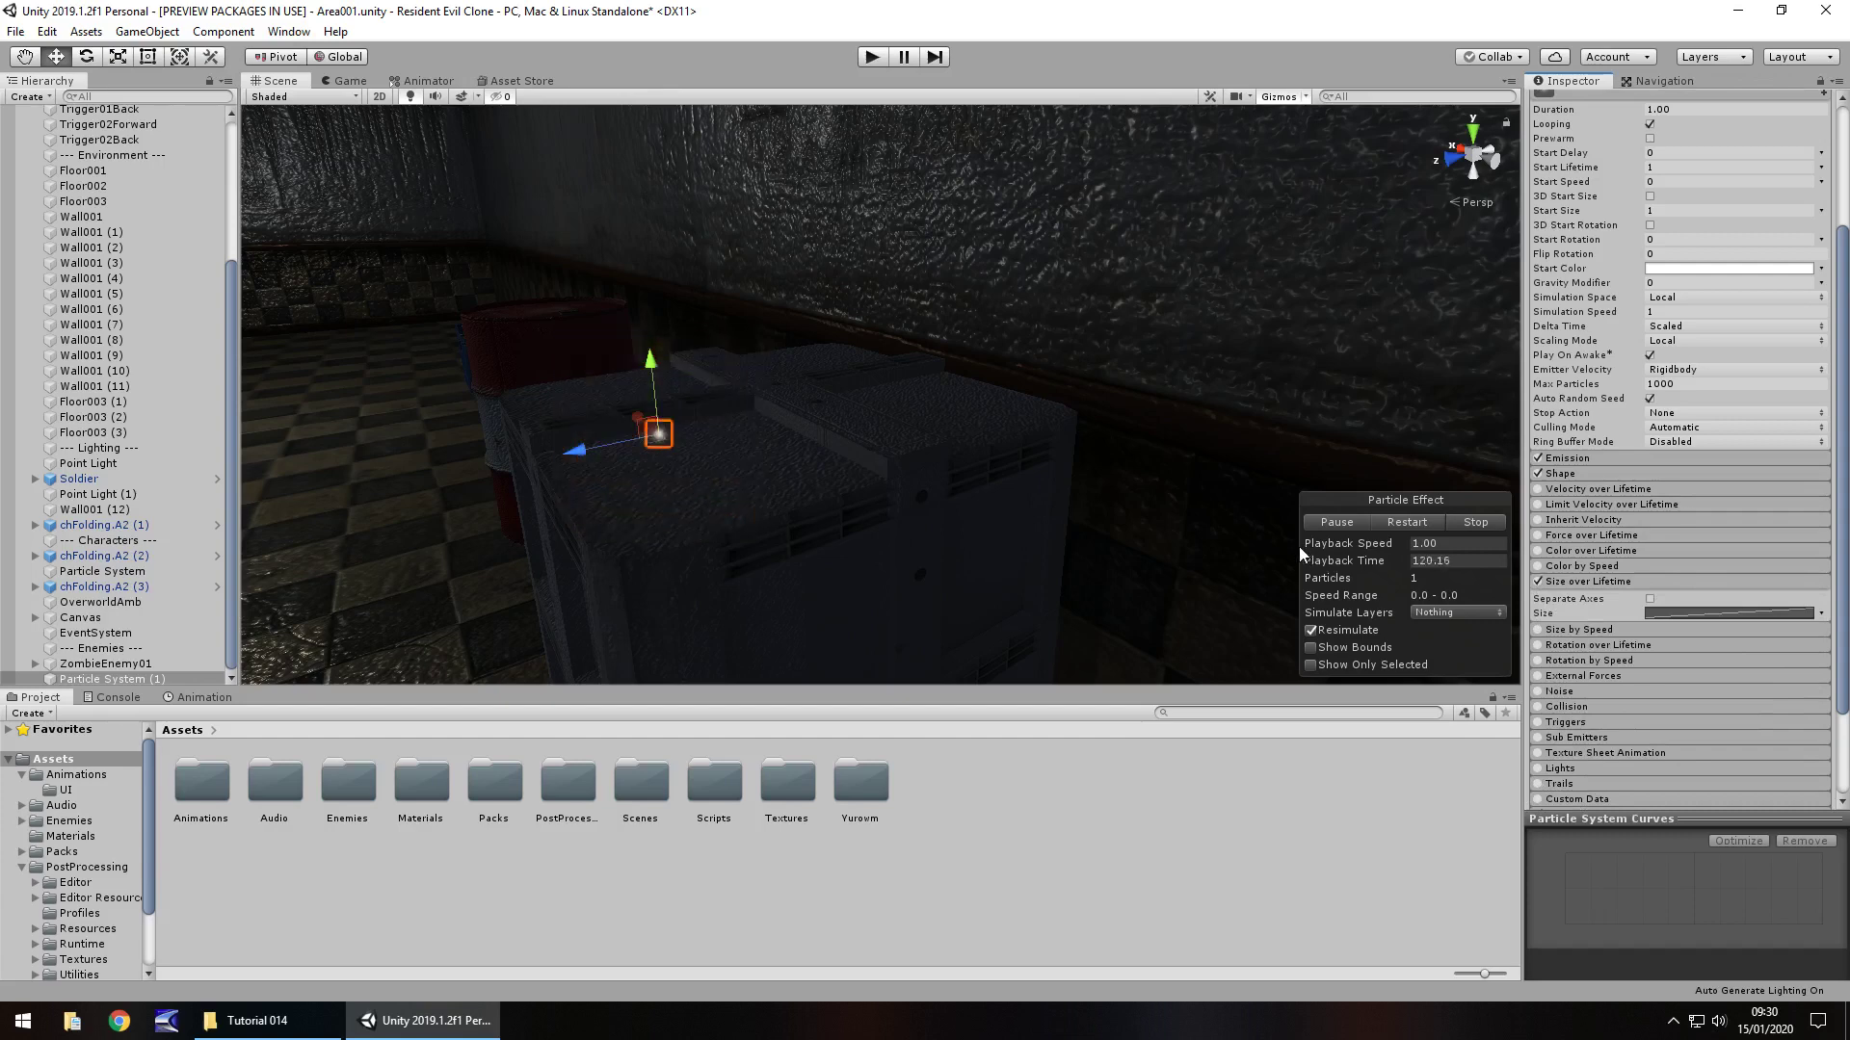
# Reshape the size curve into a hump by lowering its end key to the baseline and raising a new middle key to 1.0
pyautogui.click(1720, 614)
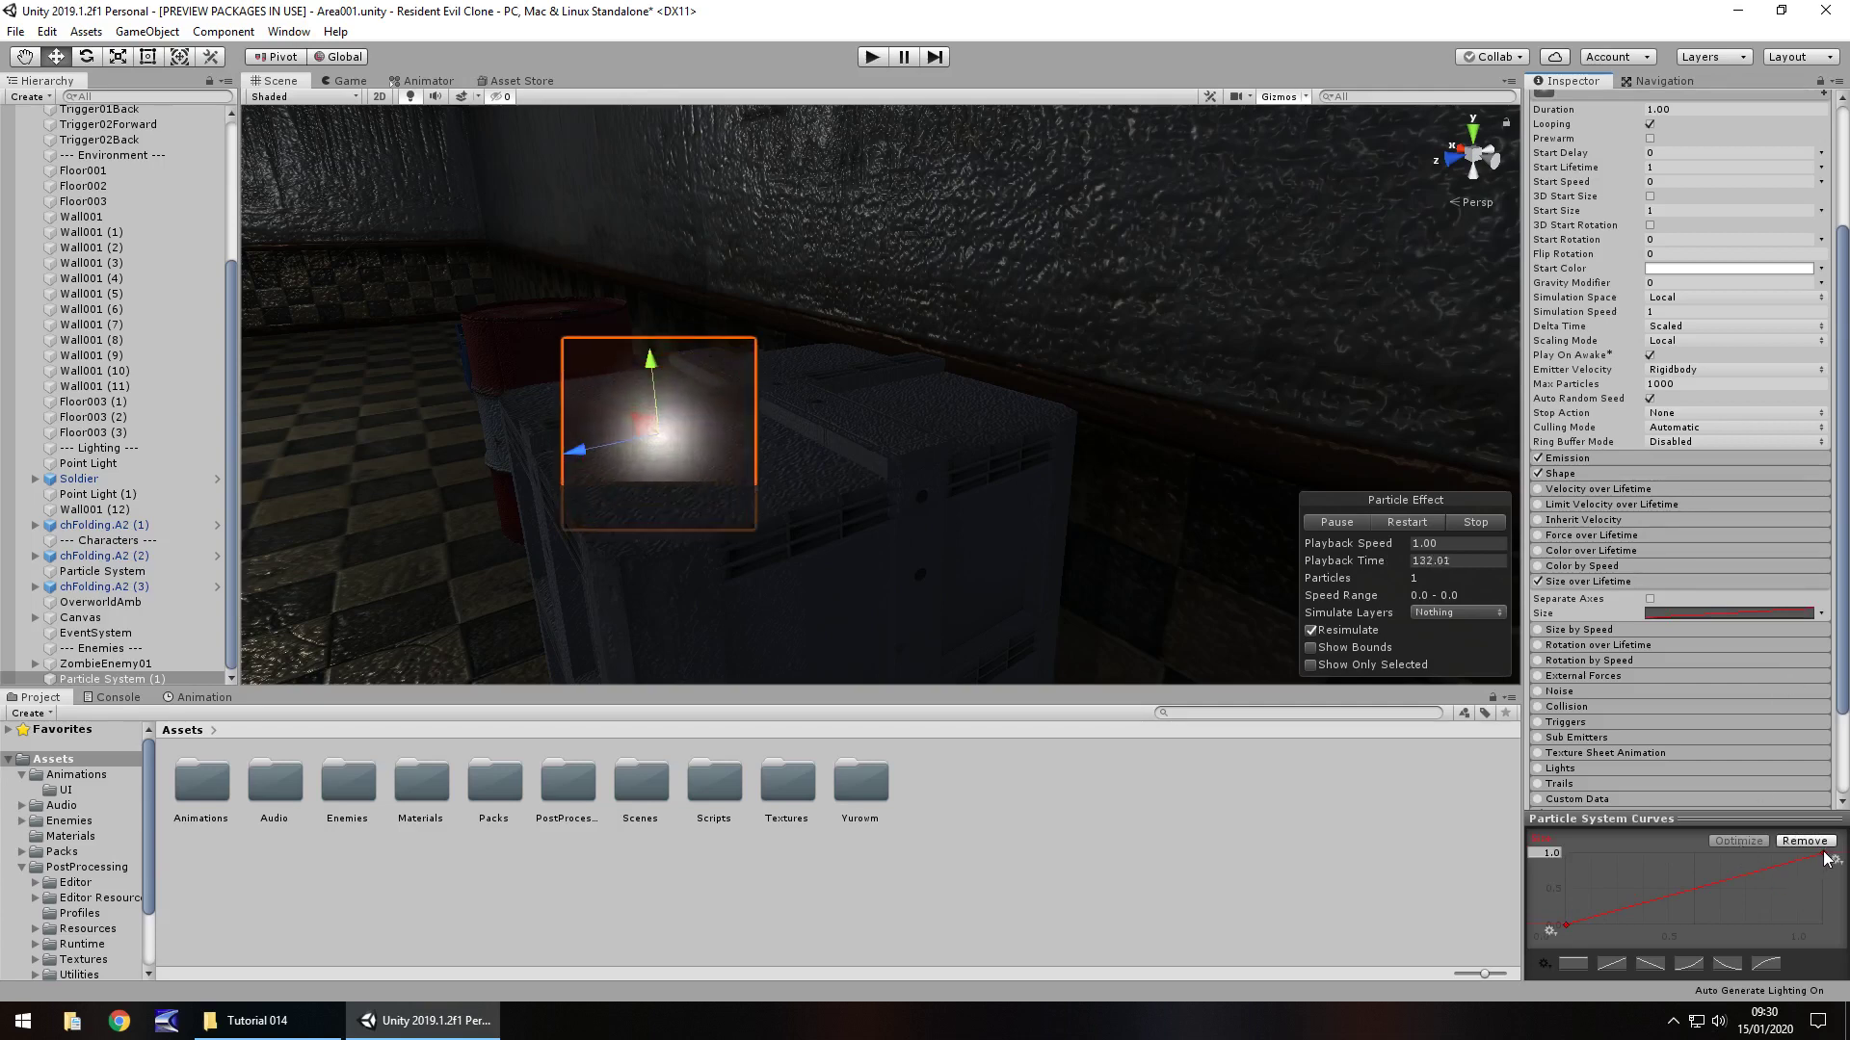
pyautogui.moveTo(1824, 855); pyautogui.dragTo(1828, 927)
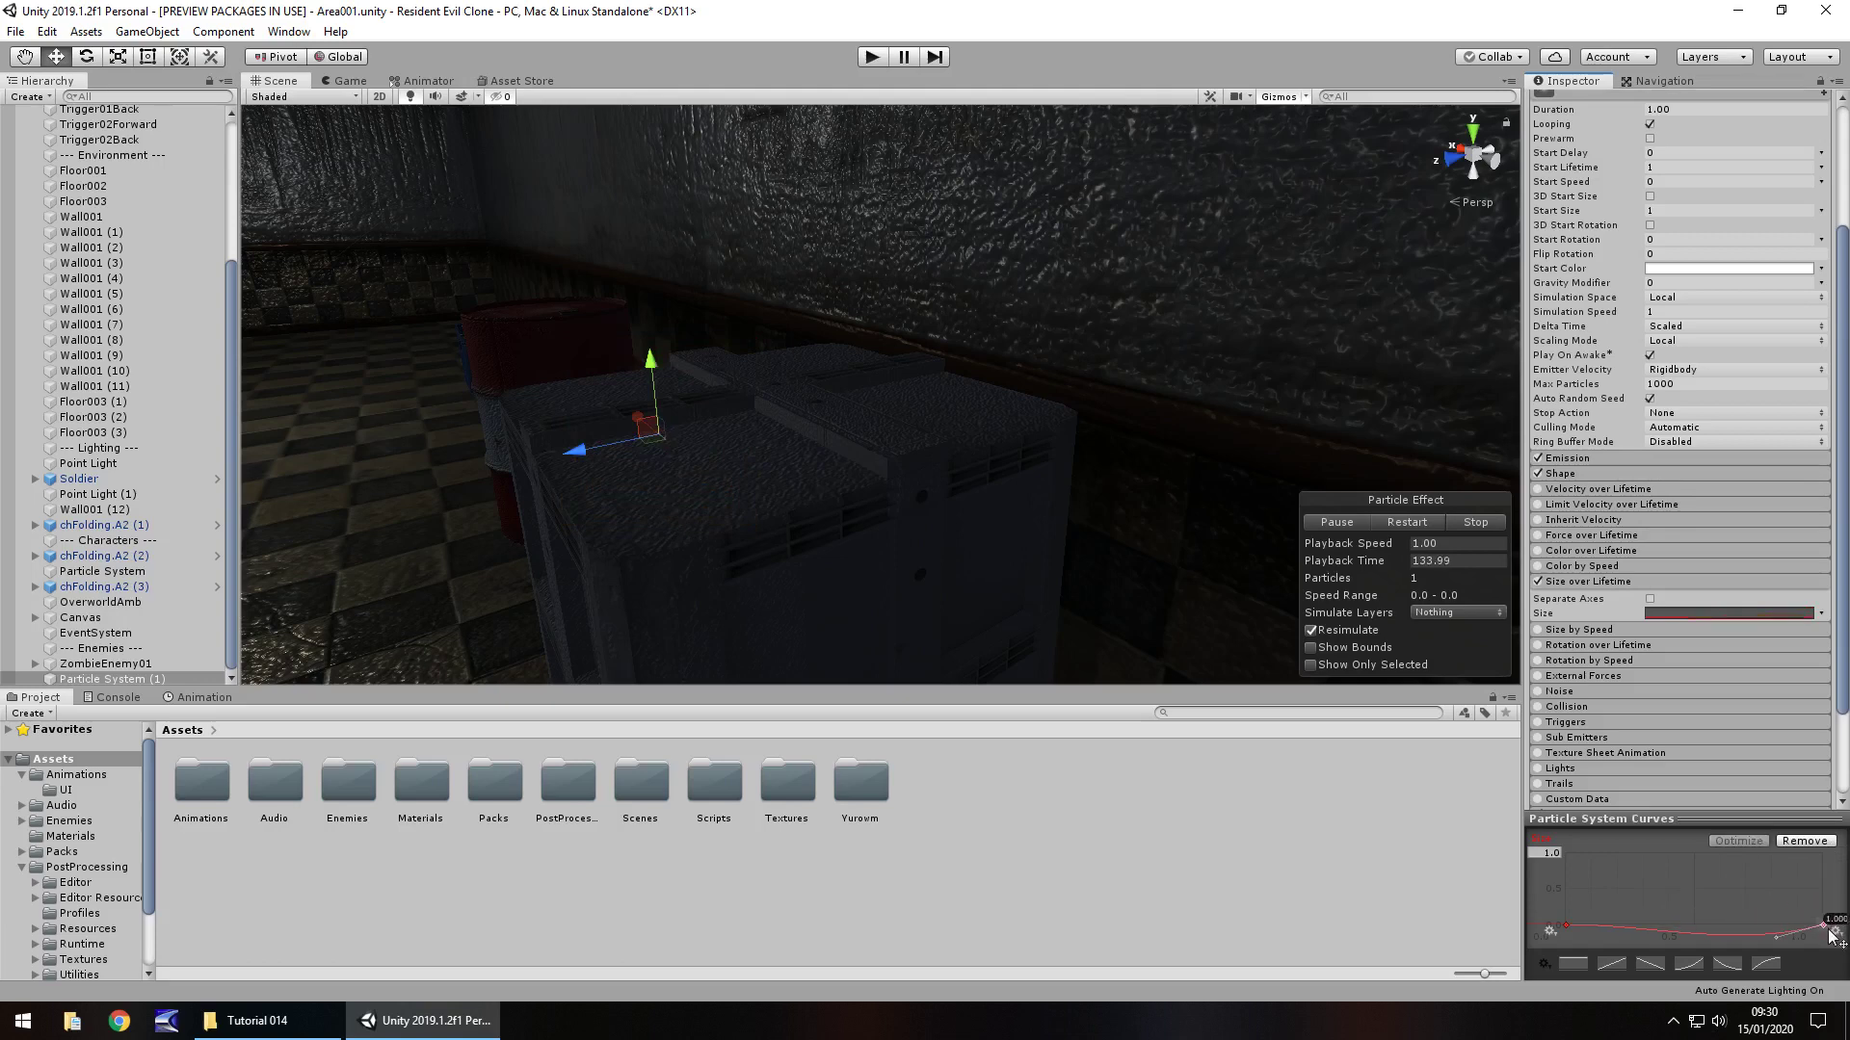
pyautogui.rightClick(1700, 939)
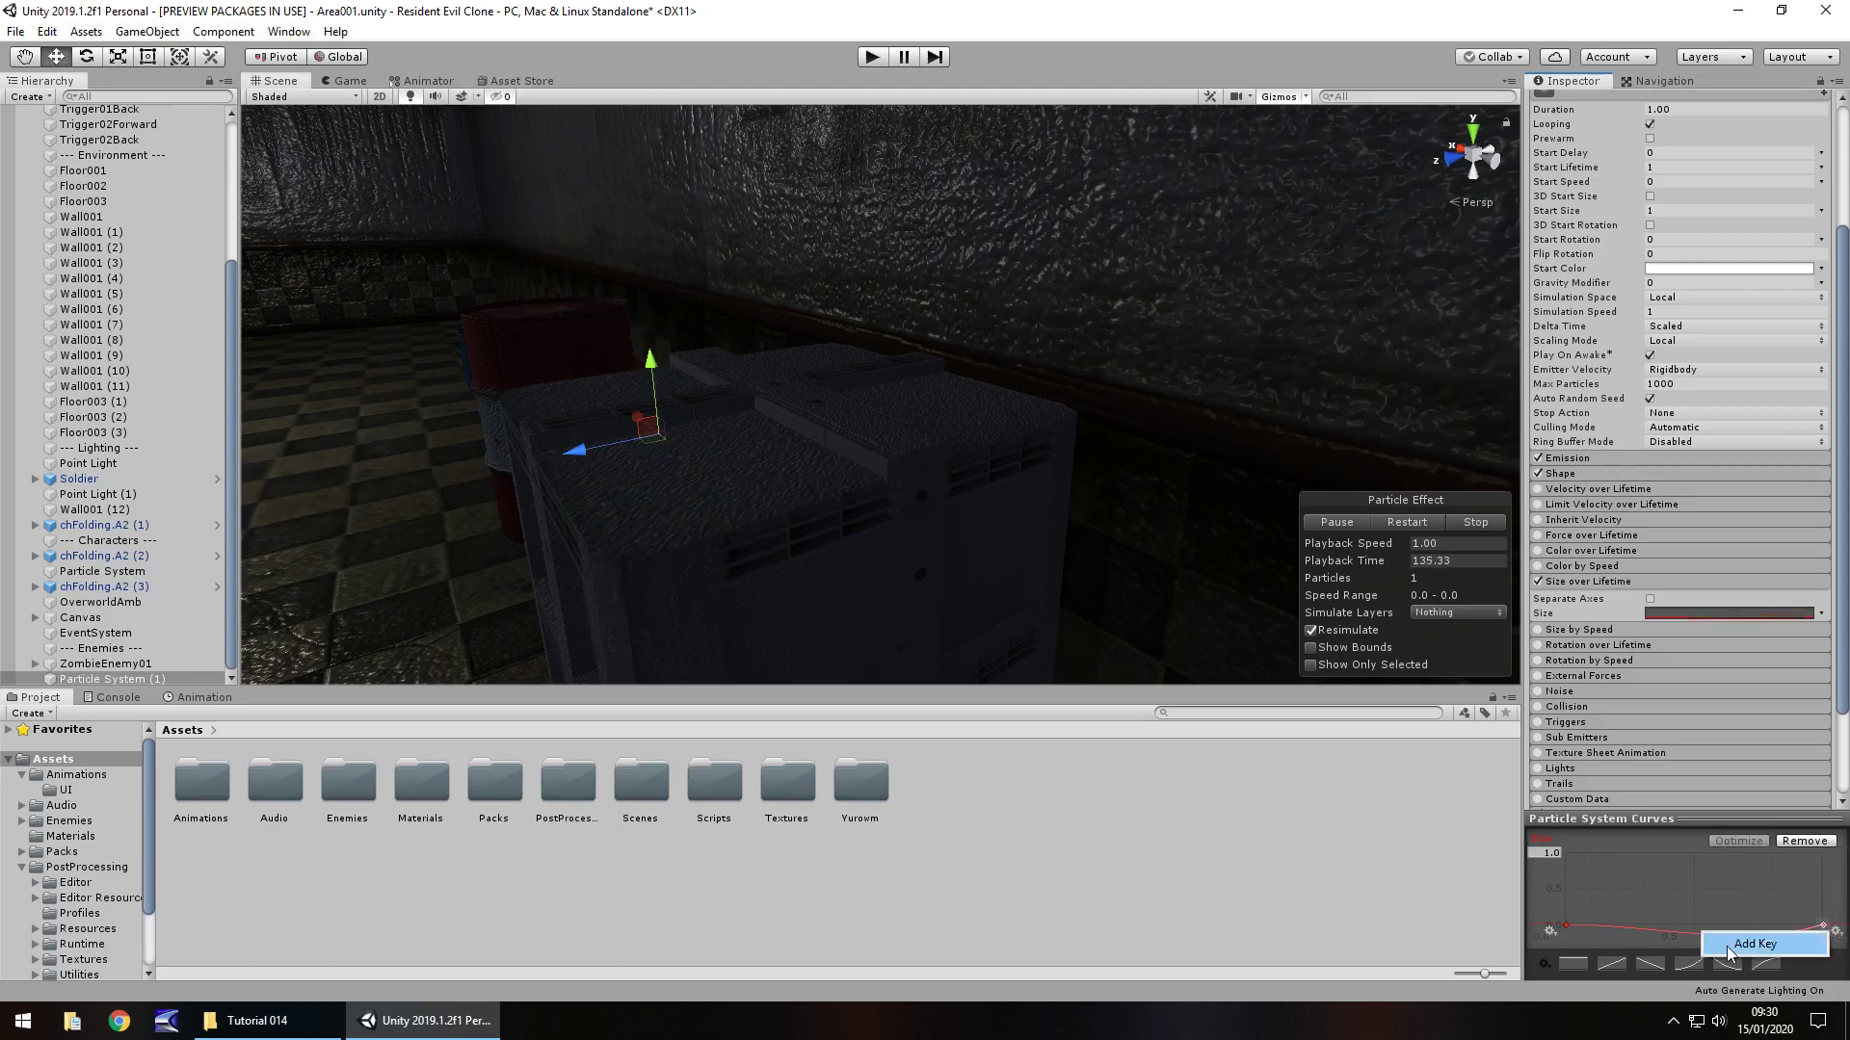
pyautogui.click(1725, 949)
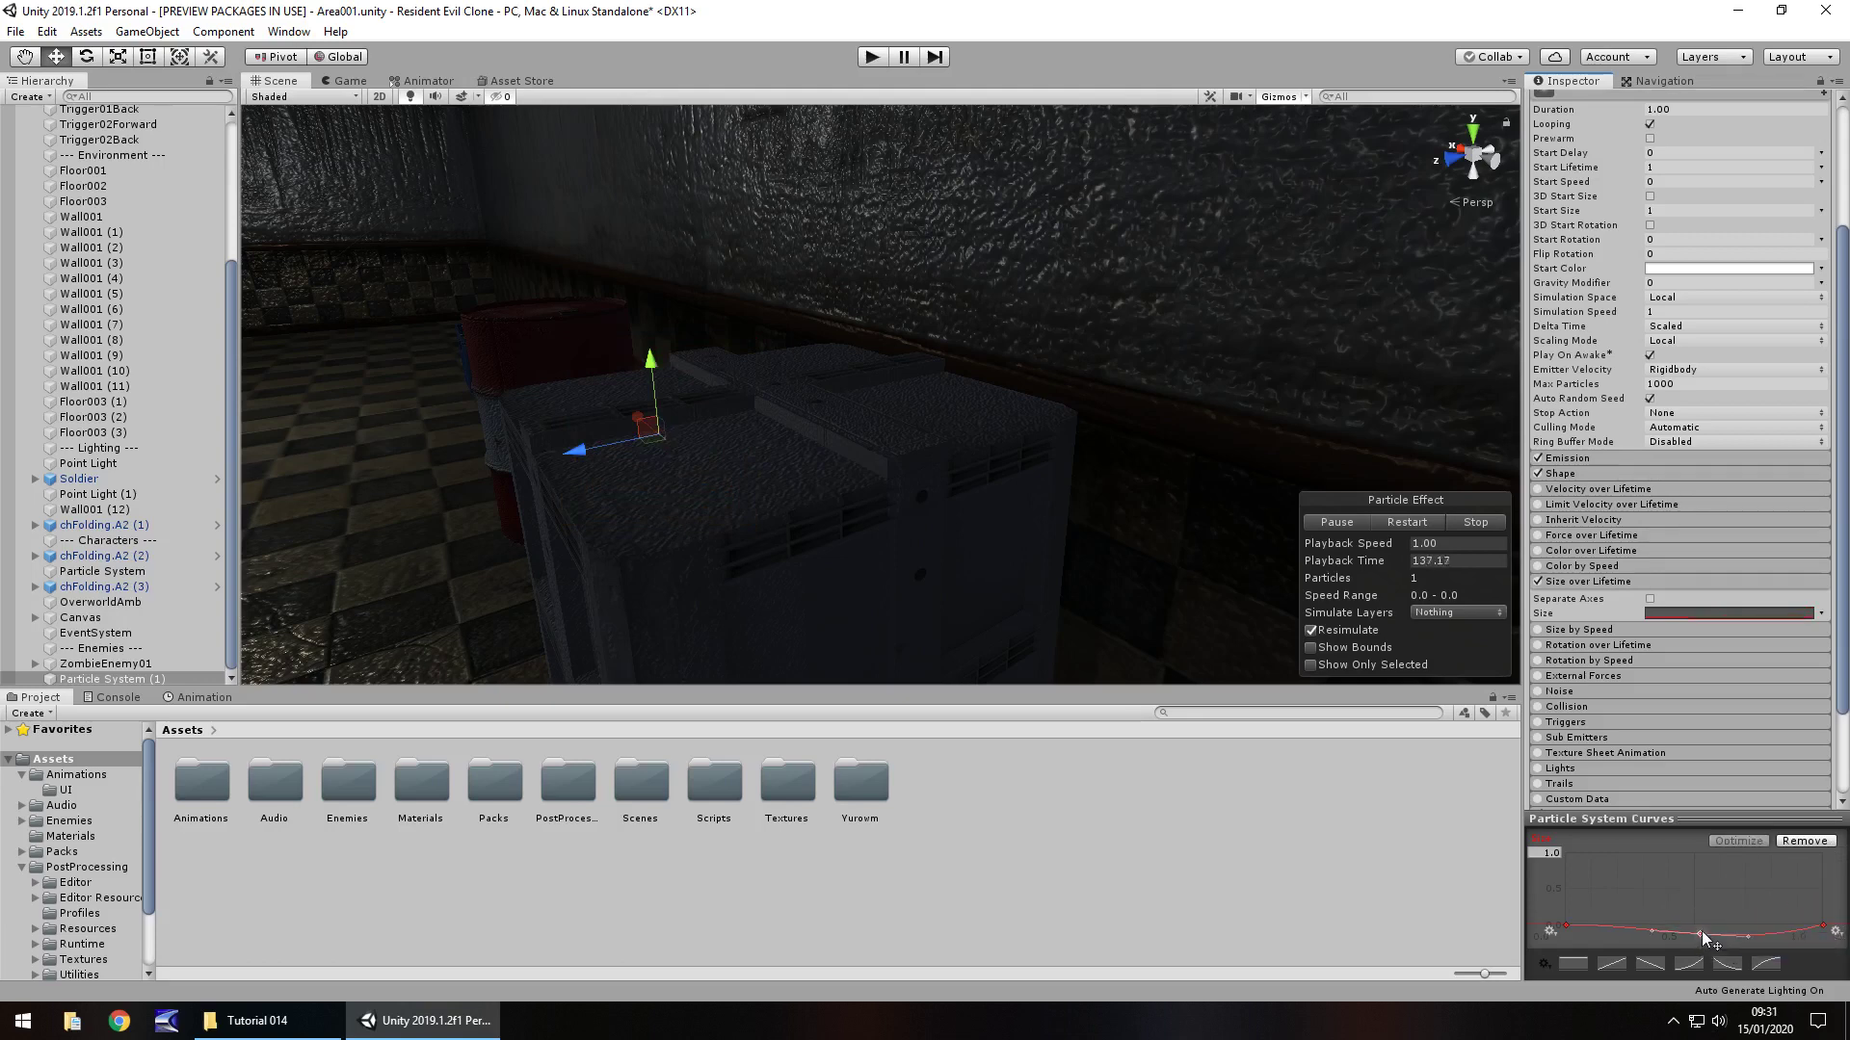
pyautogui.moveTo(1702, 936); pyautogui.dragTo(1695, 856)
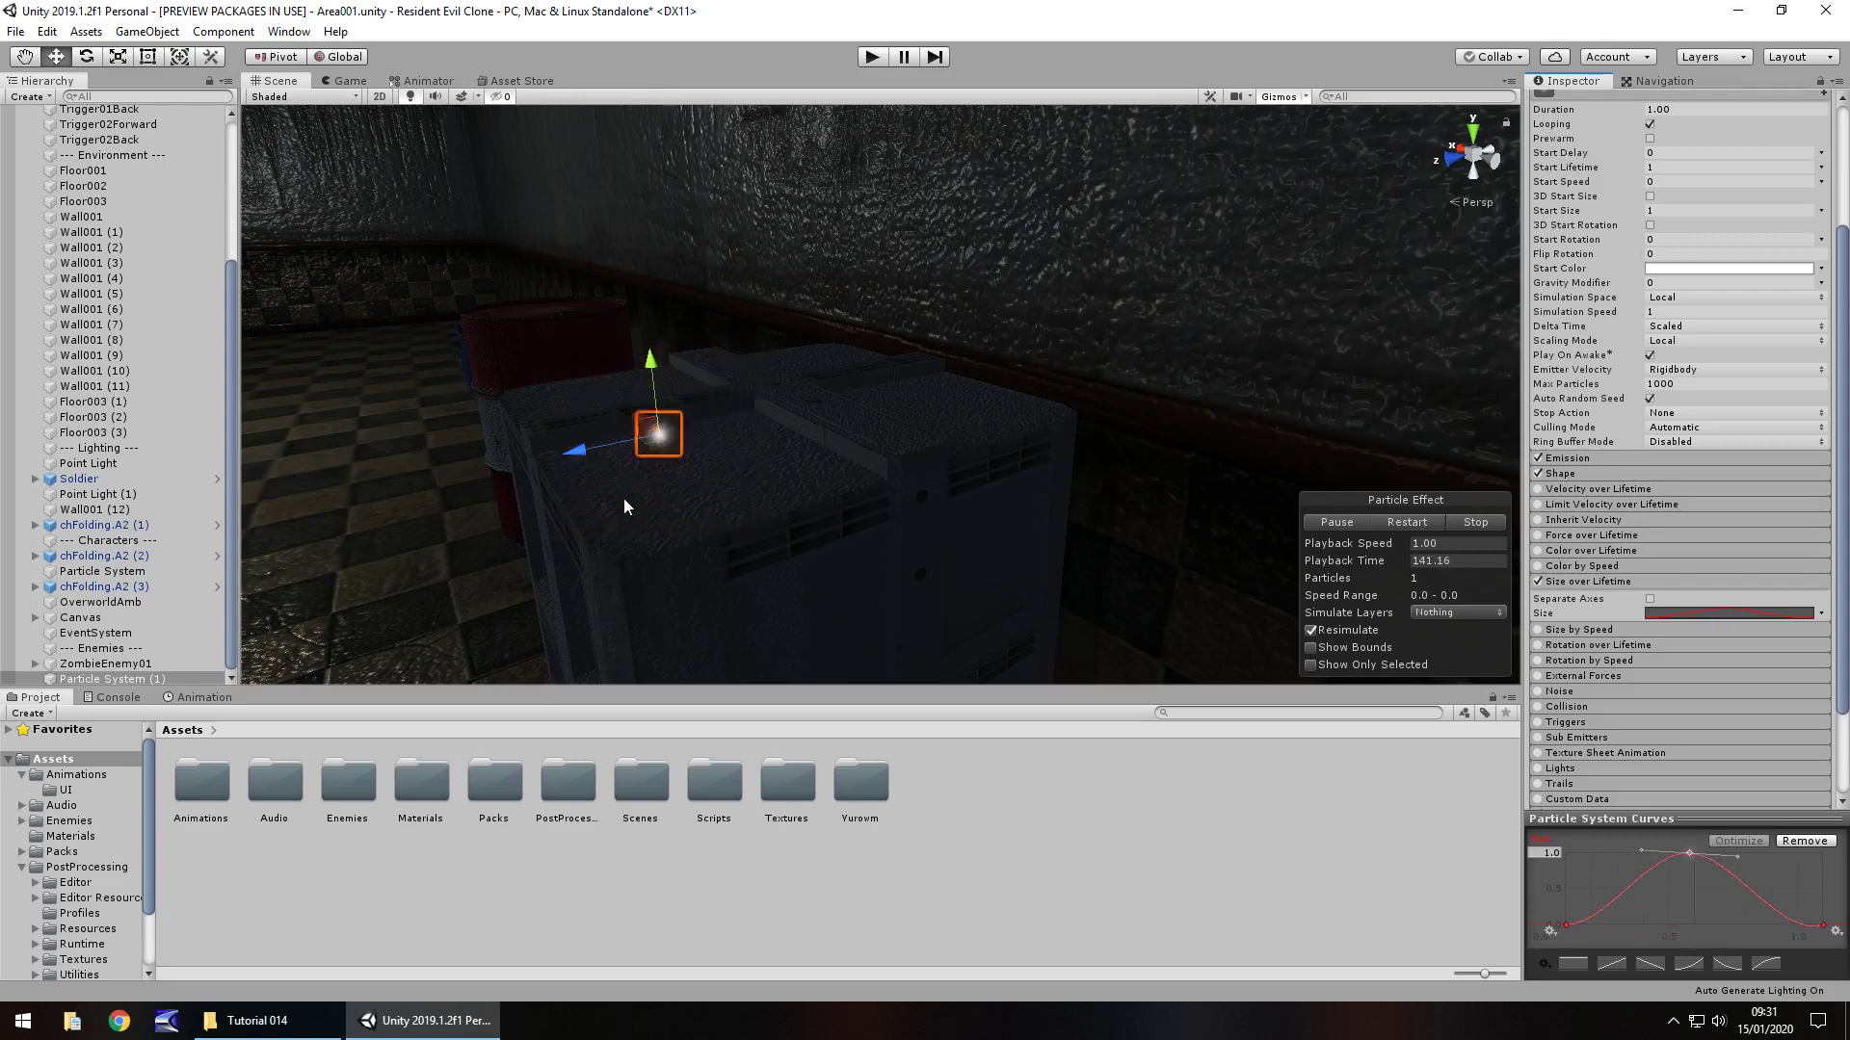
# Narrow the size curve into a late pulse by adding a baseline key before the peak and shifting both keys toward the lifetime's end
pyautogui.moveTo(848, 473); pyautogui.dragTo(998, 472, button='right')
pyautogui.press('a')
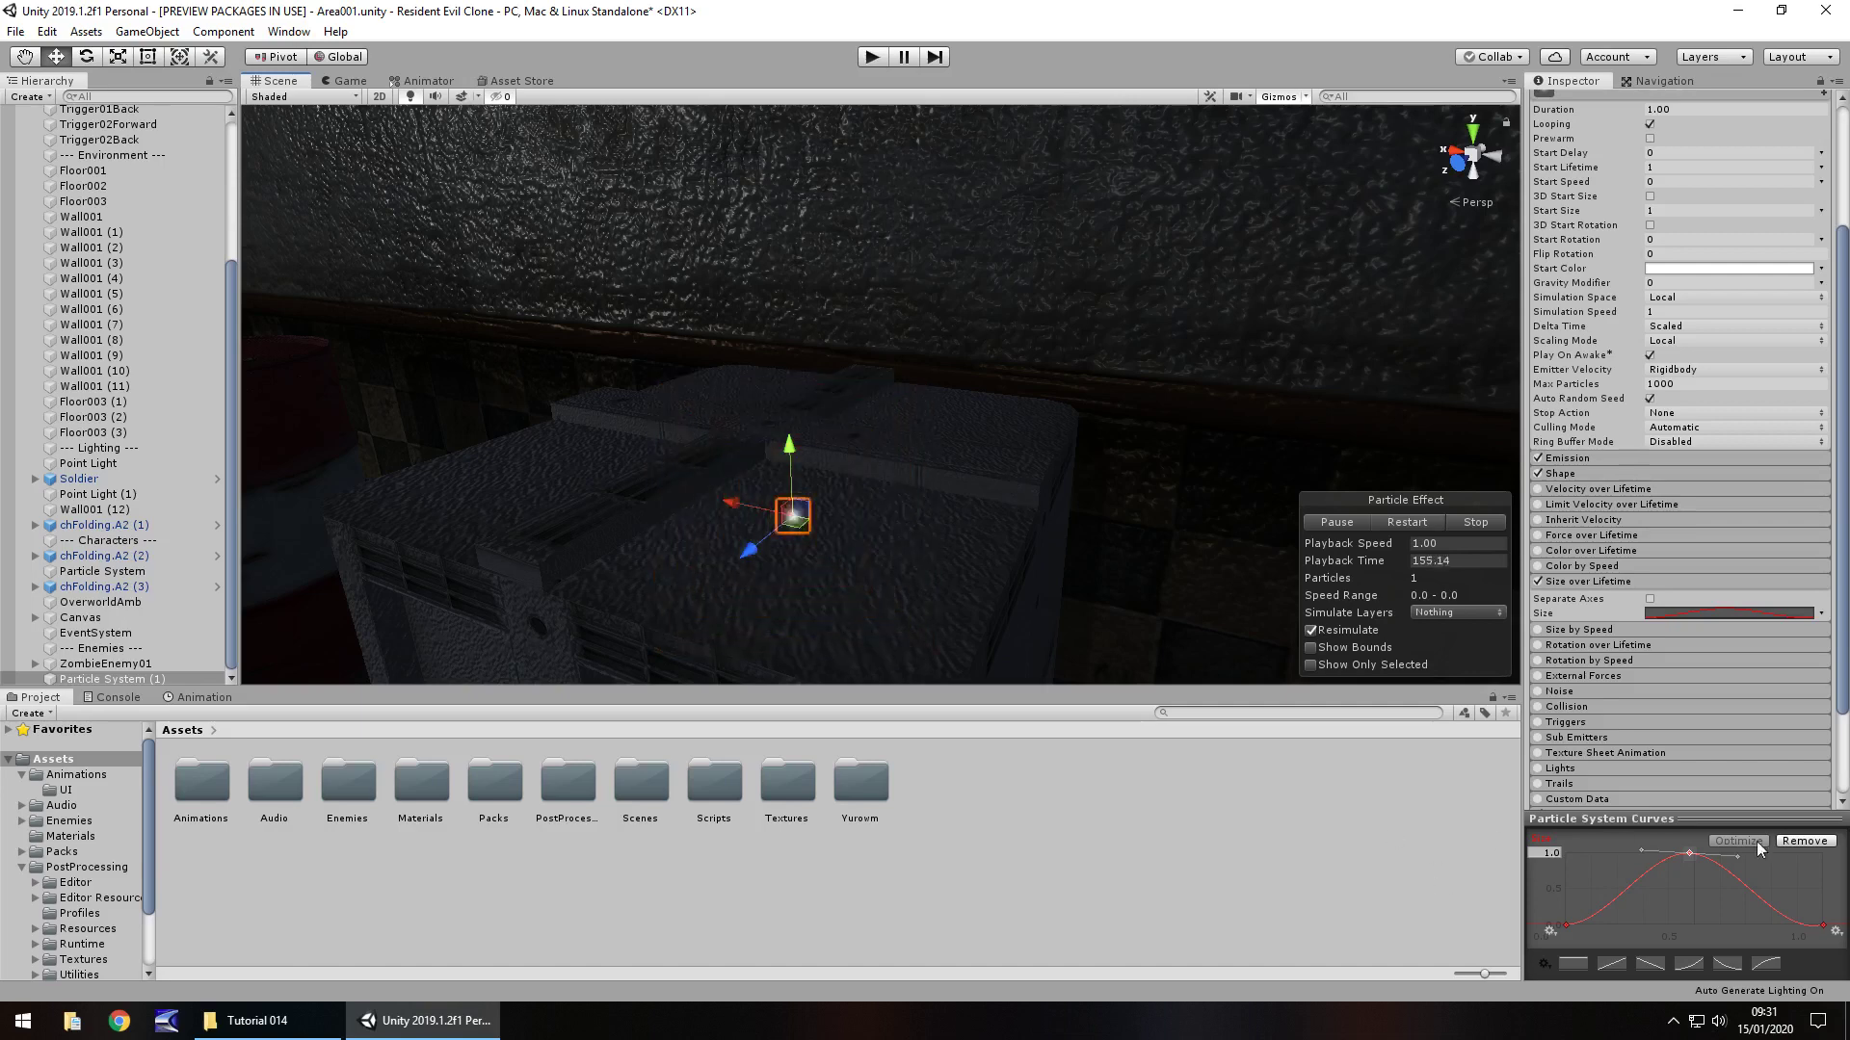
pyautogui.rightClick(1628, 895)
pyautogui.click(1659, 904)
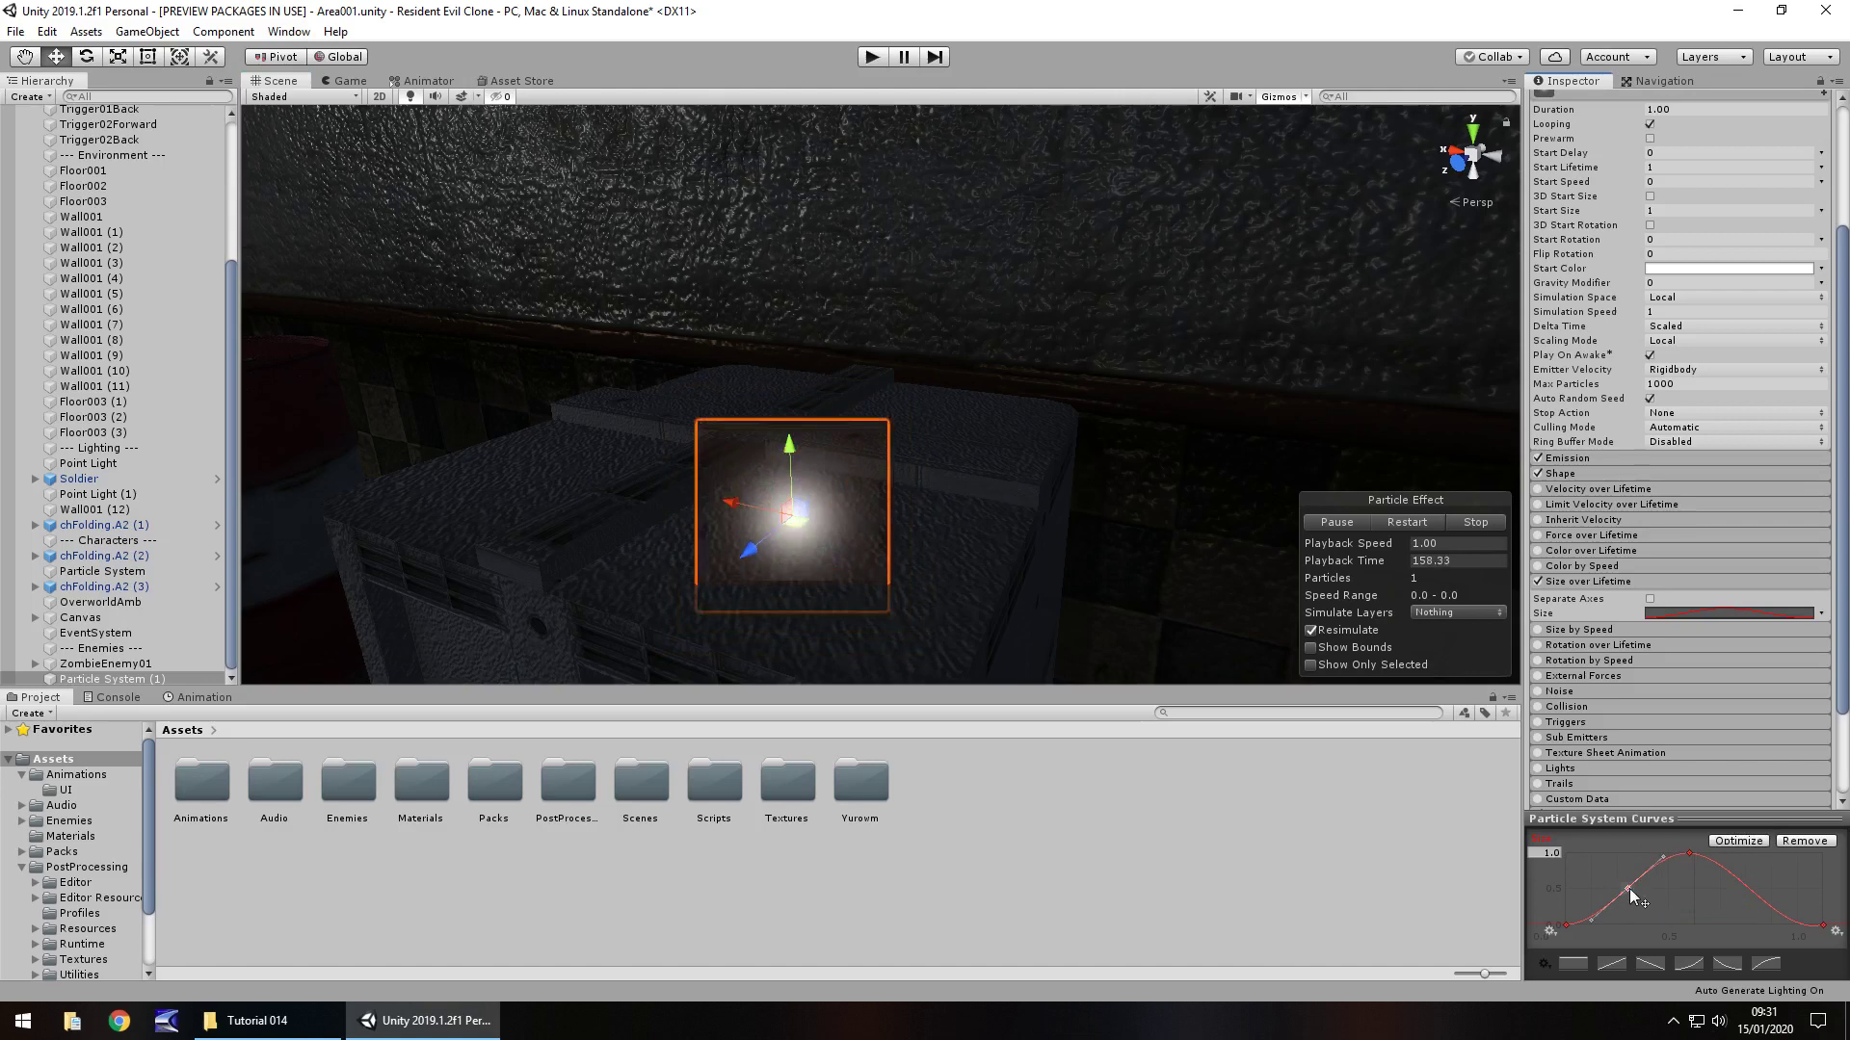
pyautogui.moveTo(1638, 901); pyautogui.dragTo(1669, 930)
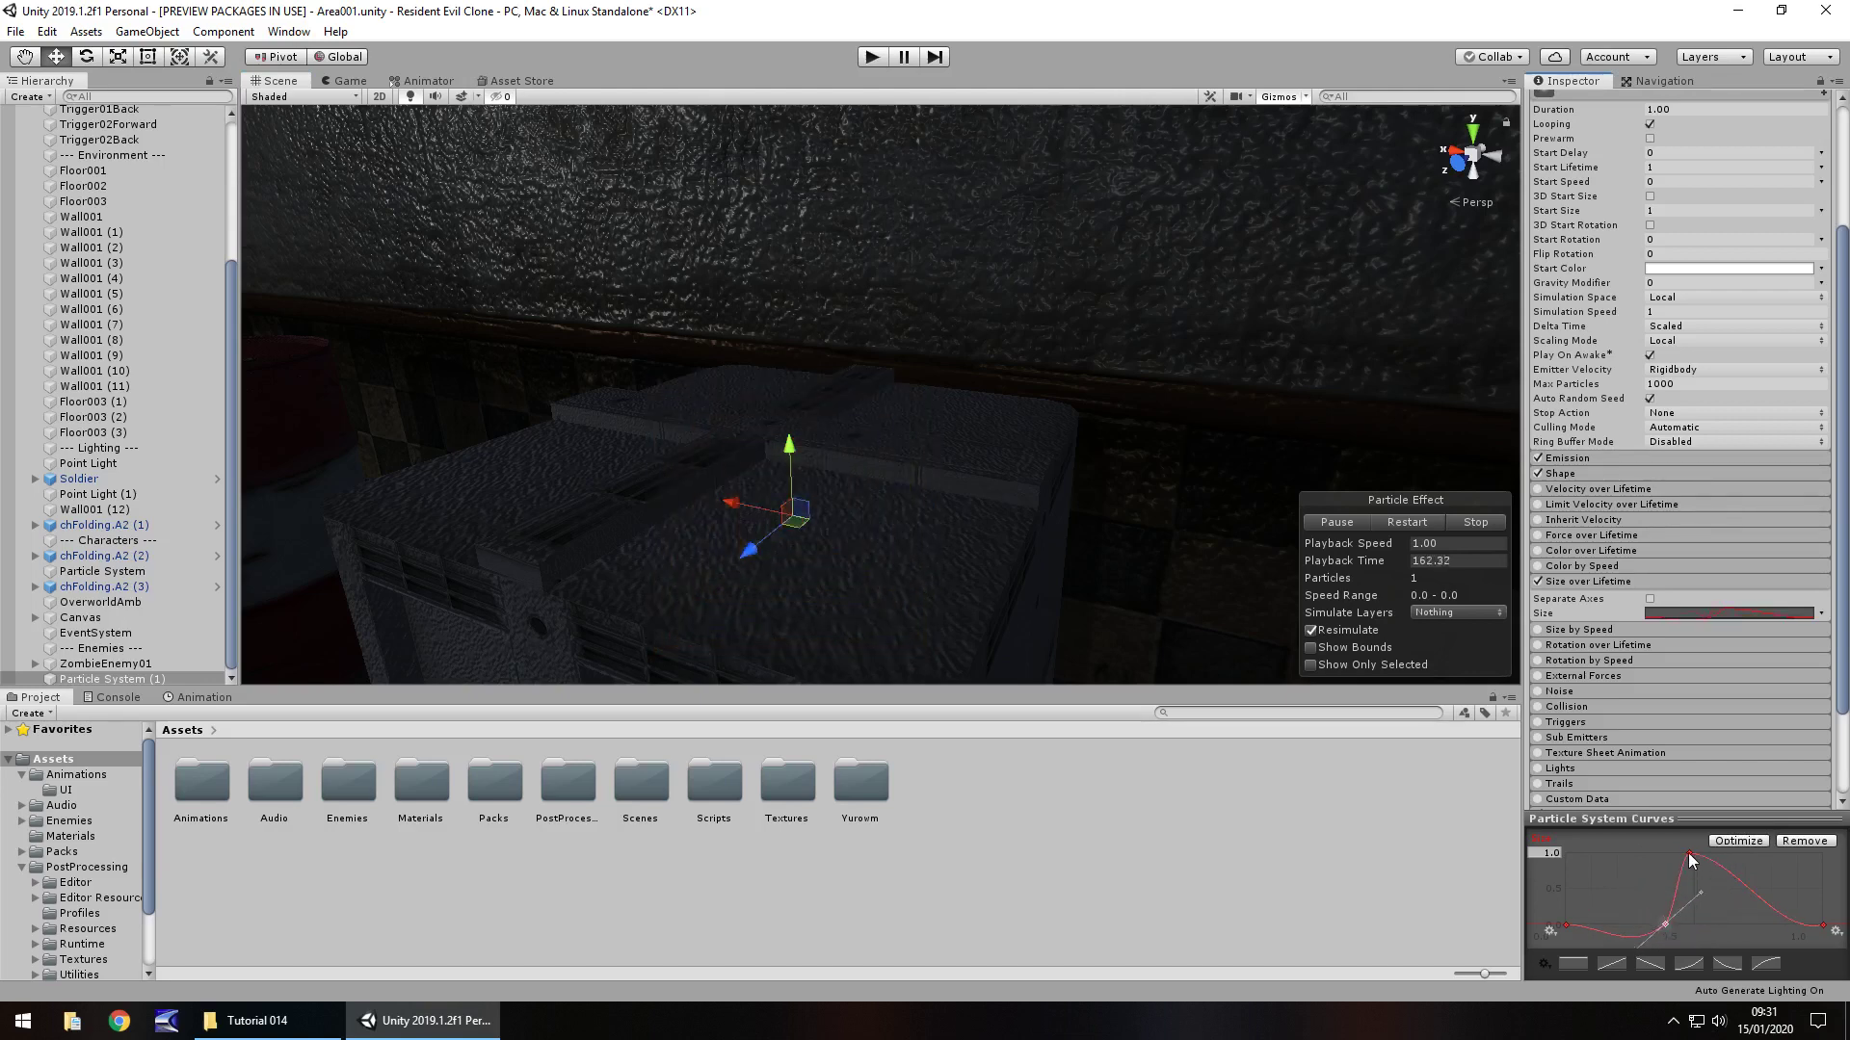
pyautogui.moveTo(1691, 856); pyautogui.dragTo(1772, 863)
pyautogui.moveTo(1669, 930); pyautogui.dragTo(1738, 923)
# Set the particle system's duration and start lifetime to 2
pyautogui.scroll(3, 1589, 318)
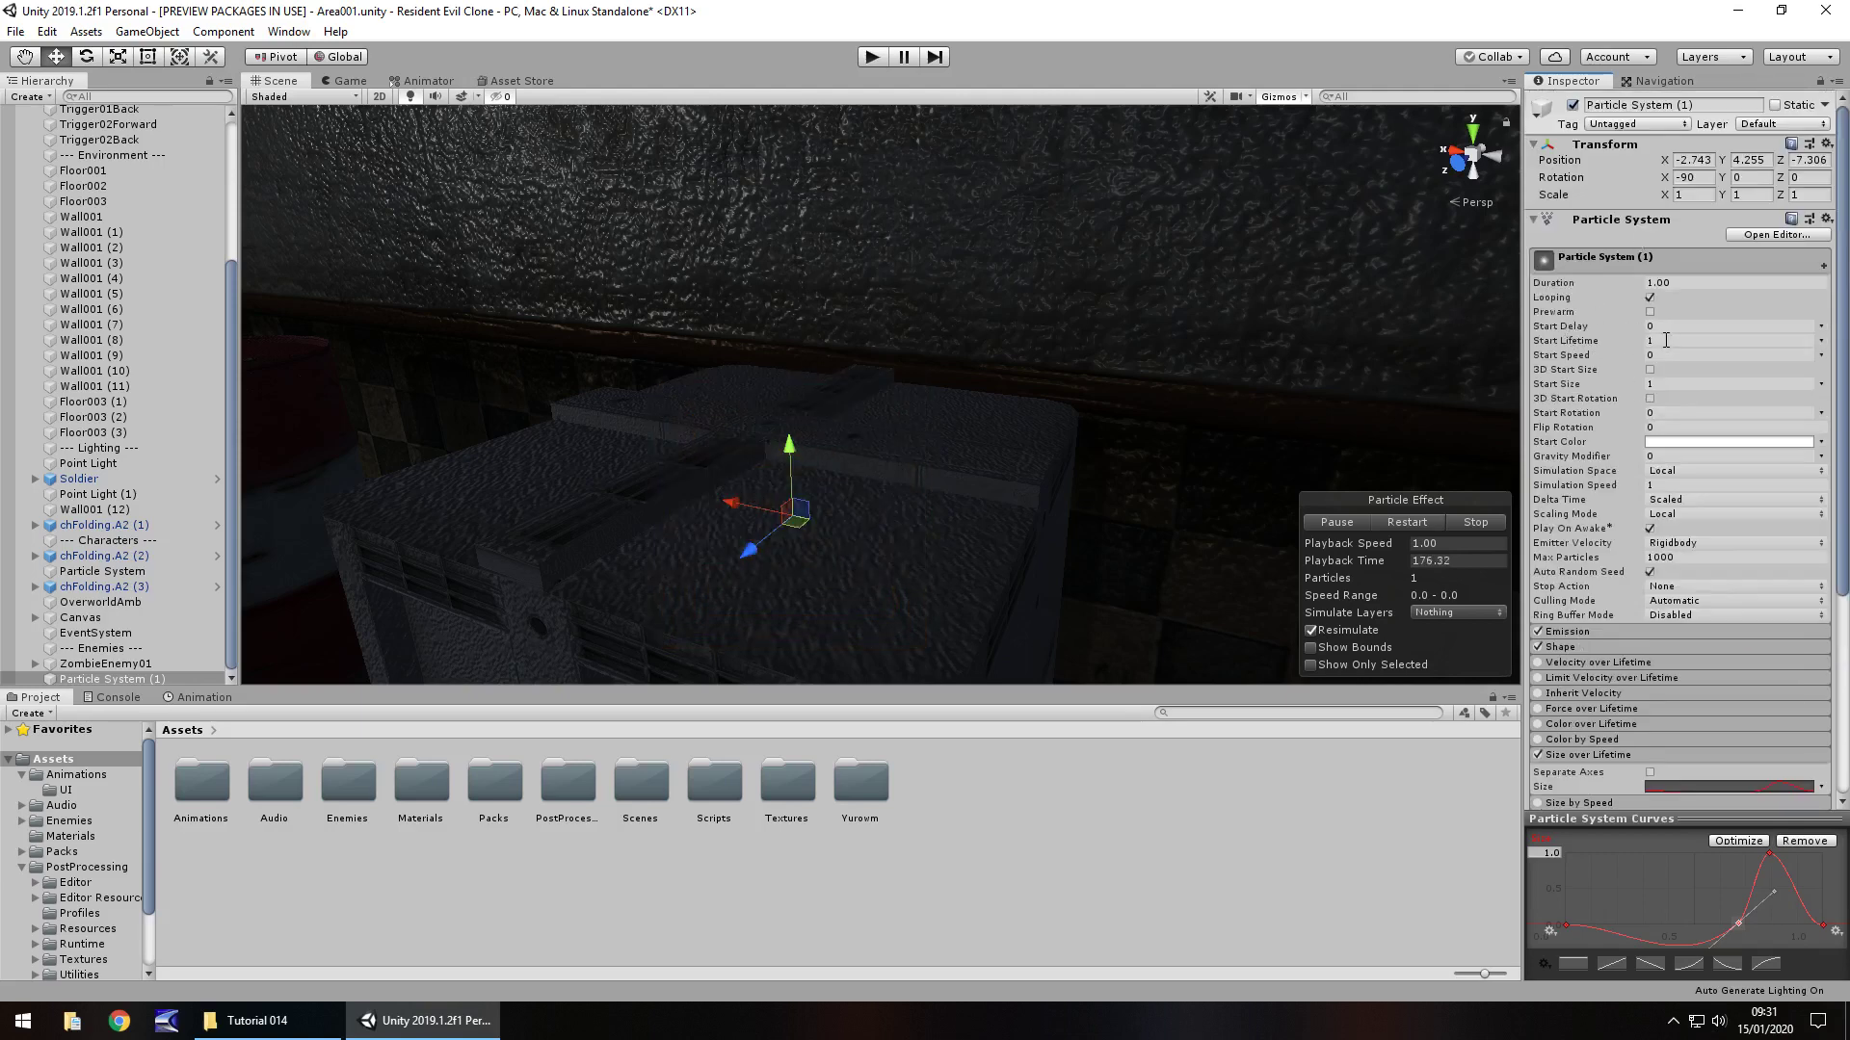
pyautogui.click(1685, 283)
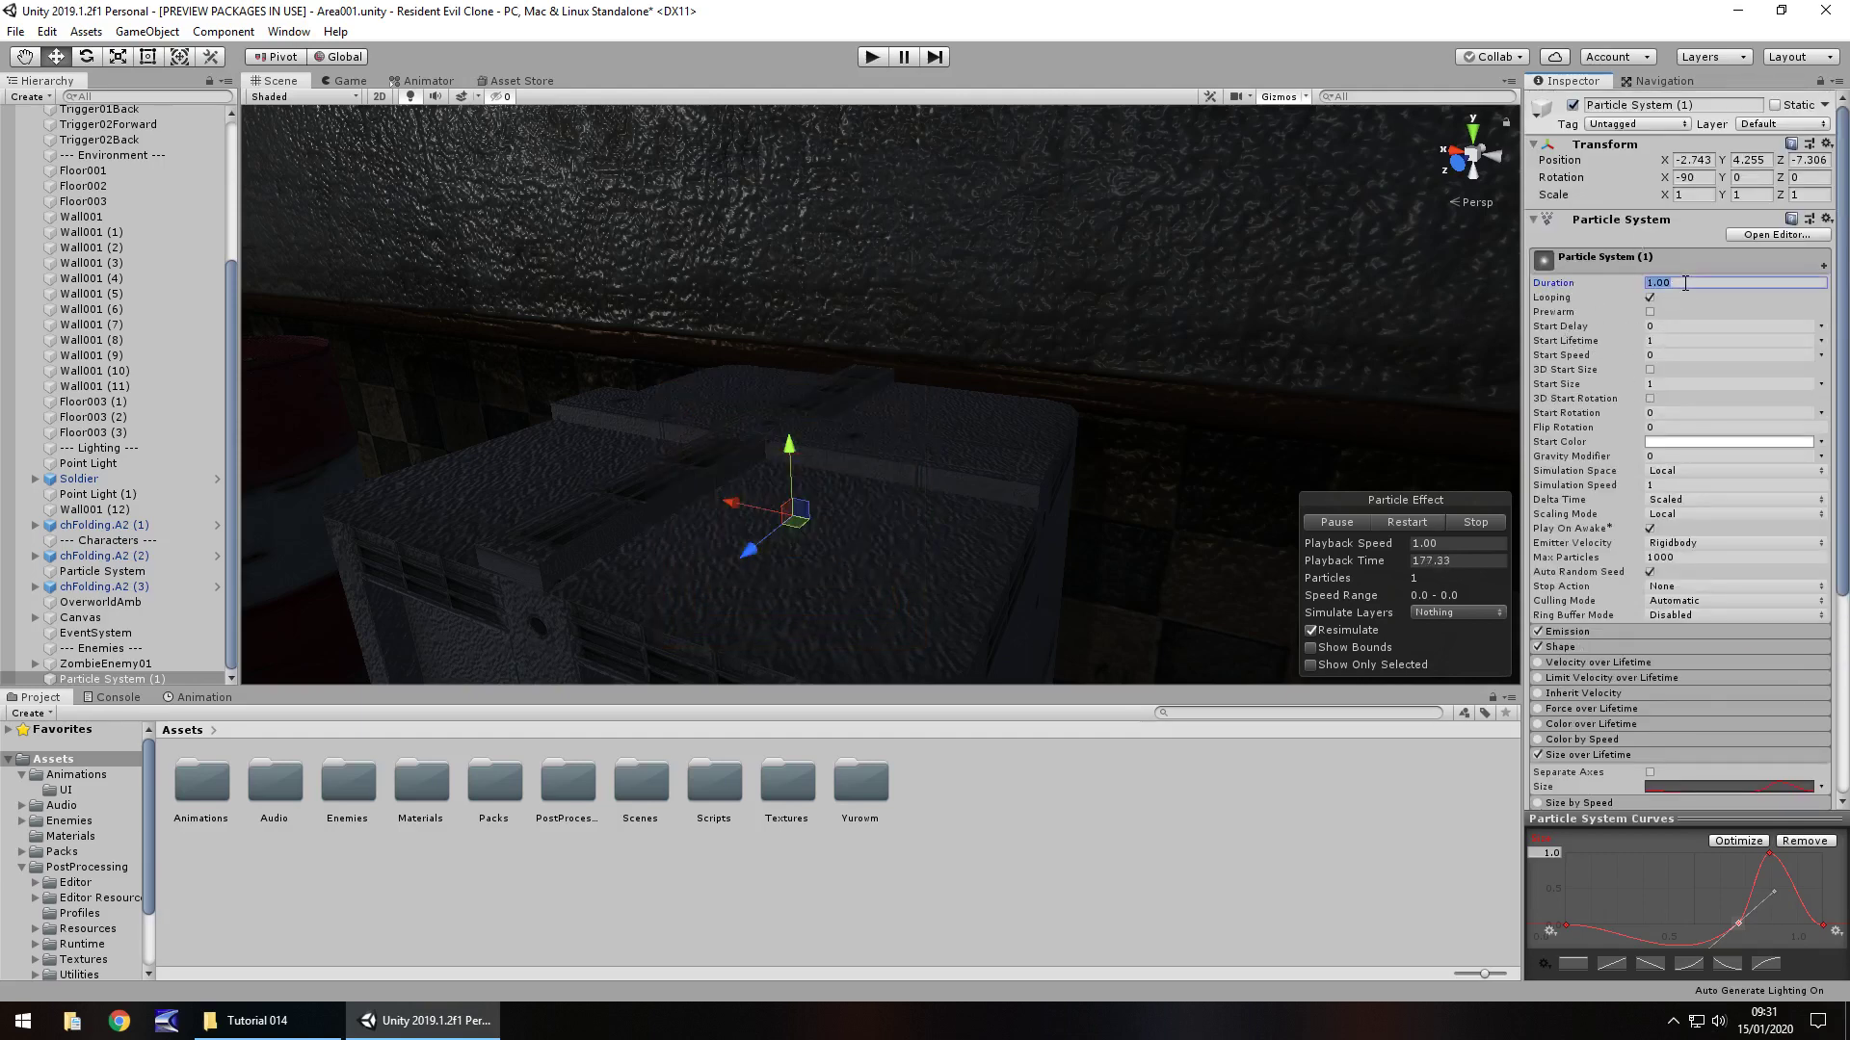
pyautogui.write('2')
pyautogui.click(1685, 340)
pyautogui.write('2')
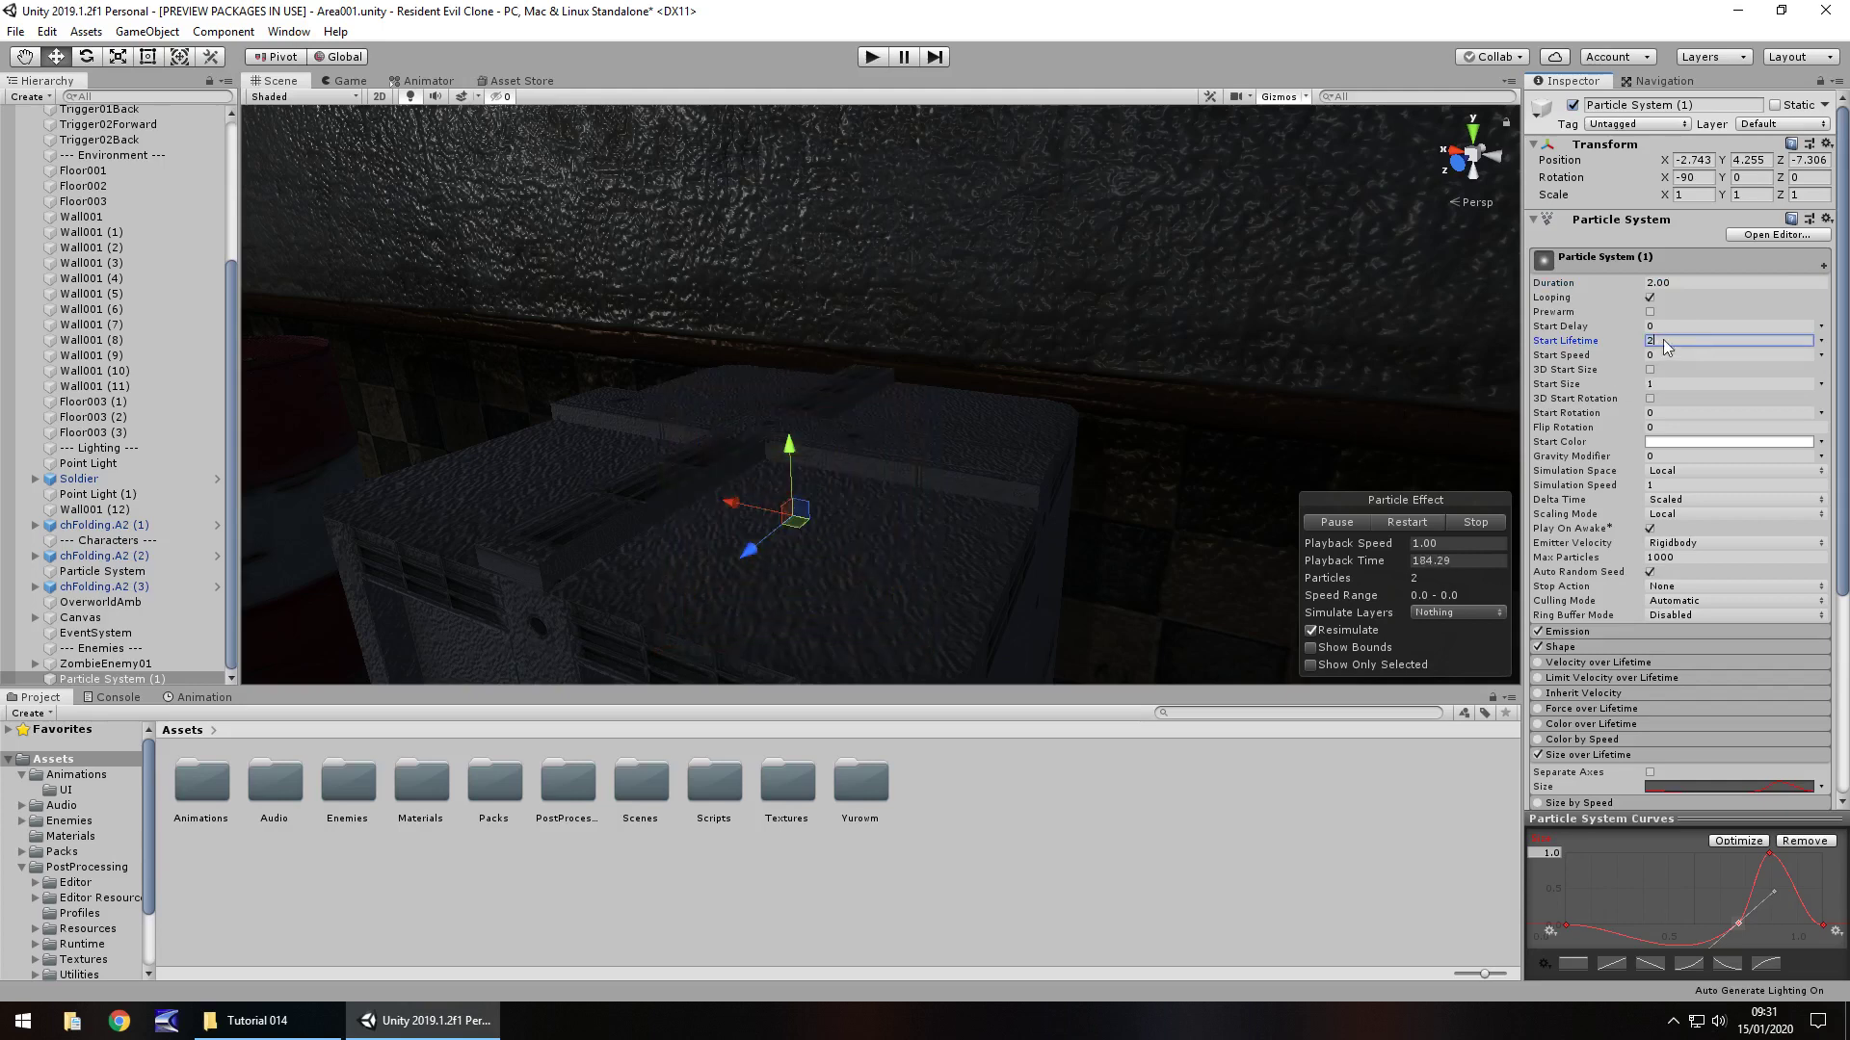
# Try a start lifetime and duration of 5 for the particle system
pyautogui.write('5')
pyautogui.click(1694, 283)
pyautogui.write('5')
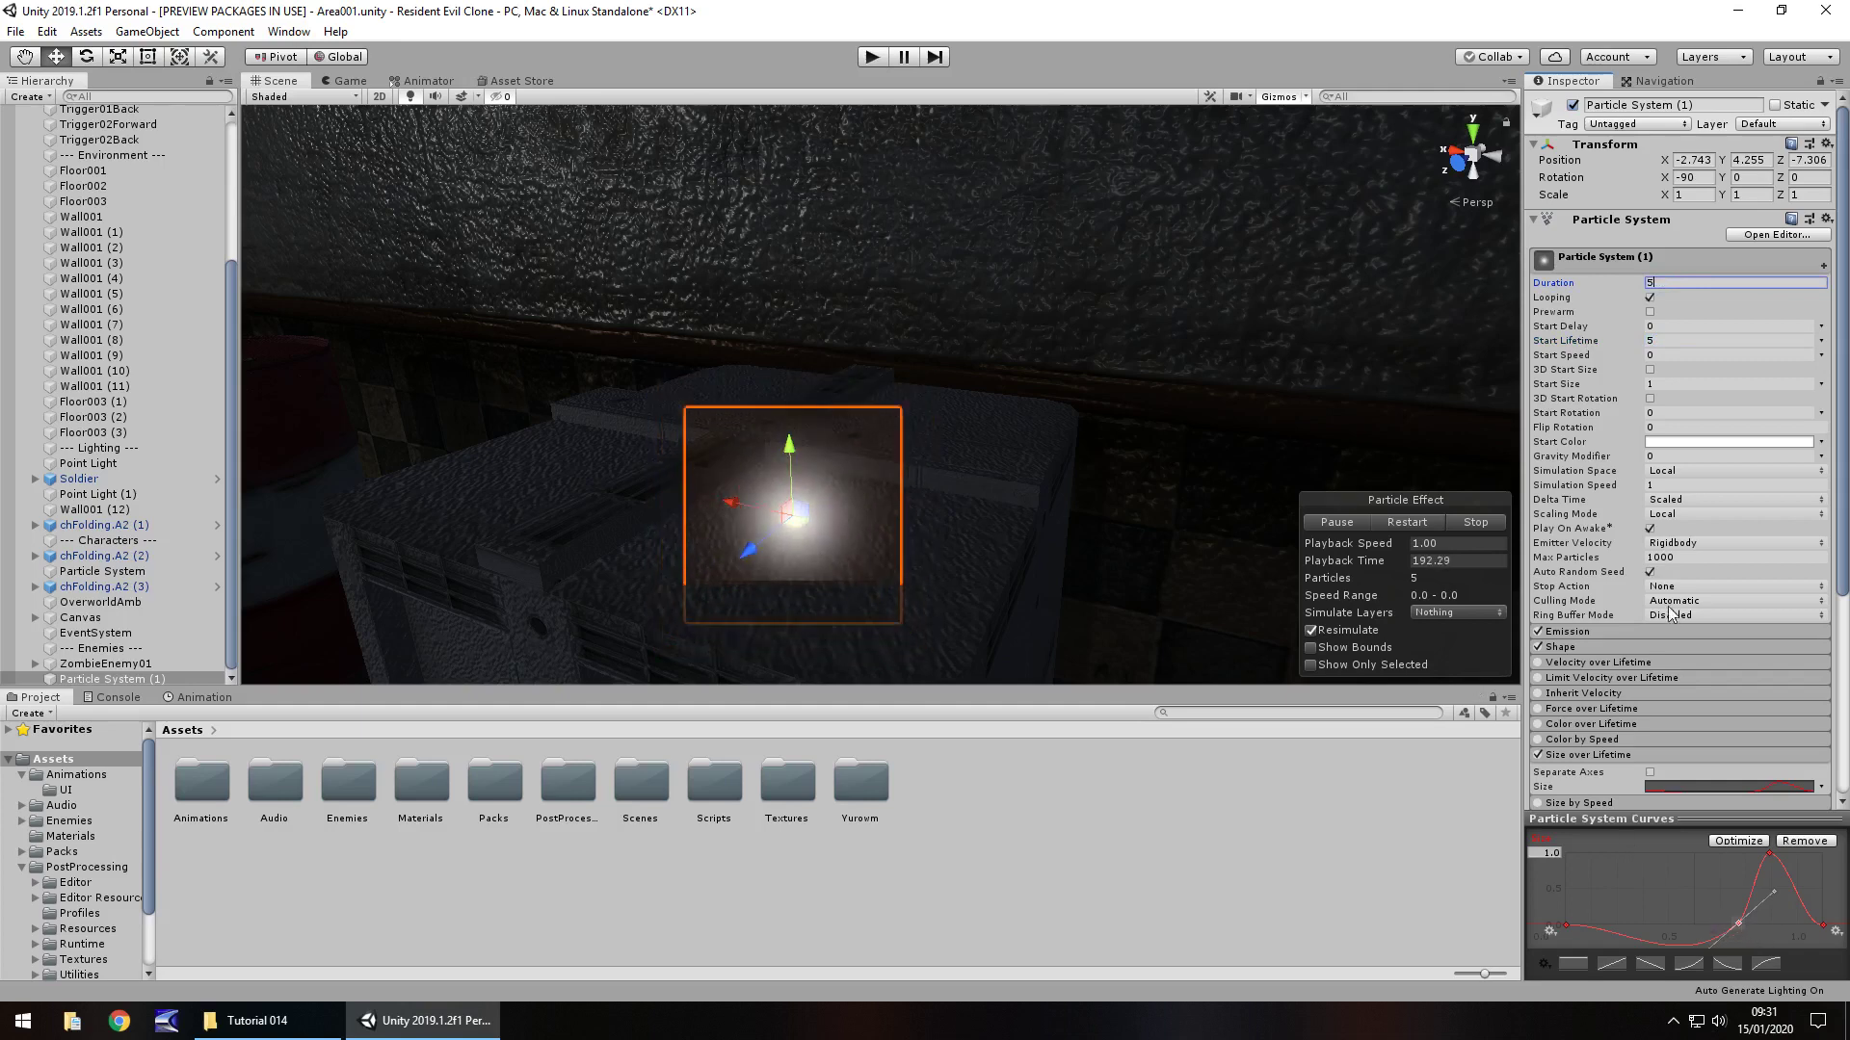
# Return the particle system's duration and start lifetime to 2 for a quicker pulse
pyautogui.write('2')
pyautogui.click(1670, 341)
pyautogui.write('2')
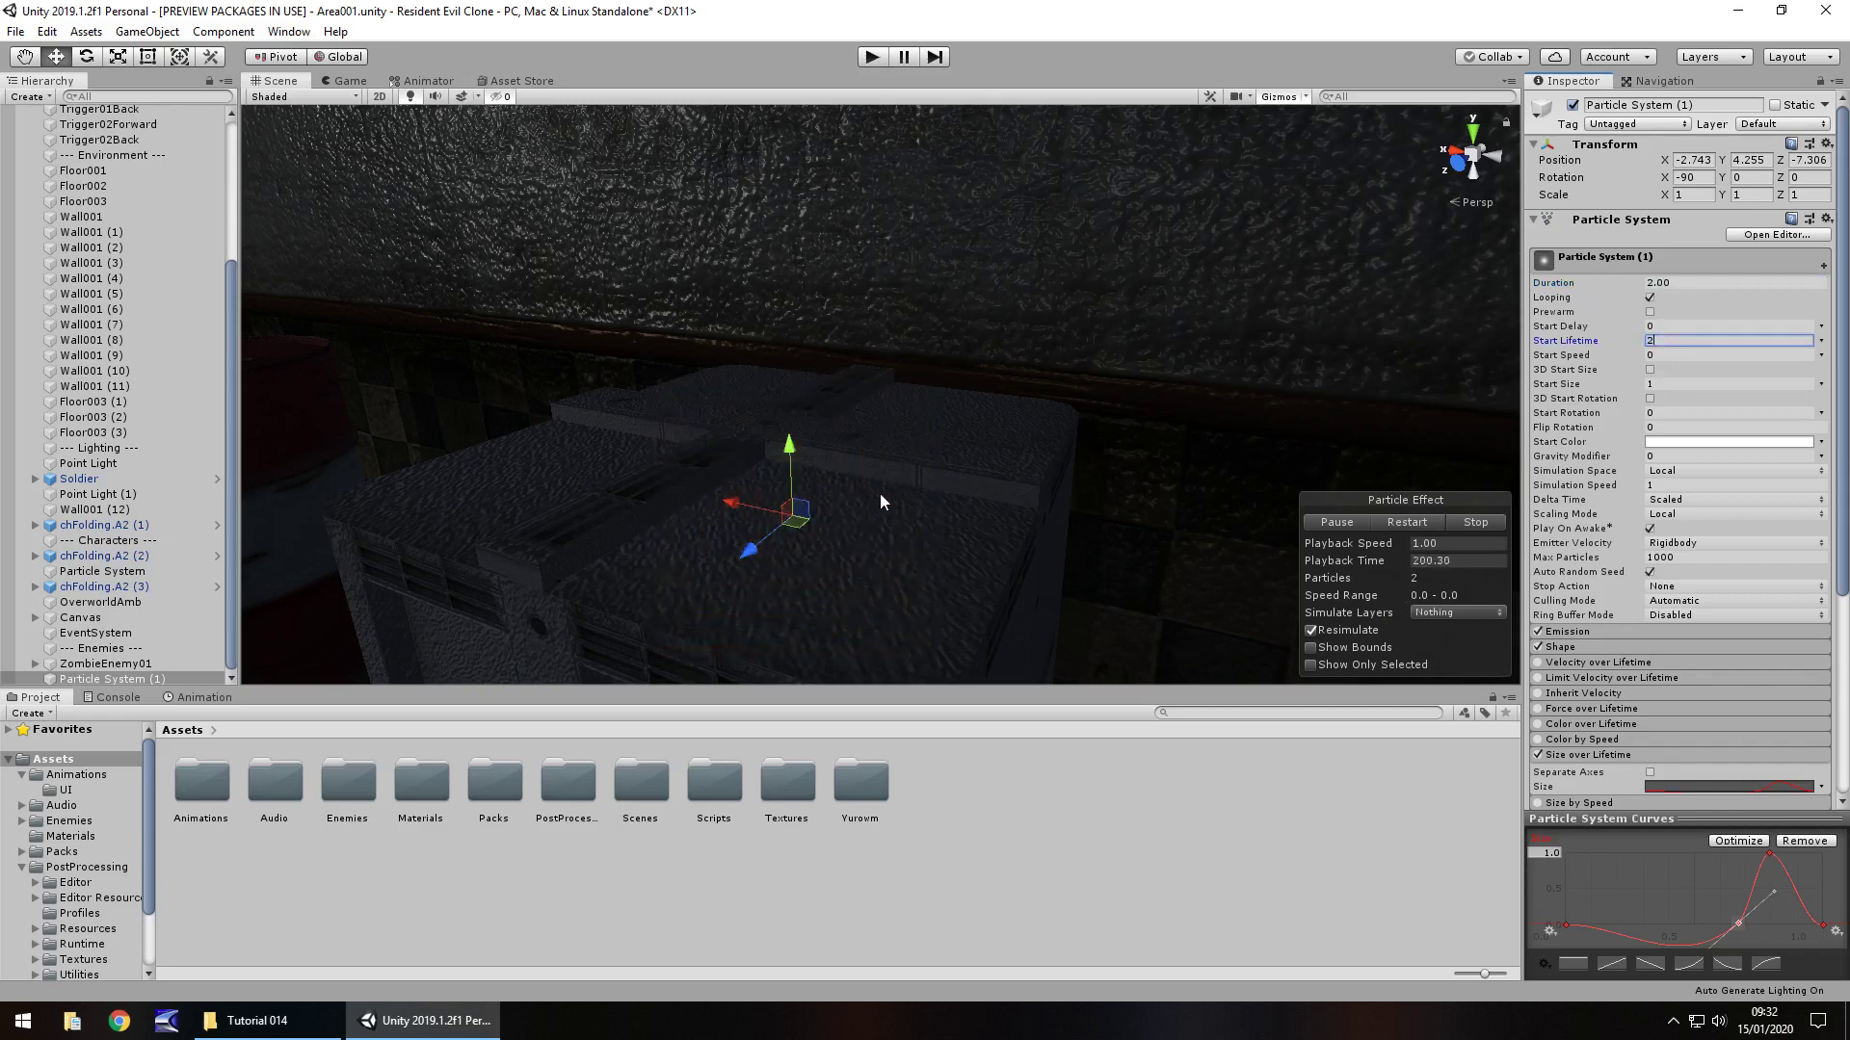
# Deselect the particle system and play-test the scene, walking the soldier toward the crate room to check the glint, and stop playback
pyautogui.moveTo(1125, 453); pyautogui.dragTo(1044, 468, button='right')
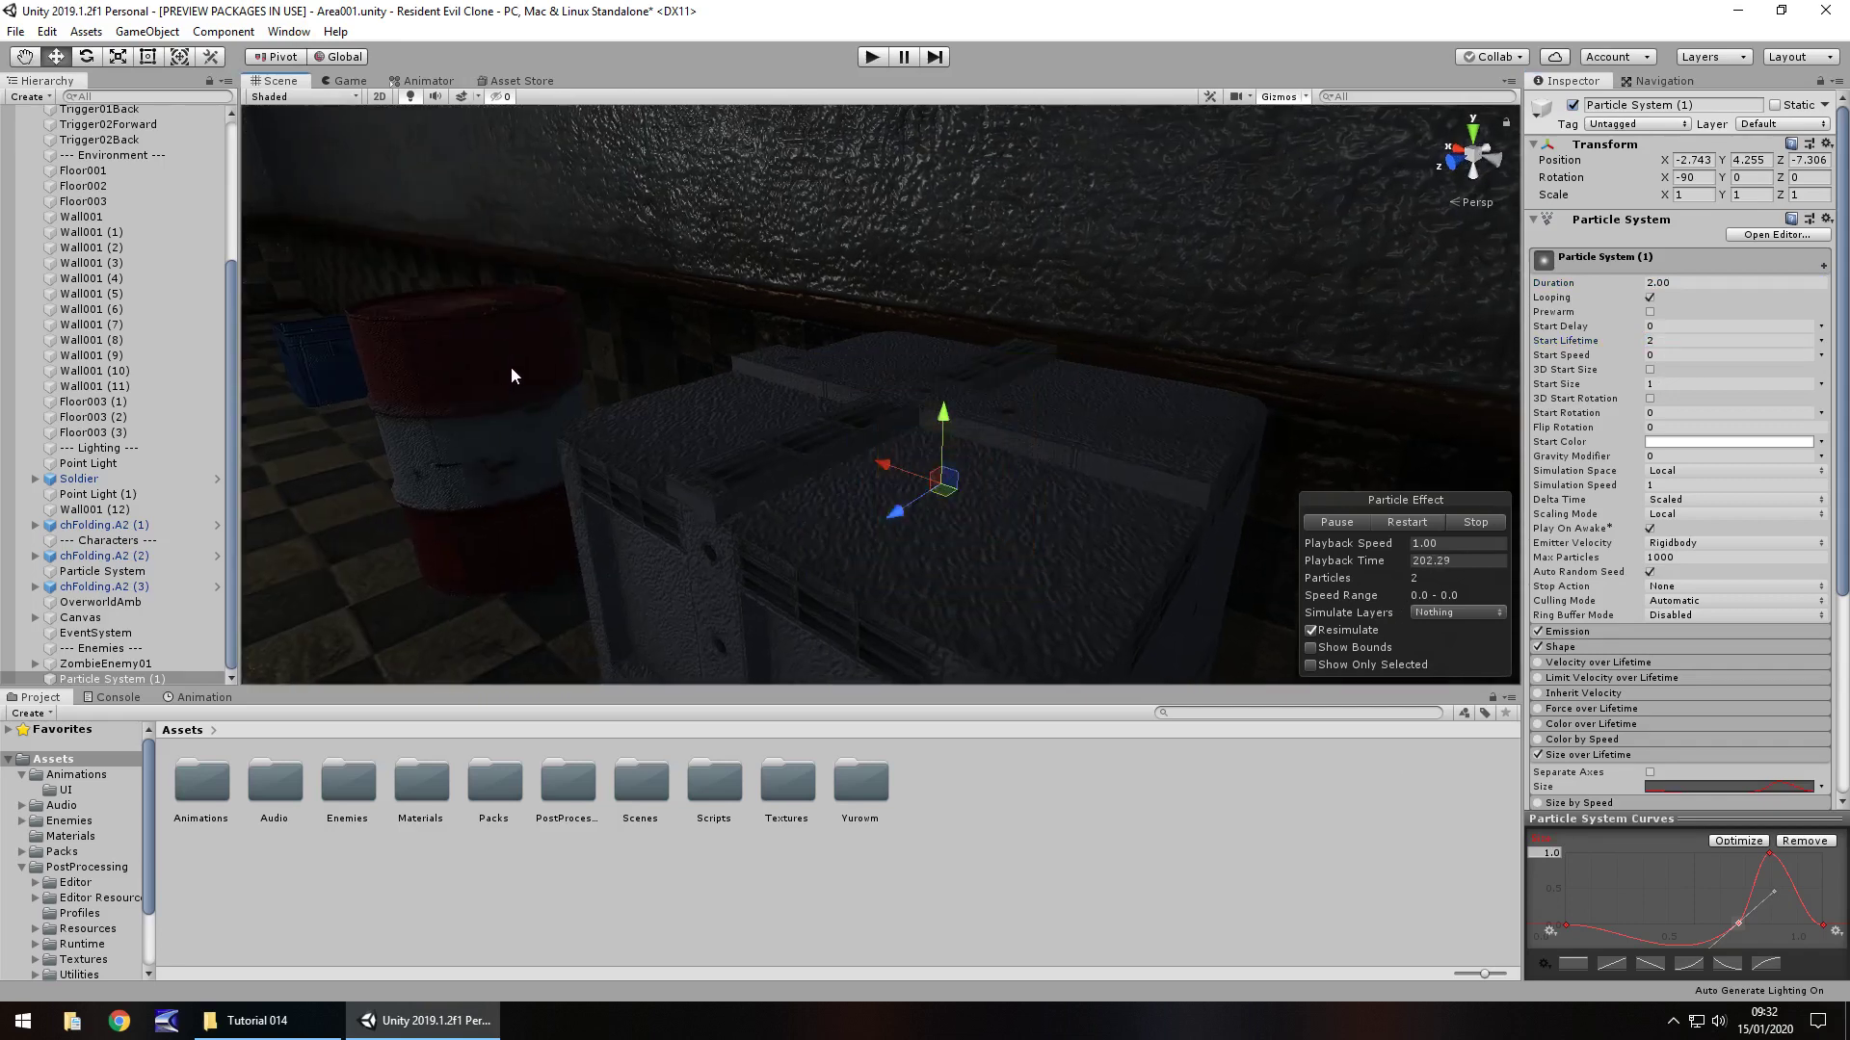
pyautogui.click(1058, 834)
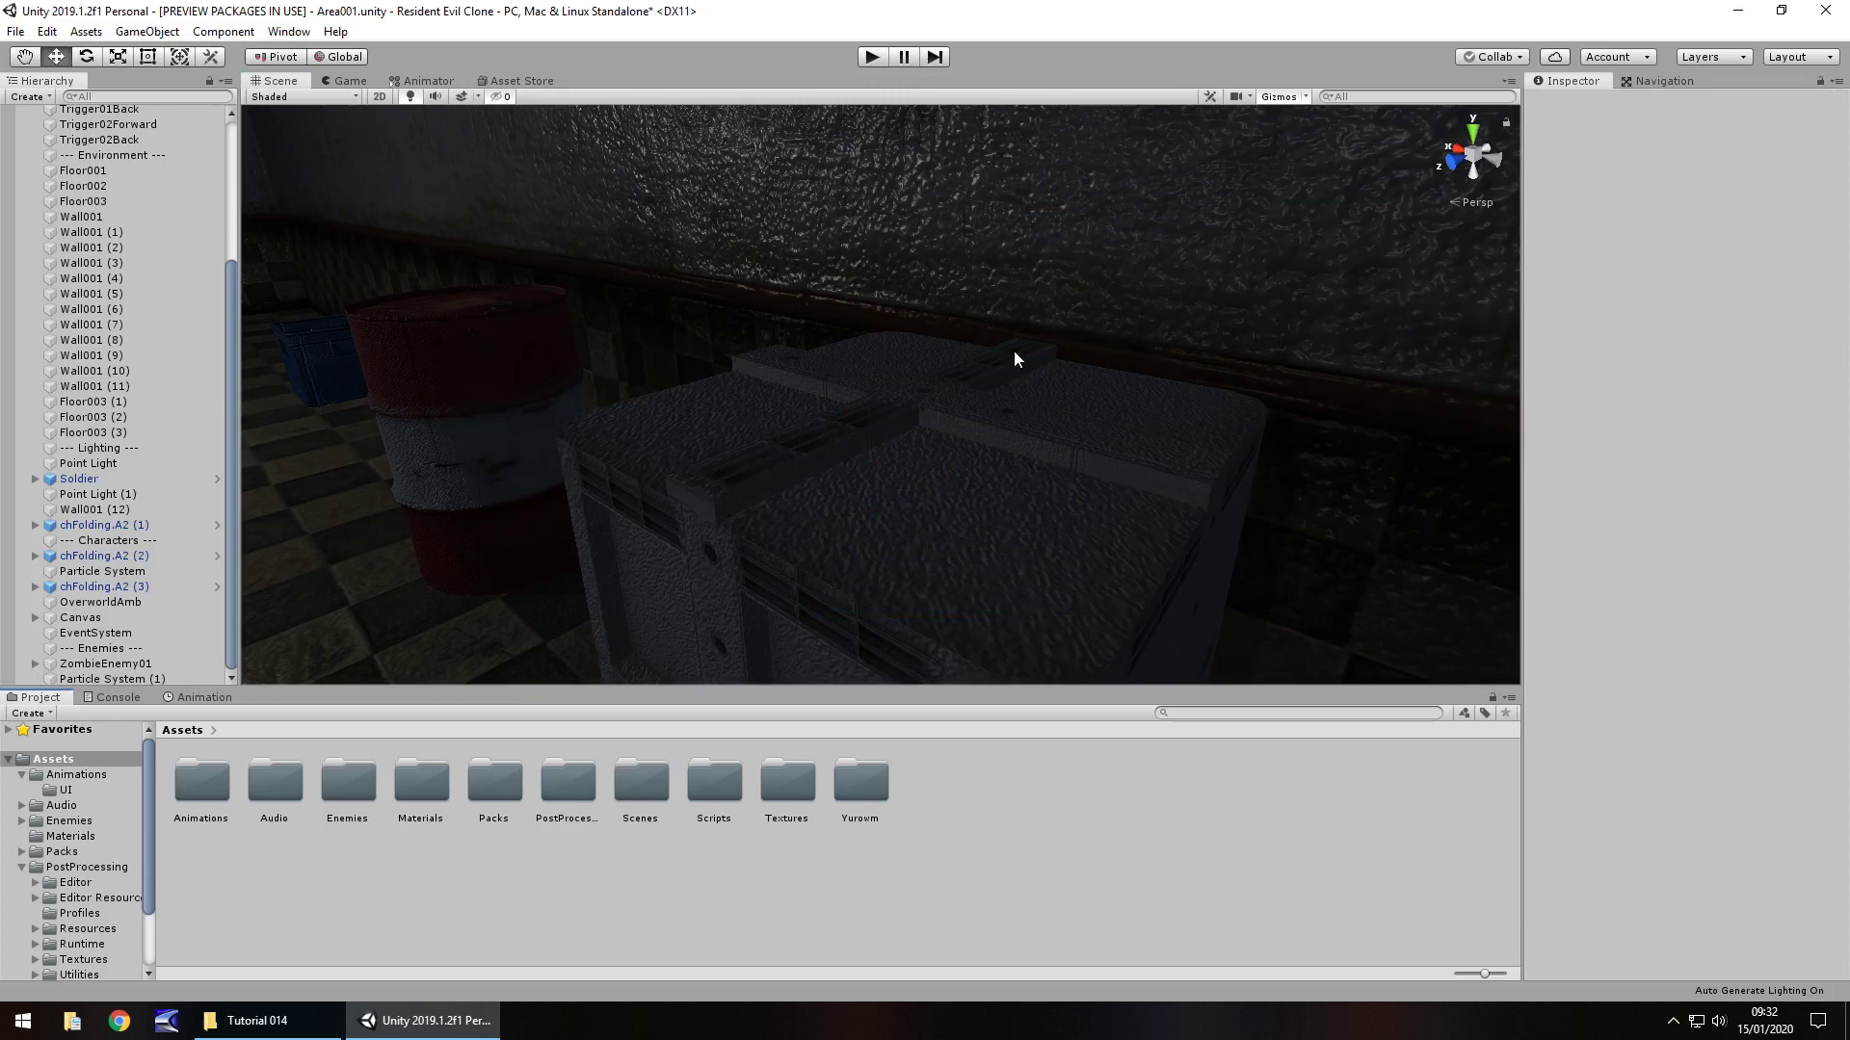
pyautogui.click(870, 57)
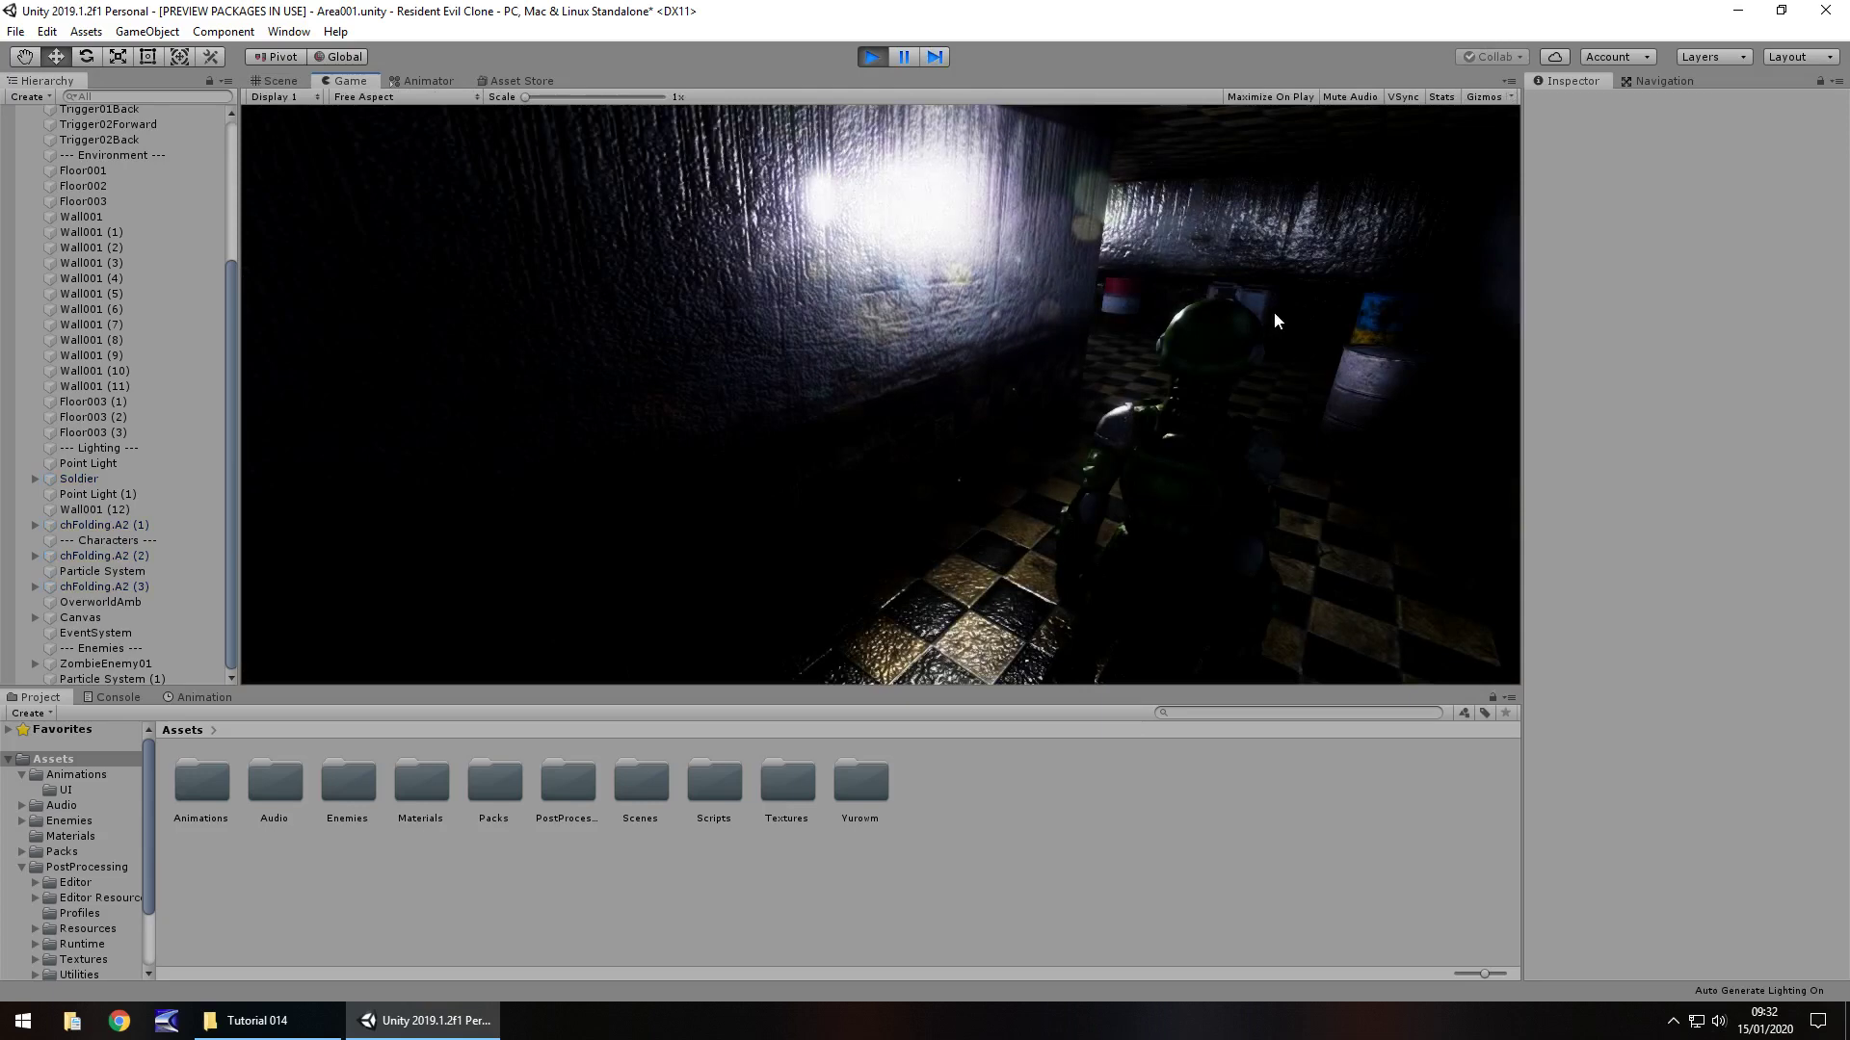
pyautogui.press('w')
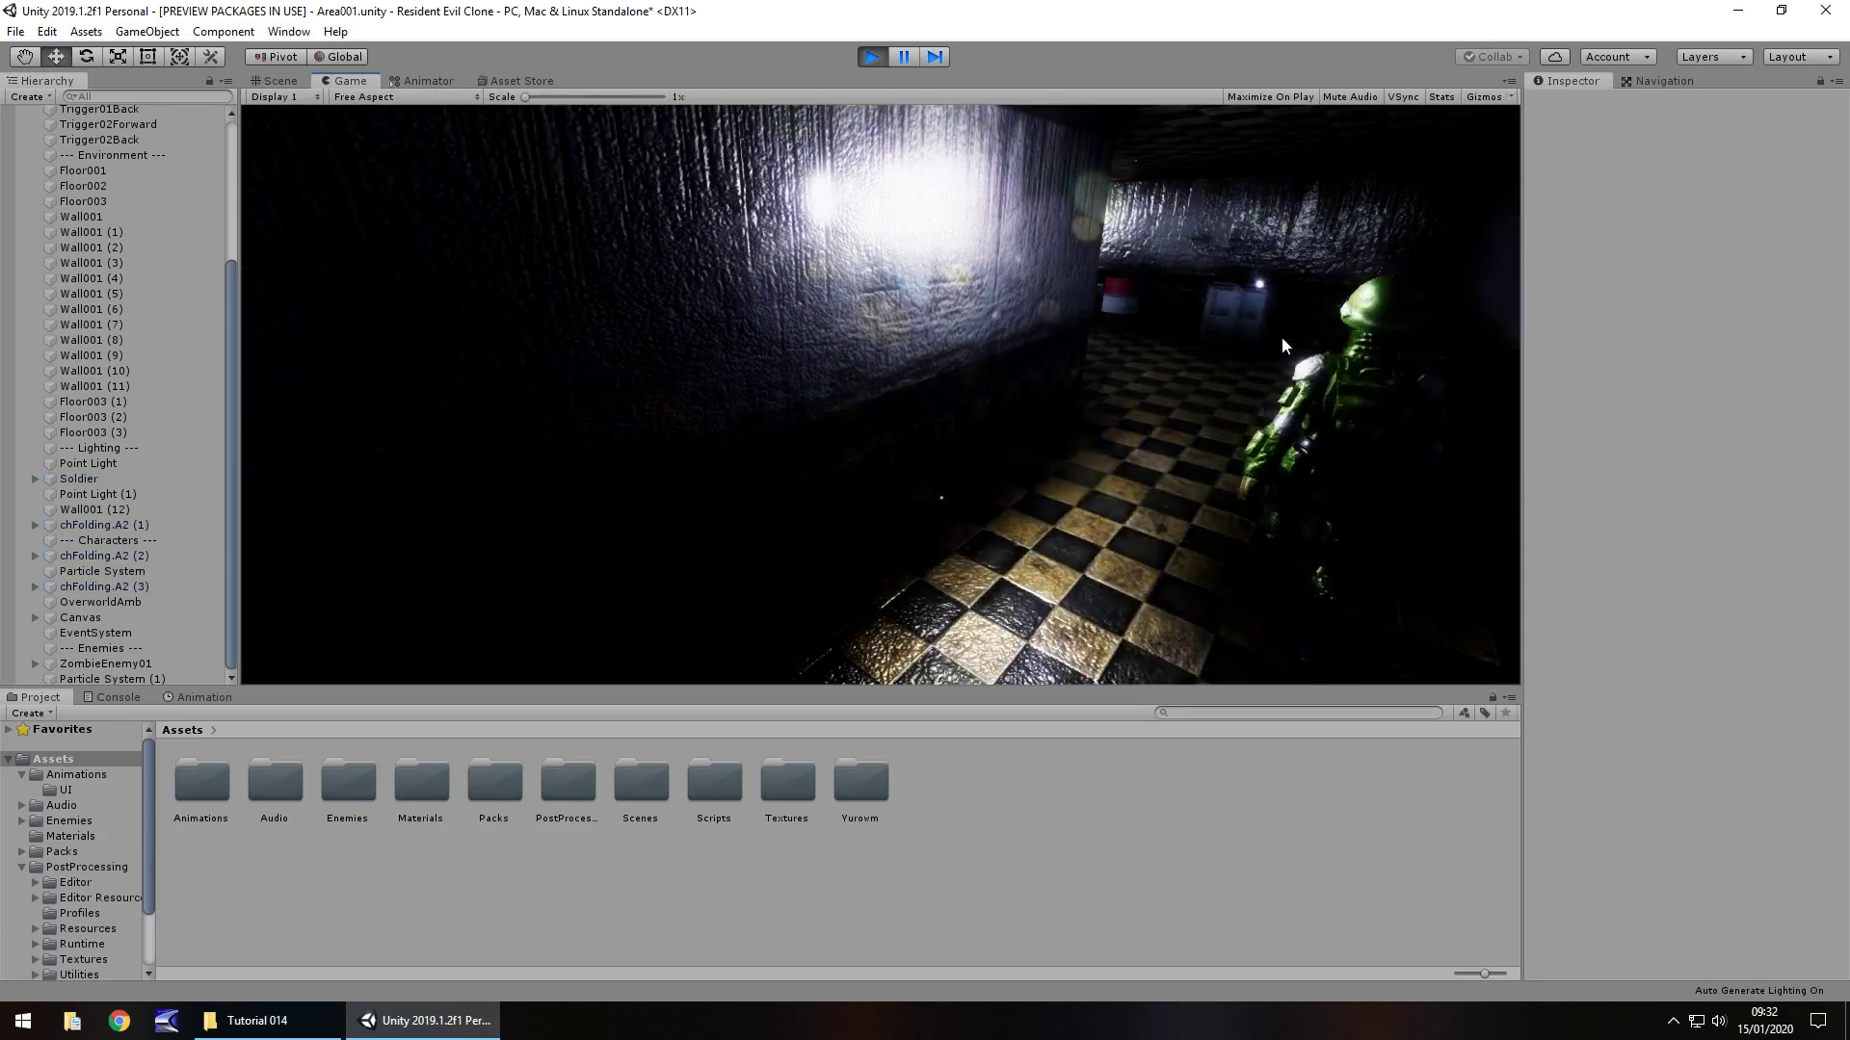
pyautogui.press('w')
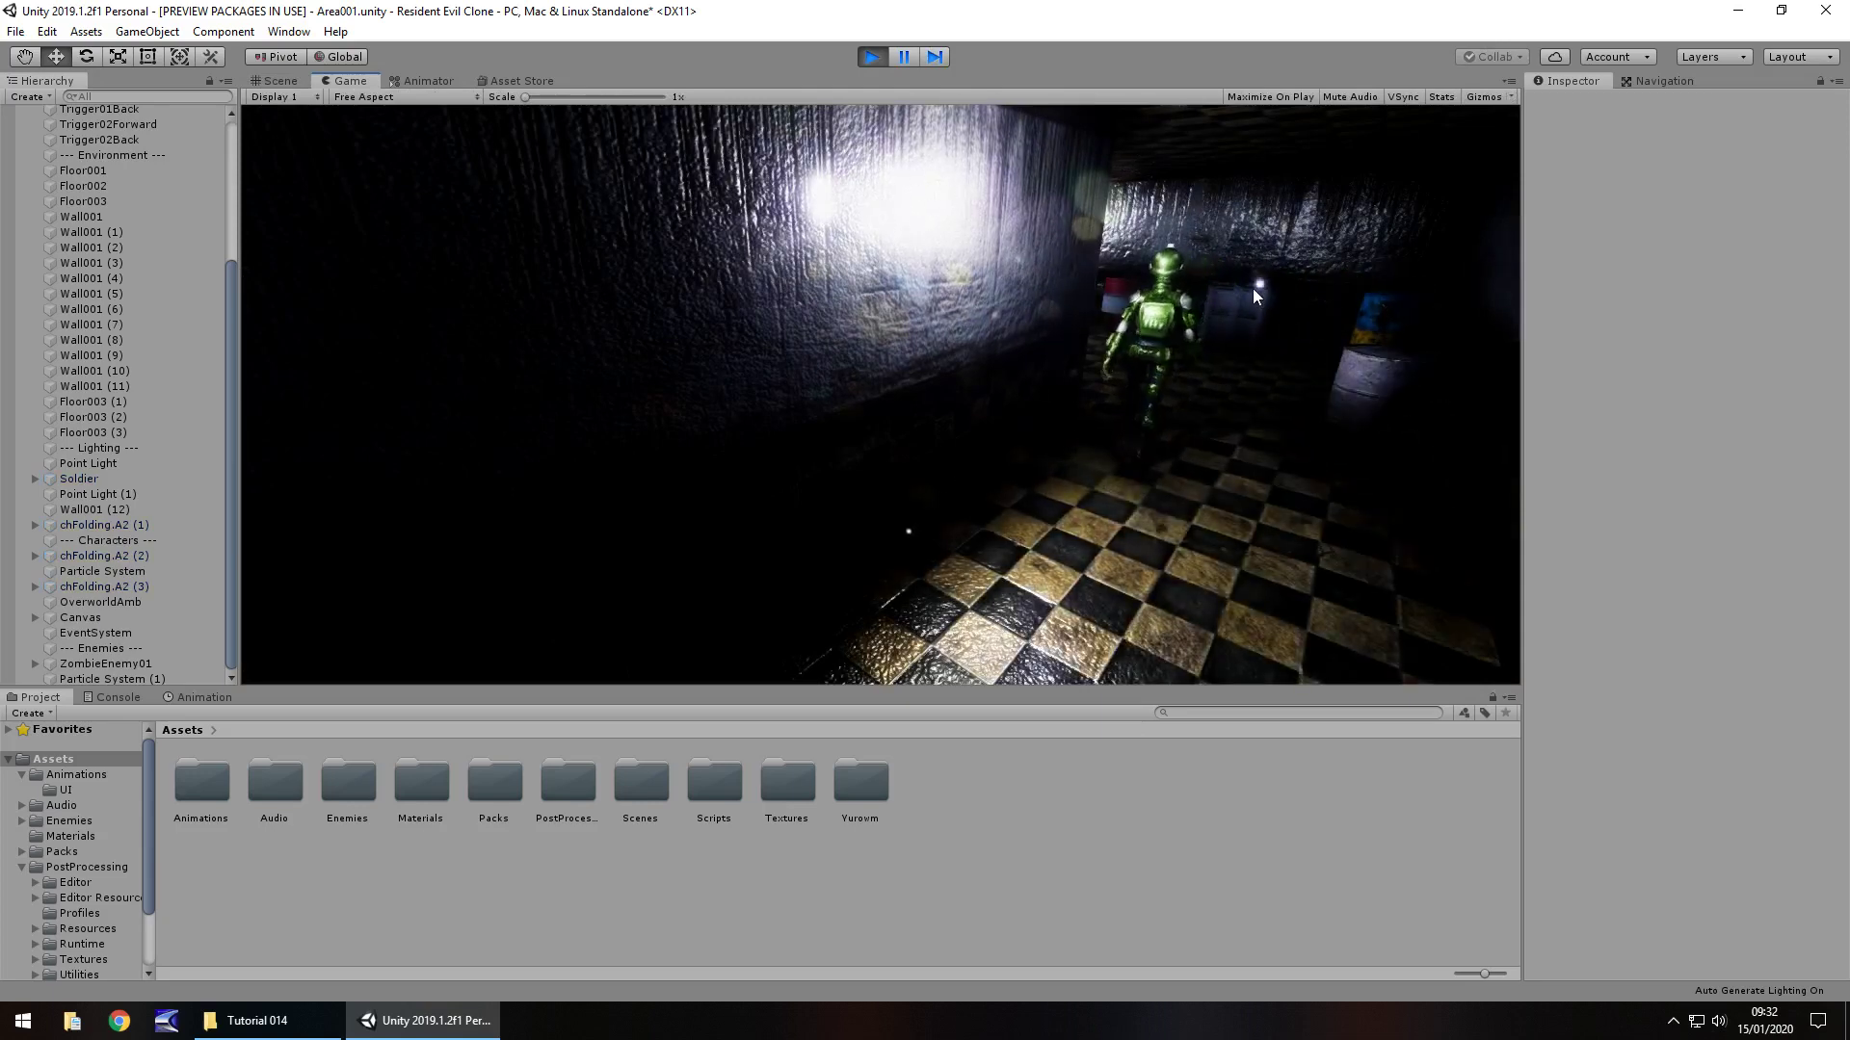
pyautogui.press('w')
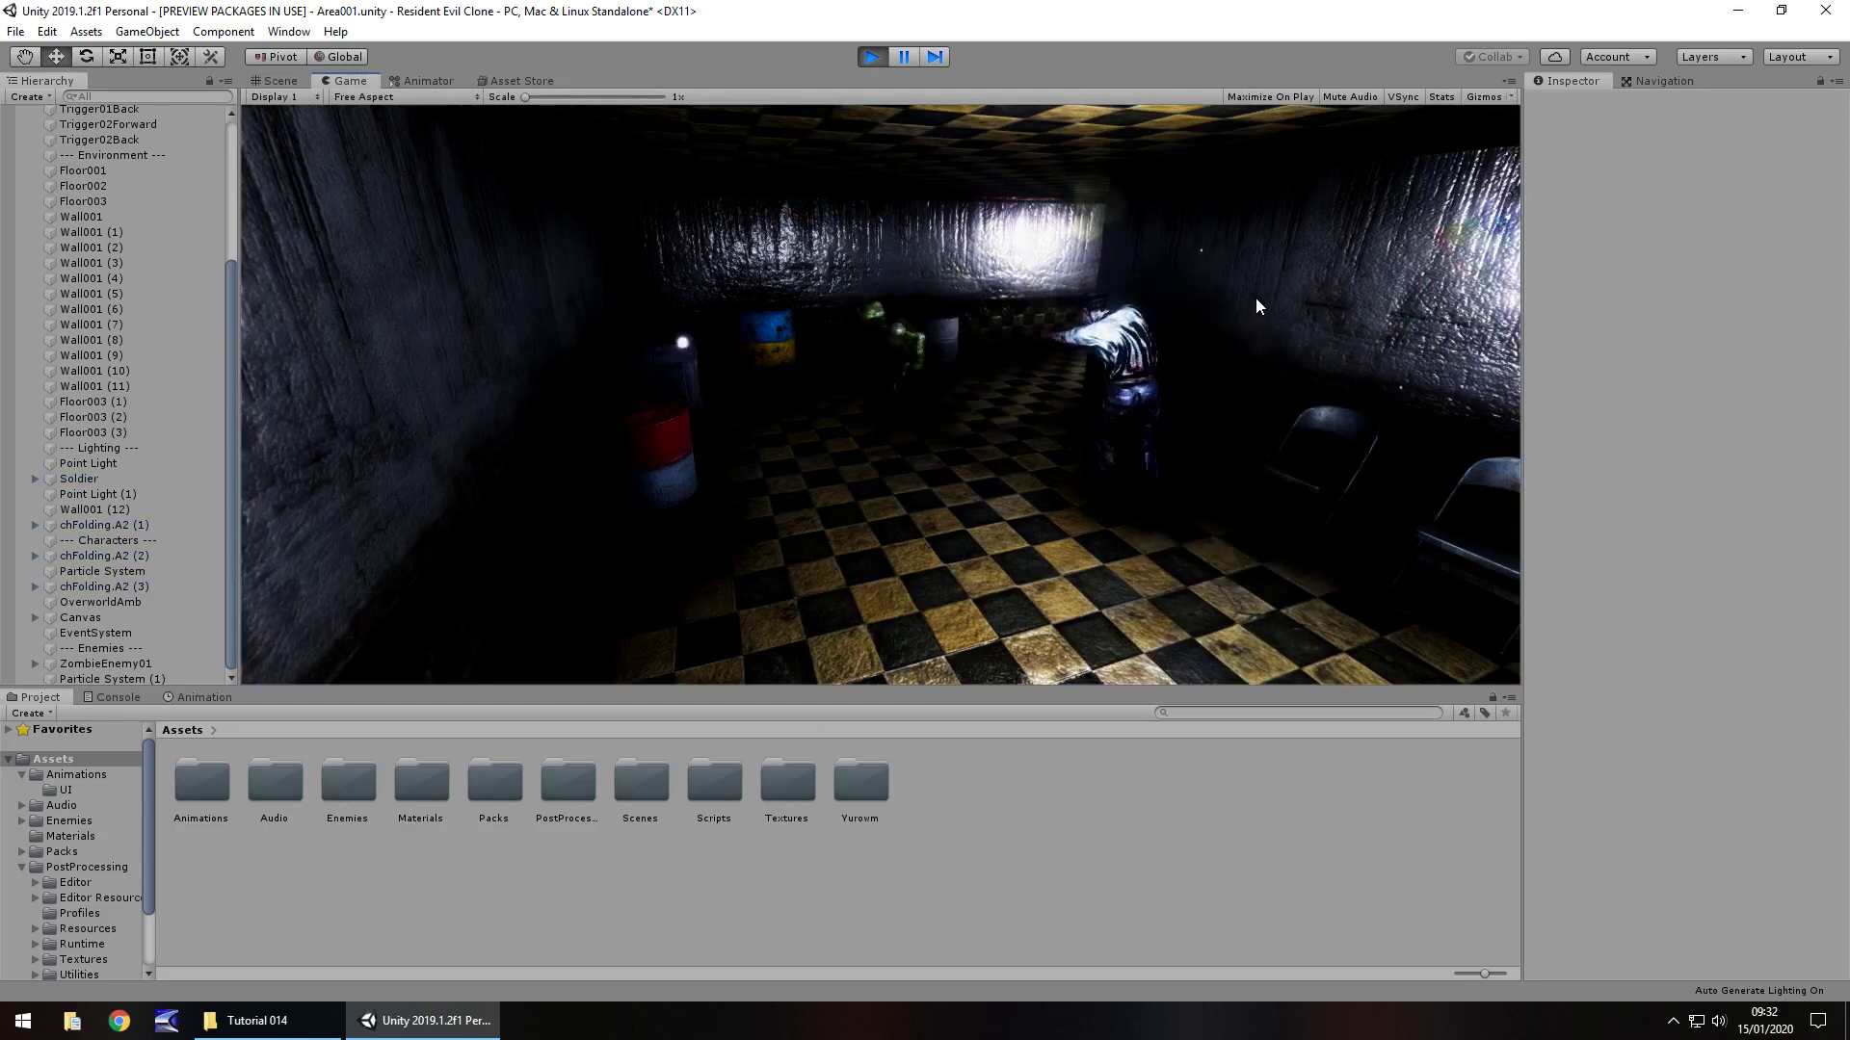
pyautogui.press('w')
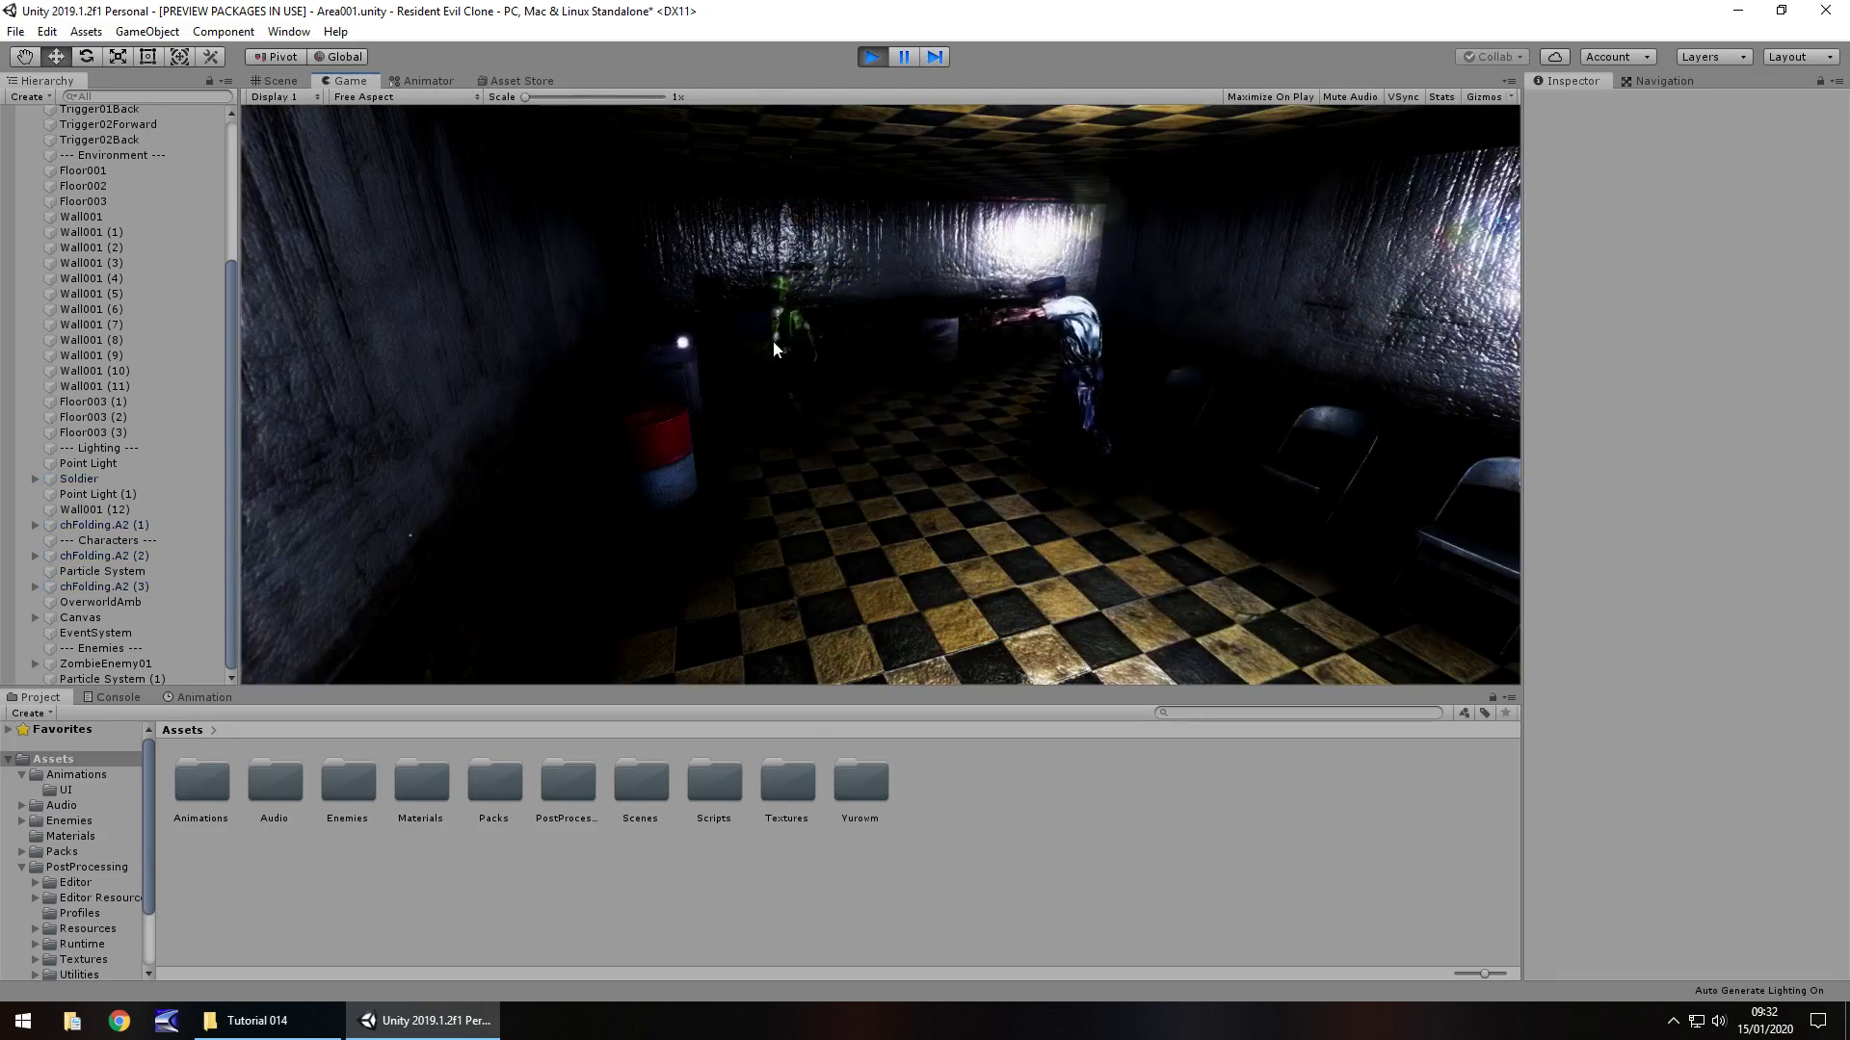
pyautogui.press('w')
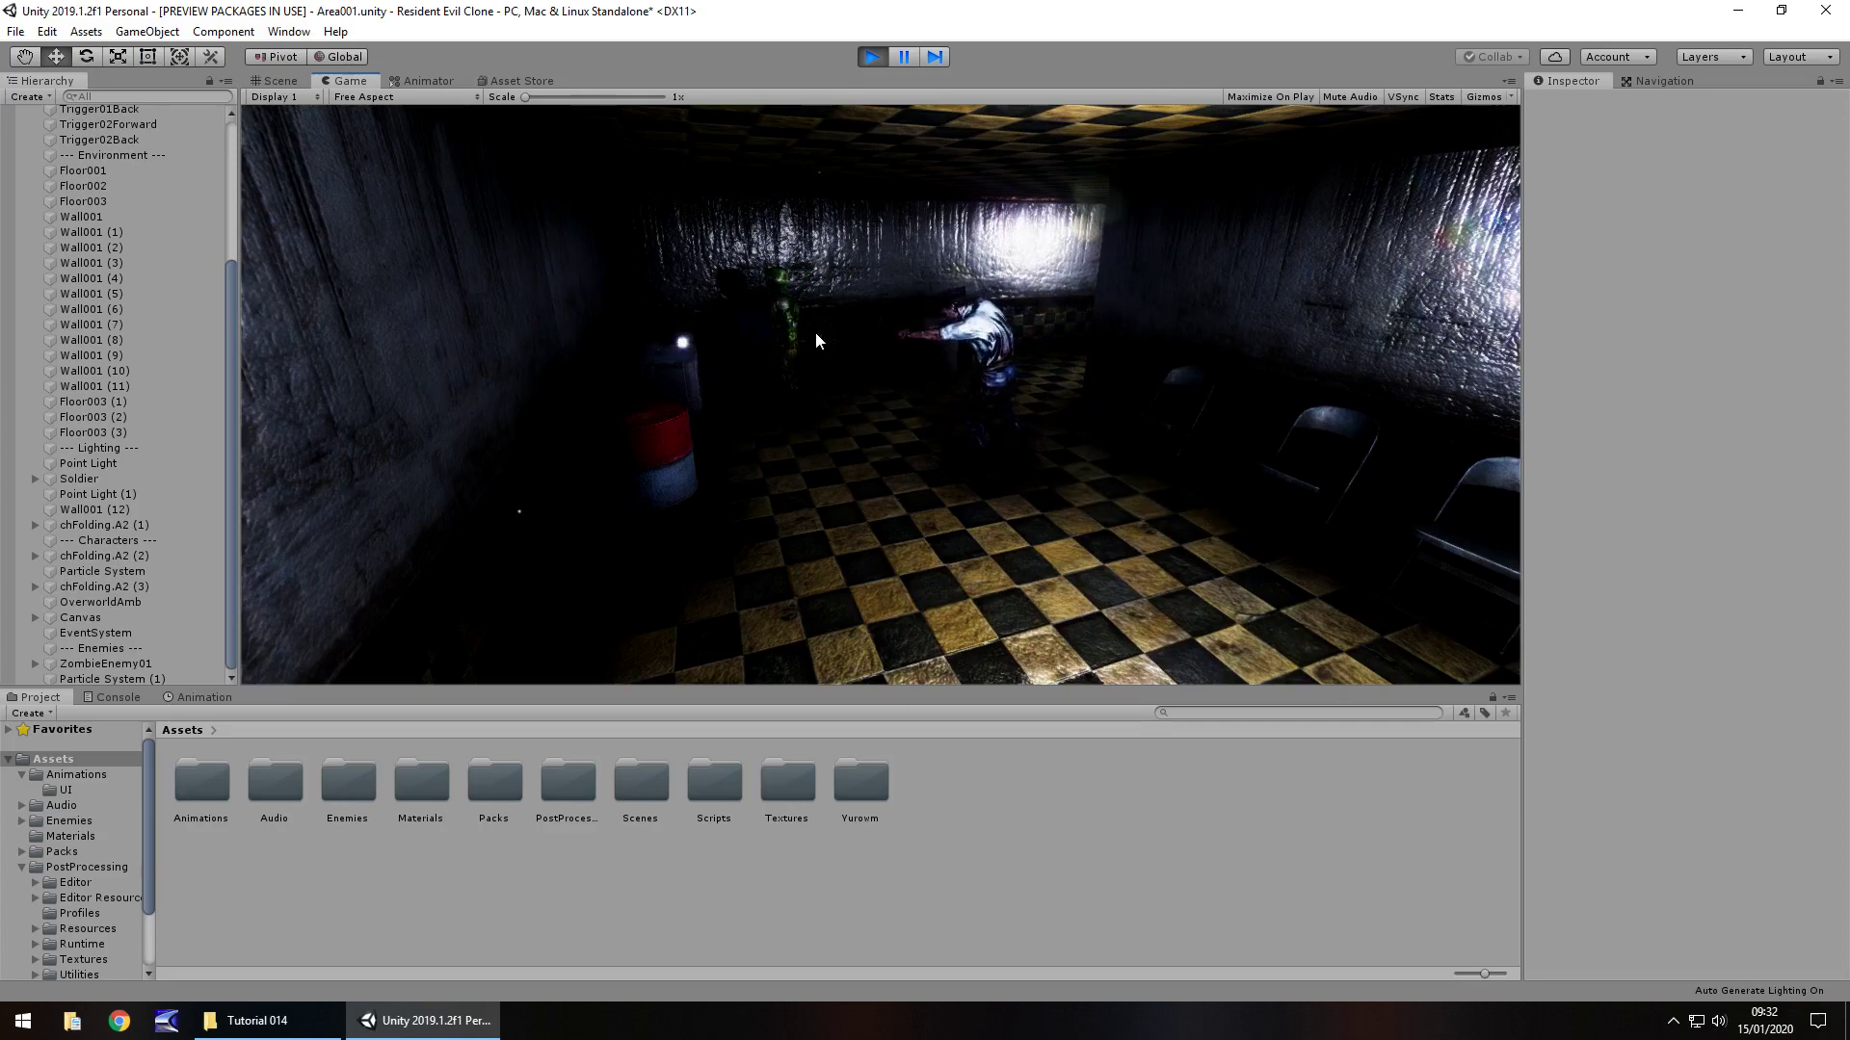
pyautogui.click(870, 57)
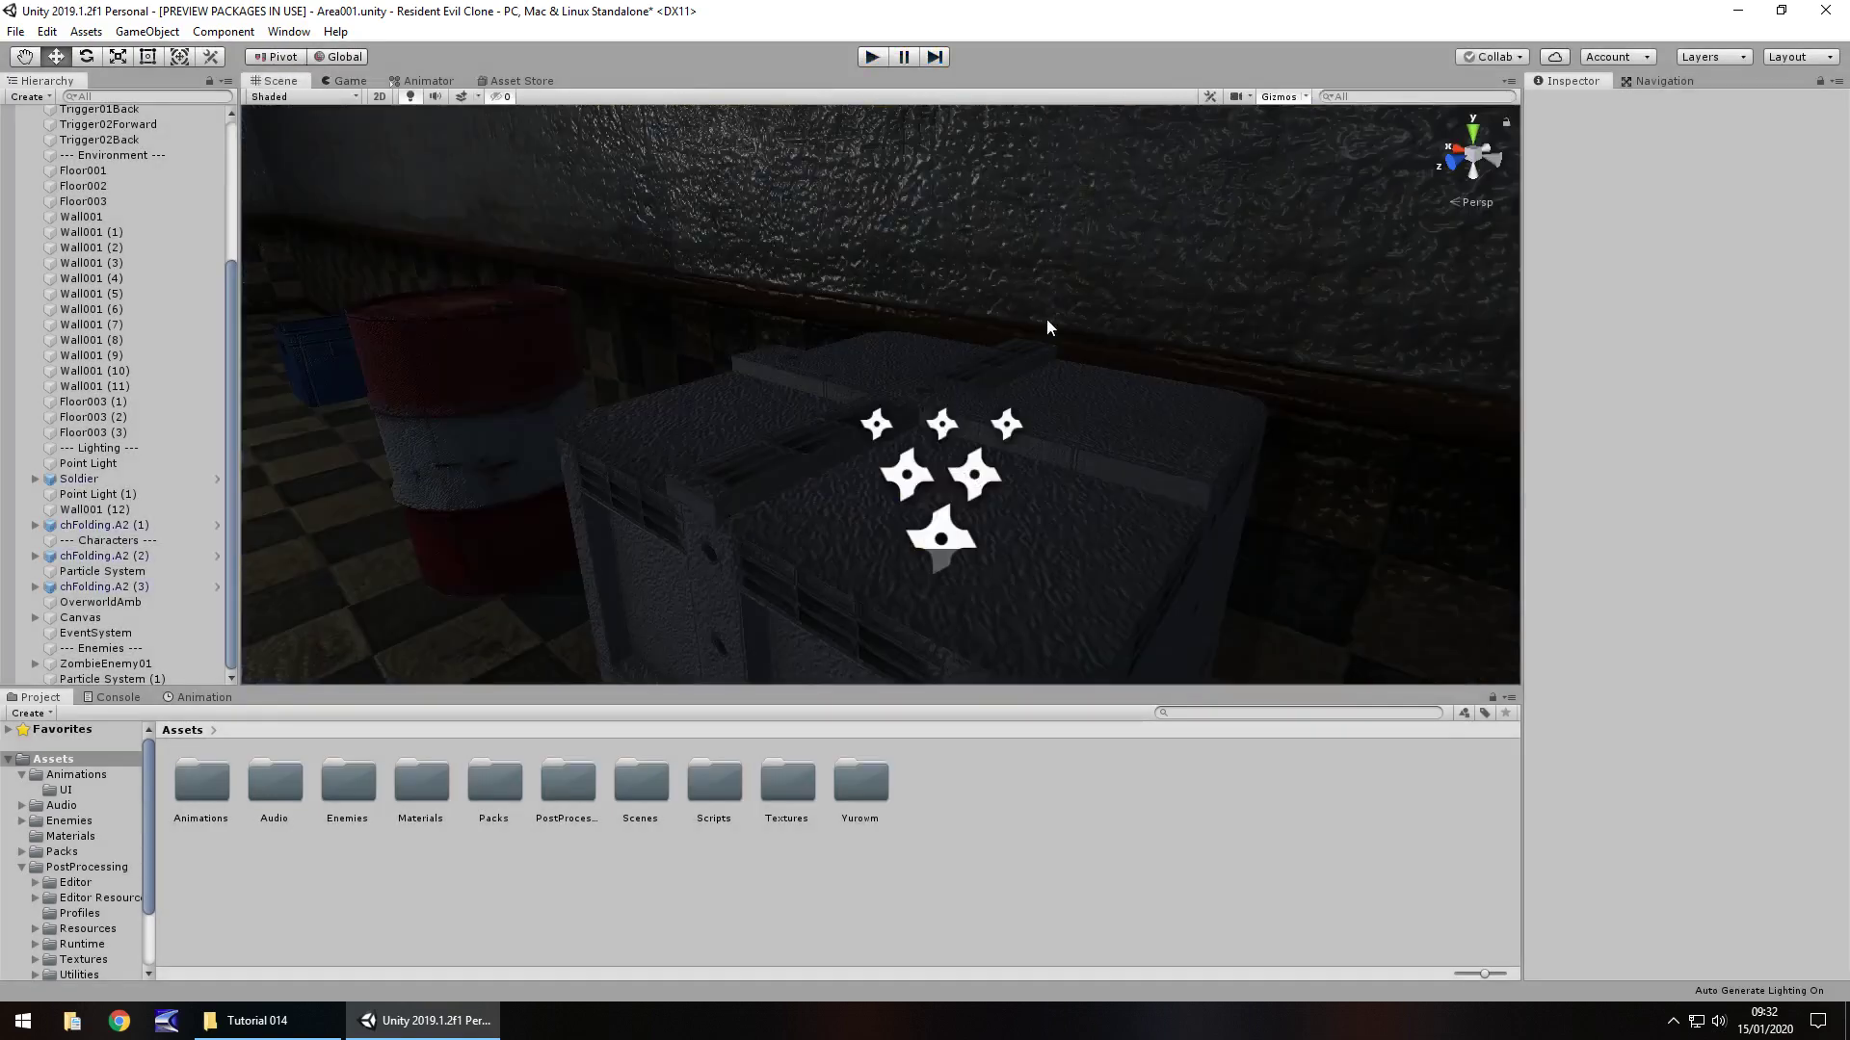
# Look over the room and the soldier's end of the corridor, and check the NavMesh coverage on its floor
pyautogui.scroll(-10, 962, 397)
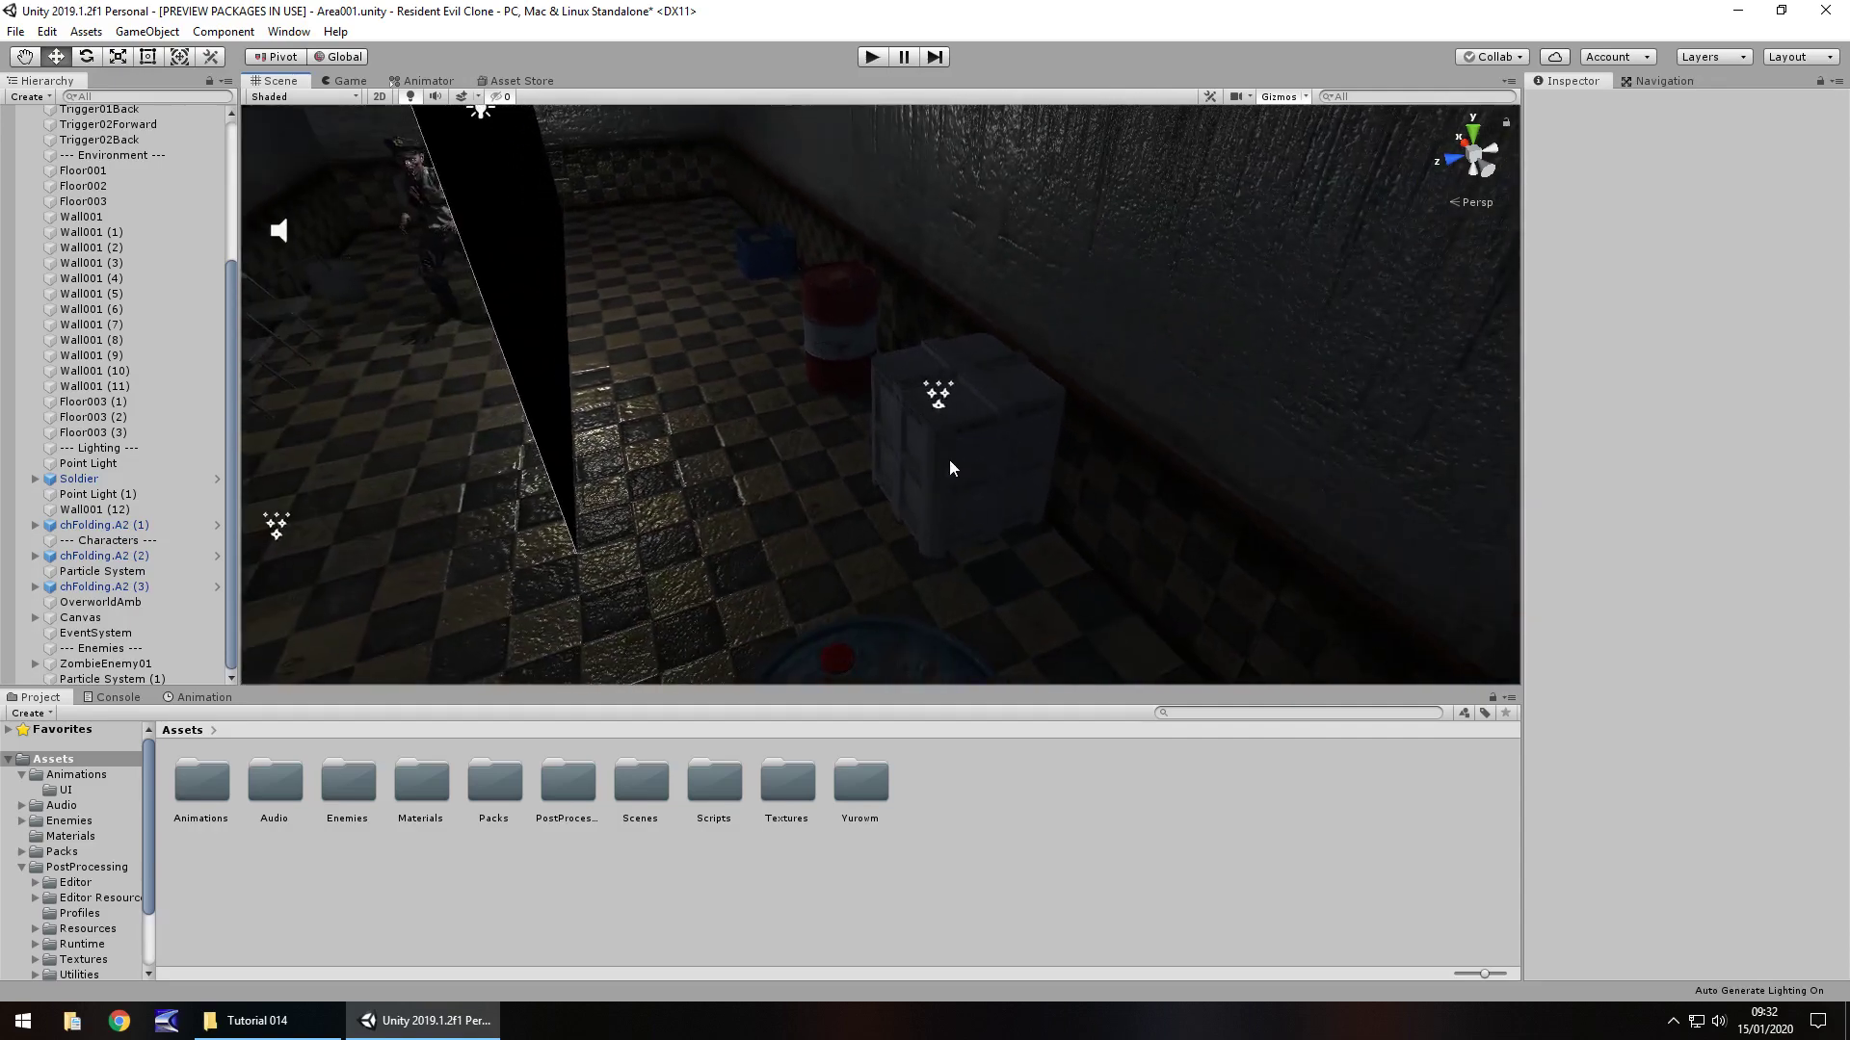
pyautogui.moveTo(887, 466); pyautogui.dragTo(736, 458, button='right')
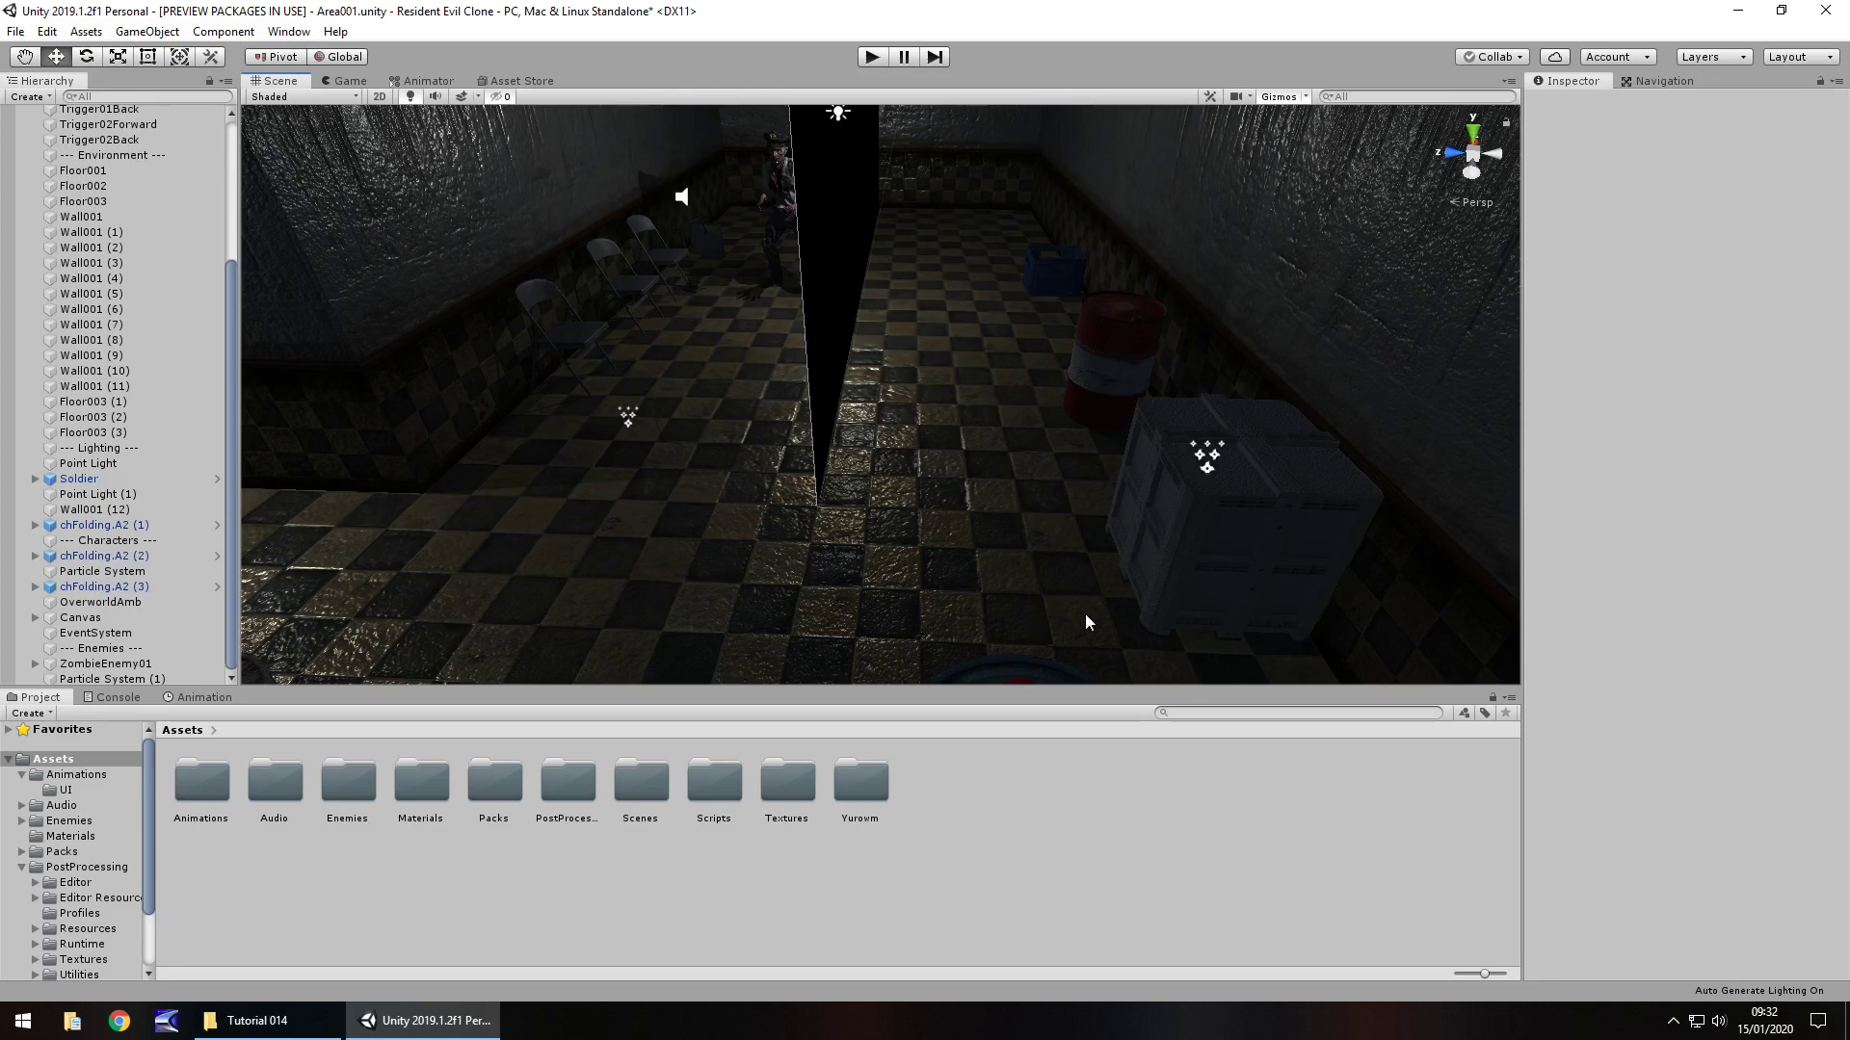
pyautogui.moveTo(551, 458); pyautogui.dragTo(758, 430, button='middle')
pyautogui.moveTo(758, 430); pyautogui.dragTo(262, 383, button='right')
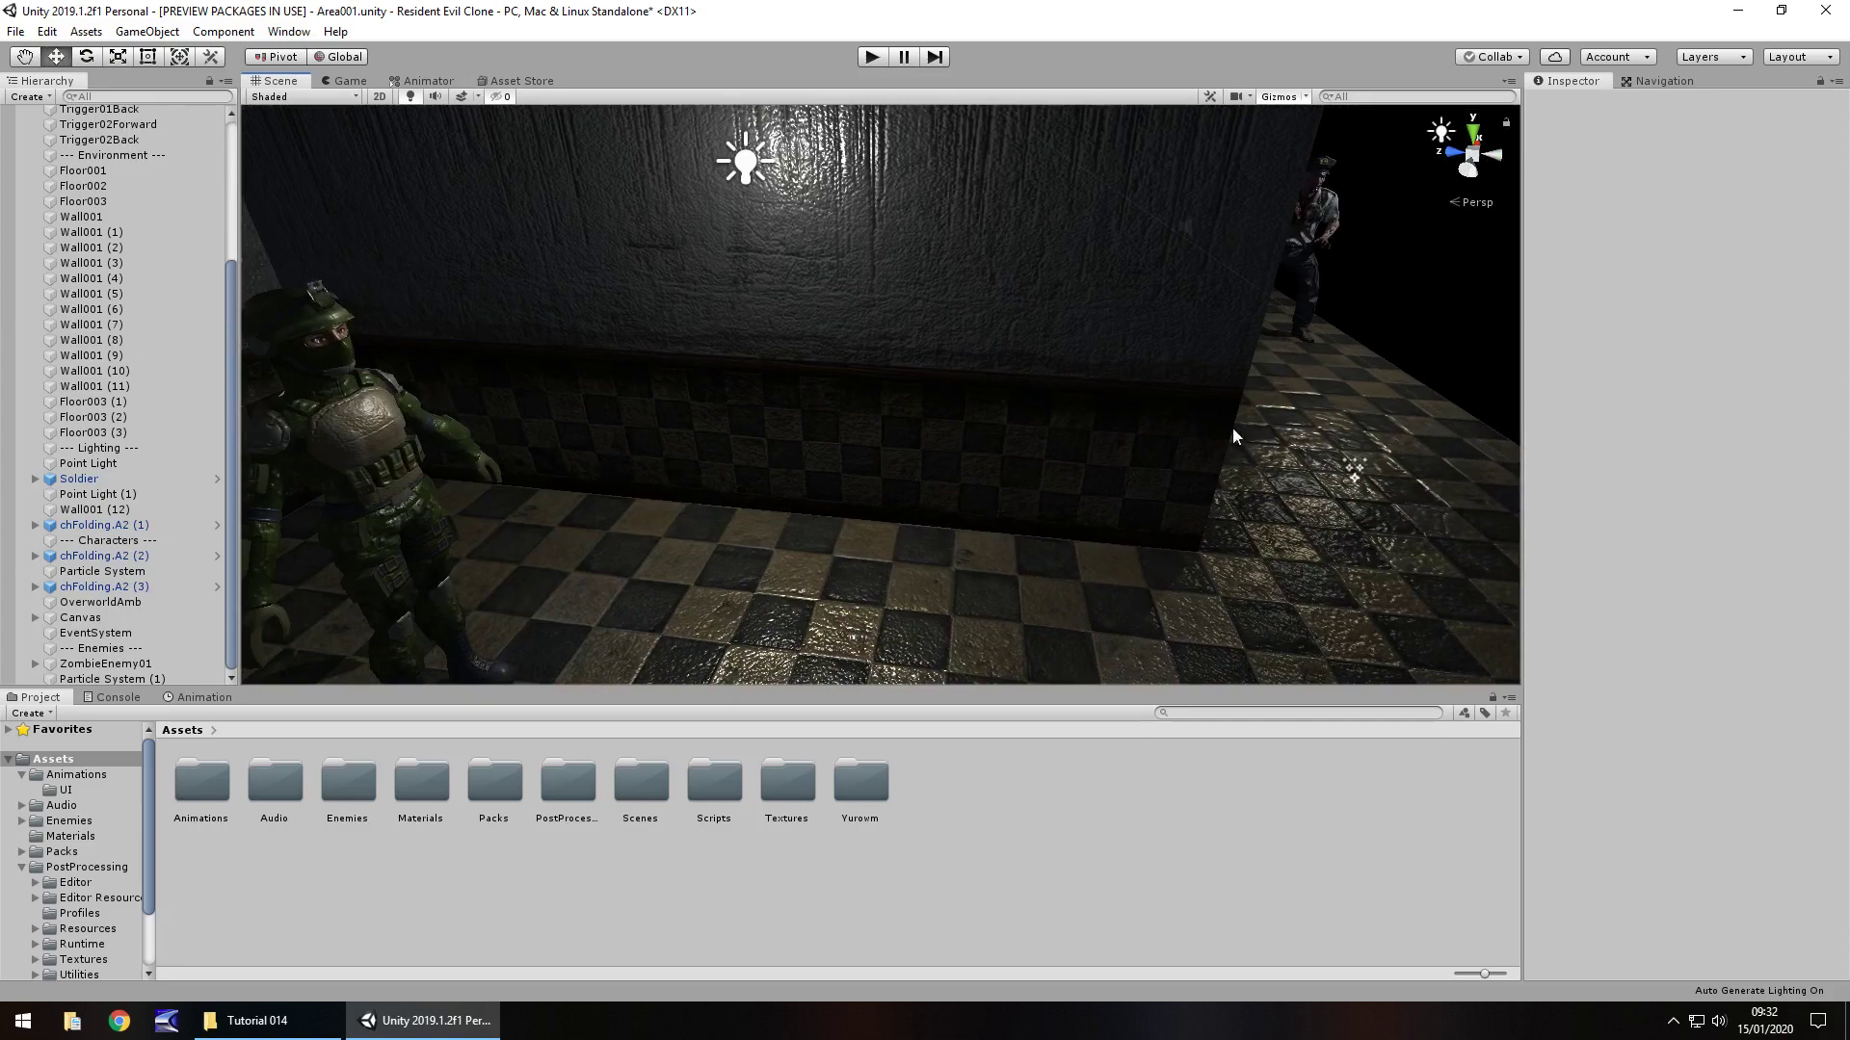
pyautogui.moveTo(1290, 437)
pyautogui.mouseDown(button='middle')
pyautogui.moveTo(1164, 454)
pyautogui.moveTo(1288, 437)
pyautogui.mouseUp(button='middle')
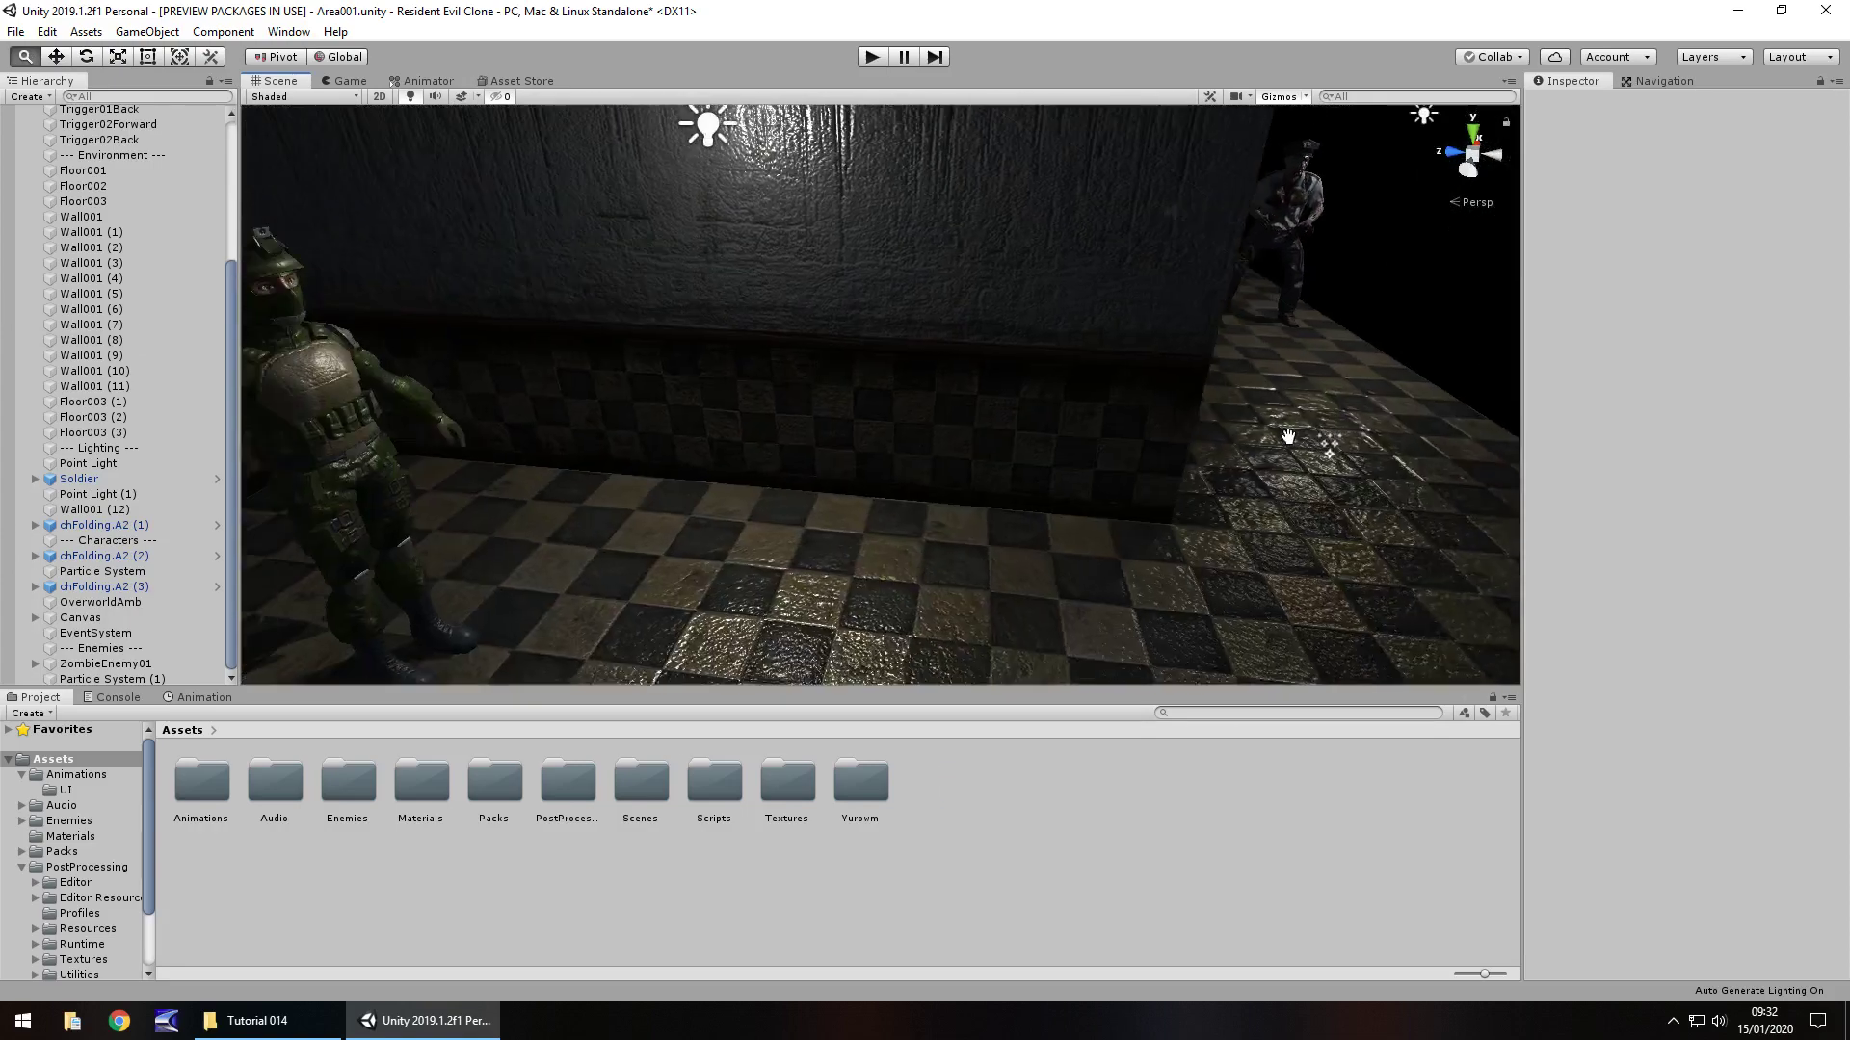
pyautogui.moveTo(1288, 438); pyautogui.dragTo(1131, 435, button='right')
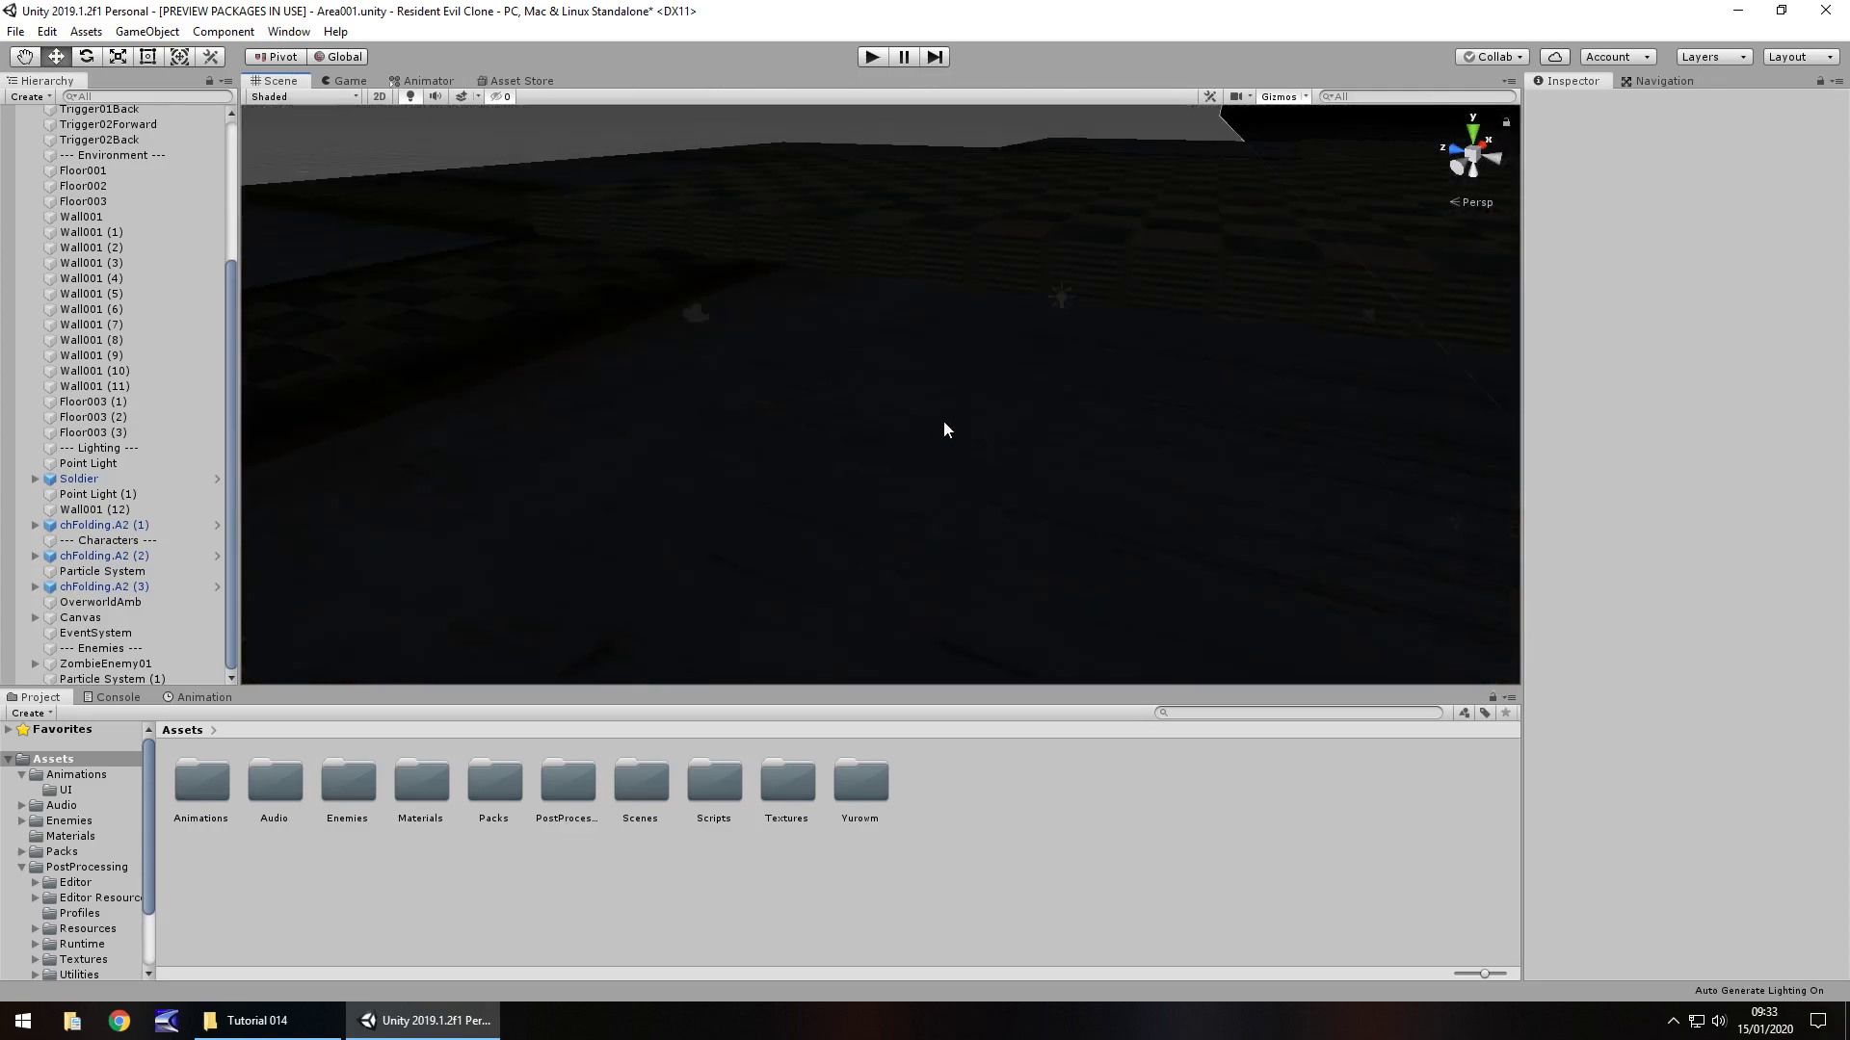
pyautogui.moveTo(944, 420); pyautogui.dragTo(760, 390, button='middle')
pyautogui.scroll(8, 759, 390)
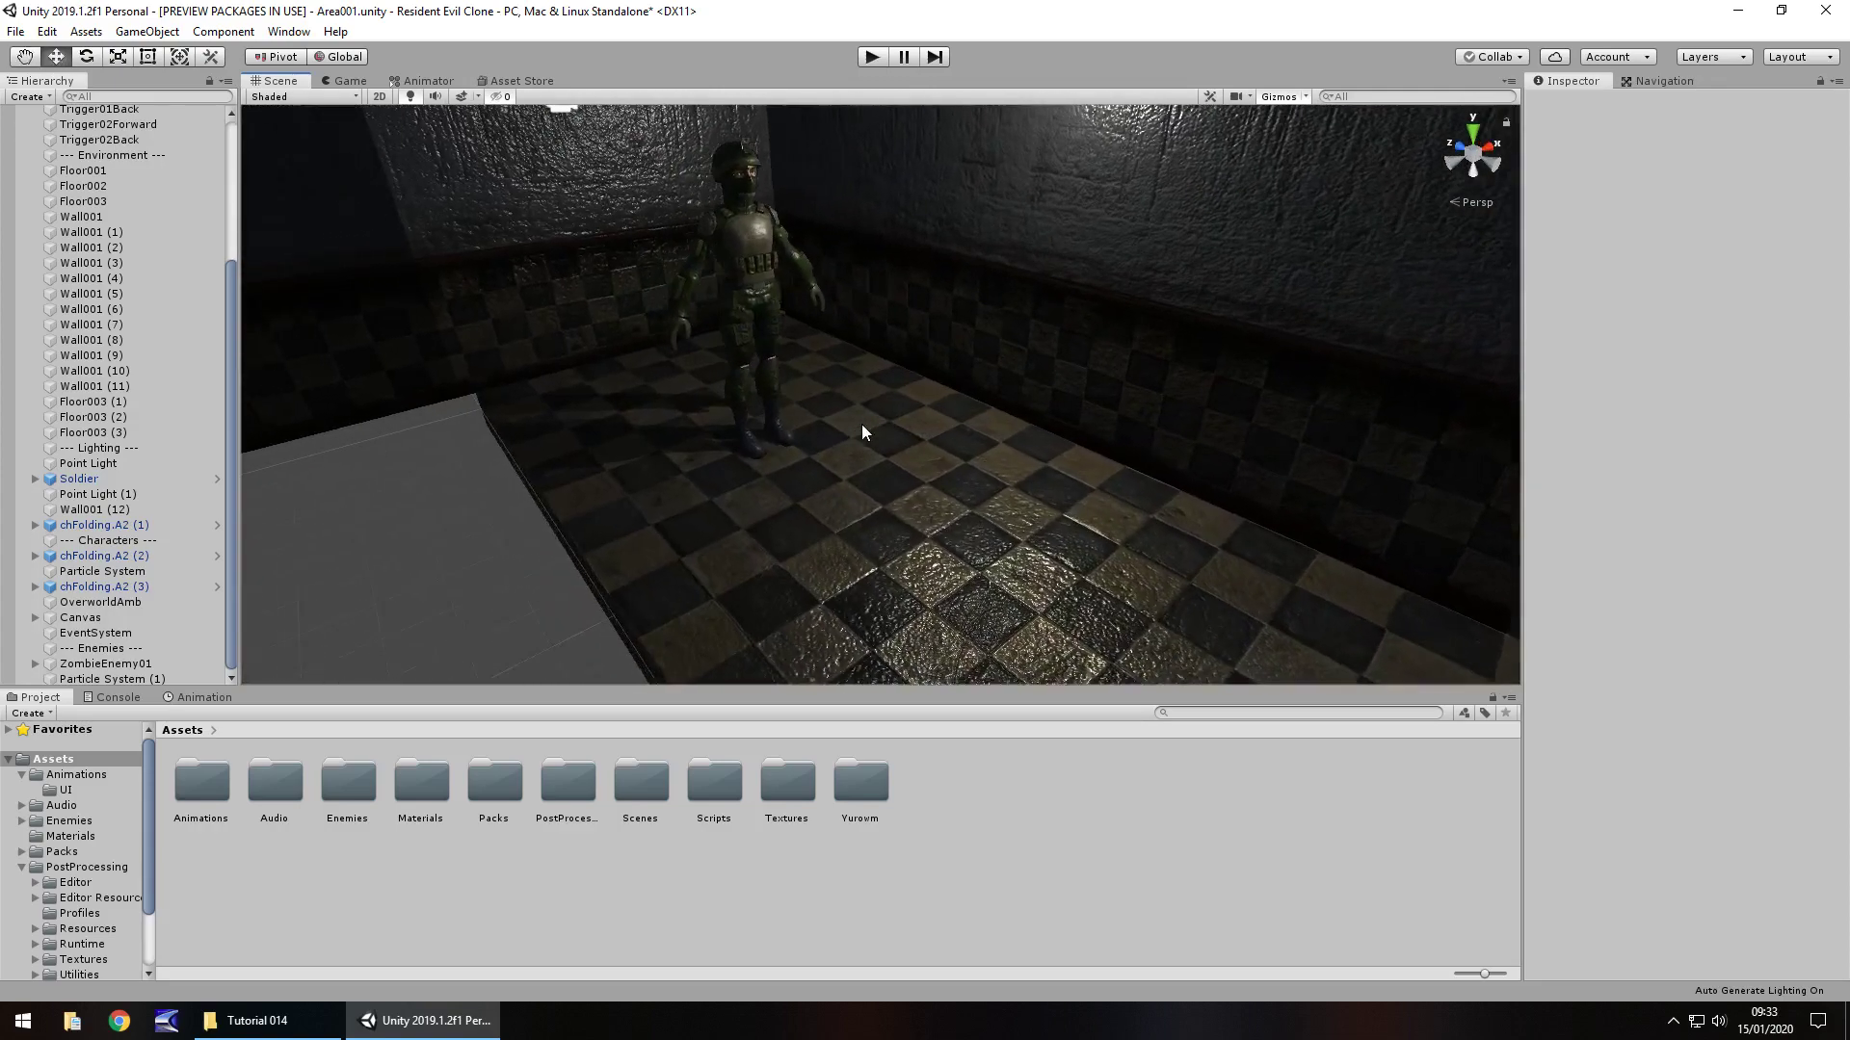
pyautogui.moveTo(856, 451)
pyautogui.mouseDown(button='right')
pyautogui.moveTo(887, 425)
pyautogui.moveTo(877, 446)
pyautogui.mouseUp(button='right')
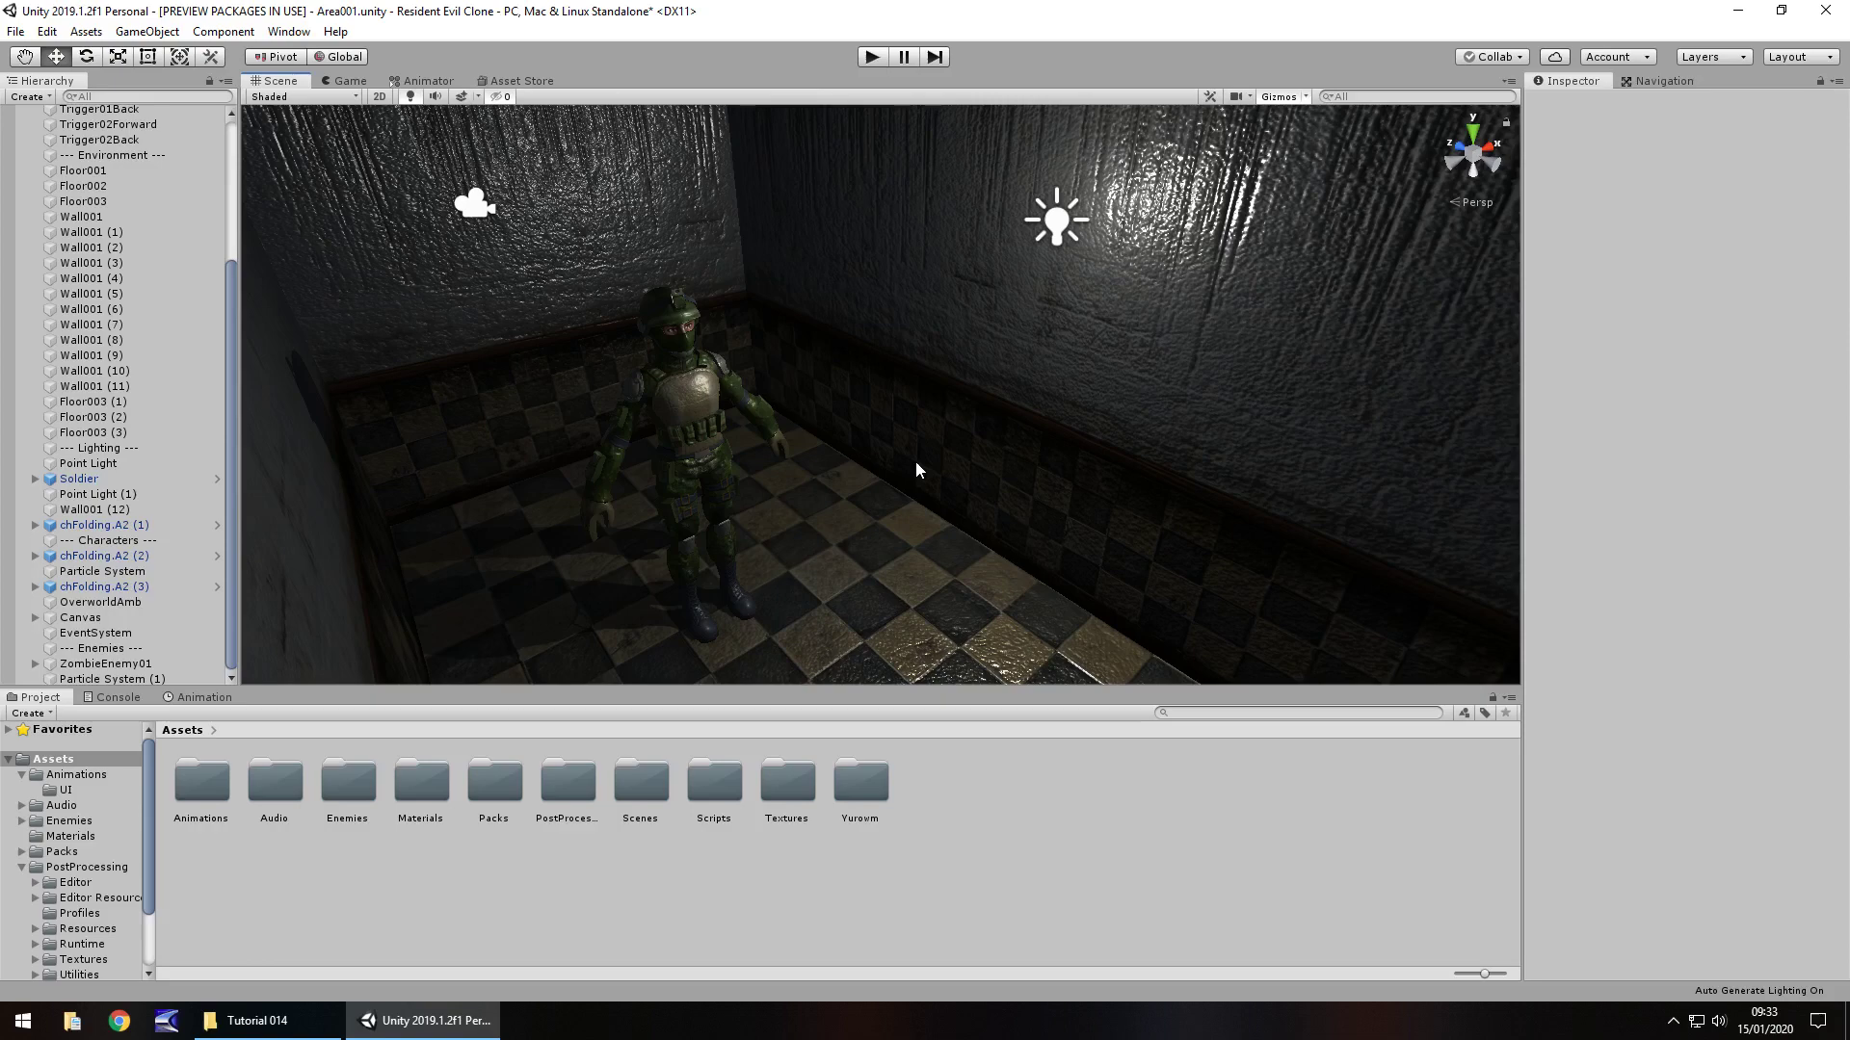
pyautogui.click(1651, 82)
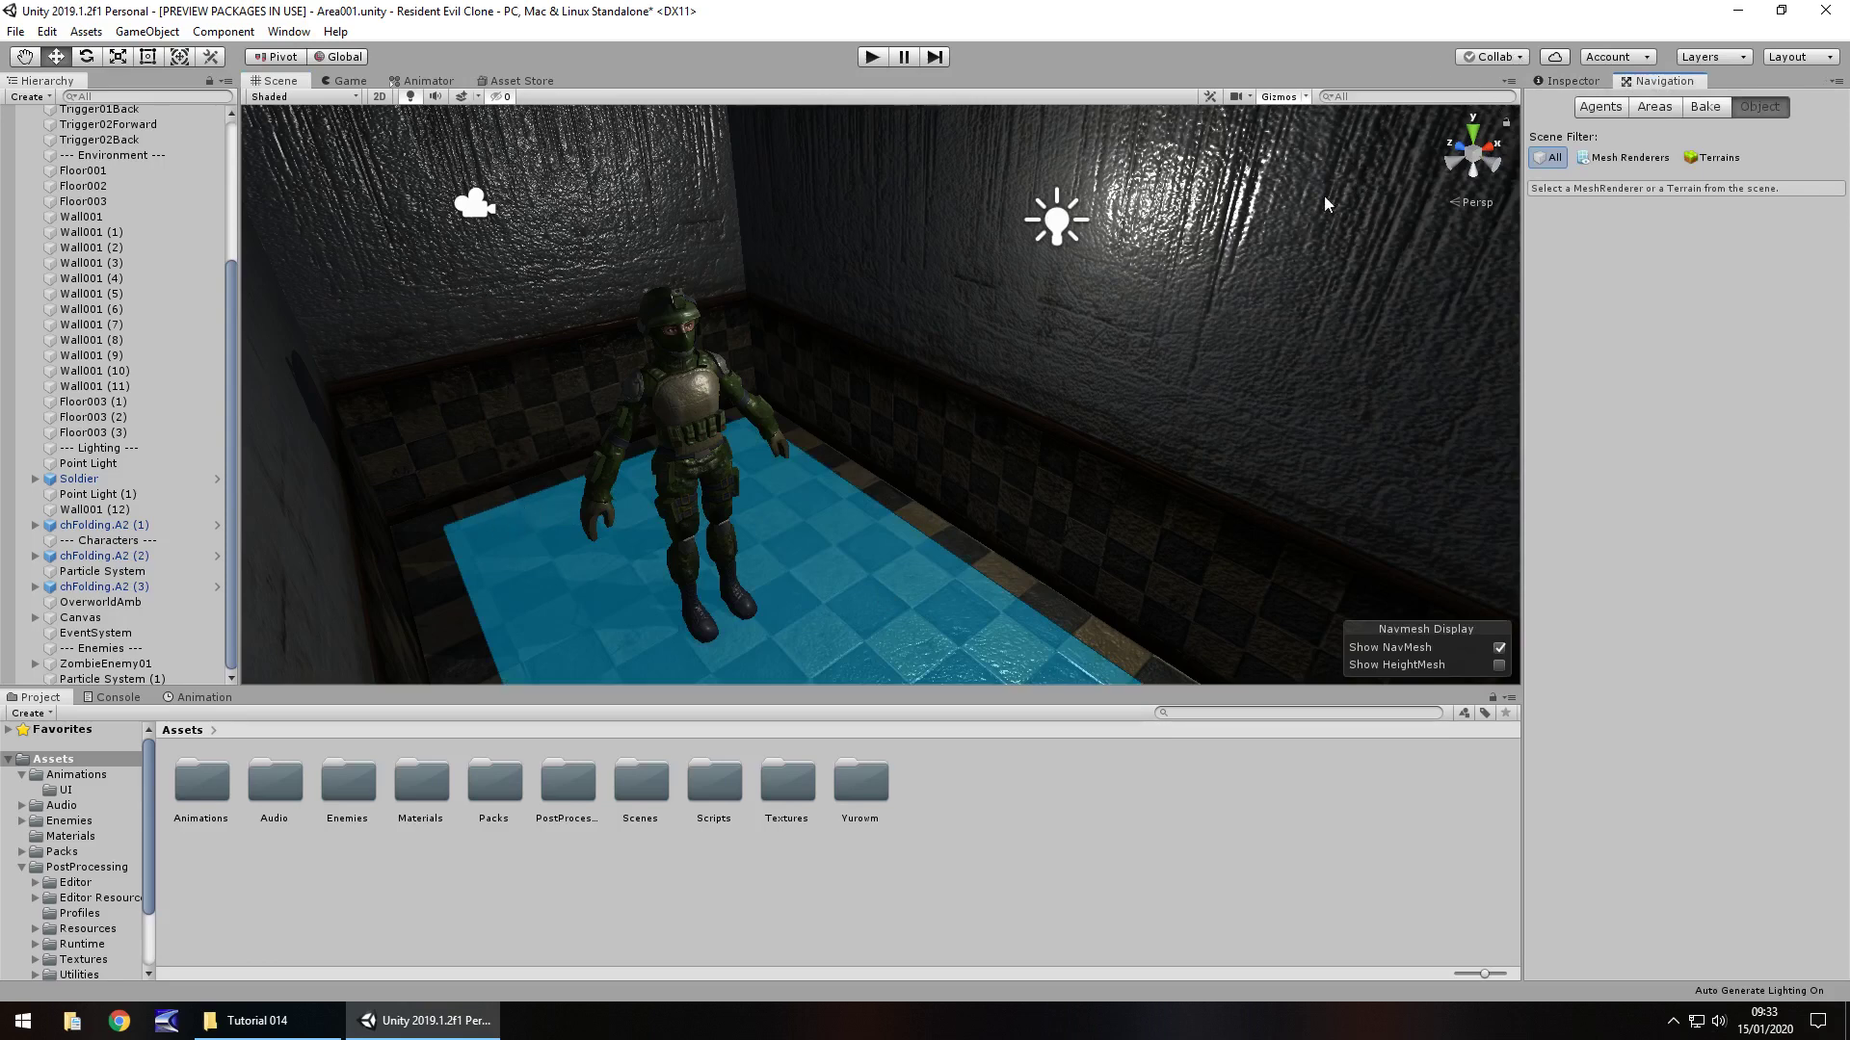
pyautogui.click(1572, 82)
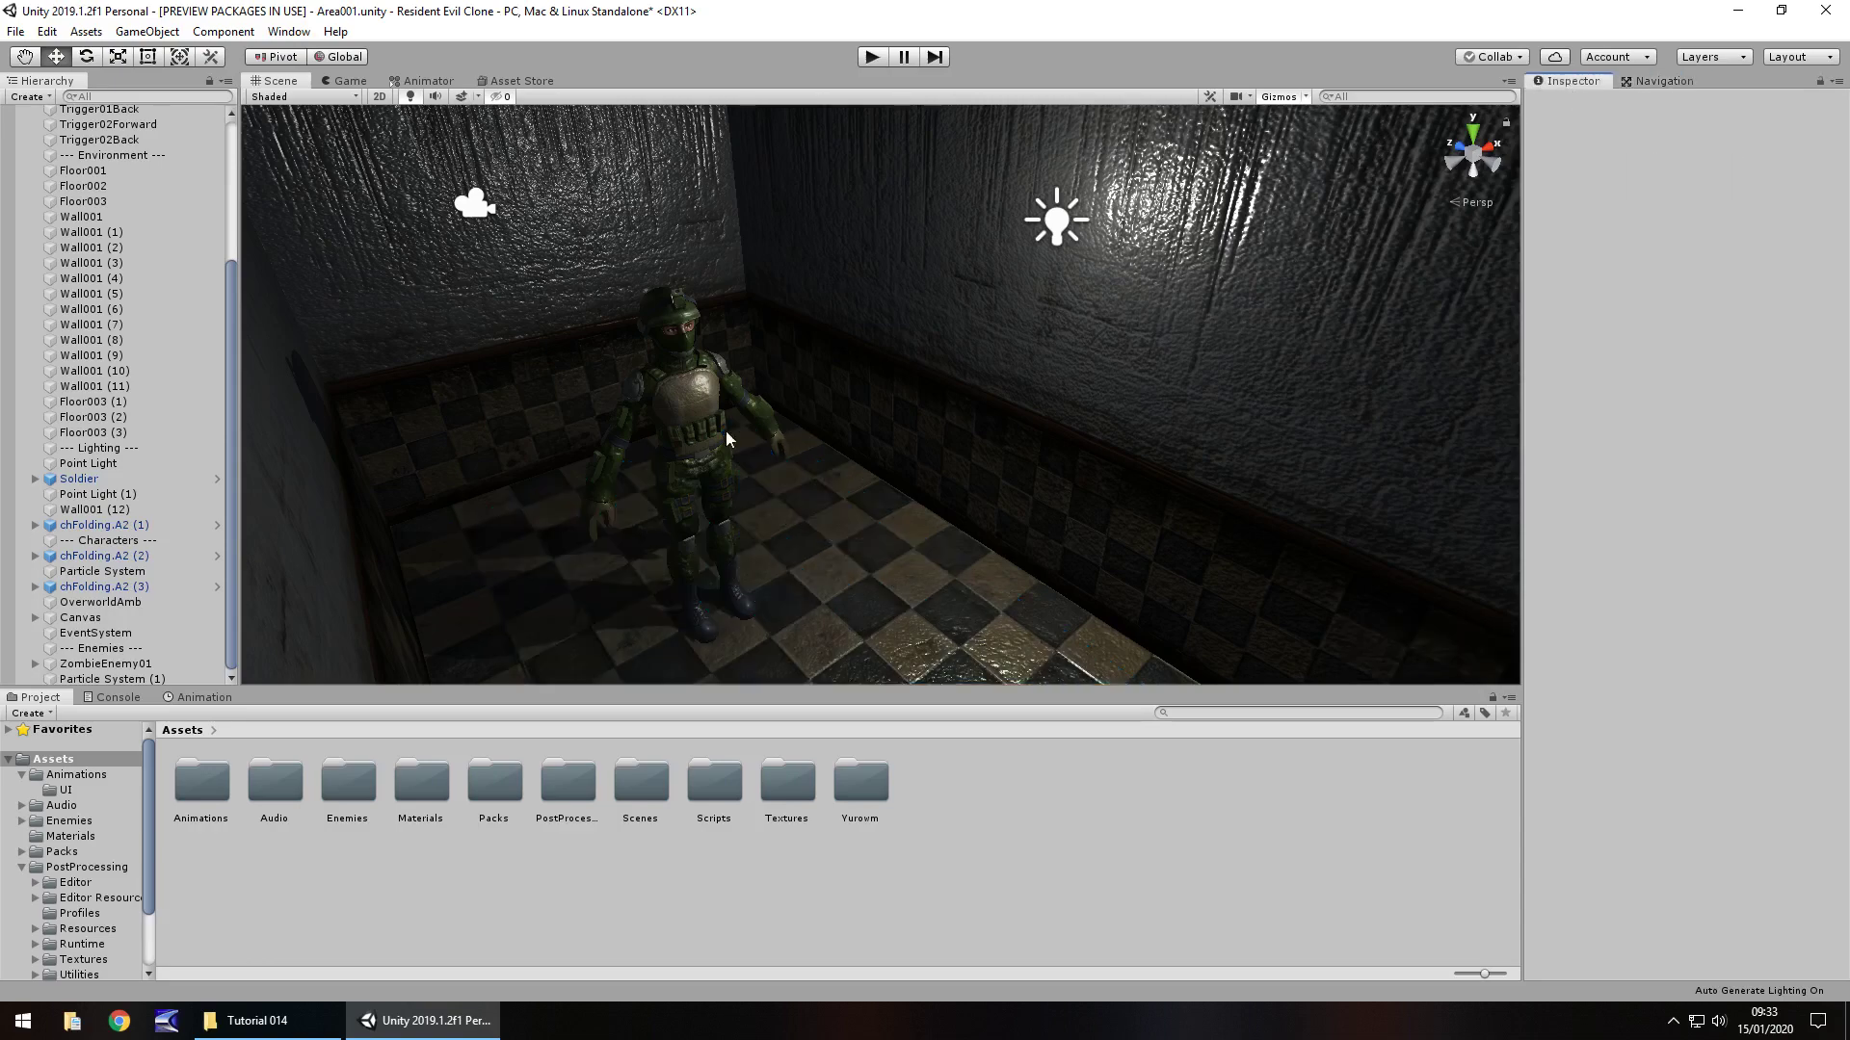
# Delete the end wall behind the soldier to open up the corridor
pyautogui.click(499, 347)
pyautogui.press('Delete')
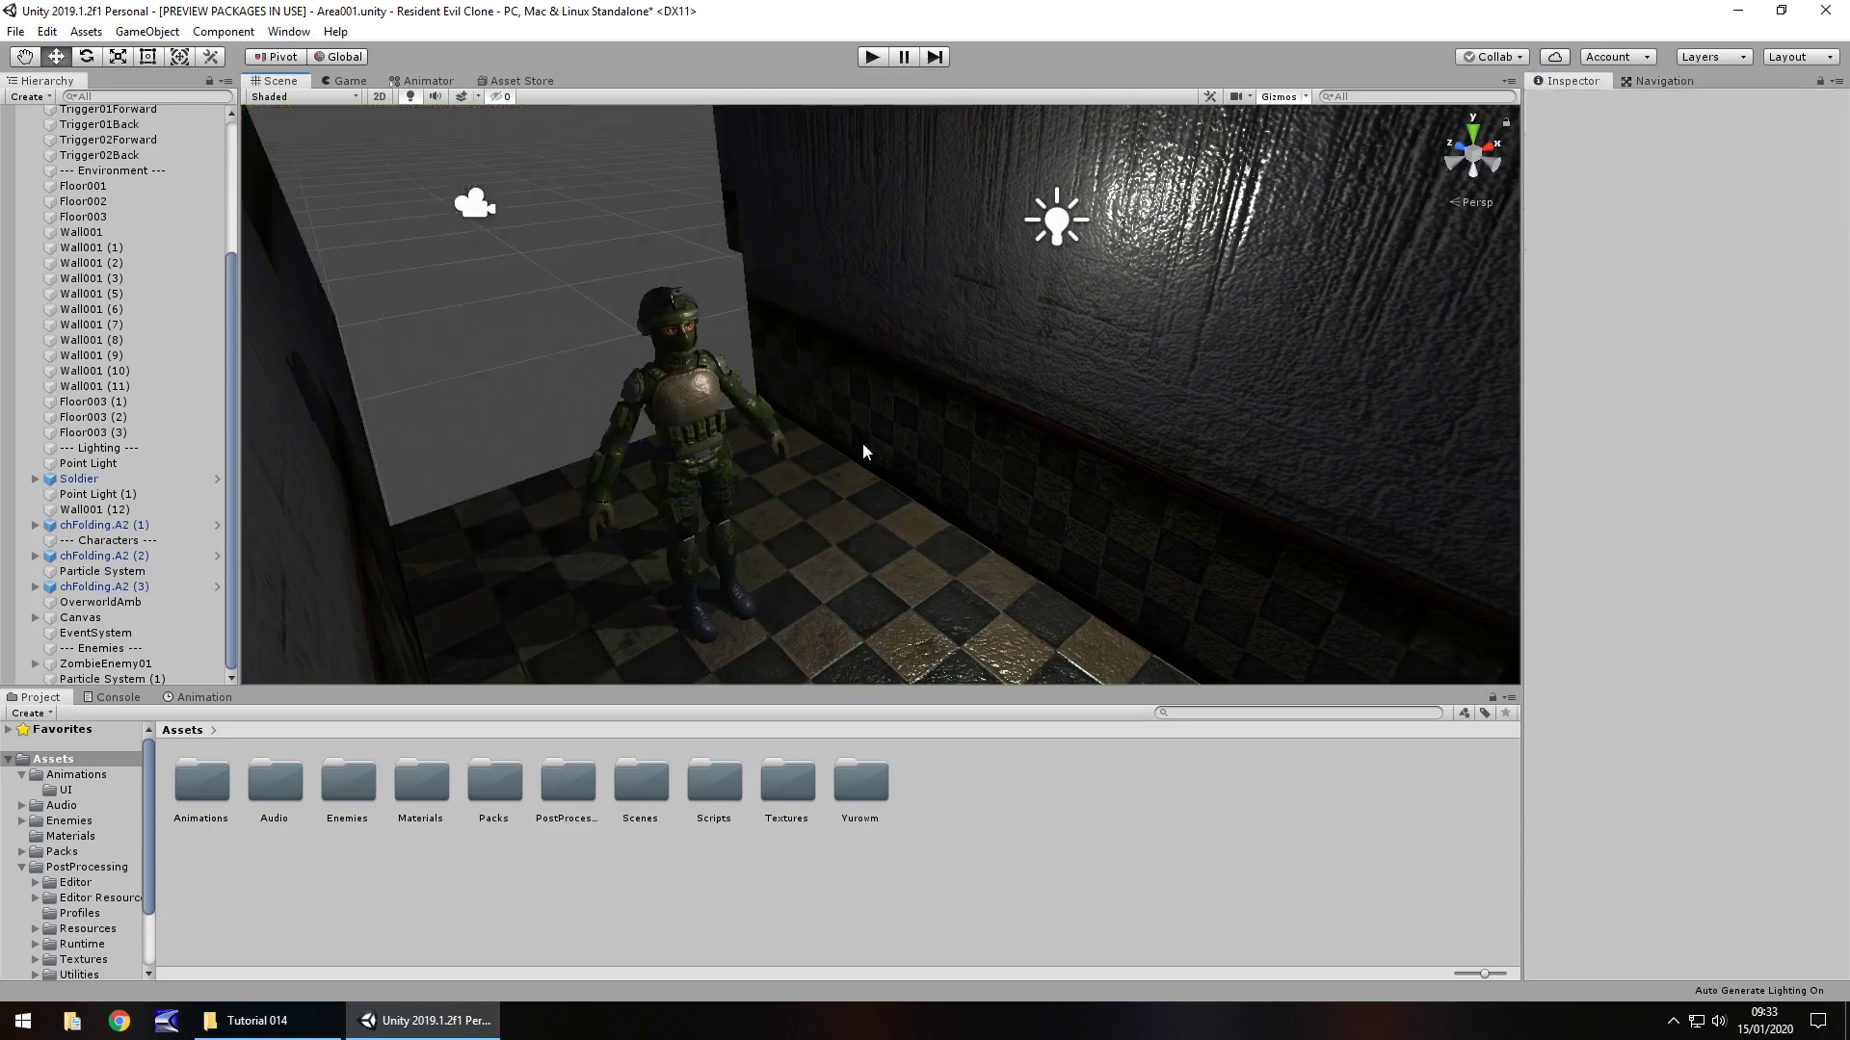
# Duplicate the floor tile under the soldier and move the copy to Z 40, extending the corridor past the opened end
pyautogui.moveTo(834, 422); pyautogui.dragTo(1142, 352, button='right')
pyautogui.scroll(2, 1135, 367)
pyautogui.moveTo(1229, 393); pyautogui.dragTo(1211, 418, button='middle')
pyautogui.moveTo(1211, 418); pyautogui.dragTo(1103, 426, button='right')
pyautogui.scroll(3, 1031, 420)
pyautogui.moveTo(1032, 421); pyautogui.dragTo(1161, 537, button='middle')
pyautogui.moveTo(871, 398); pyautogui.dragTo(1082, 330, button='right')
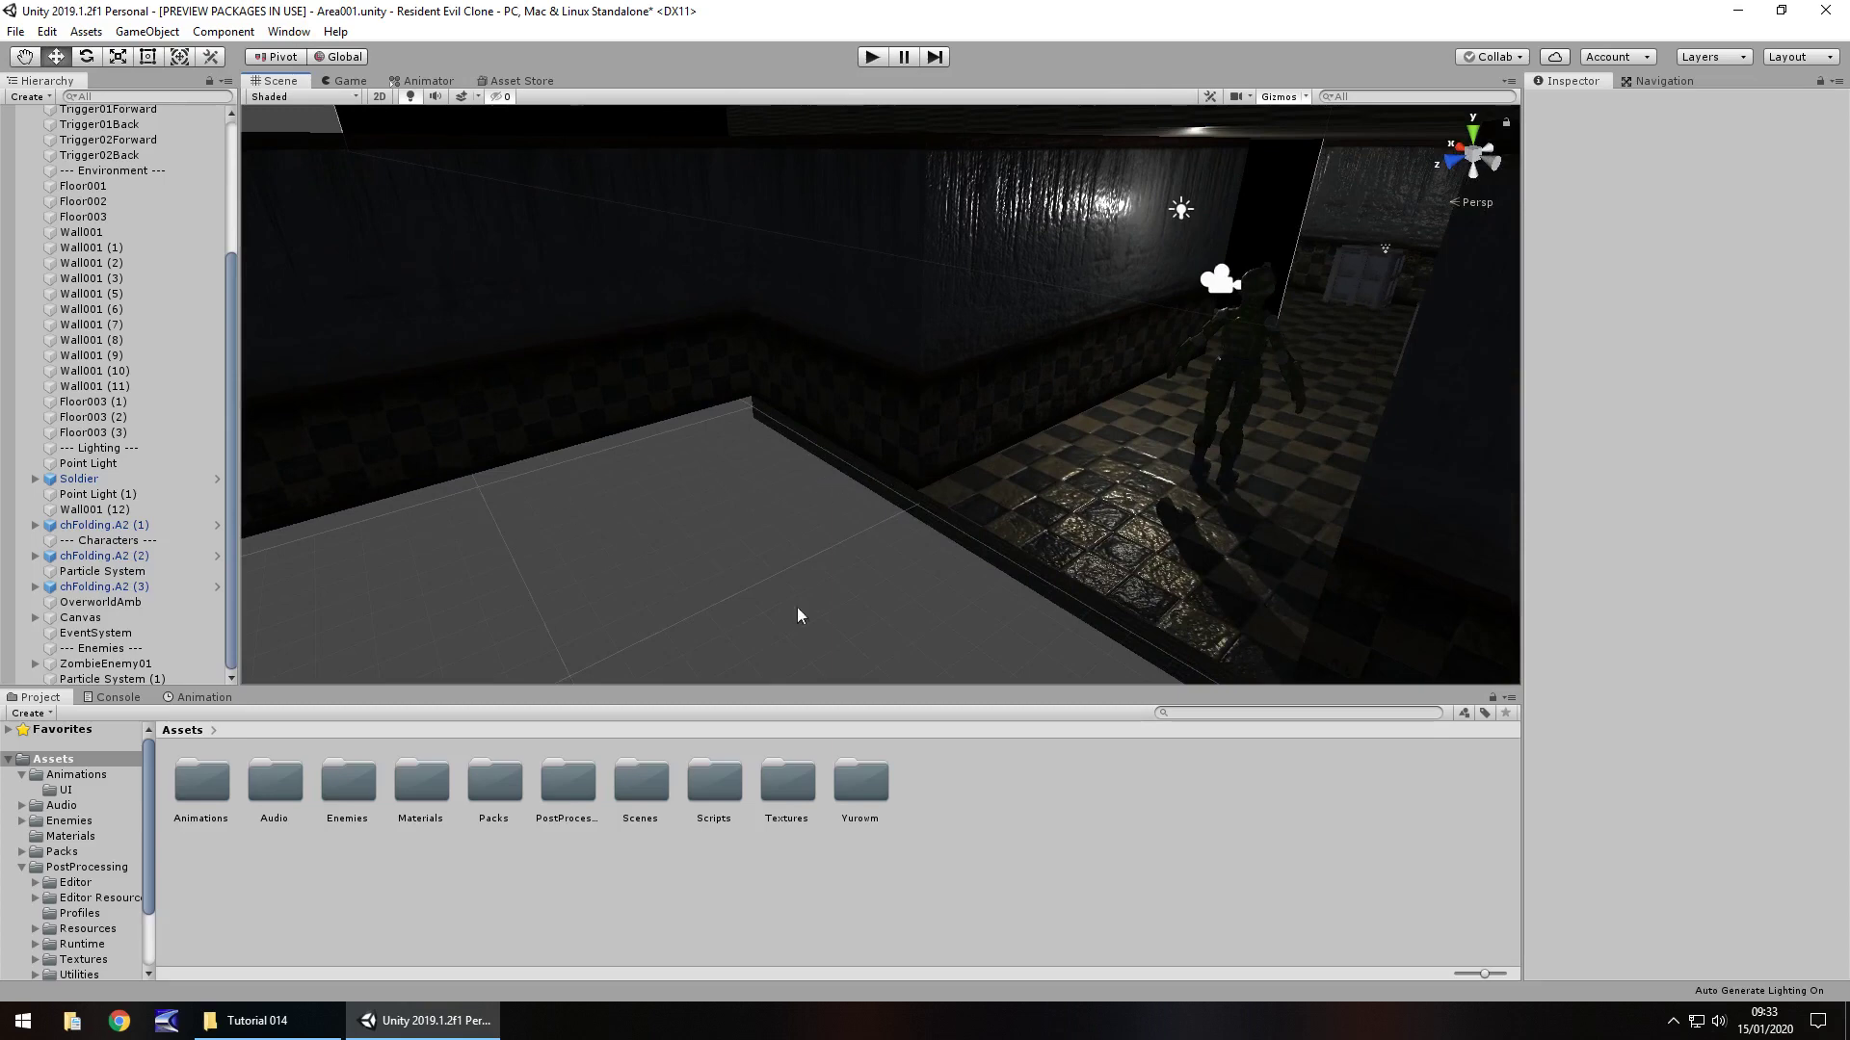
pyautogui.click(1002, 493)
pyautogui.moveTo(923, 420); pyautogui.dragTo(926, 481, button='right')
pyautogui.hotkey('ctrl', 'd')
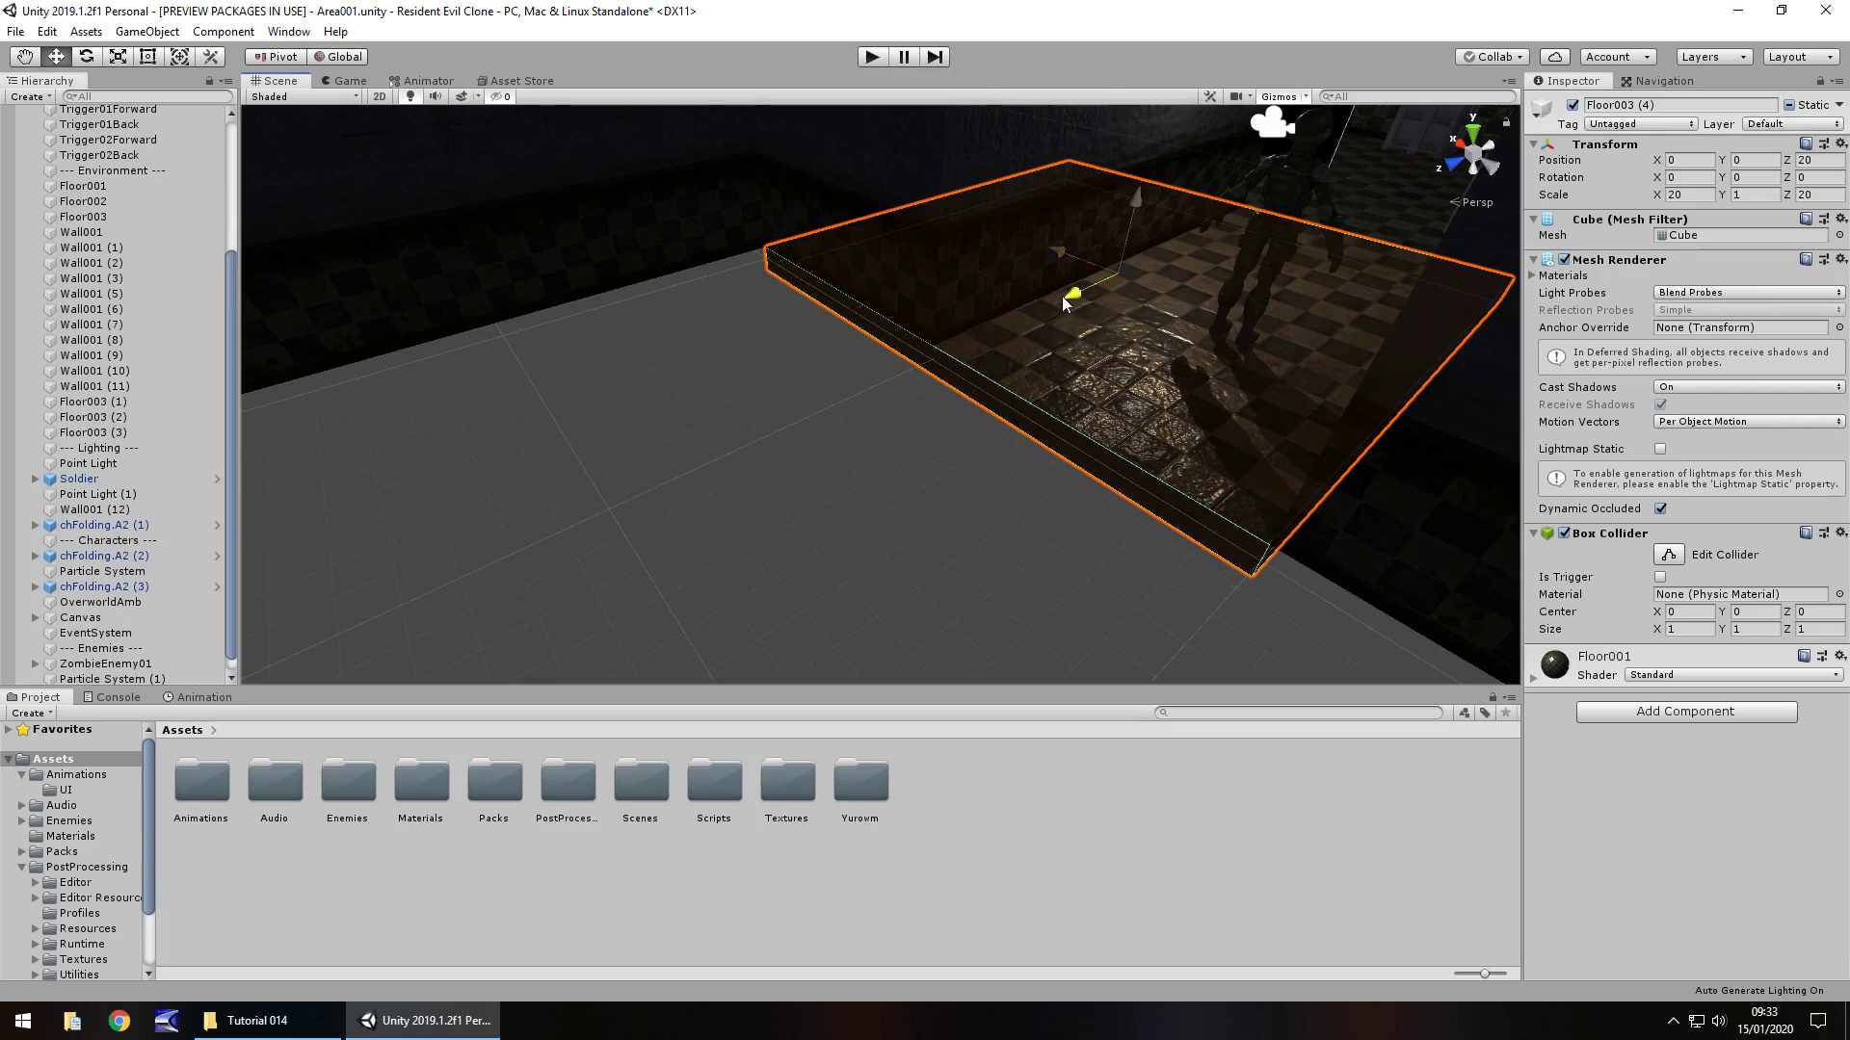
pyautogui.keyDown('ctrl'); pyautogui.moveTo(1064, 303); pyautogui.dragTo(781, 445); pyautogui.keyUp('ctrl')
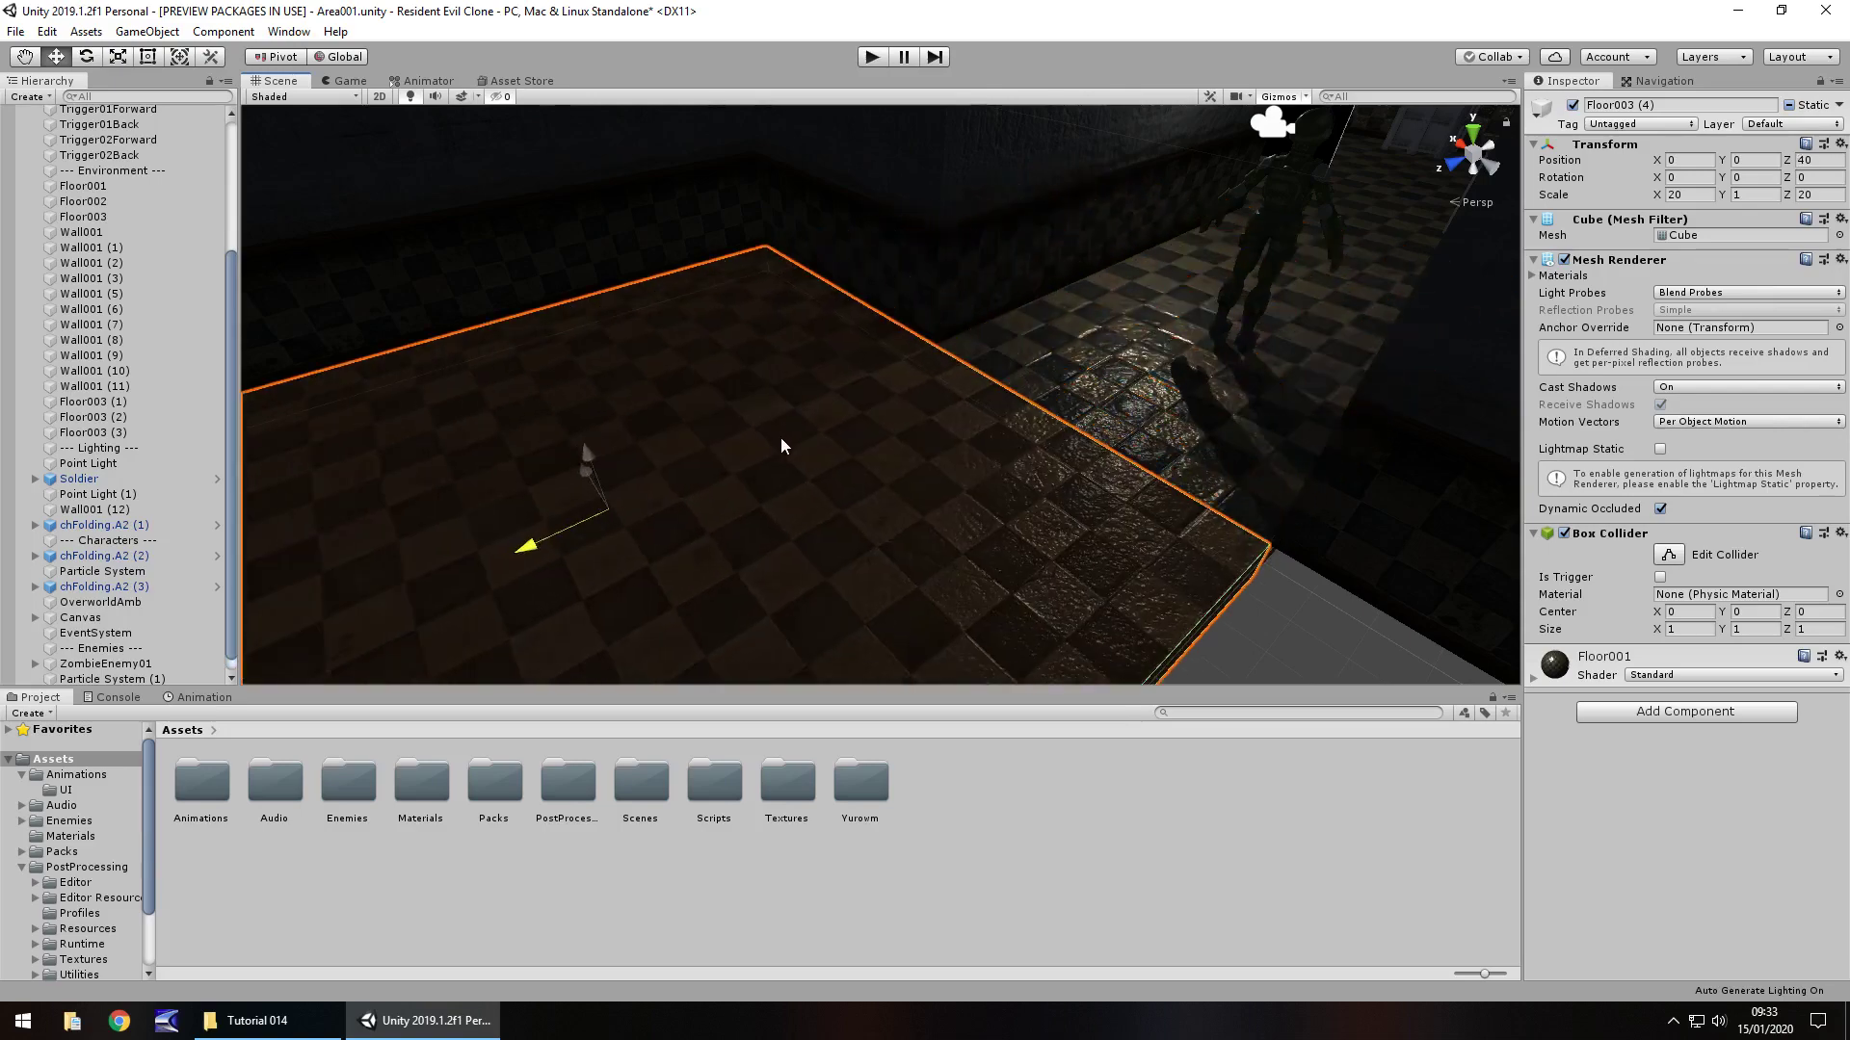
# Set the Y rotation of Wall001 (5), the wall block beside the new floor tile, to 0
pyautogui.moveTo(446, 327); pyautogui.dragTo(1206, 351, button='right')
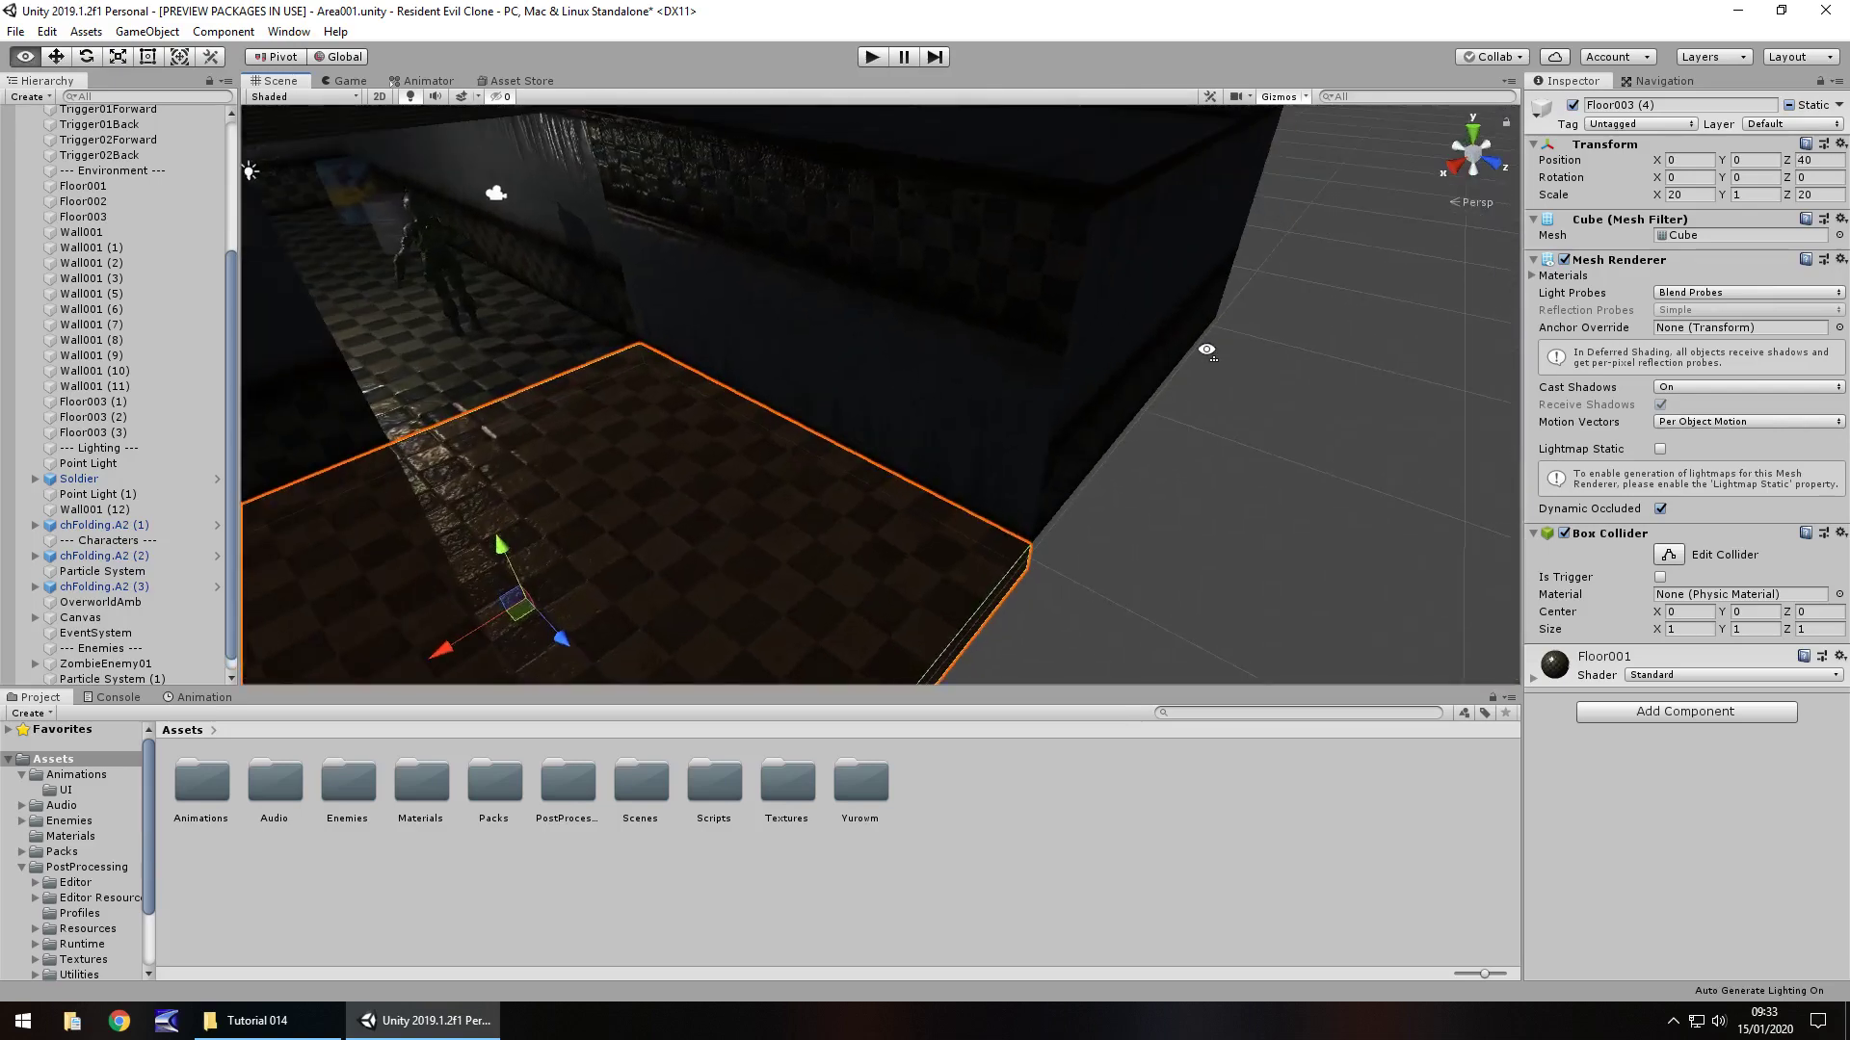
pyautogui.moveTo(1095, 476); pyautogui.dragTo(1154, 486, button='right')
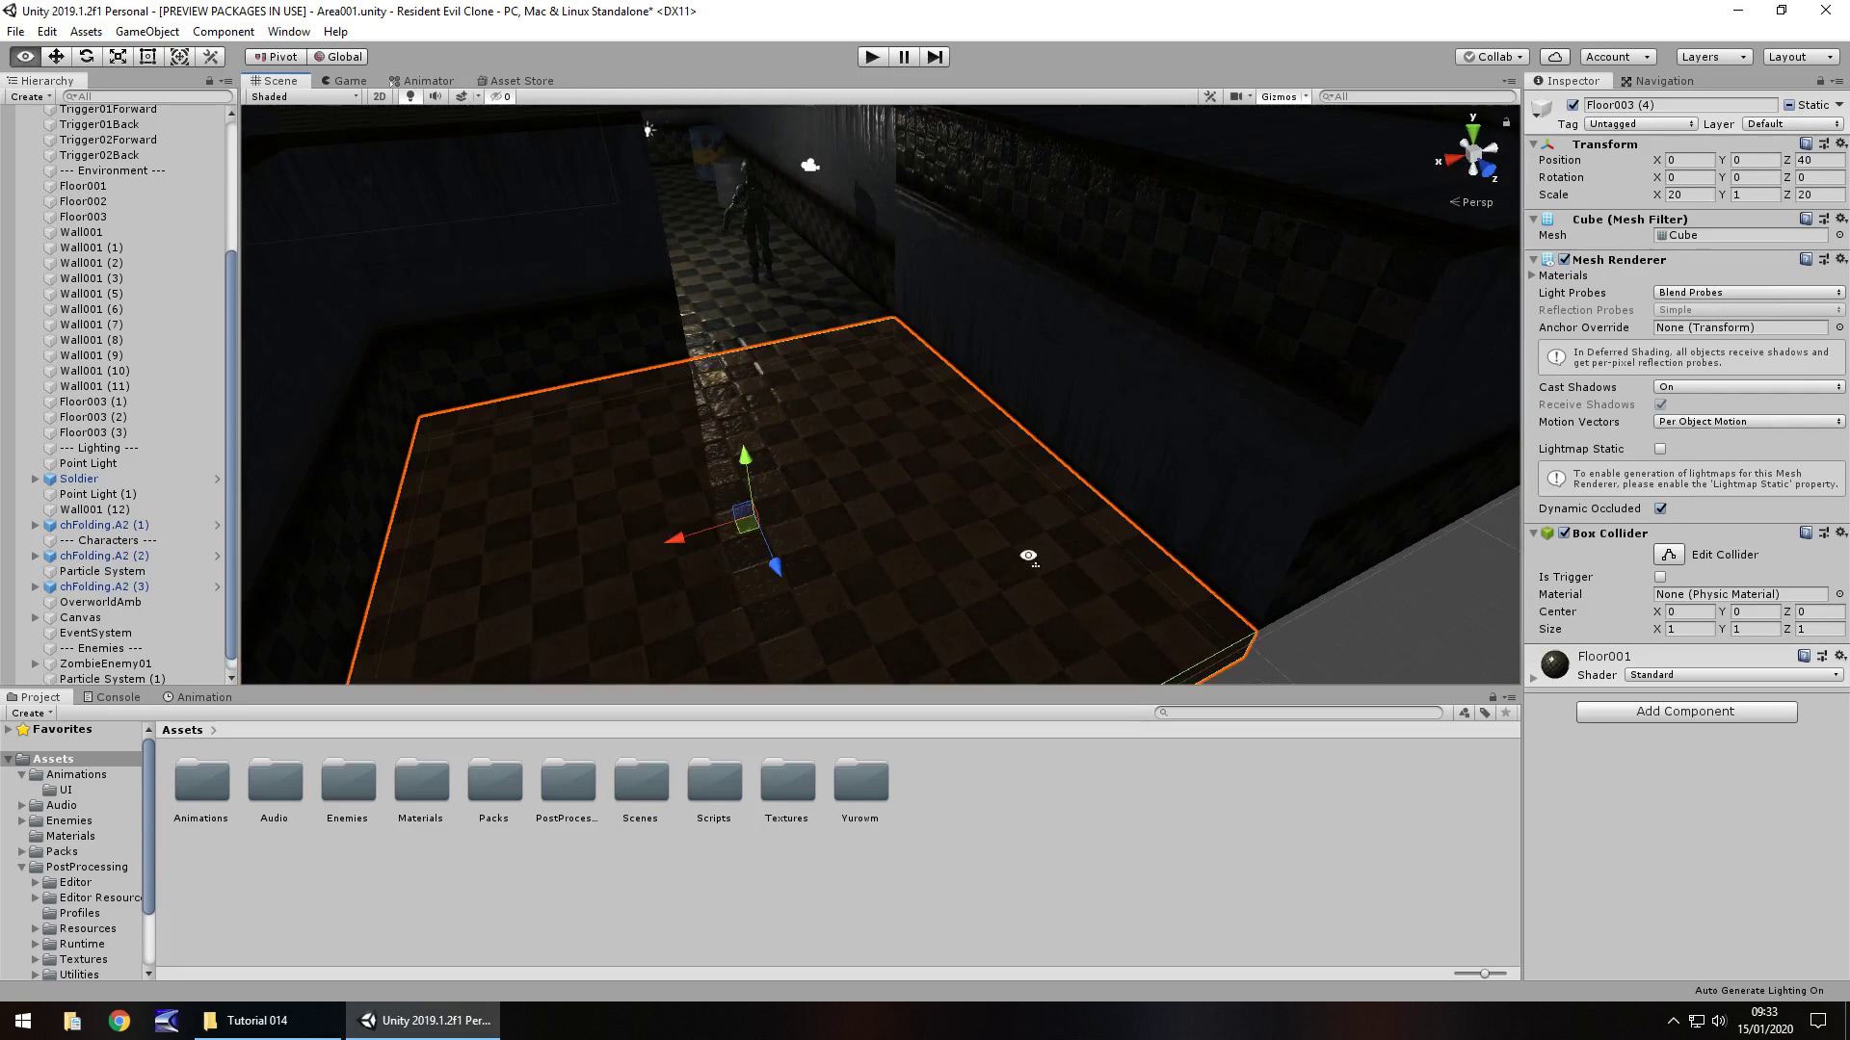
pyautogui.moveTo(1028, 556); pyautogui.dragTo(852, 500, button='right')
pyautogui.click(852, 444)
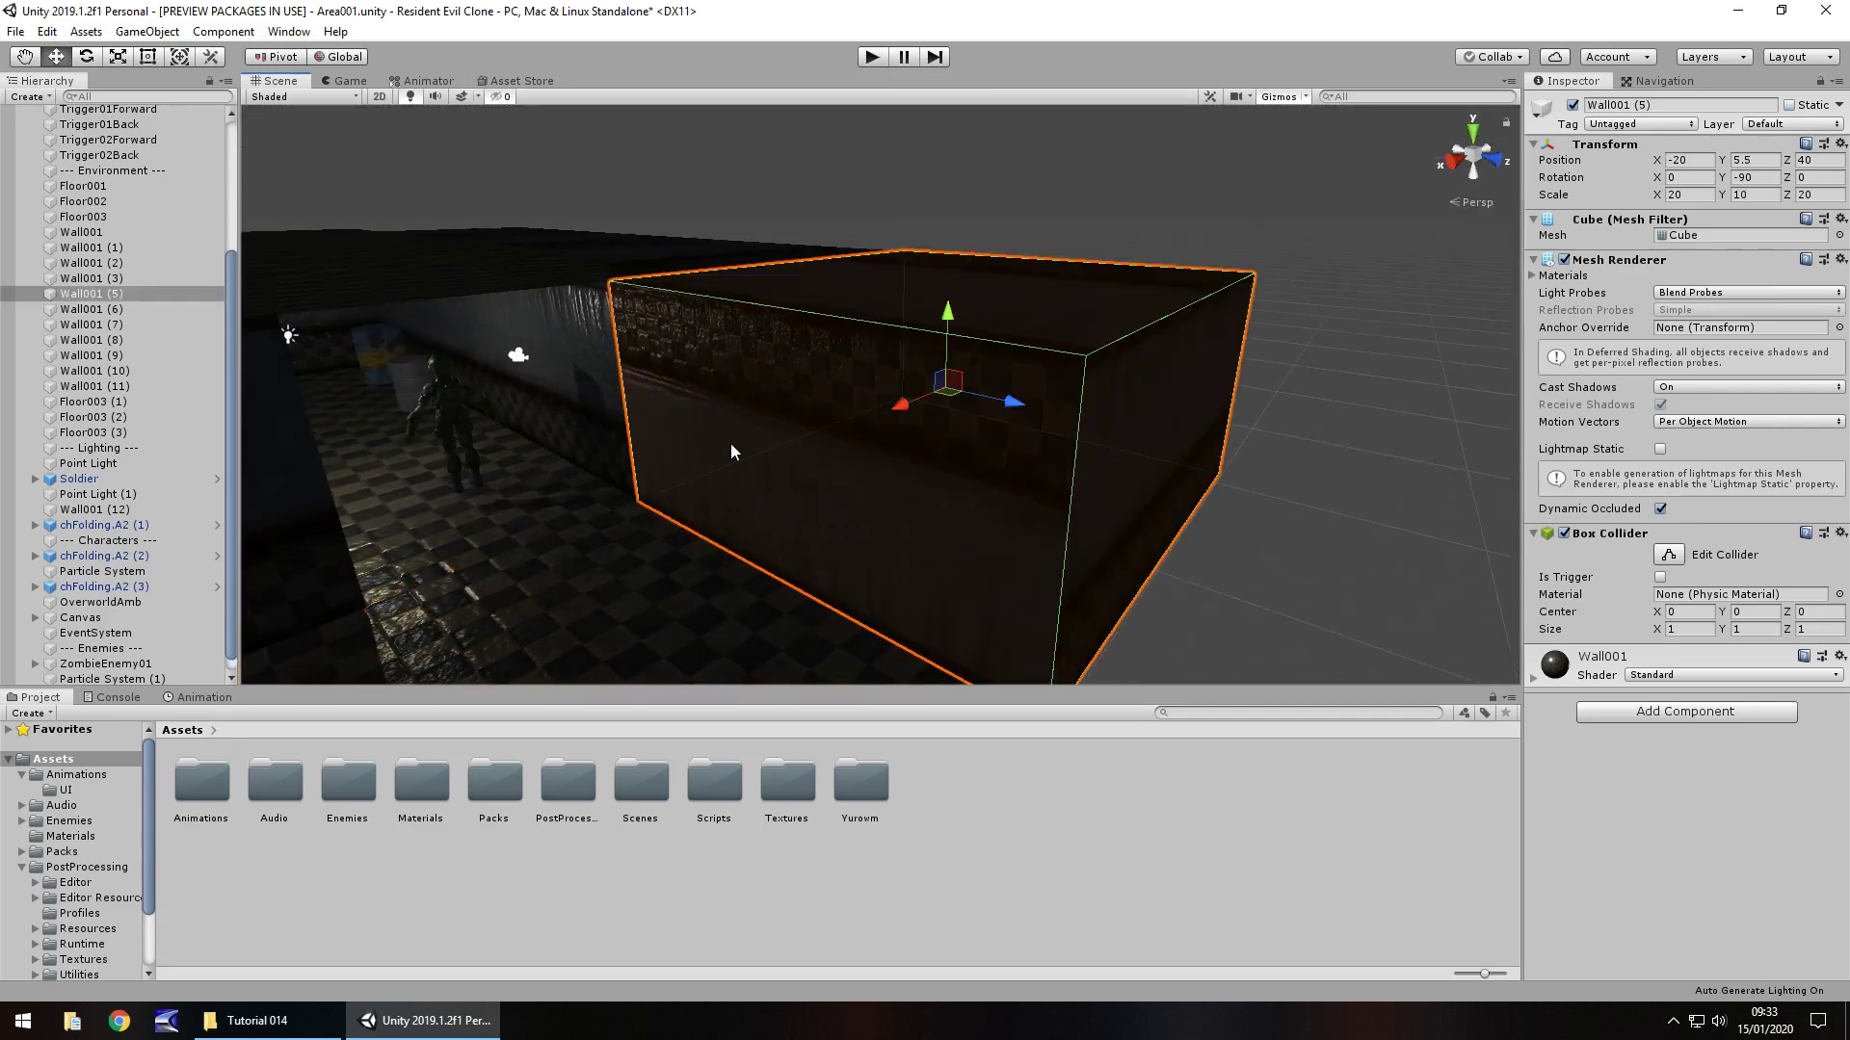
pyautogui.write('0')
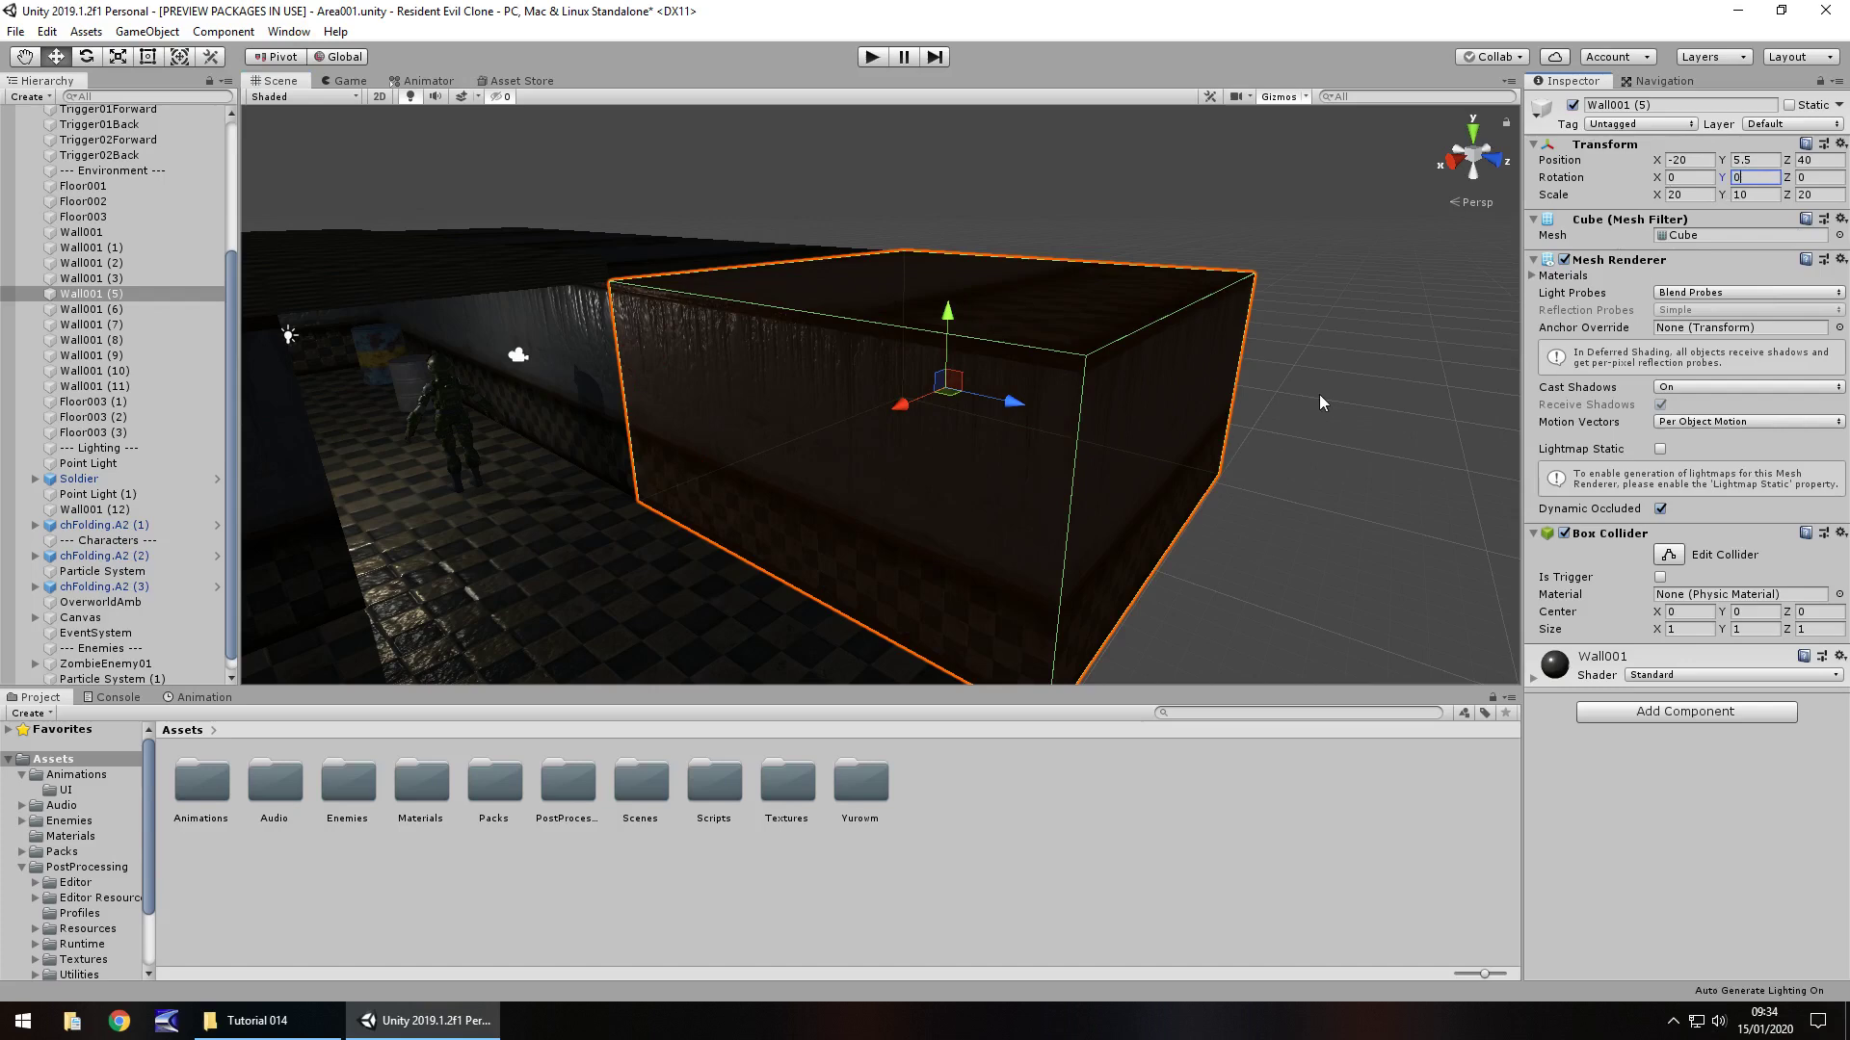
pyautogui.moveTo(1328, 398); pyautogui.dragTo(1175, 454, button='right')
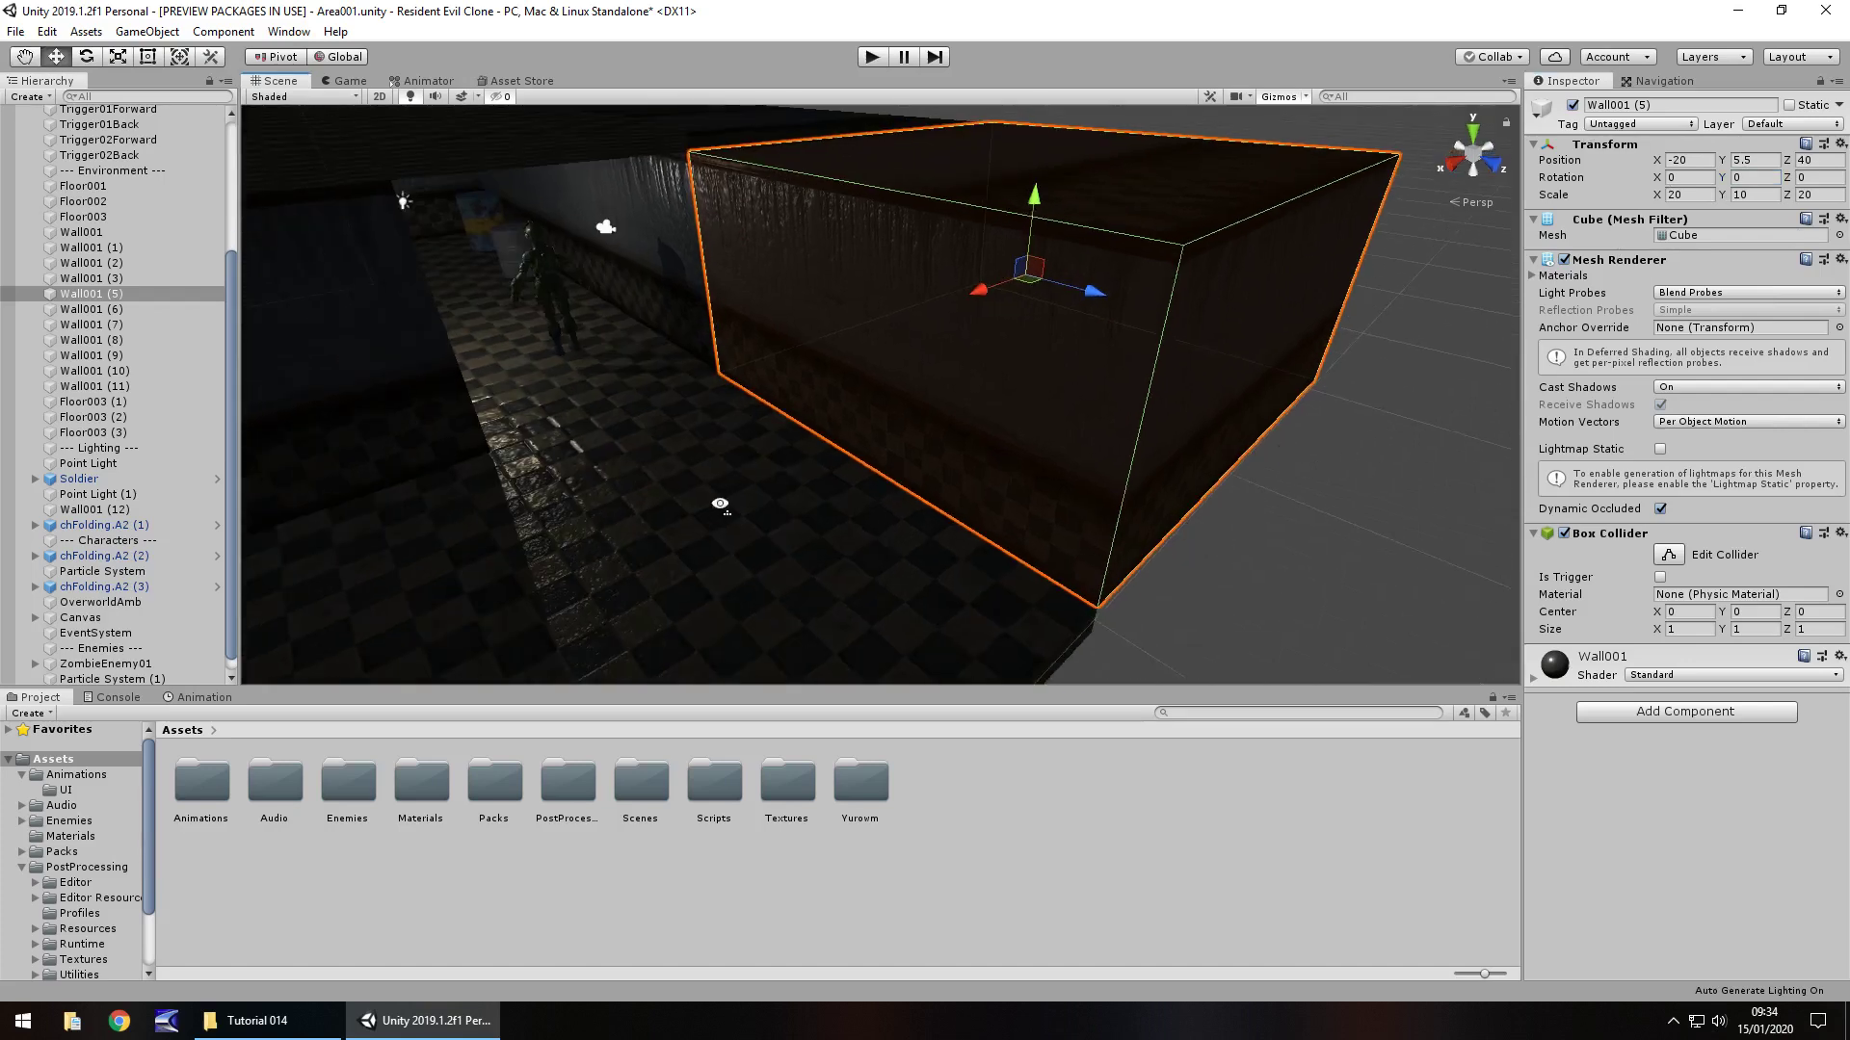
# Duplicate the wall block Wall001 (5) and move the copy to X 0, Z 60, closing the far end of the new section
pyautogui.moveTo(720, 504)
pyautogui.mouseDown(button='right')
pyautogui.moveTo(1021, 466)
pyautogui.moveTo(690, 488)
pyautogui.moveTo(736, 476)
pyautogui.mouseUp(button='right')
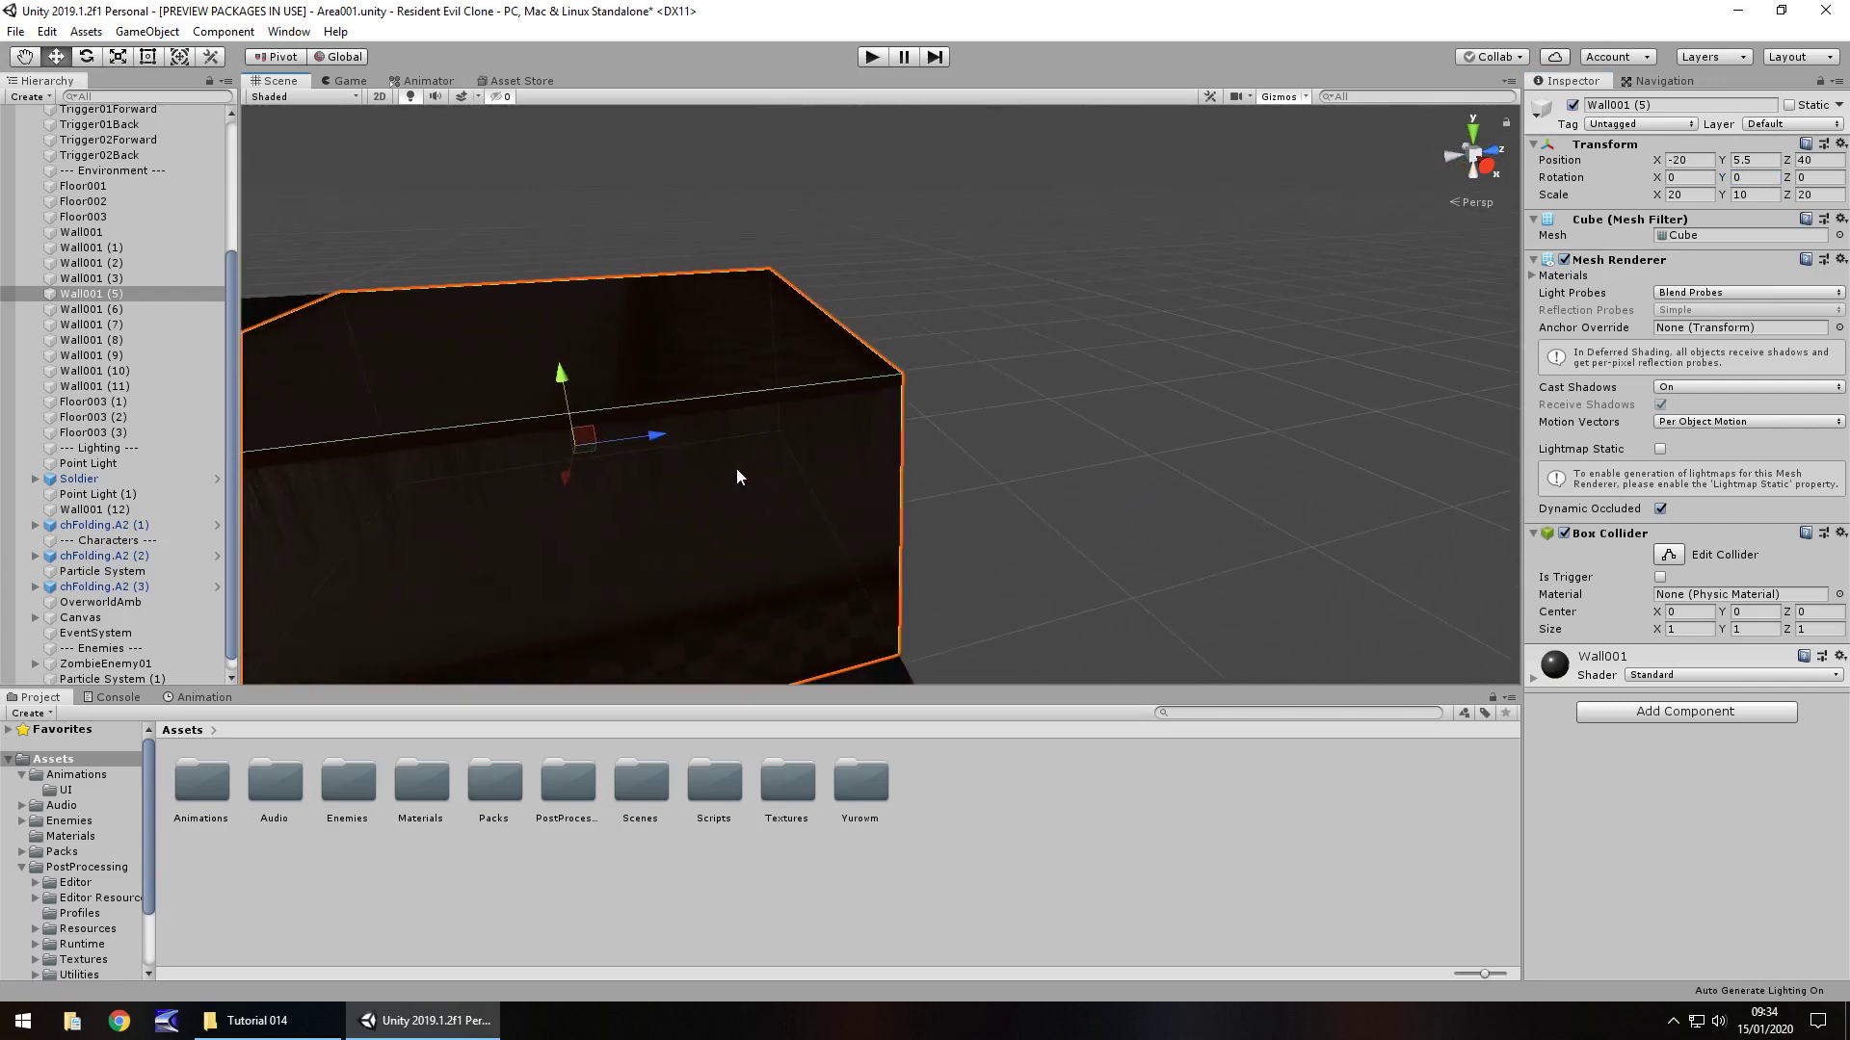
pyautogui.hotkey('ctrl', 'd')
pyautogui.moveTo(660, 435); pyautogui.dragTo(1193, 442)
pyautogui.moveTo(1069, 420); pyautogui.dragTo(1205, 624)
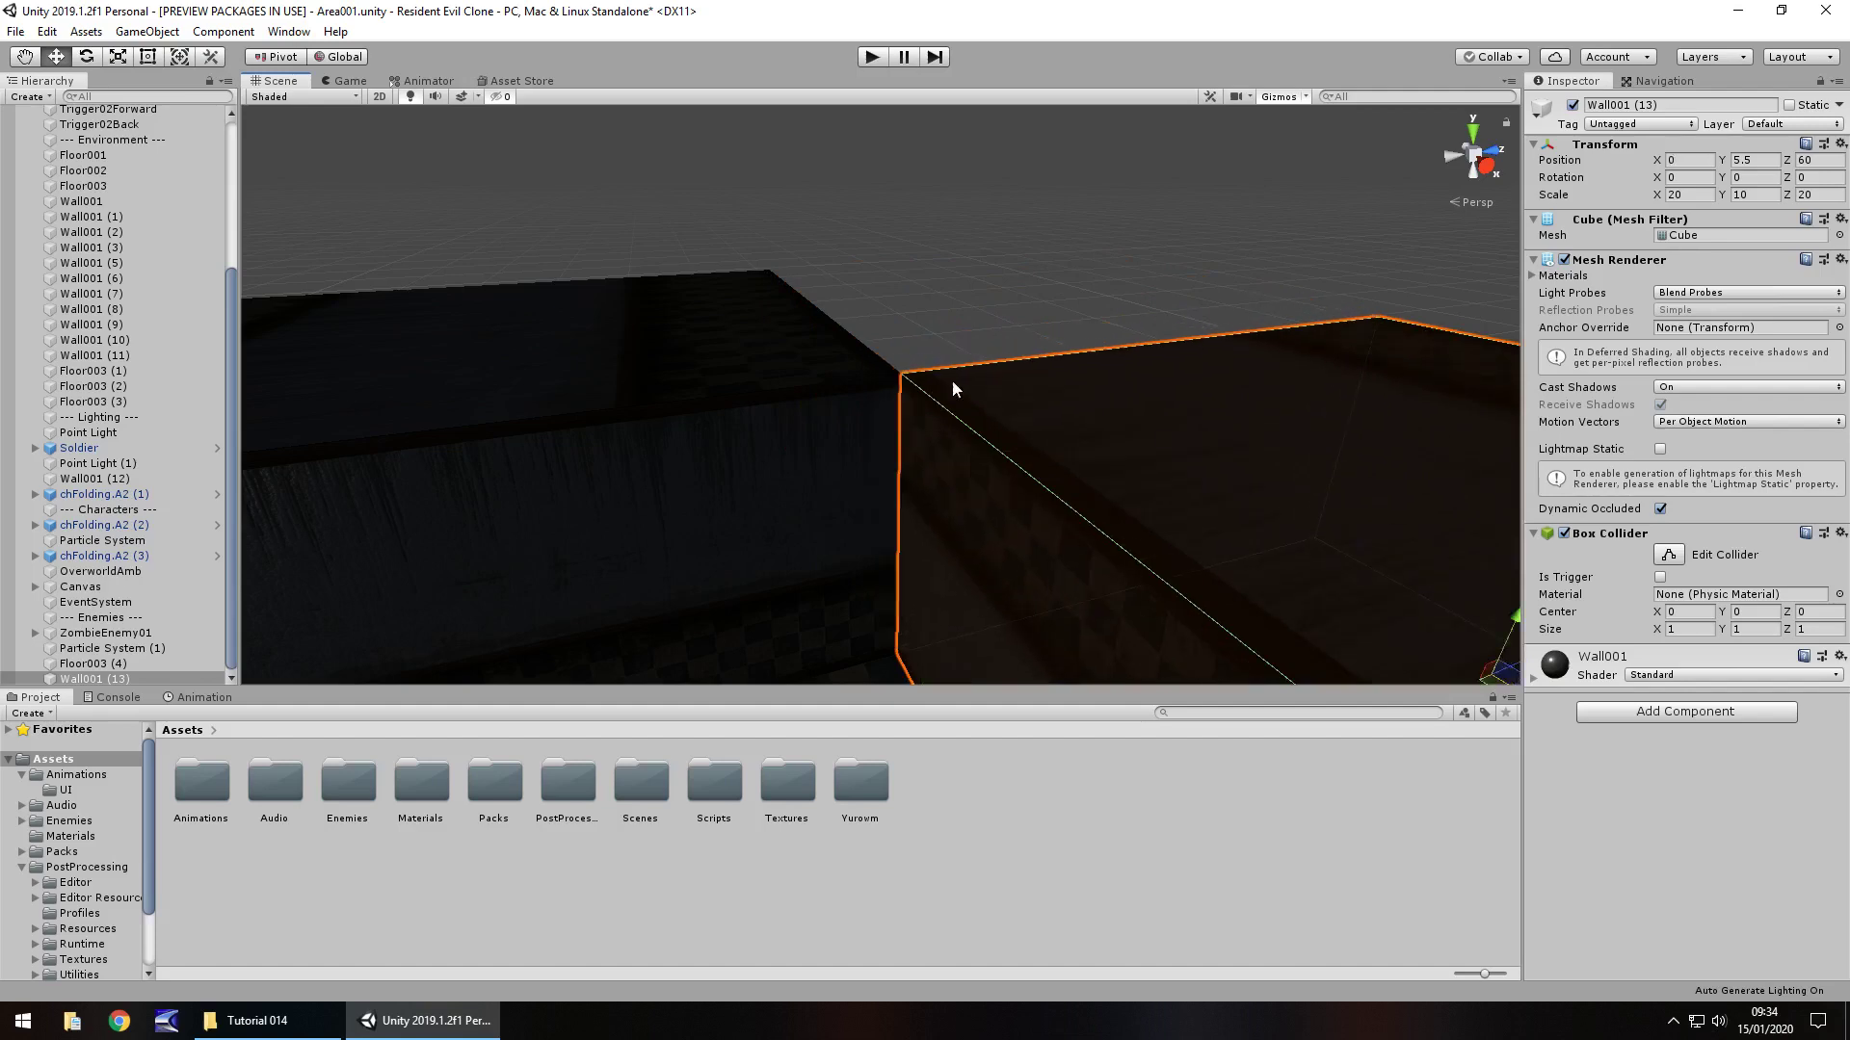
# Set the Y rotation of the new end wall, Wall001 (13), to -90 so its texture runs upright
pyautogui.keyDown('alt'); pyautogui.moveTo(952, 380); pyautogui.dragTo(1426, 424); pyautogui.keyUp('alt')
pyautogui.scroll(-8, 981, 512)
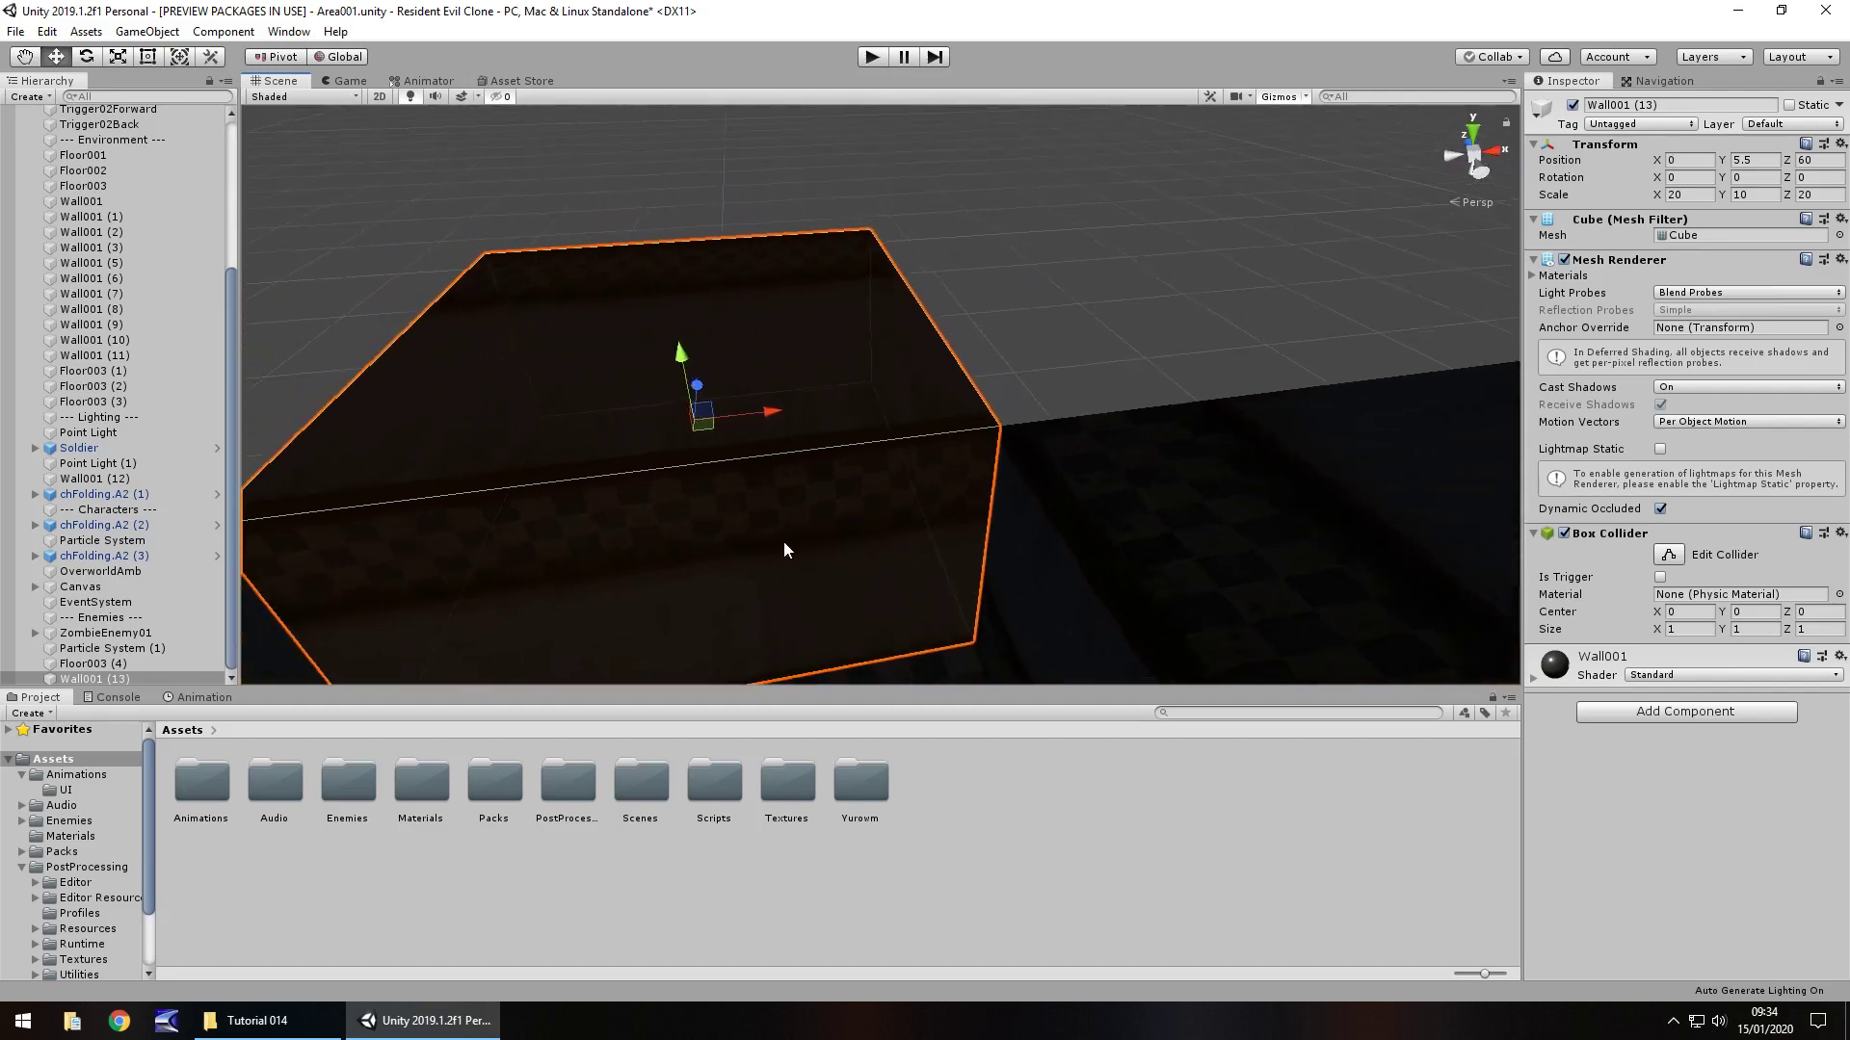
pyautogui.moveTo(785, 543); pyautogui.dragTo(871, 586, button='right')
pyautogui.moveTo(962, 589); pyautogui.dragTo(1069, 520, button='middle')
pyautogui.moveTo(1069, 520); pyautogui.dragTo(1074, 534, button='right')
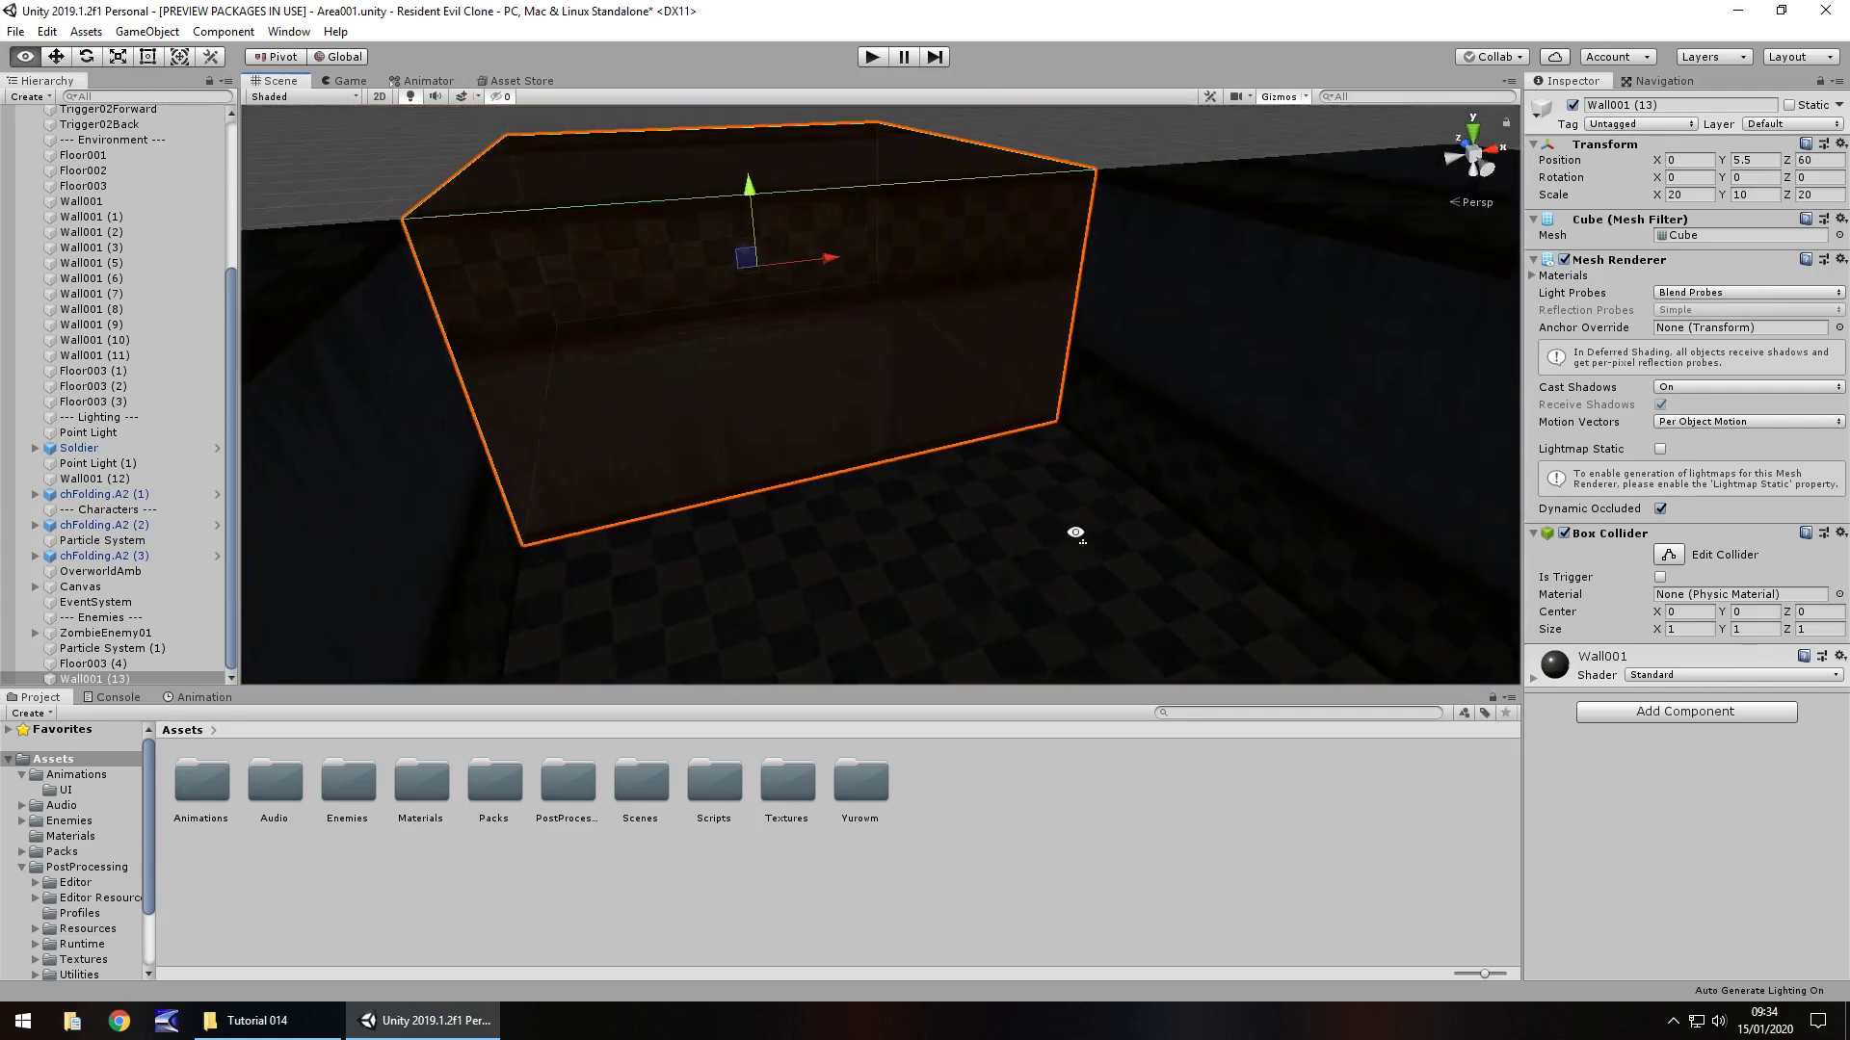
pyautogui.click(1763, 177)
pyautogui.write('-90')
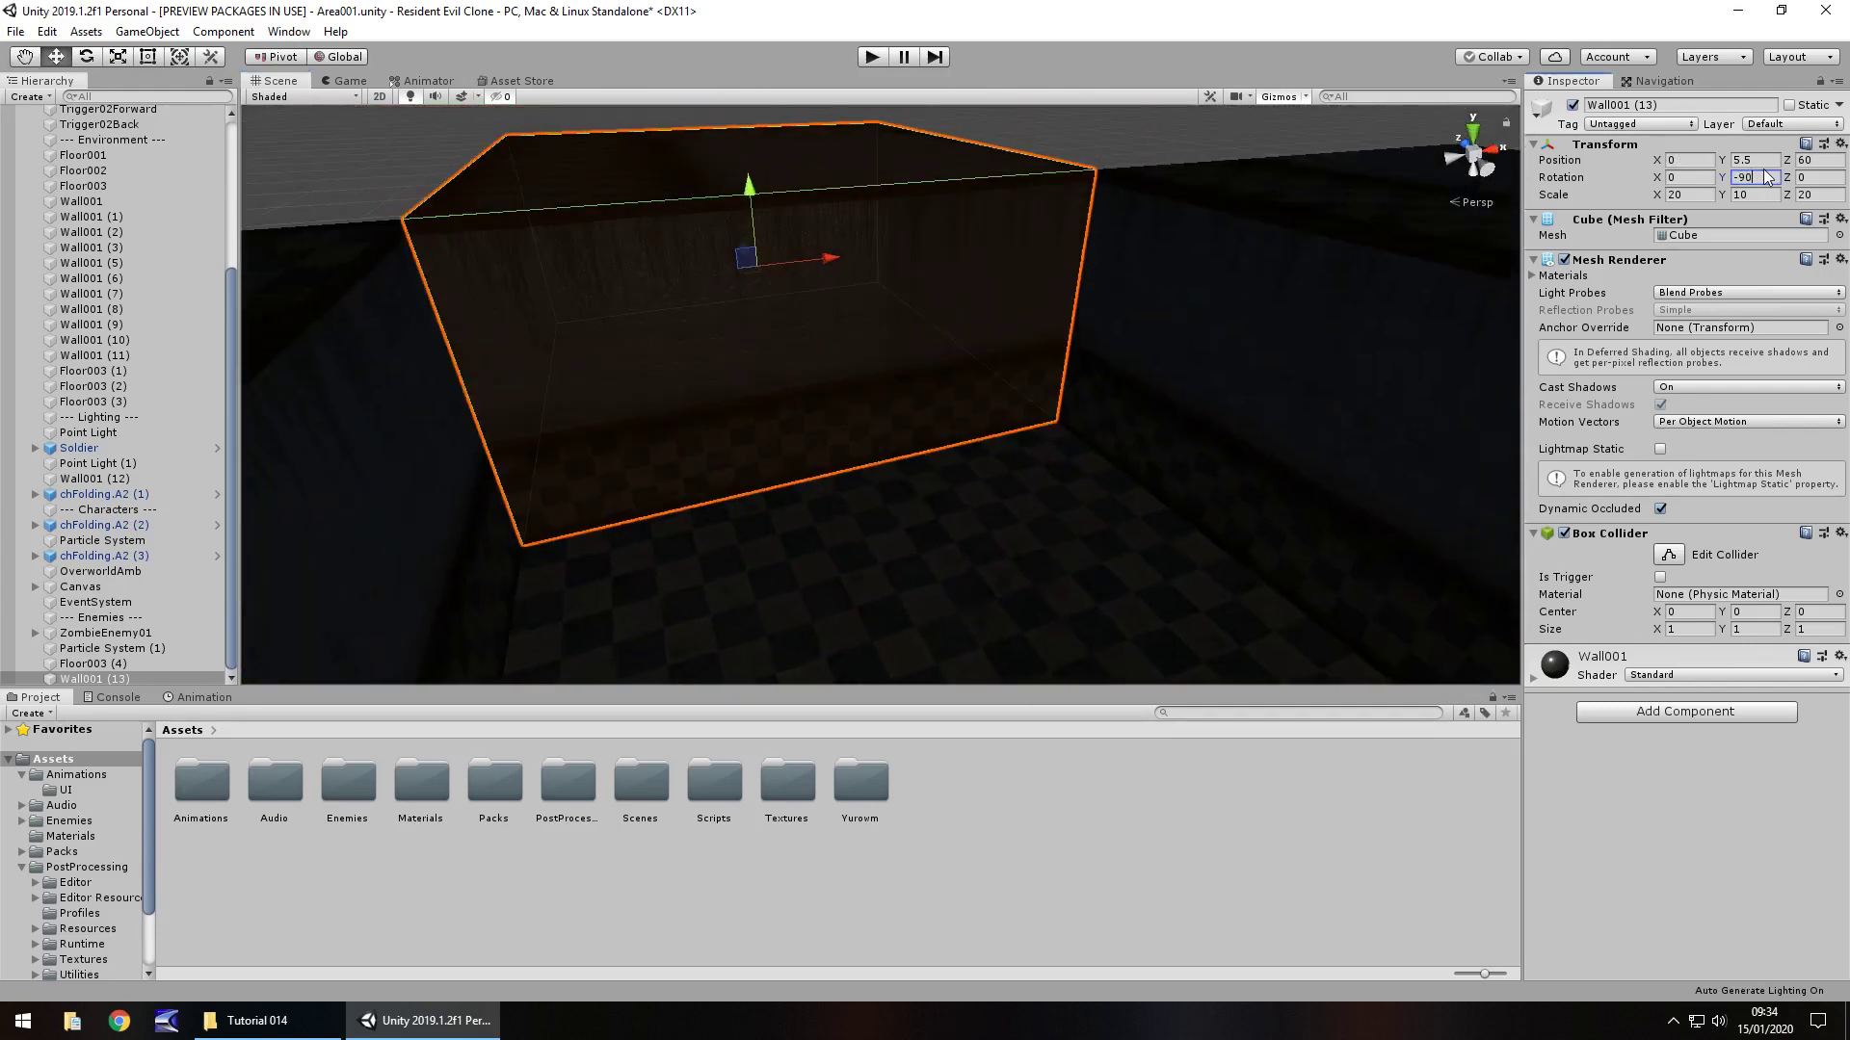
pyautogui.click(328, 154)
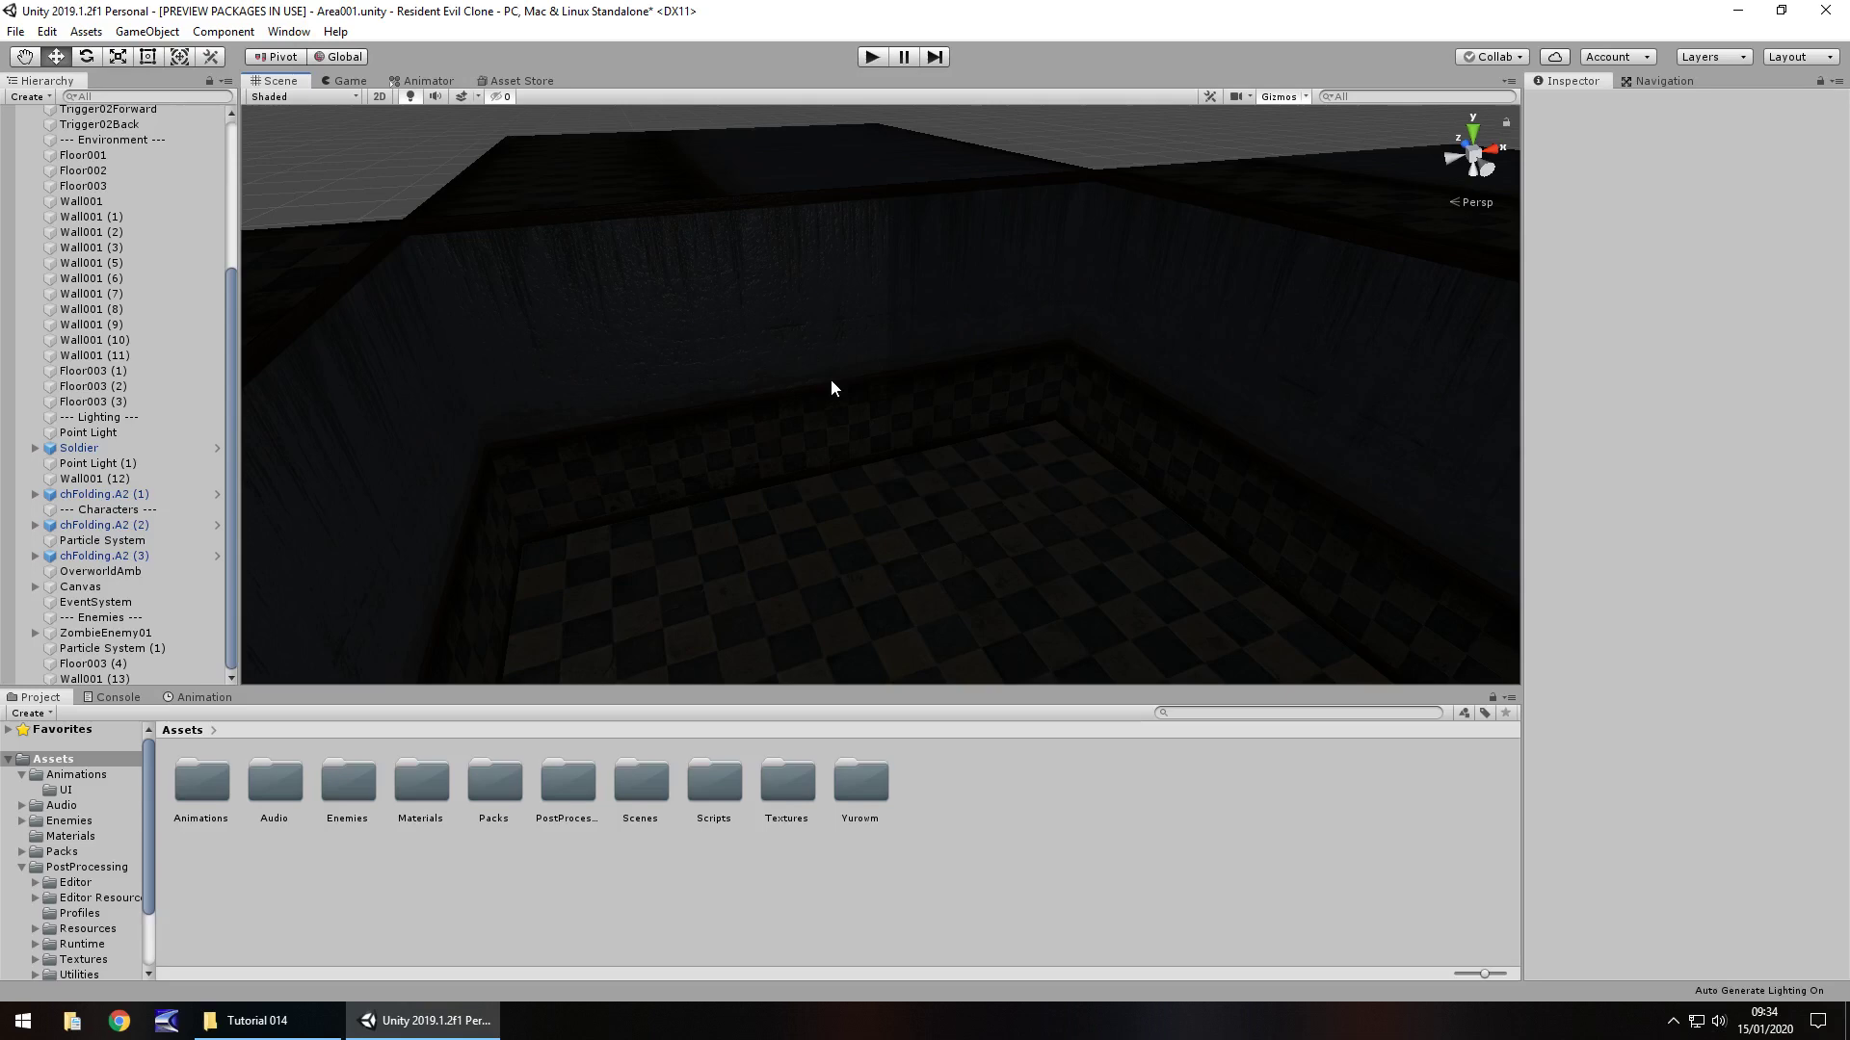
# Duplicate the corridor's ceiling tile and move the copy to Z 40, covering the new section
pyautogui.moveTo(831, 379); pyautogui.dragTo(1389, 384, button='right')
pyautogui.scroll(-4, 997, 362)
pyautogui.moveTo(964, 347)
pyautogui.mouseDown(button='right')
pyautogui.moveTo(937, 343)
pyautogui.moveTo(962, 356)
pyautogui.mouseUp(button='right')
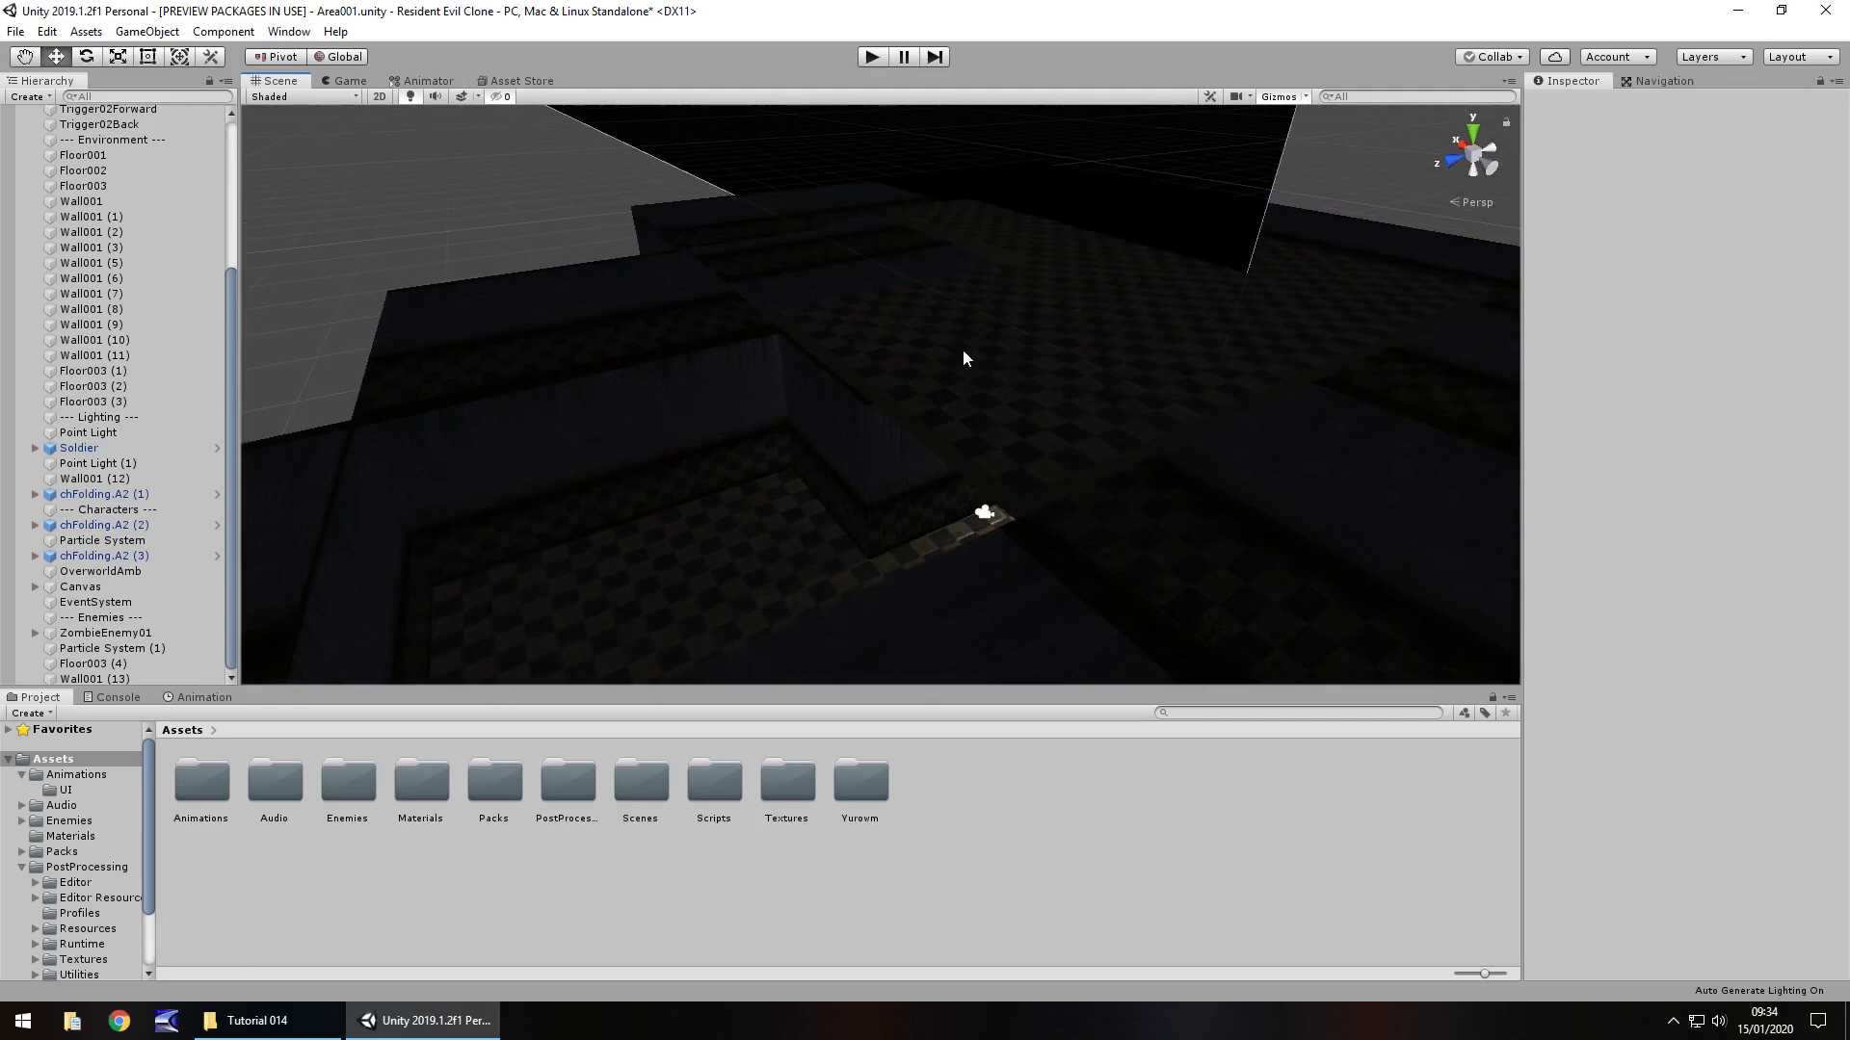
pyautogui.click(966, 357)
pyautogui.hotkey('ctrl', 'd')
pyautogui.moveTo(967, 358); pyautogui.dragTo(722, 455)
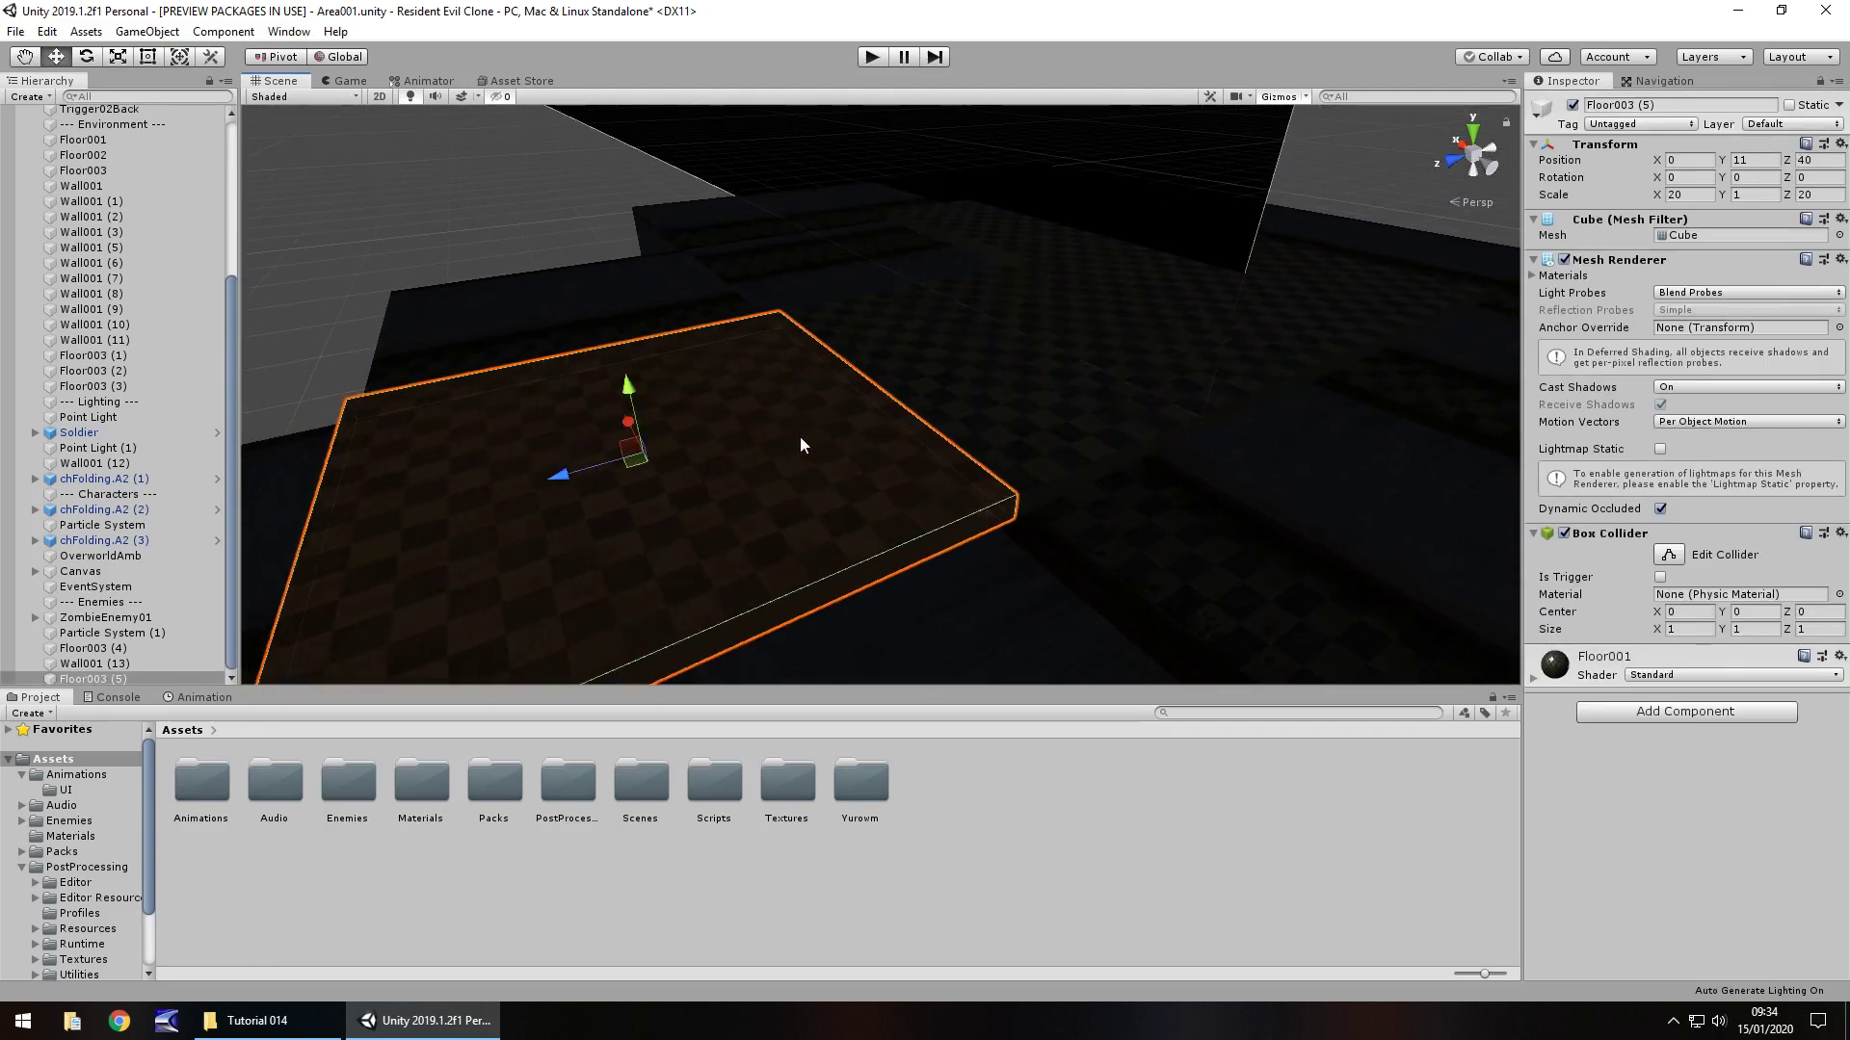
# Duplicate Point Light (1) near the soldier and move the copy to Z 40.58, inside the new section
pyautogui.moveTo(1084, 453); pyautogui.dragTo(1239, 463, button='right')
pyautogui.moveTo(1023, 517); pyautogui.dragTo(1072, 516, button='middle')
pyautogui.moveTo(1073, 516); pyautogui.dragTo(1081, 563, button='right')
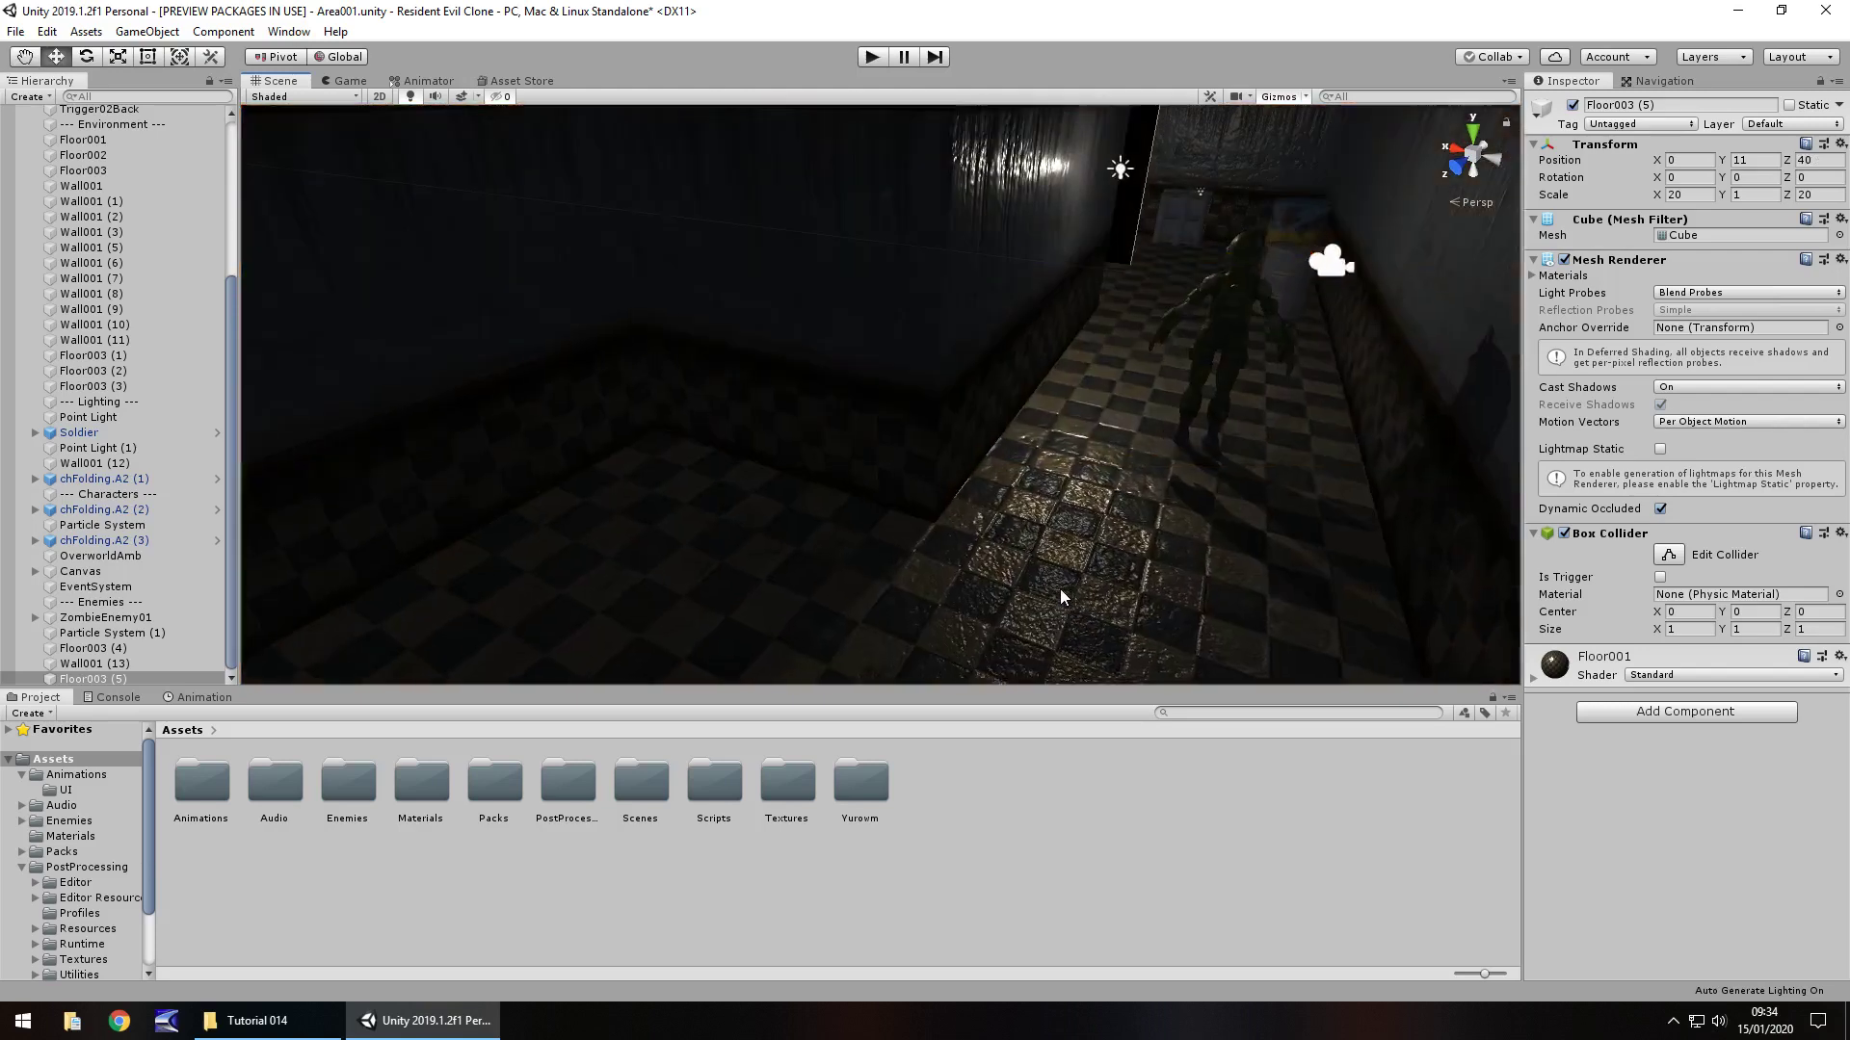
pyautogui.moveTo(1059, 590); pyautogui.dragTo(1022, 444, button='right')
pyautogui.press('Left')
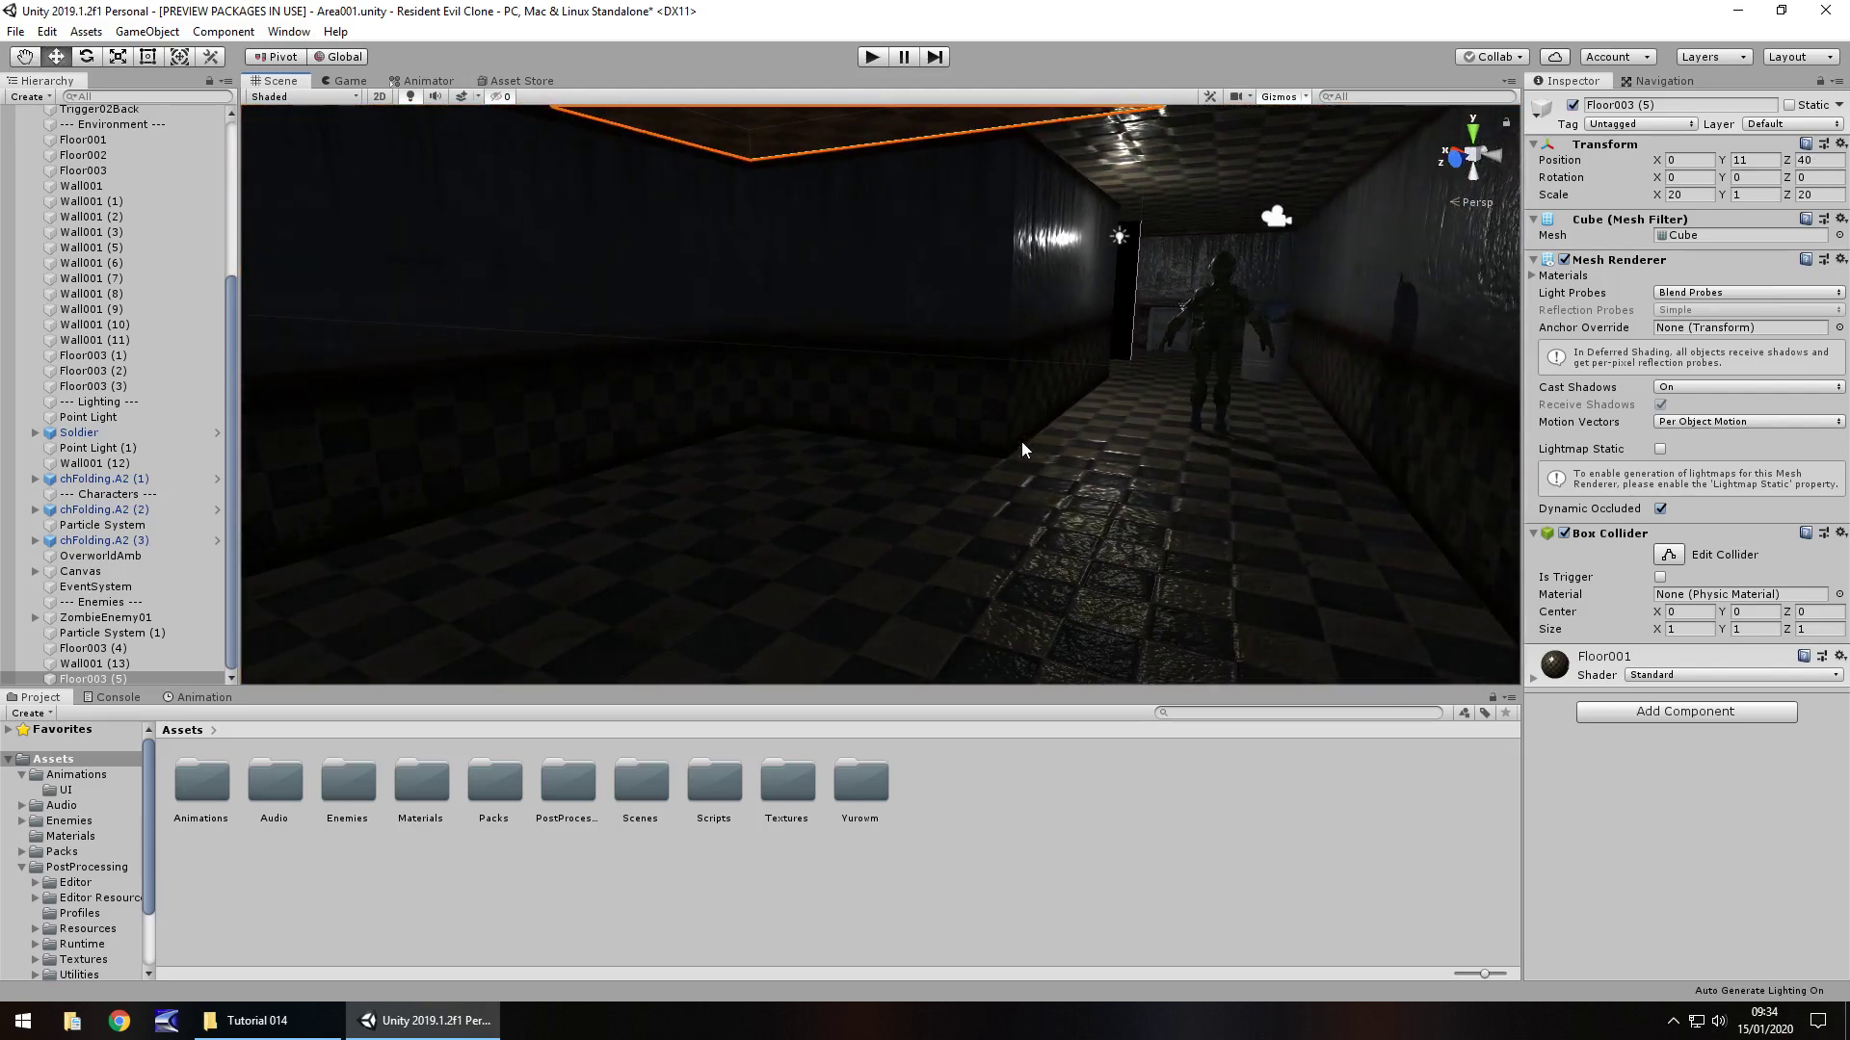
pyautogui.click(1120, 237)
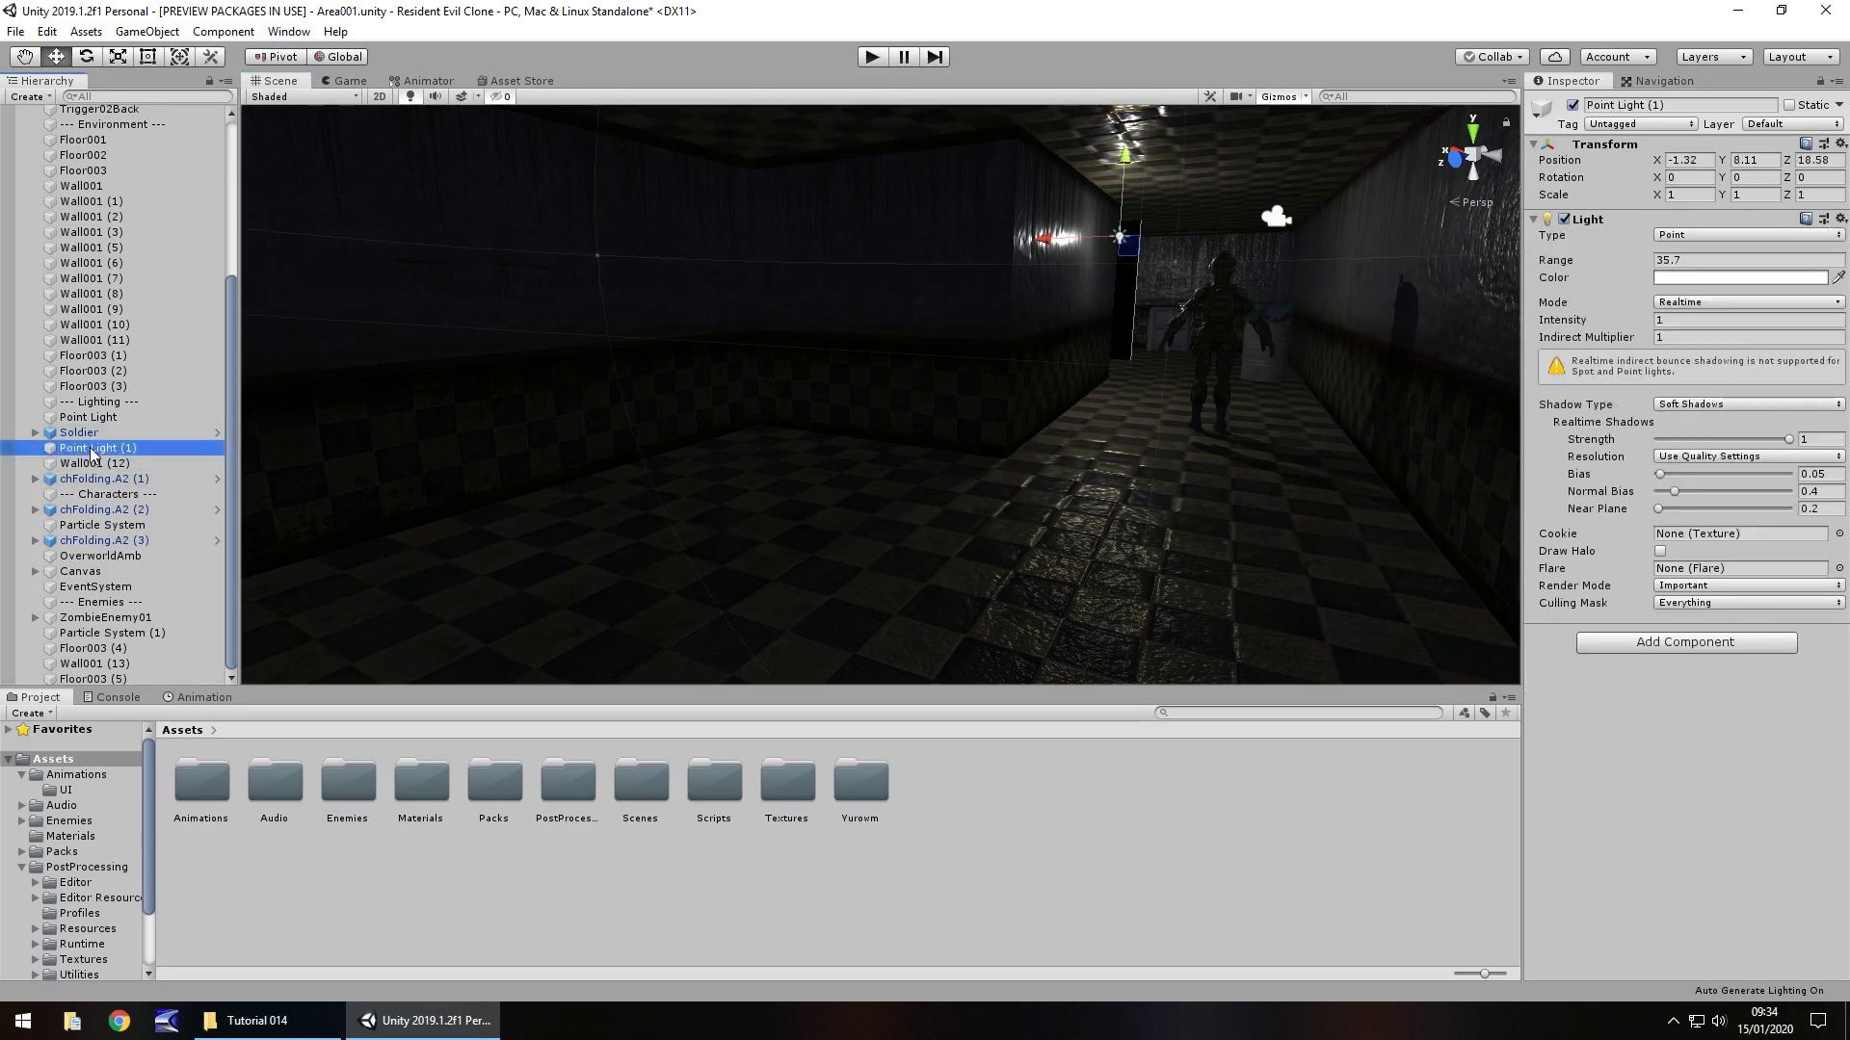
pyautogui.hotkey('ctrl', 'd')
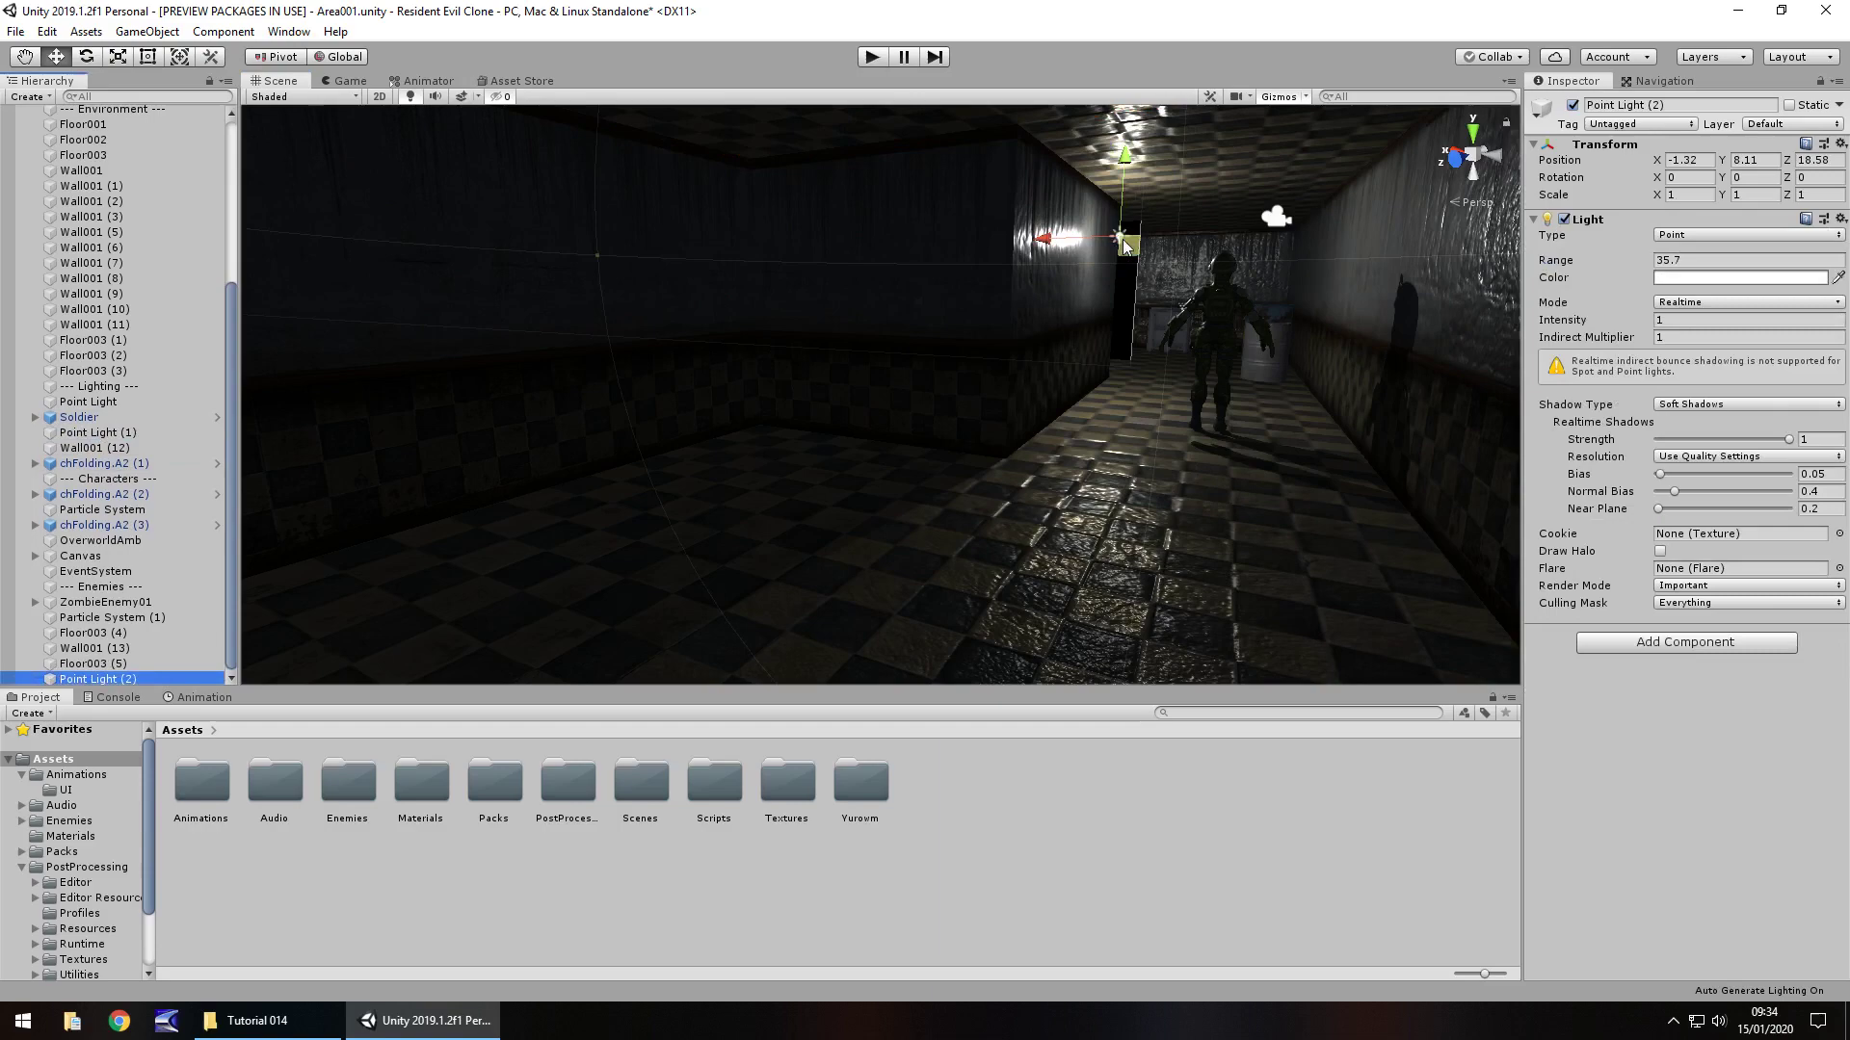
pyautogui.moveTo(1183, 268)
pyautogui.mouseDown(button='right')
pyautogui.moveTo(1226, 304)
pyautogui.moveTo(1171, 289)
pyautogui.moveTo(1148, 257)
pyautogui.mouseUp(button='right')
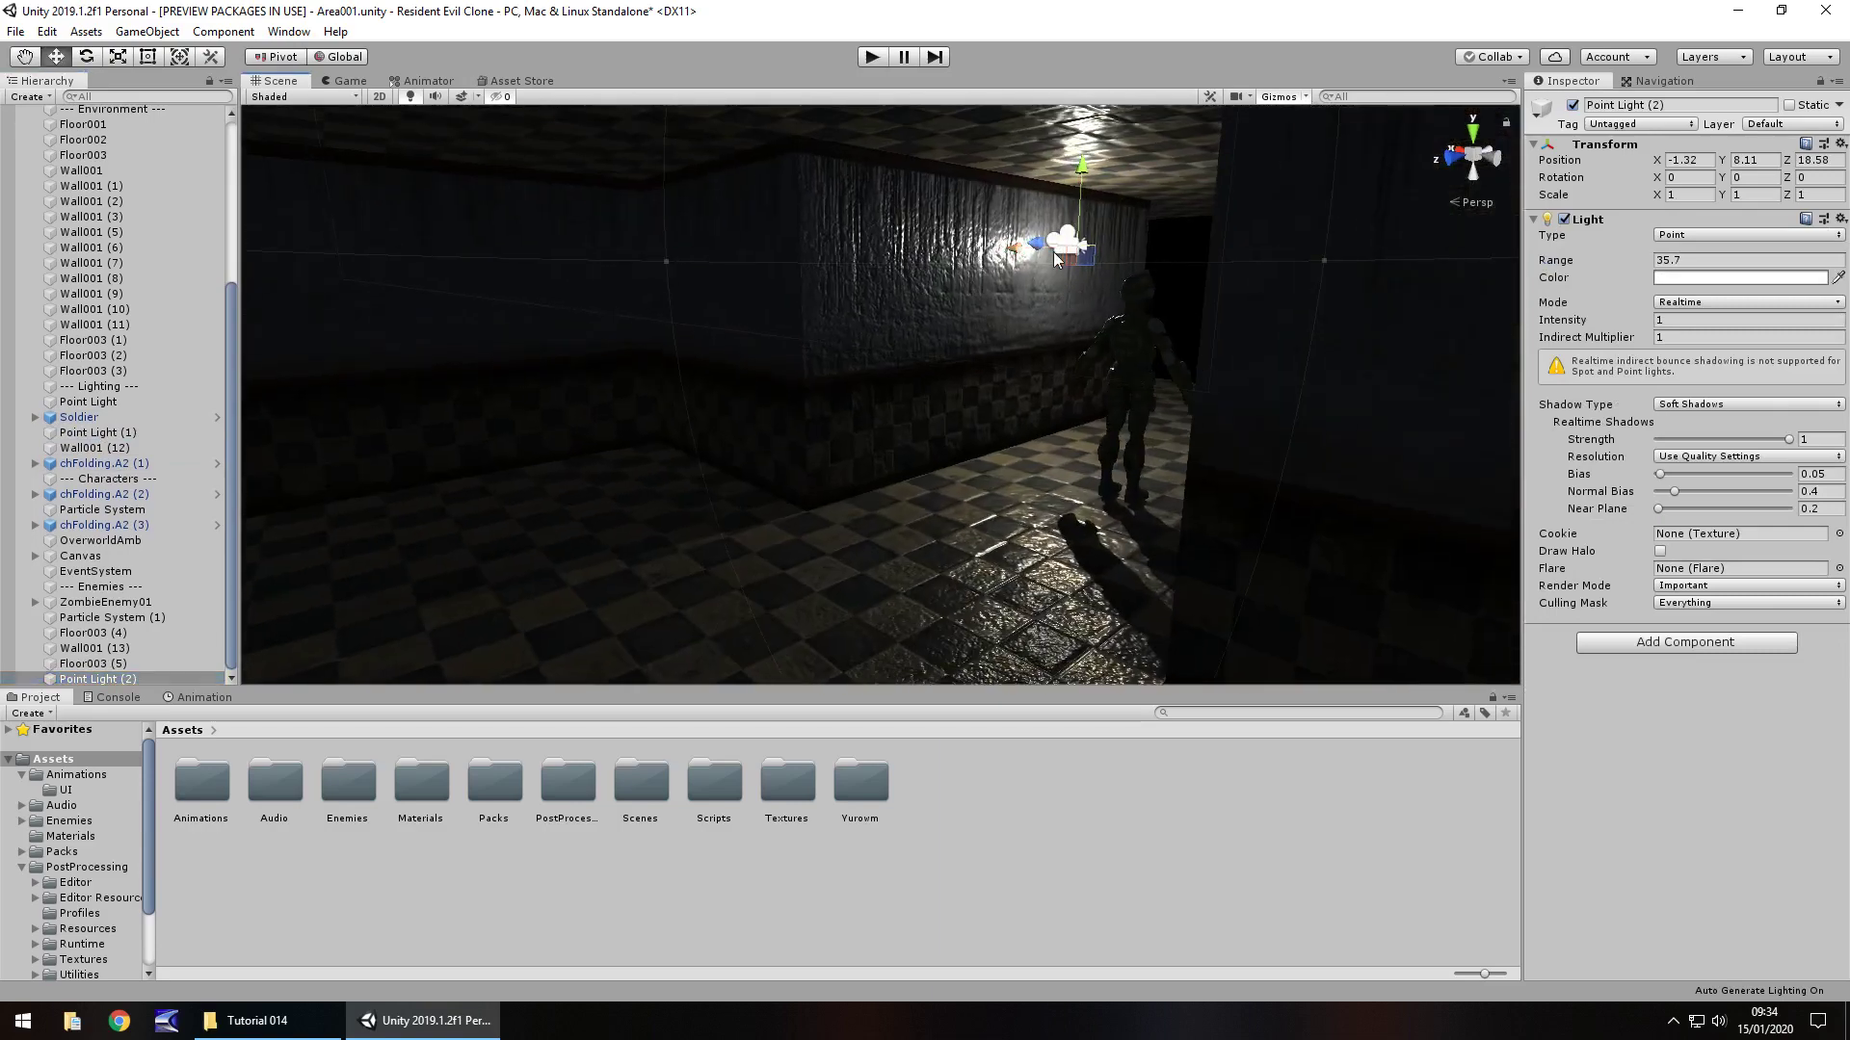
pyautogui.moveTo(1033, 251); pyautogui.dragTo(765, 264)
pyautogui.moveTo(765, 264); pyautogui.dragTo(867, 233, button='right')
pyautogui.moveTo(841, 187); pyautogui.dragTo(724, 189)
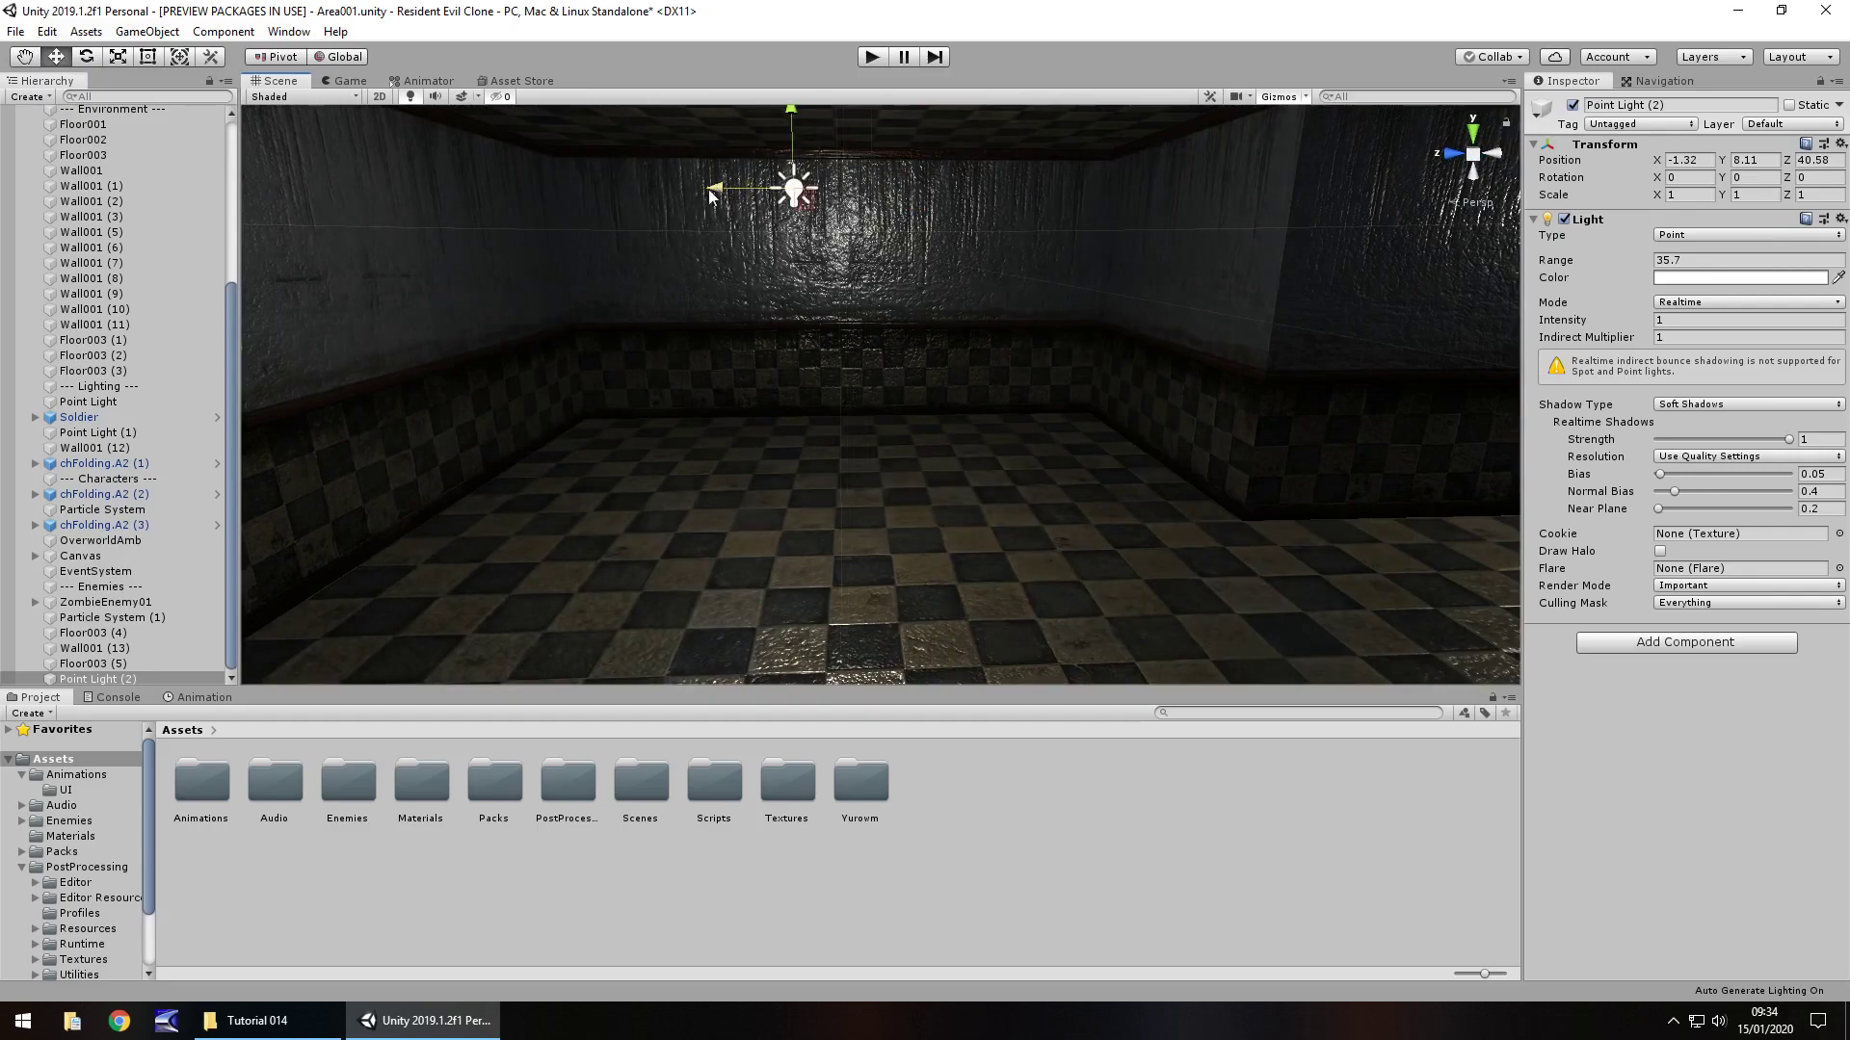
# Look over the lighting in the extended corridor, the adjoining room and the corner beside the soldier
pyautogui.scroll(2, 1219, 354)
pyautogui.scroll(-6, 1188, 389)
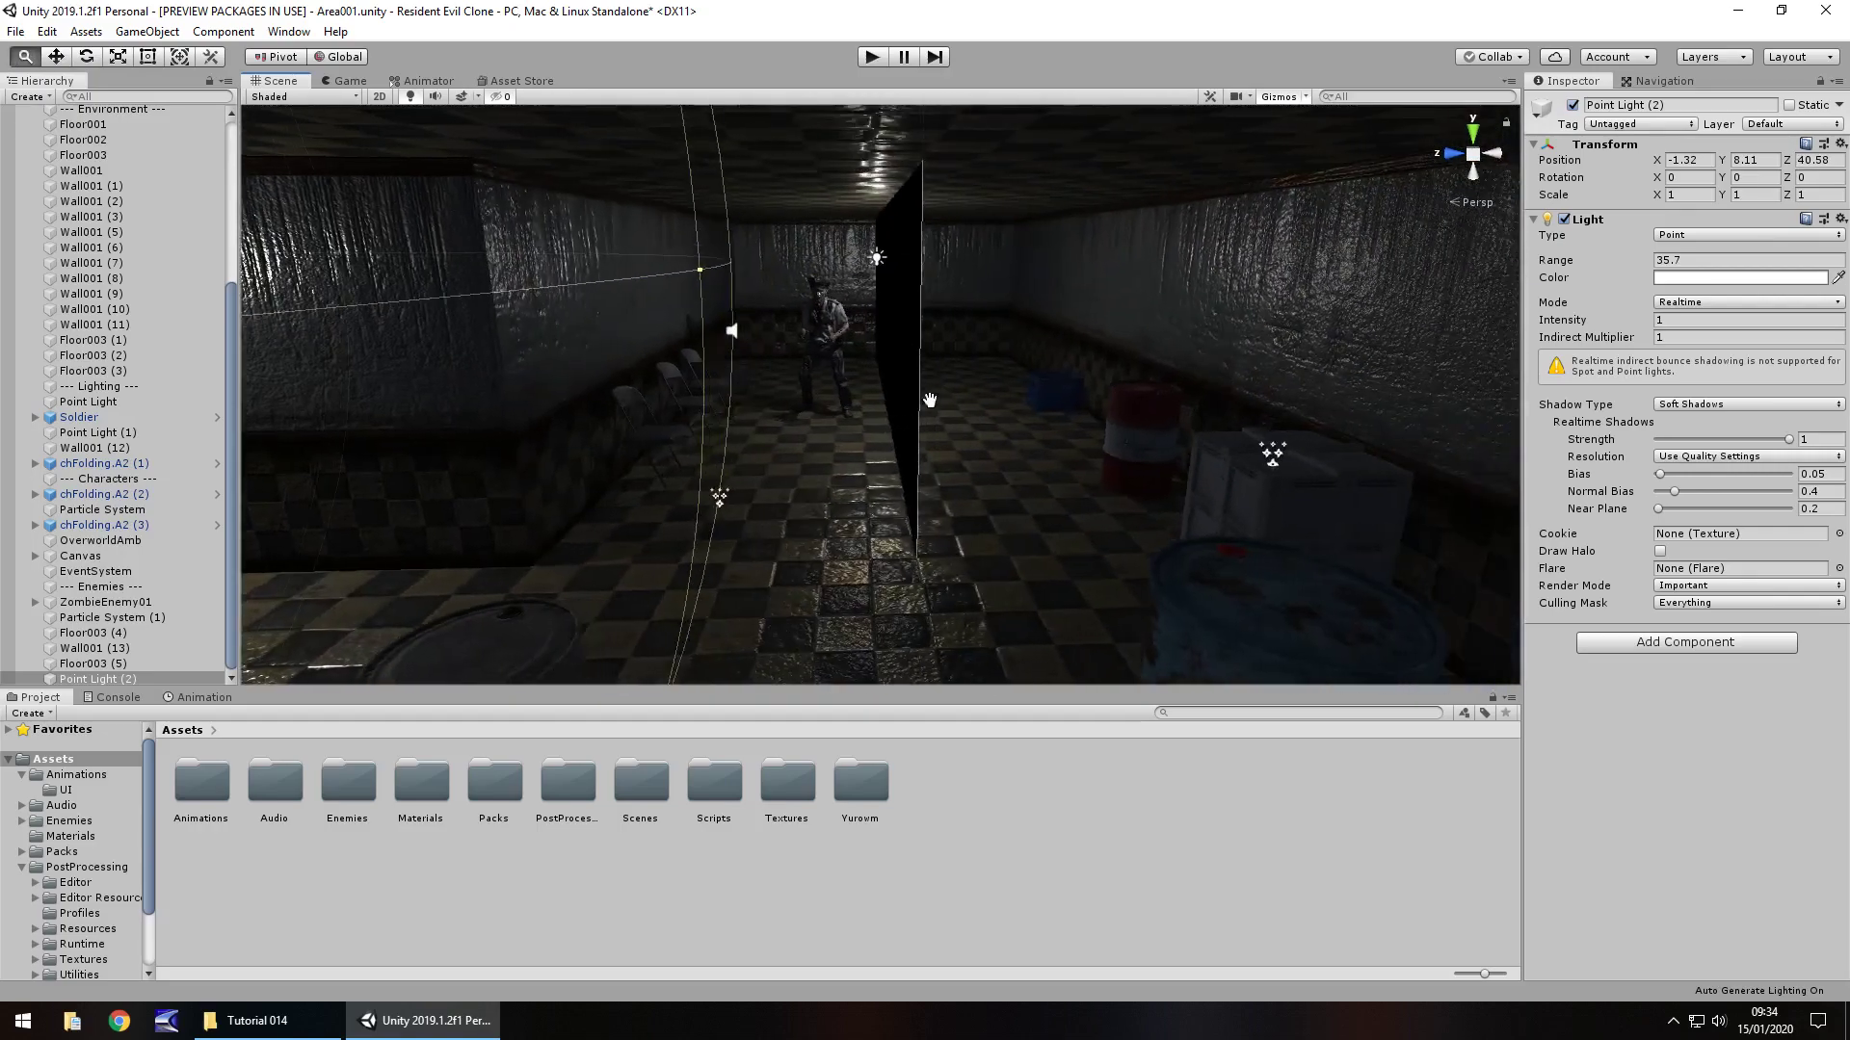
pyautogui.scroll(6, 917, 398)
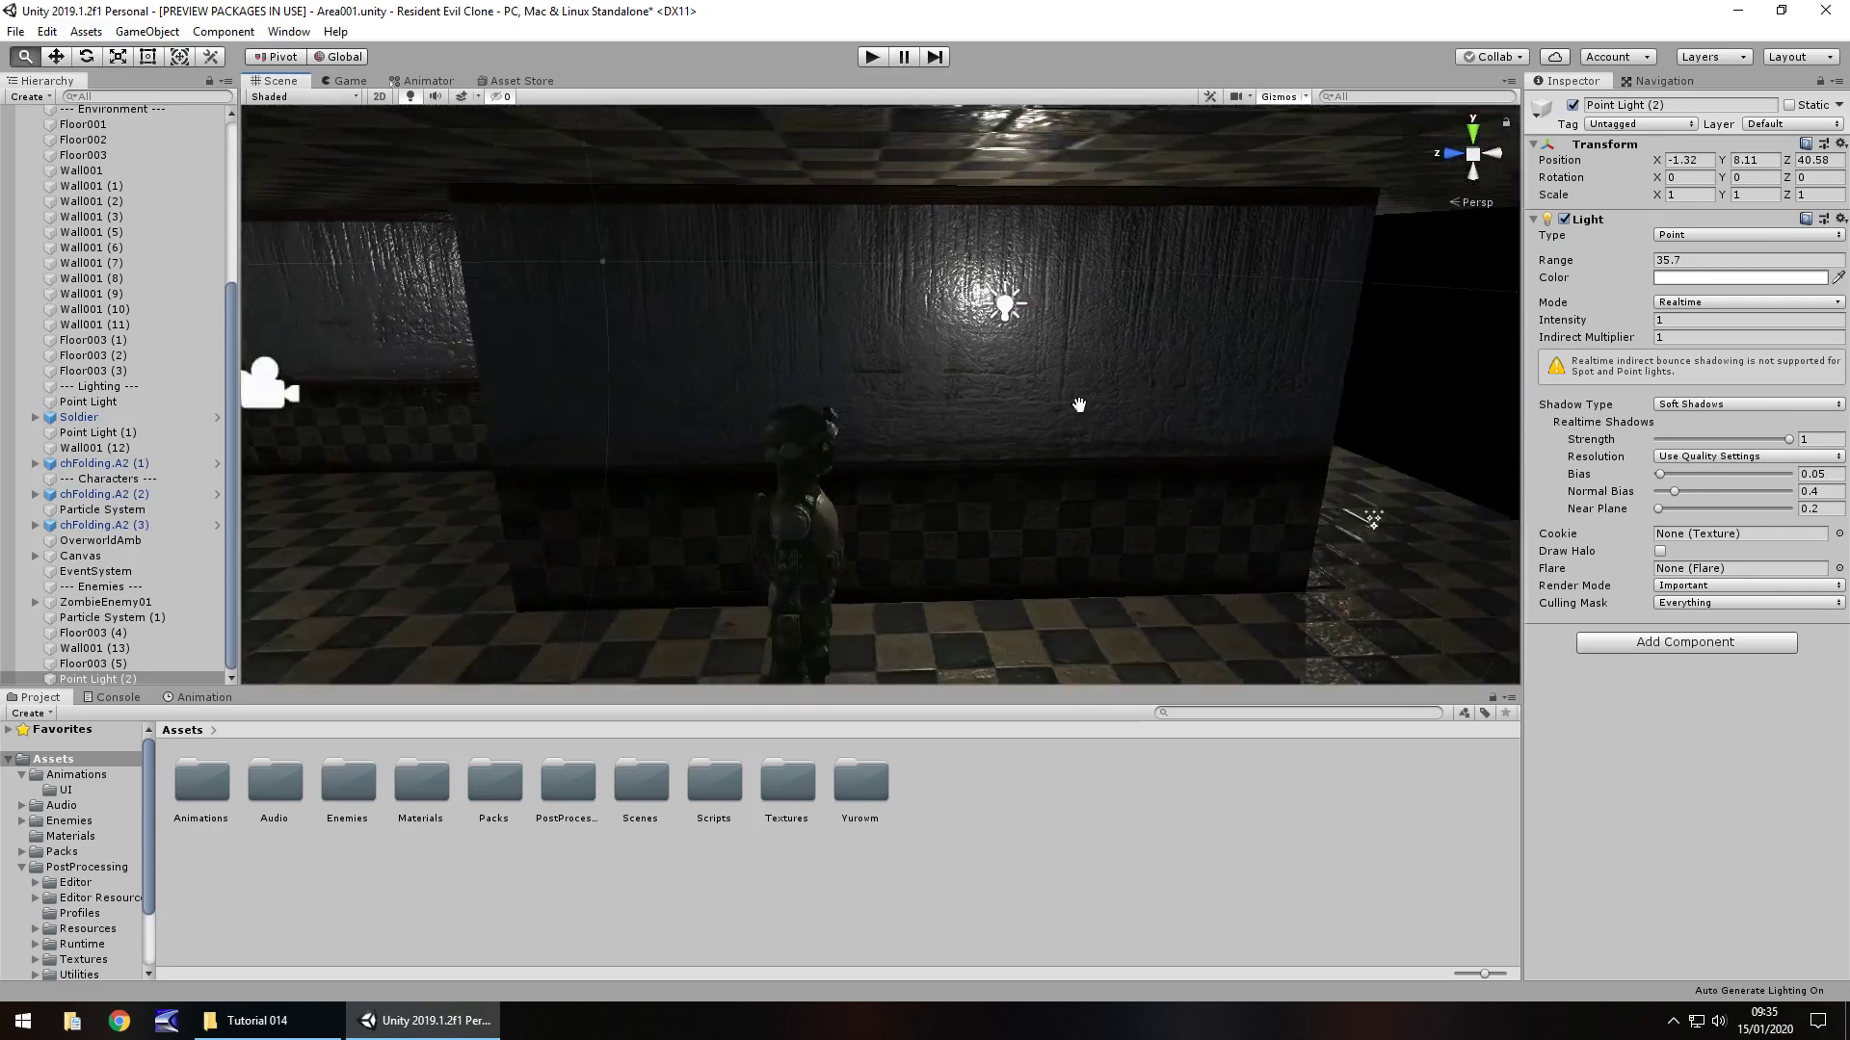
pyautogui.moveTo(1195, 406); pyautogui.dragTo(1096, 421, button='middle')
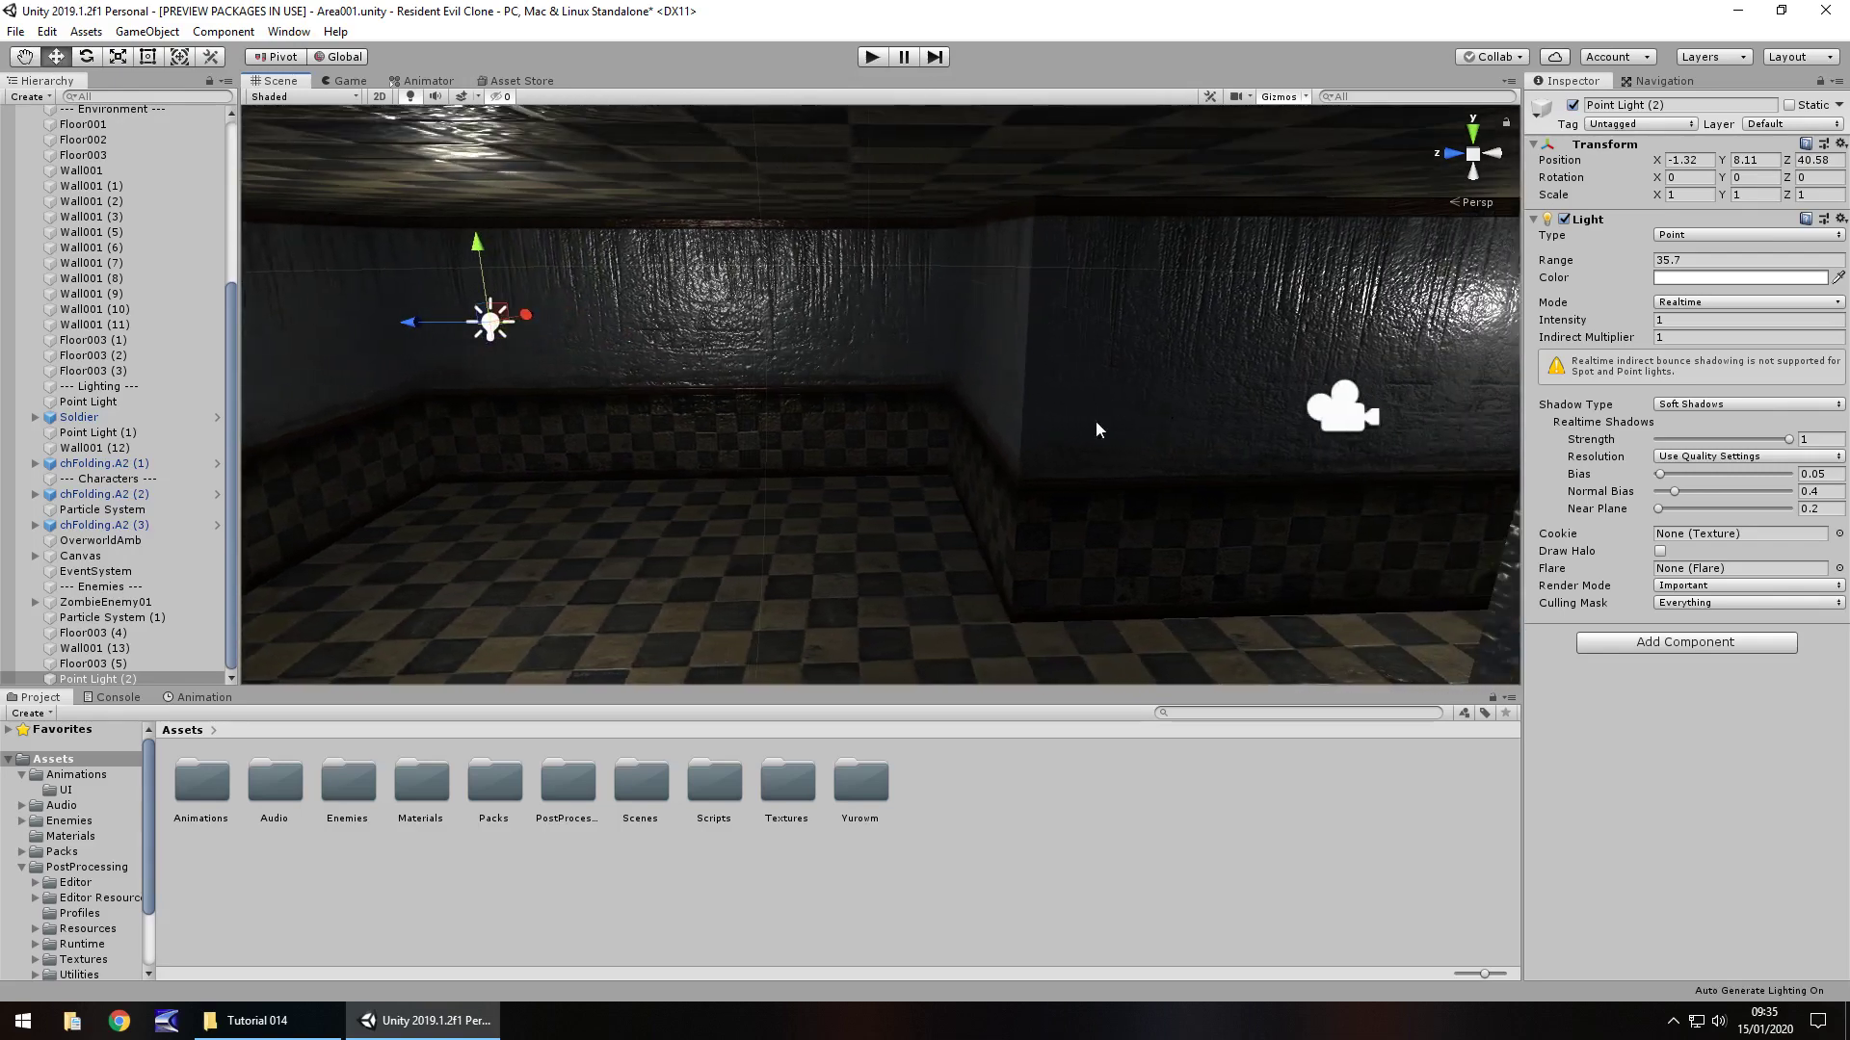
pyautogui.moveTo(1029, 424); pyautogui.dragTo(1216, 443, button='right')
pyautogui.press('Left')
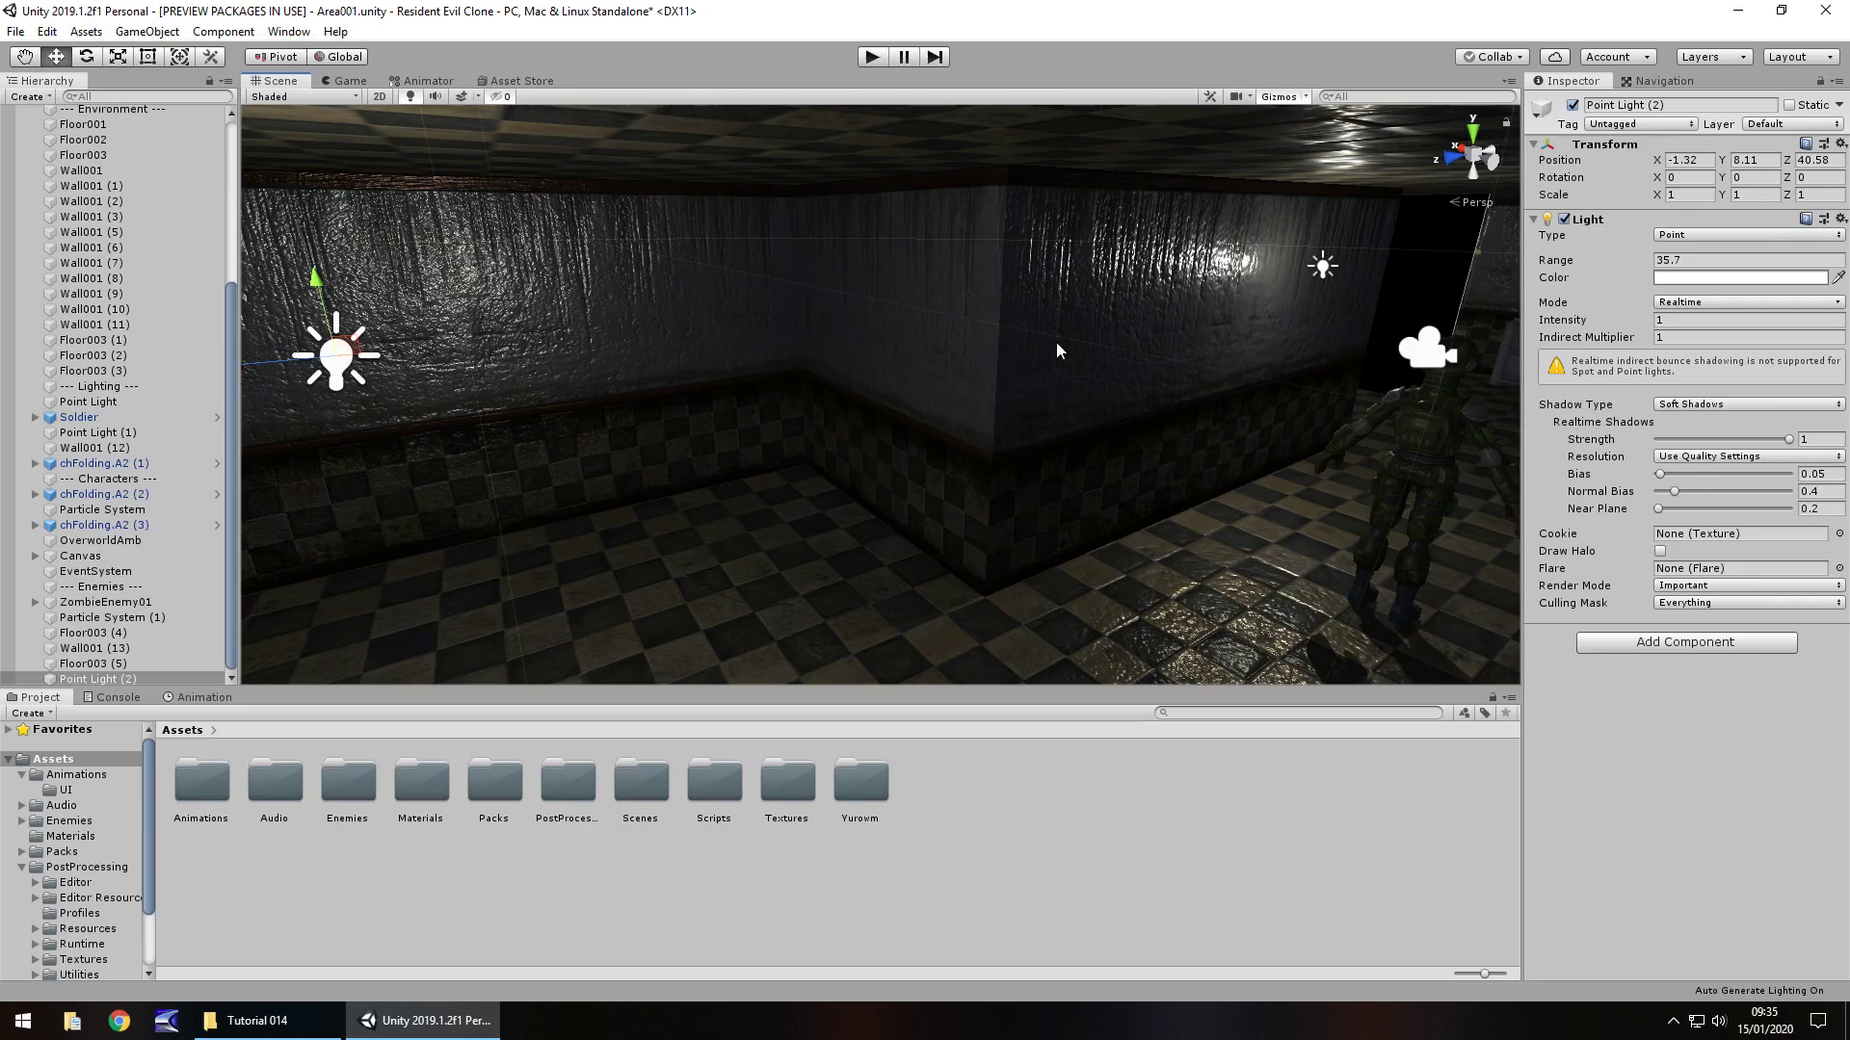
pyautogui.moveTo(1048, 345); pyautogui.dragTo(1106, 361, button='right')
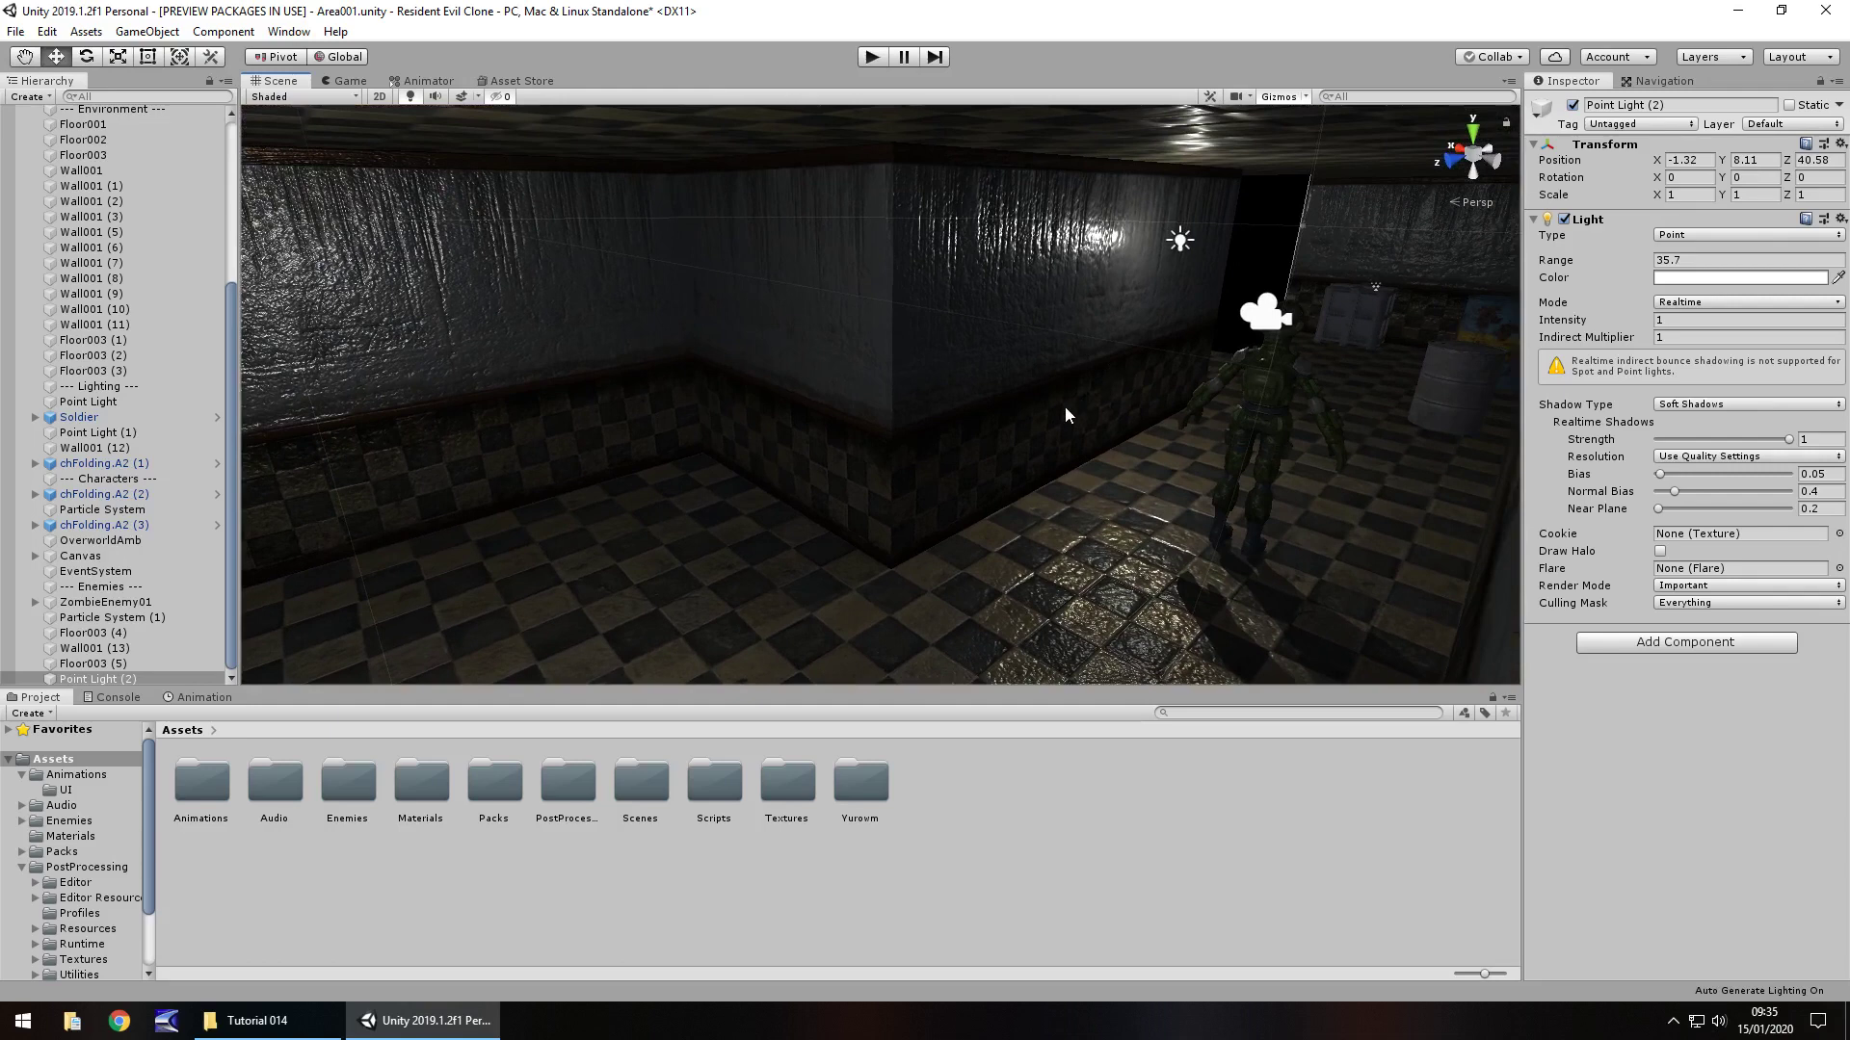
# Duplicate Camera01, place the copy below Camera03 in the object list and rename it Camera04
pyautogui.click(1263, 322)
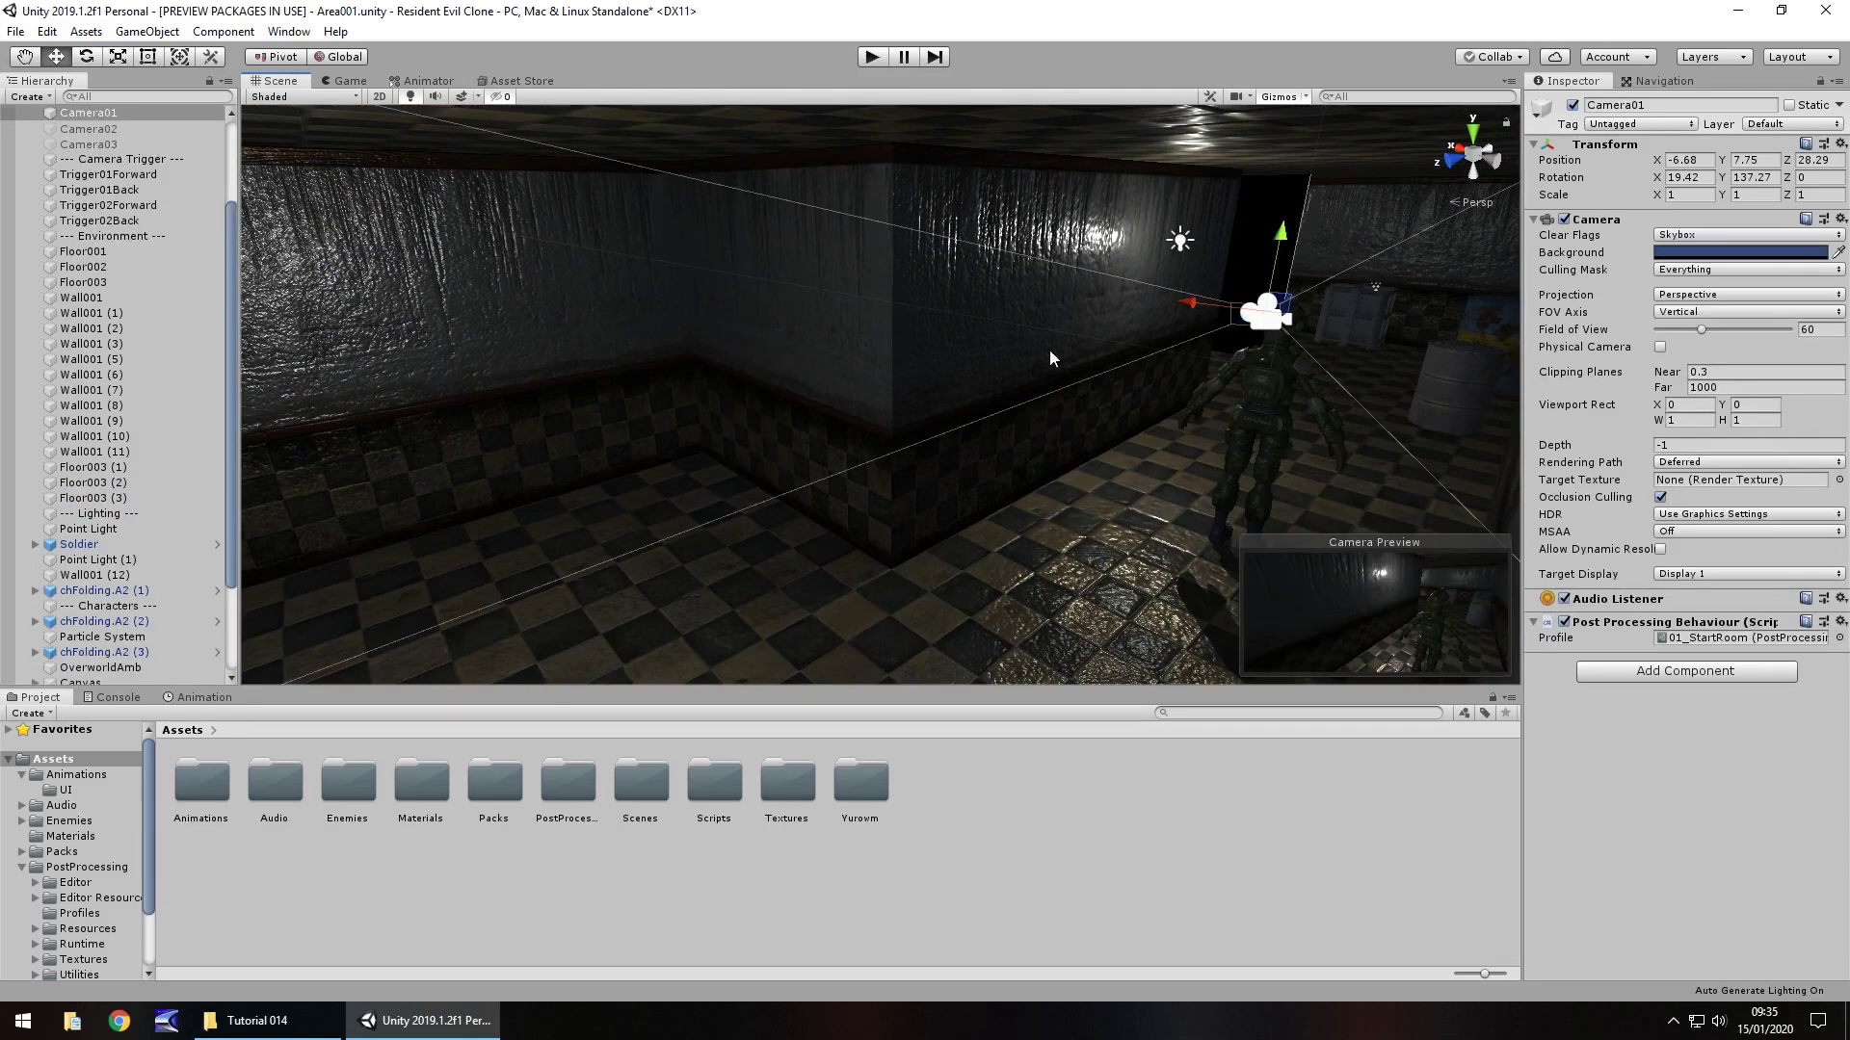
pyautogui.scroll(4, 121, 156)
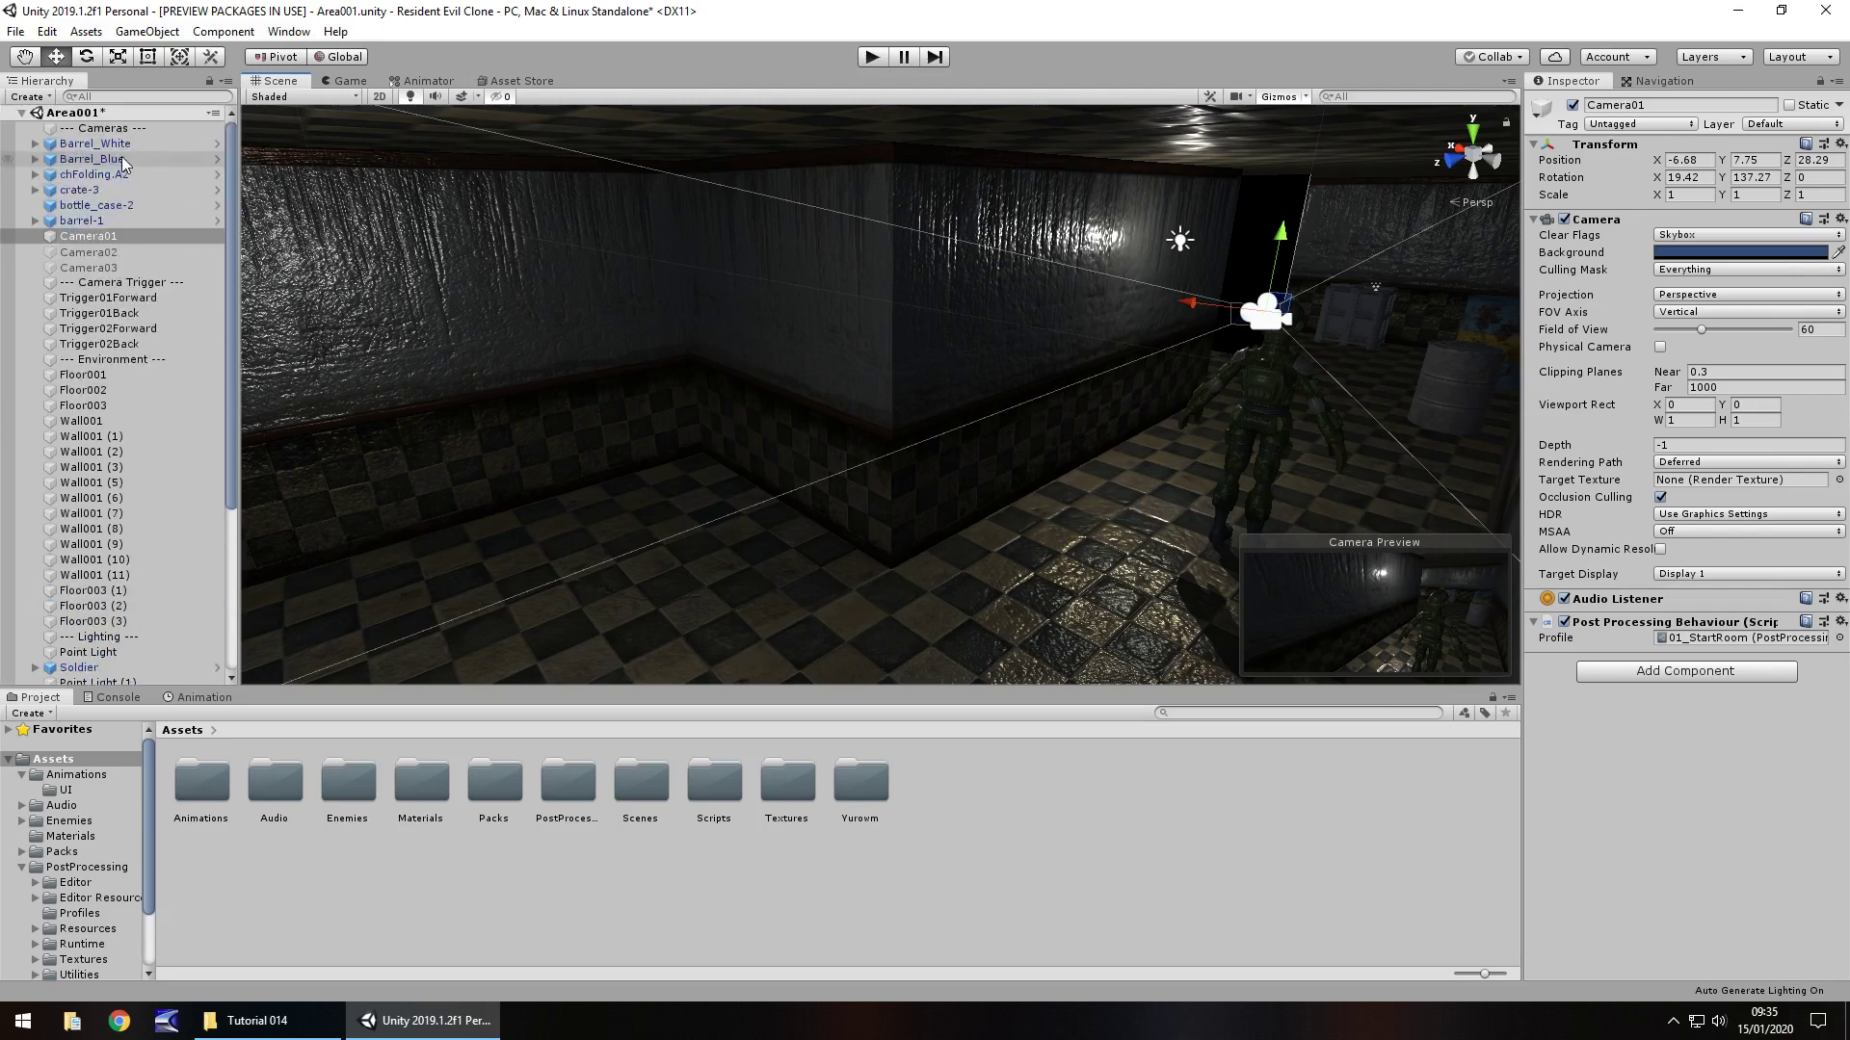
pyautogui.click(122, 235)
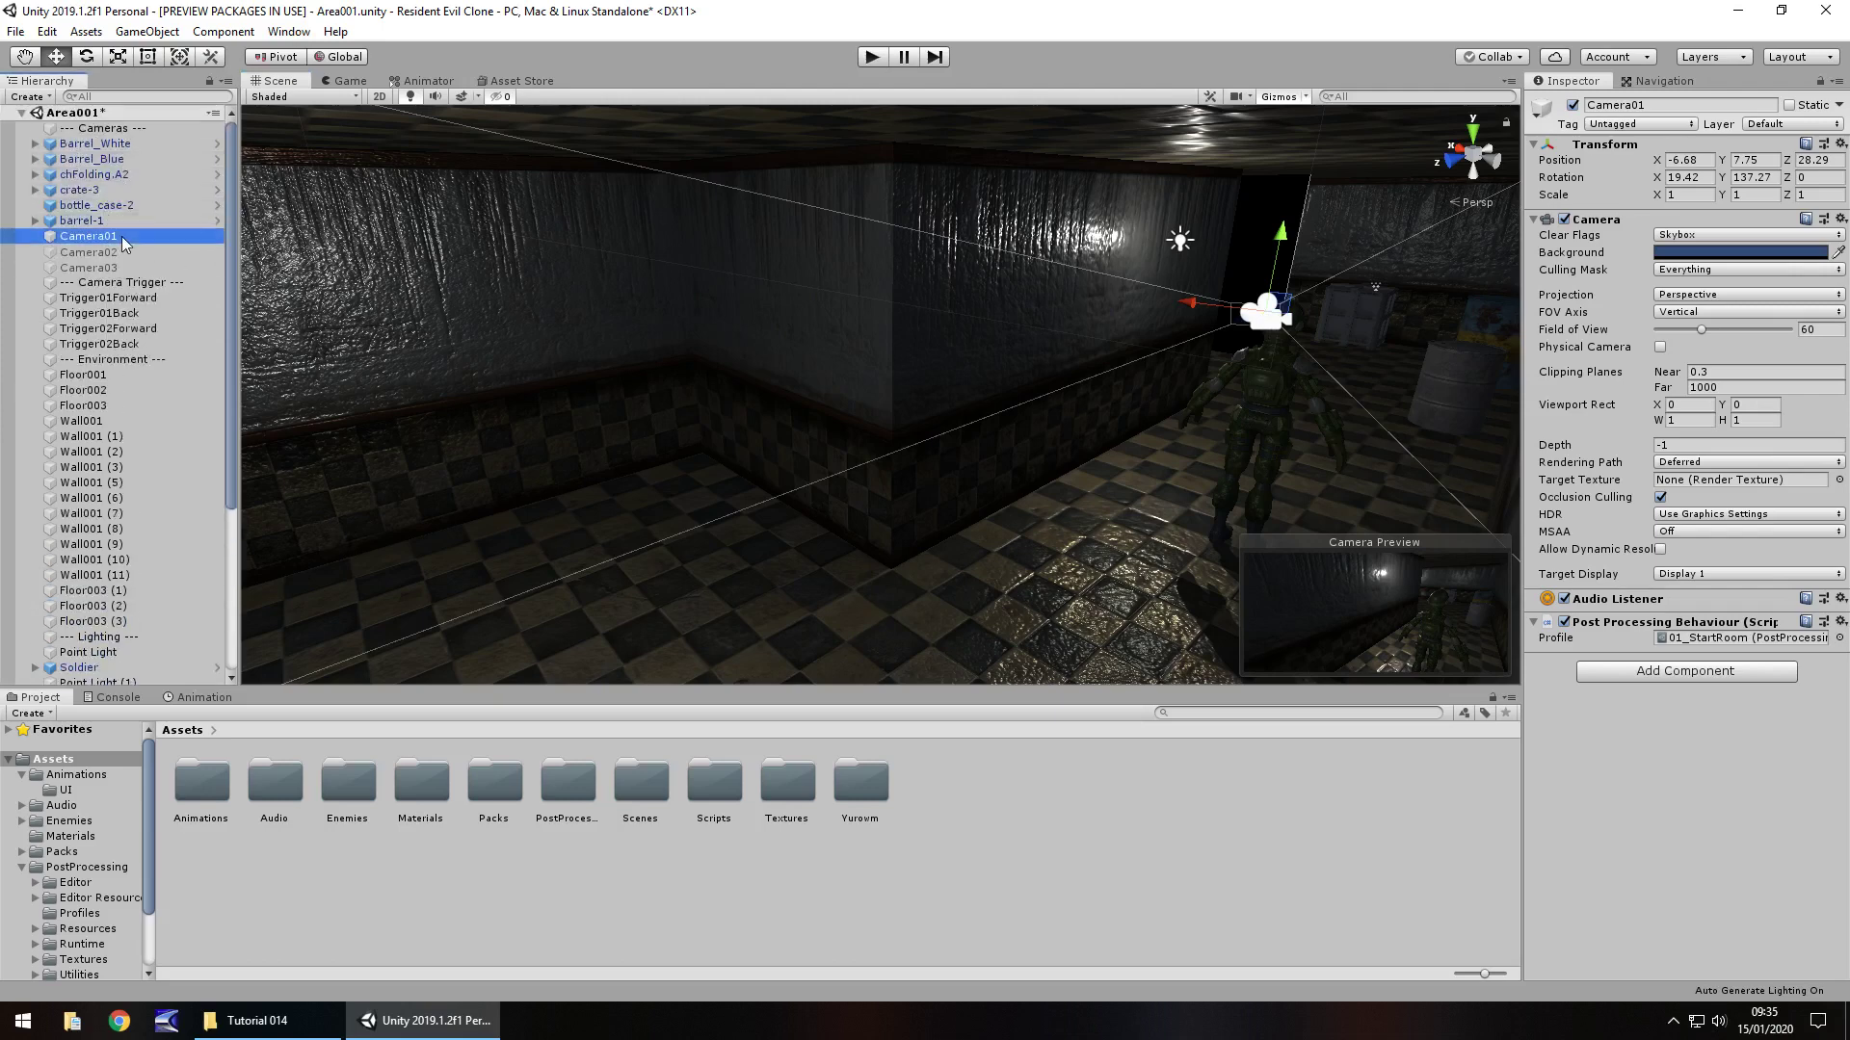
pyautogui.hotkey('ctrl', 'd')
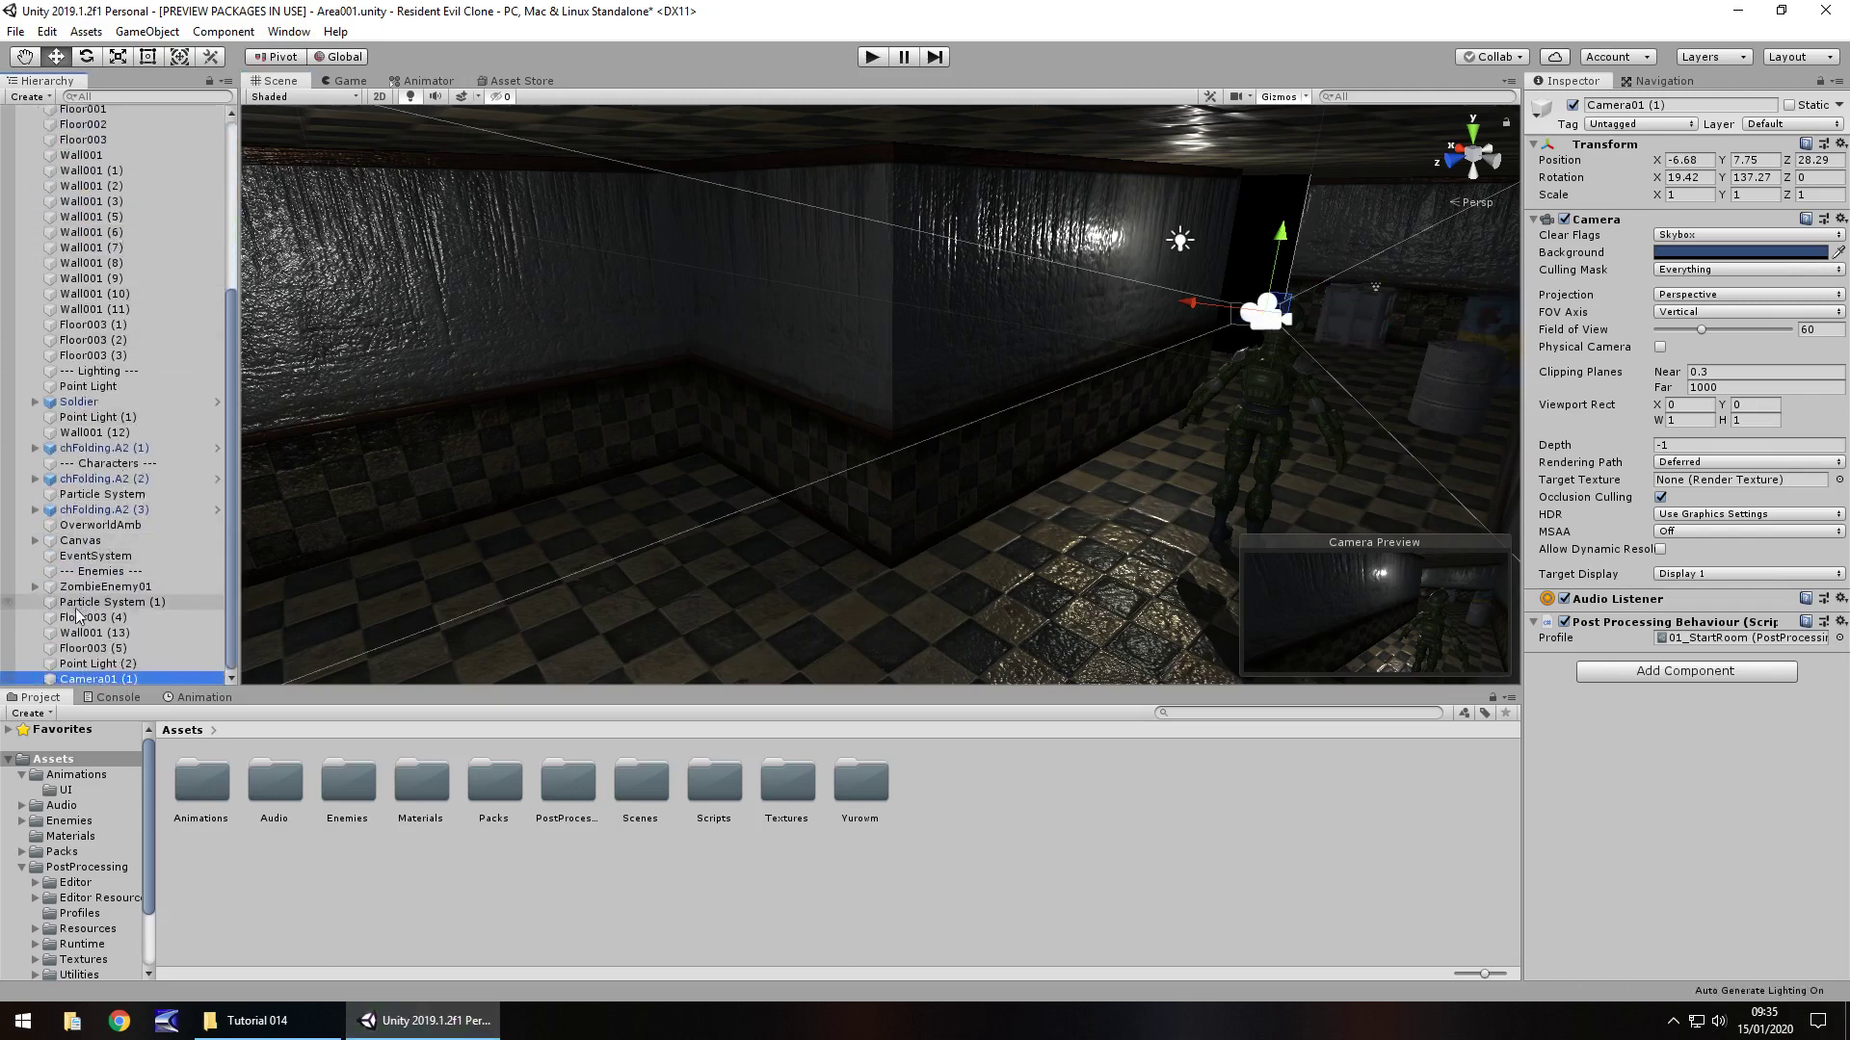
pyautogui.moveTo(94, 684); pyautogui.dragTo(154, 287)
pyautogui.click(94, 275)
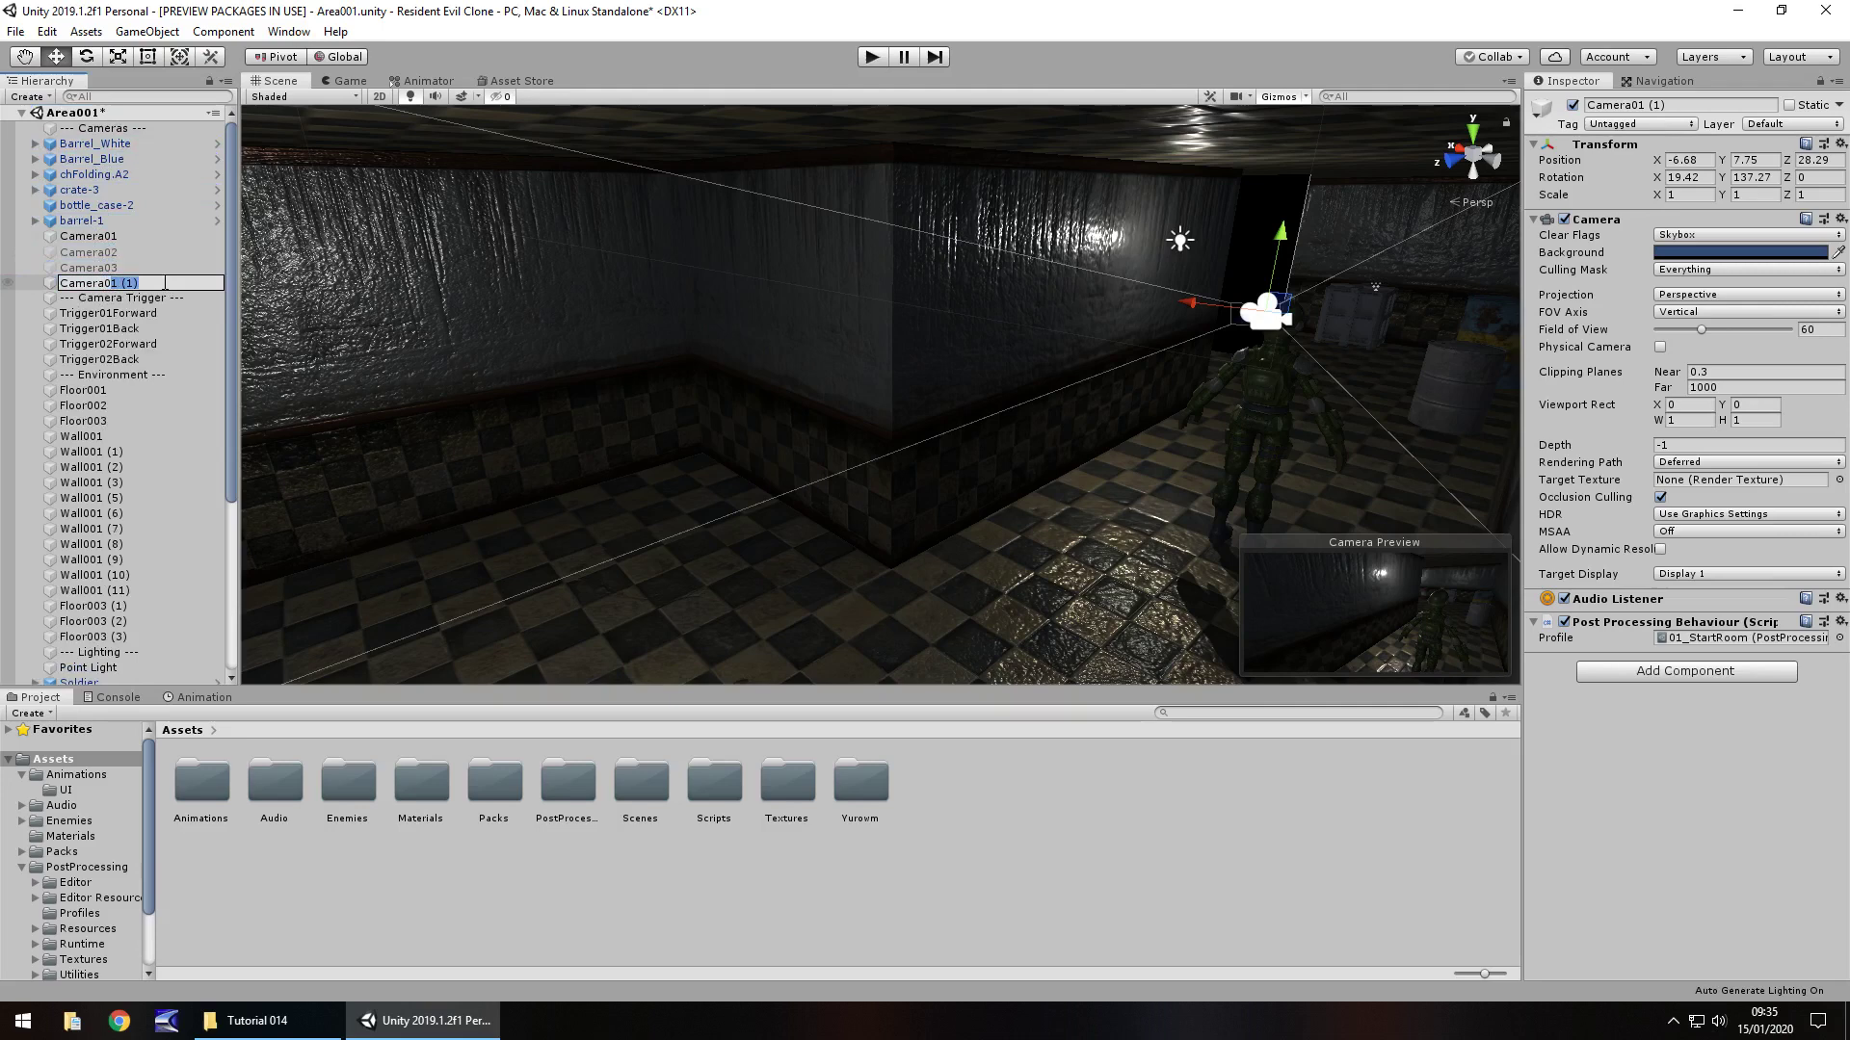
pyautogui.write('4')
pyautogui.press('Return')
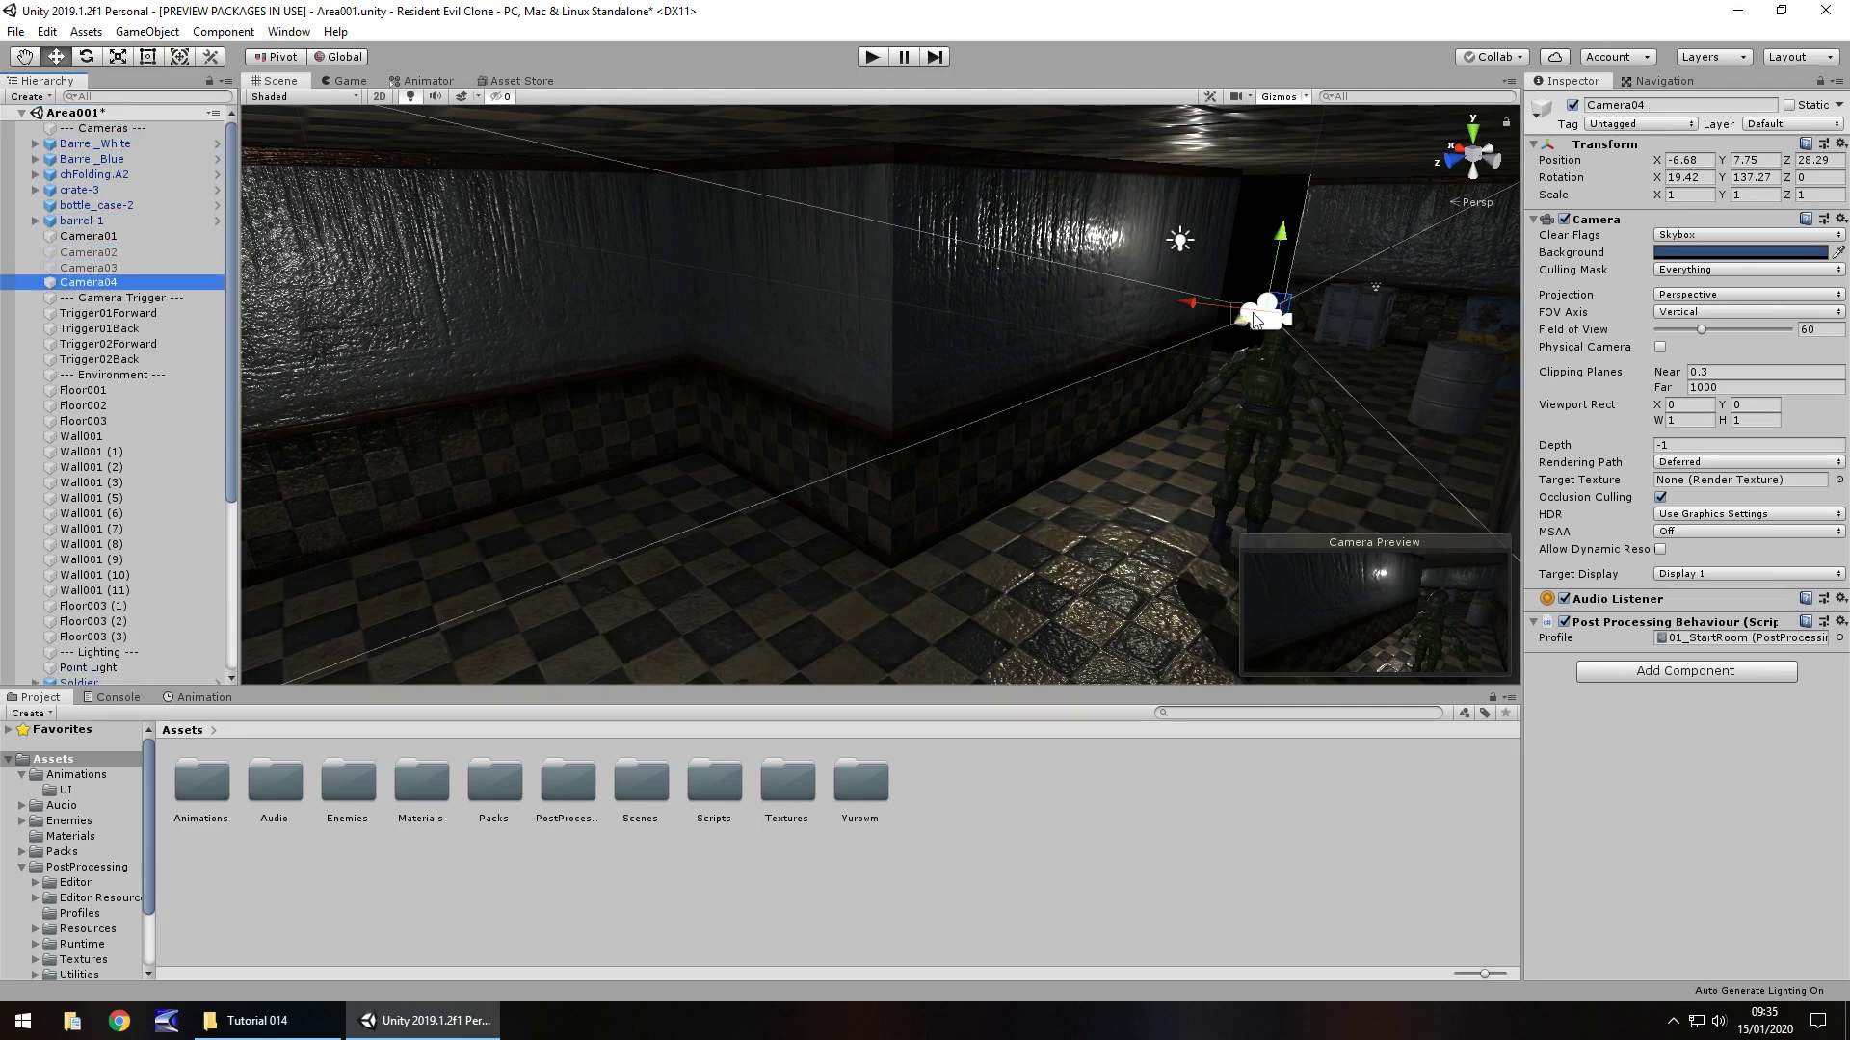
# Move Camera04 into the new corridor section, to X 3.82 and Z 46.29
pyautogui.moveTo(1250, 329); pyautogui.dragTo(887, 438)
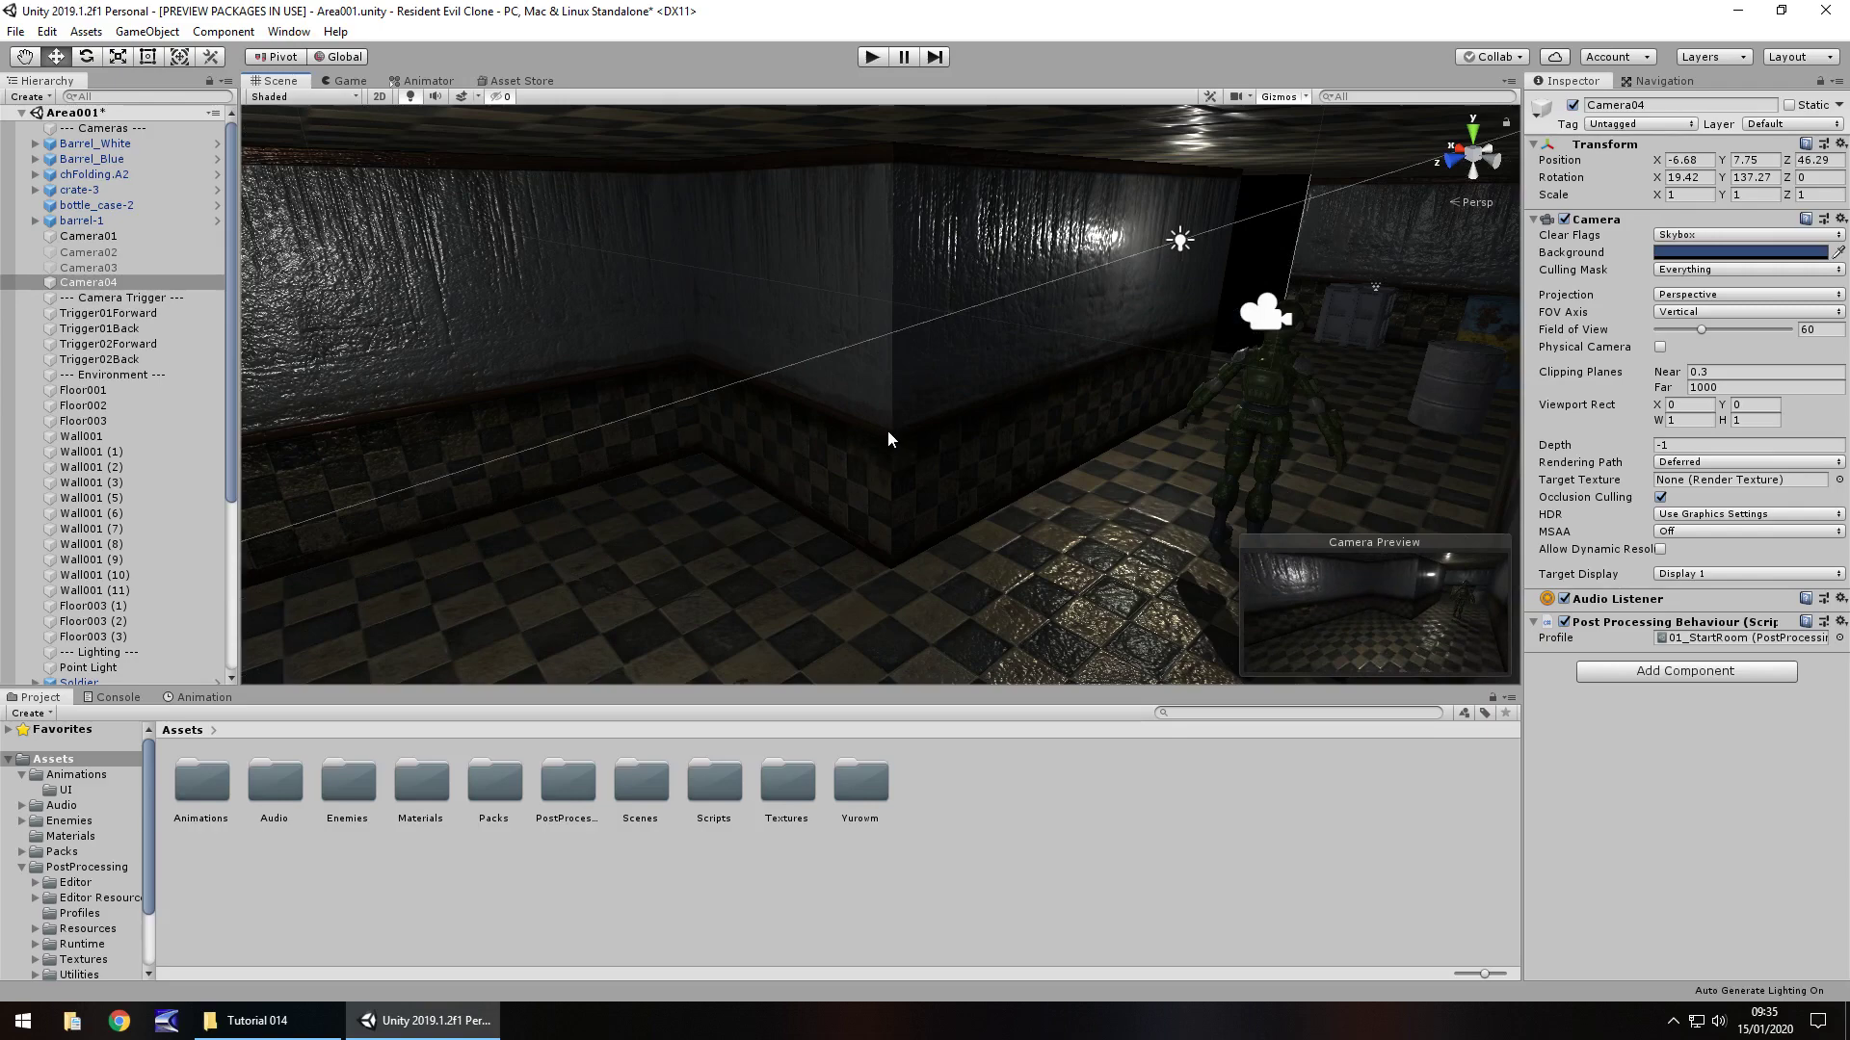
pyautogui.moveTo(1025, 345); pyautogui.dragTo(528, 347, button='right')
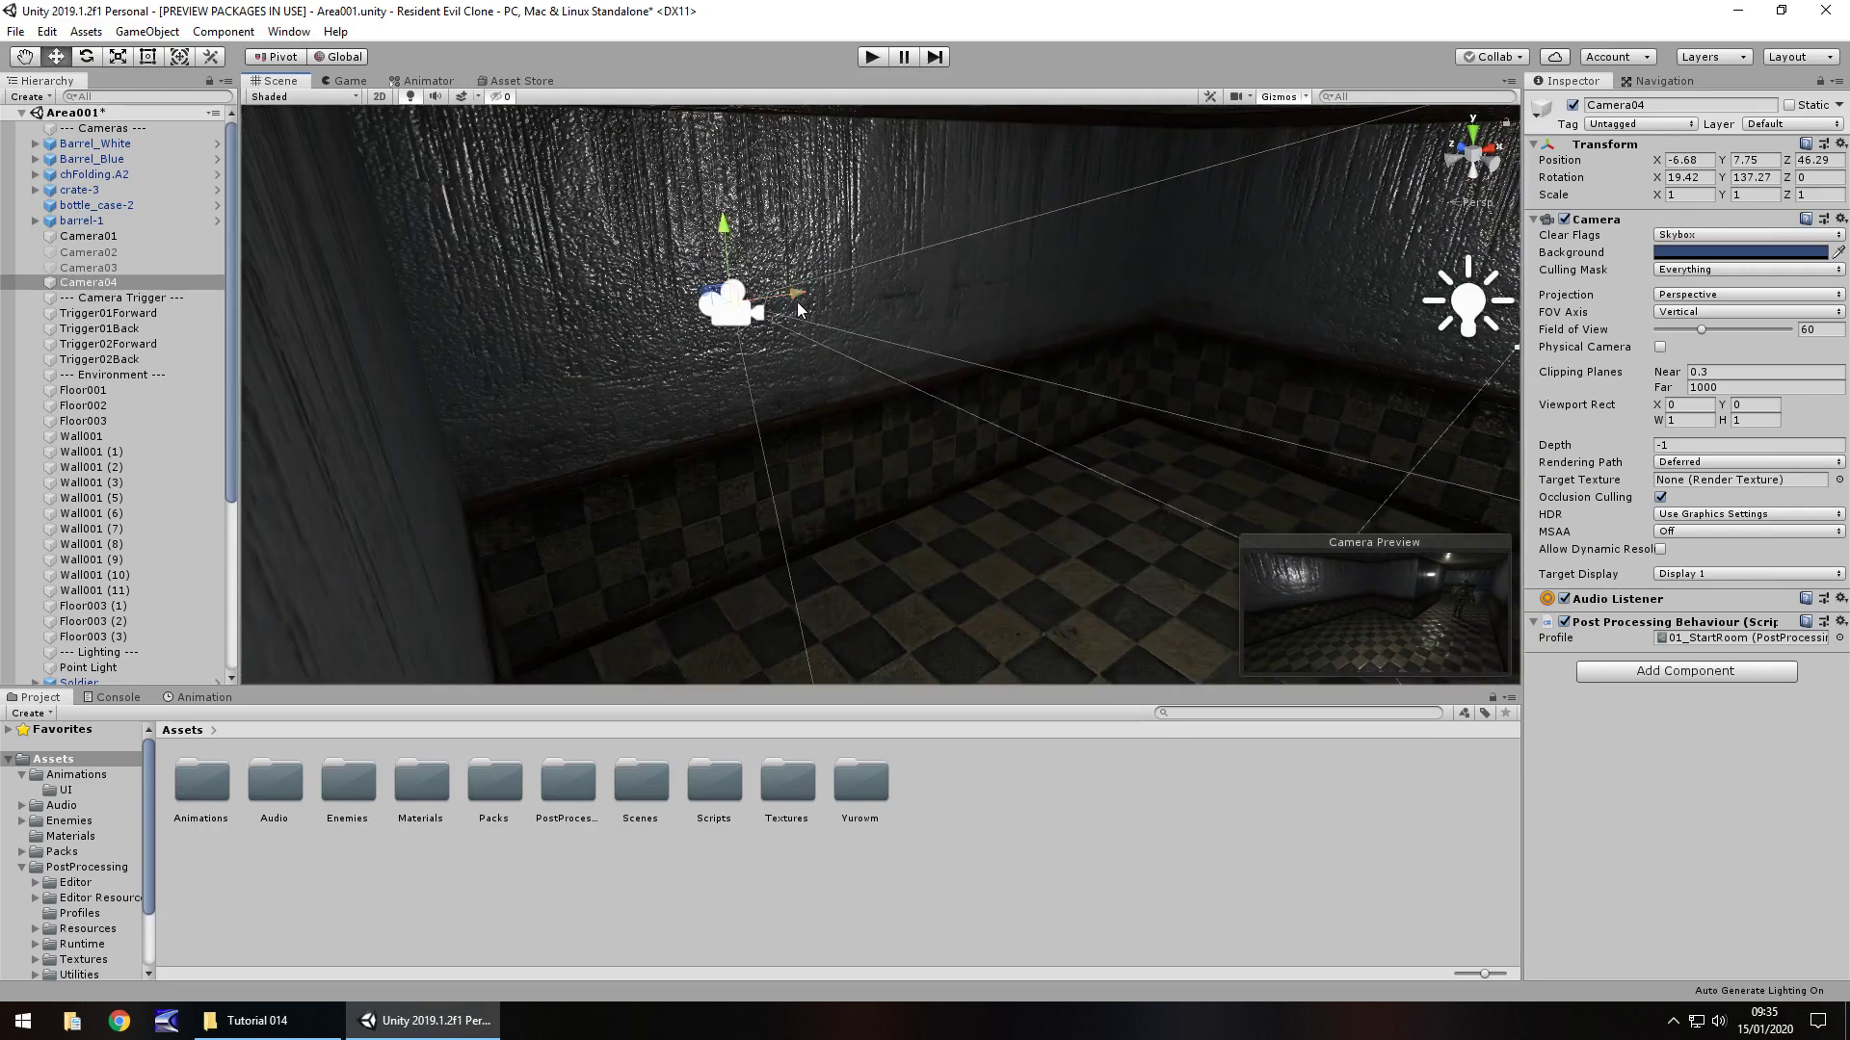
pyautogui.moveTo(796, 302); pyautogui.dragTo(1373, 315)
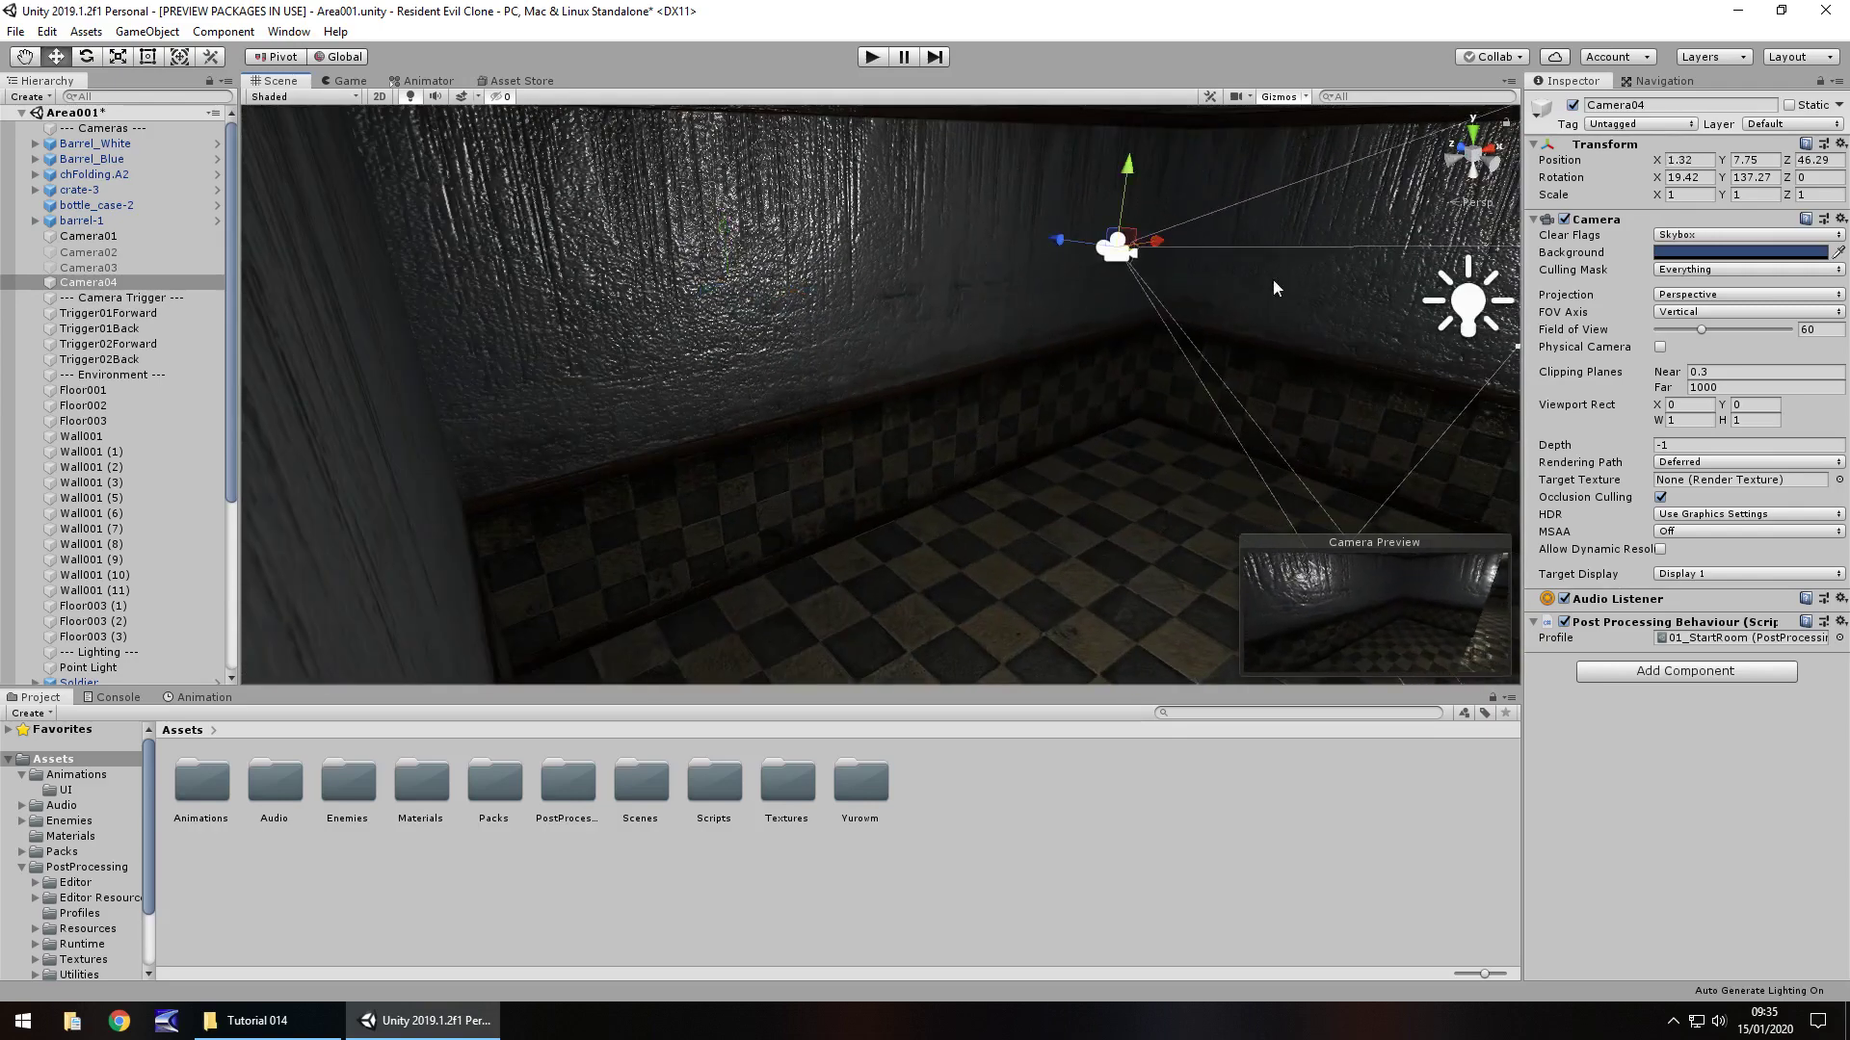
pyautogui.moveTo(1021, 384); pyautogui.dragTo(1291, 364, button='right')
pyautogui.press('Left')
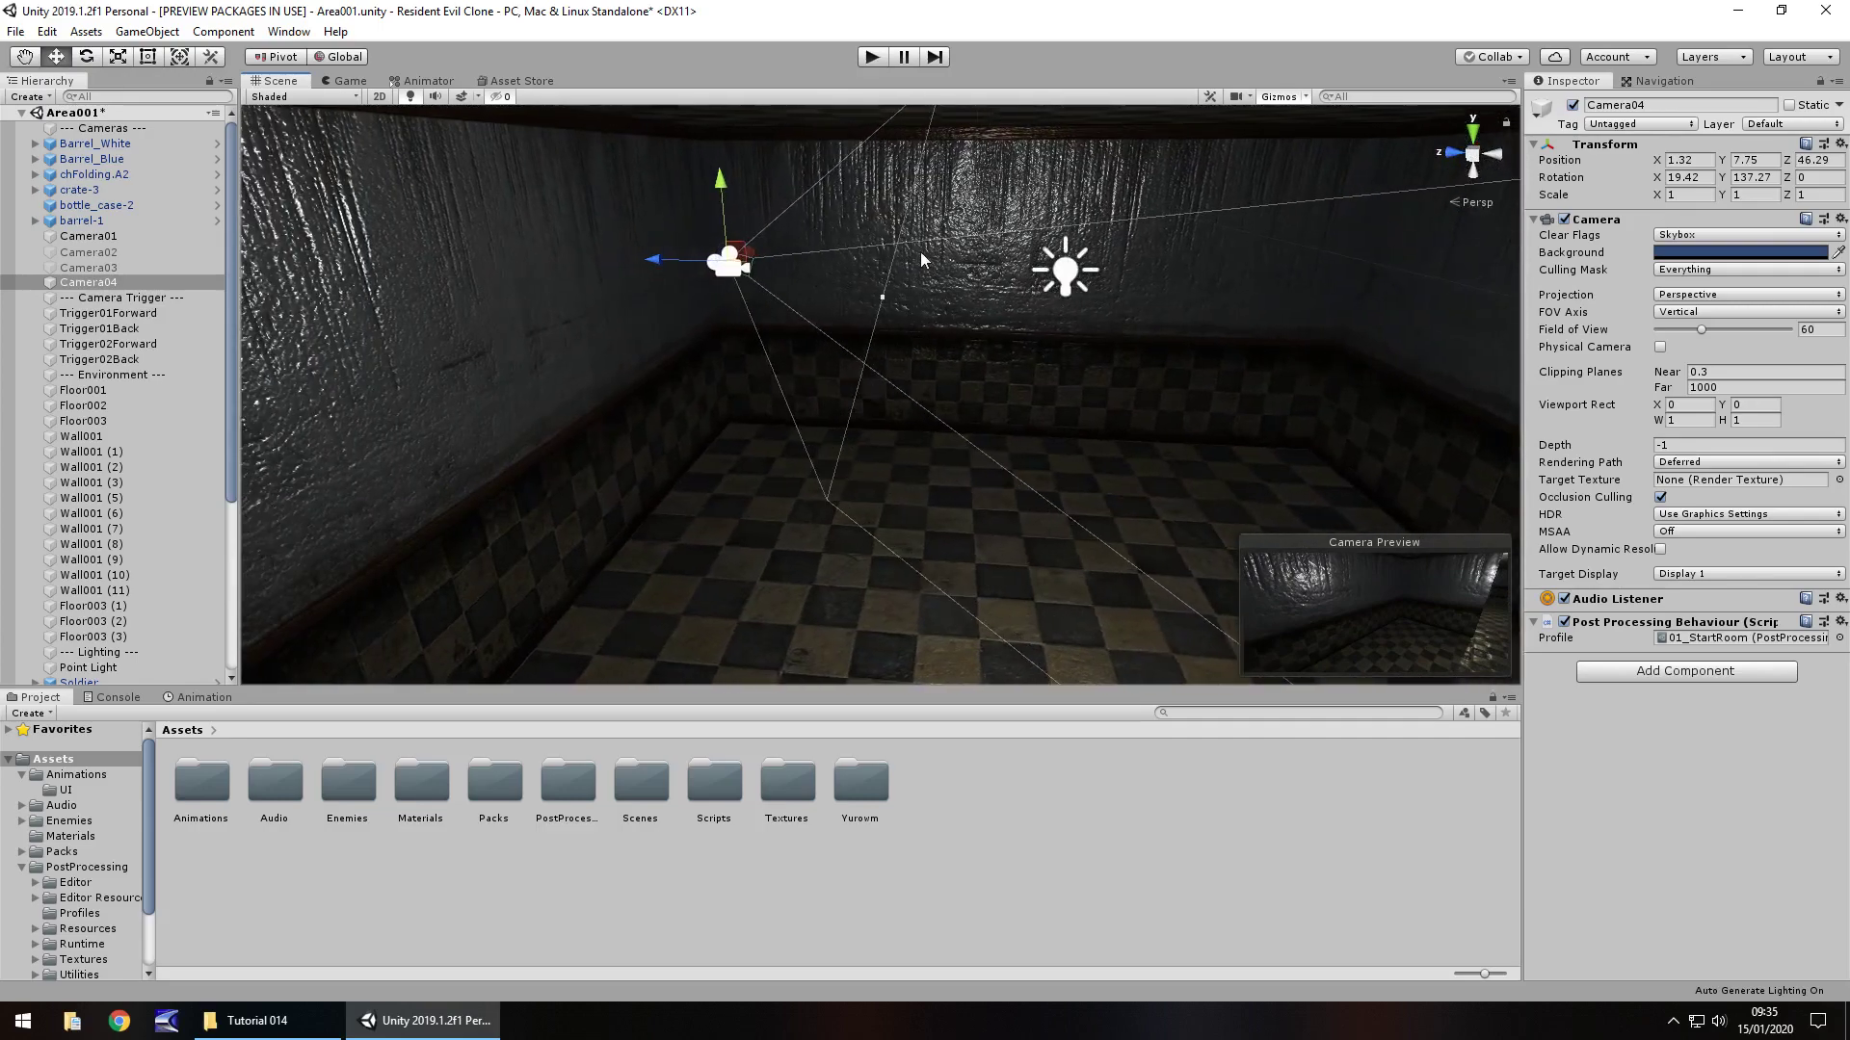
pyautogui.press('Up')
pyautogui.moveTo(913, 389); pyautogui.dragTo(1241, 407, button='right')
pyautogui.press('Down')
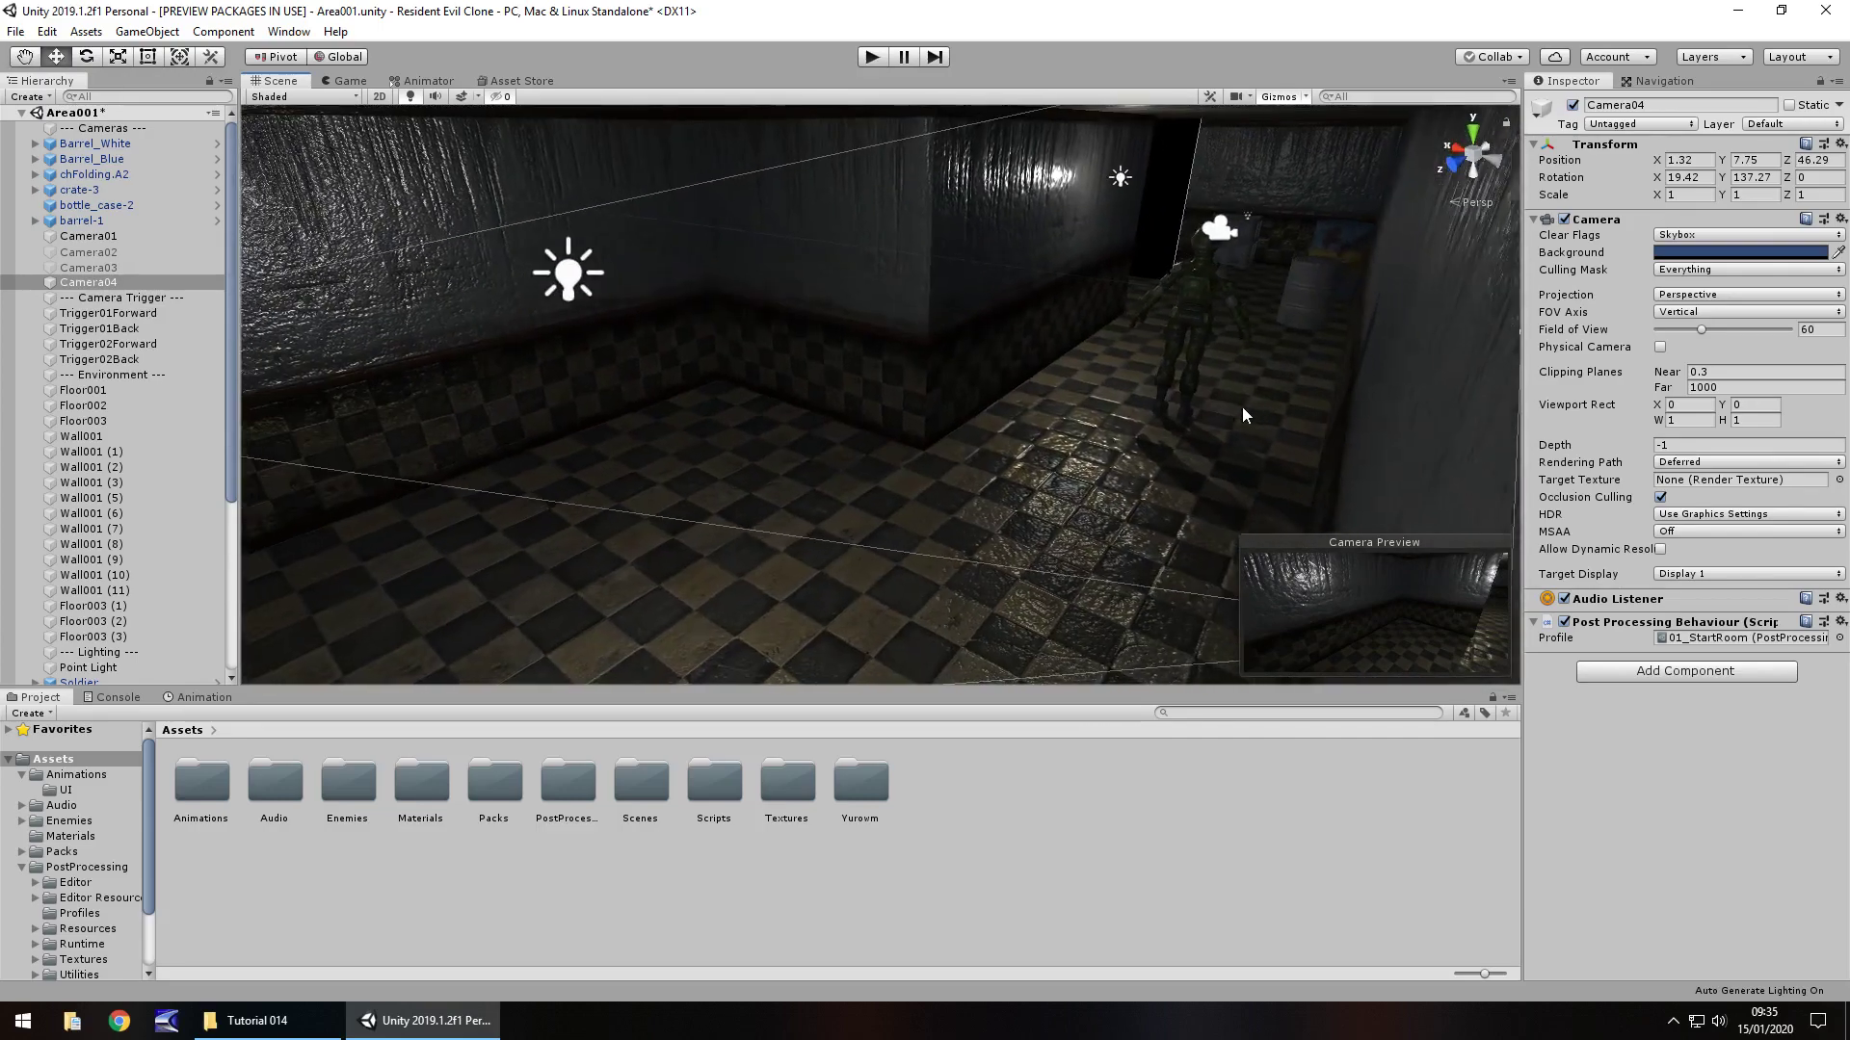
pyautogui.press('Left')
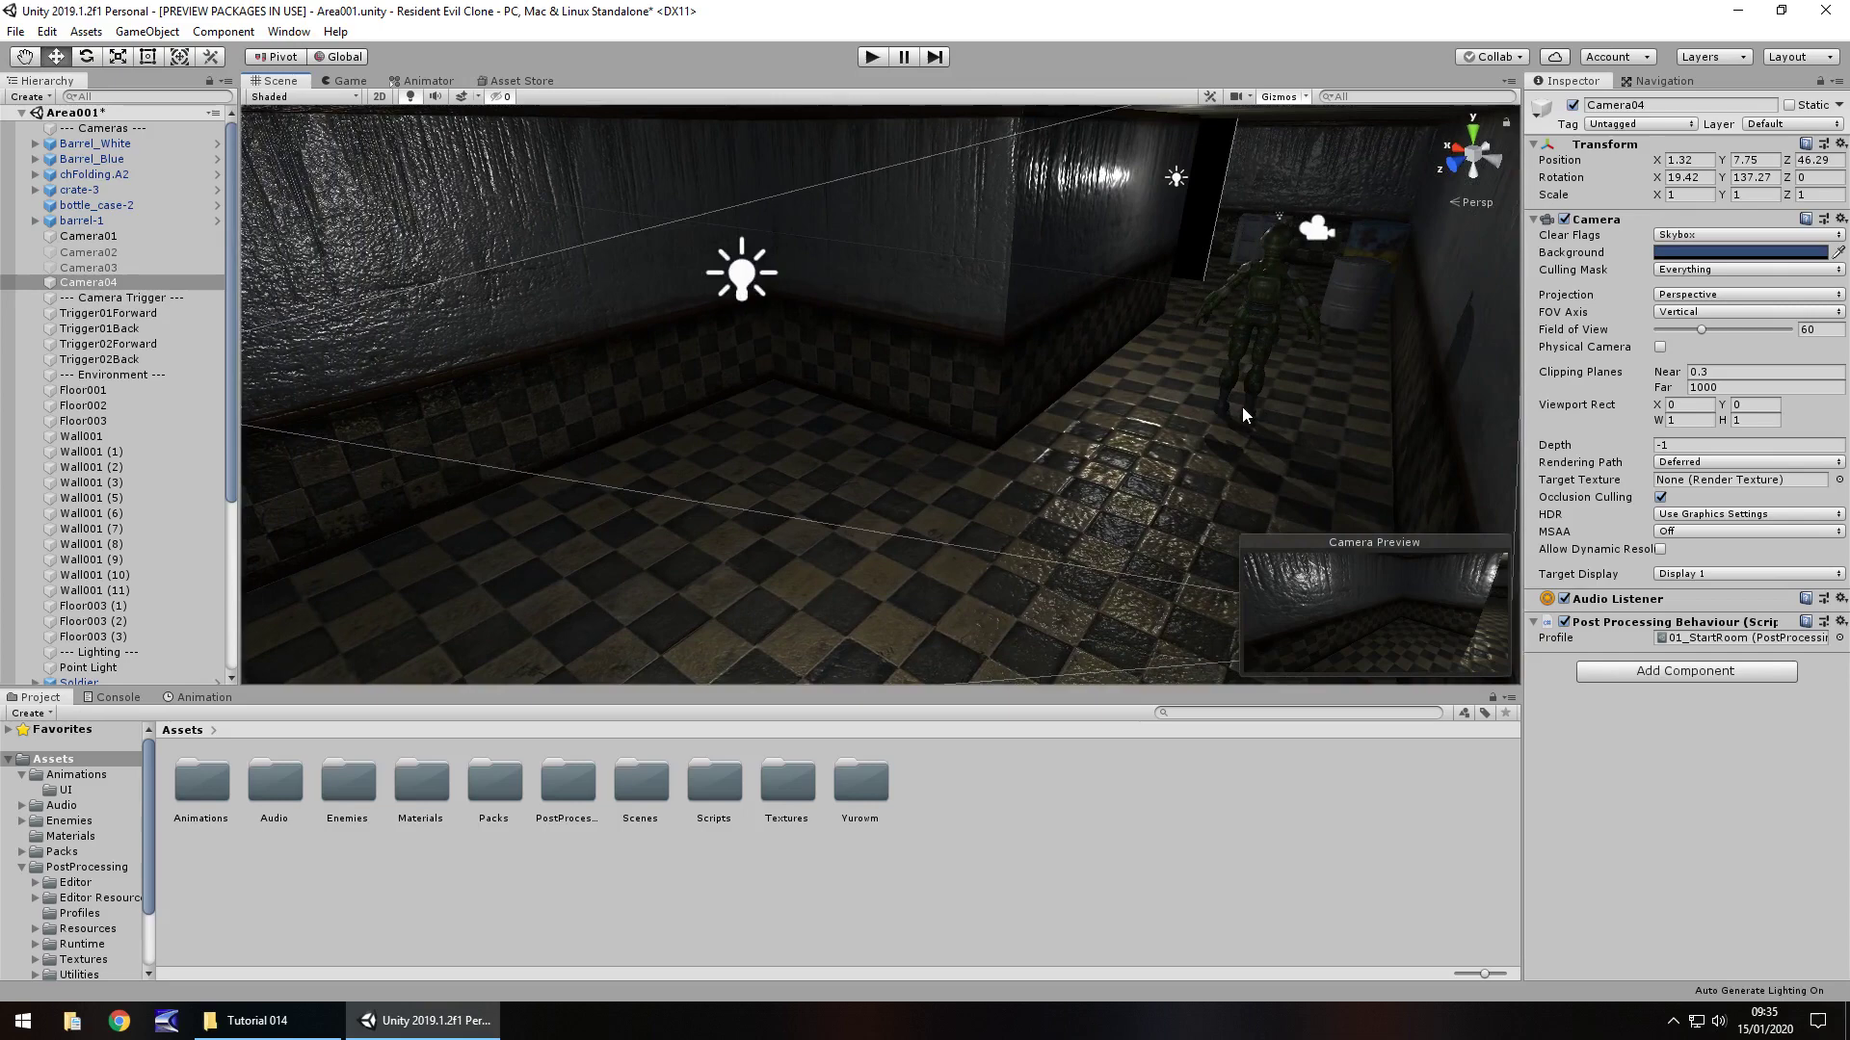
pyautogui.press('Left')
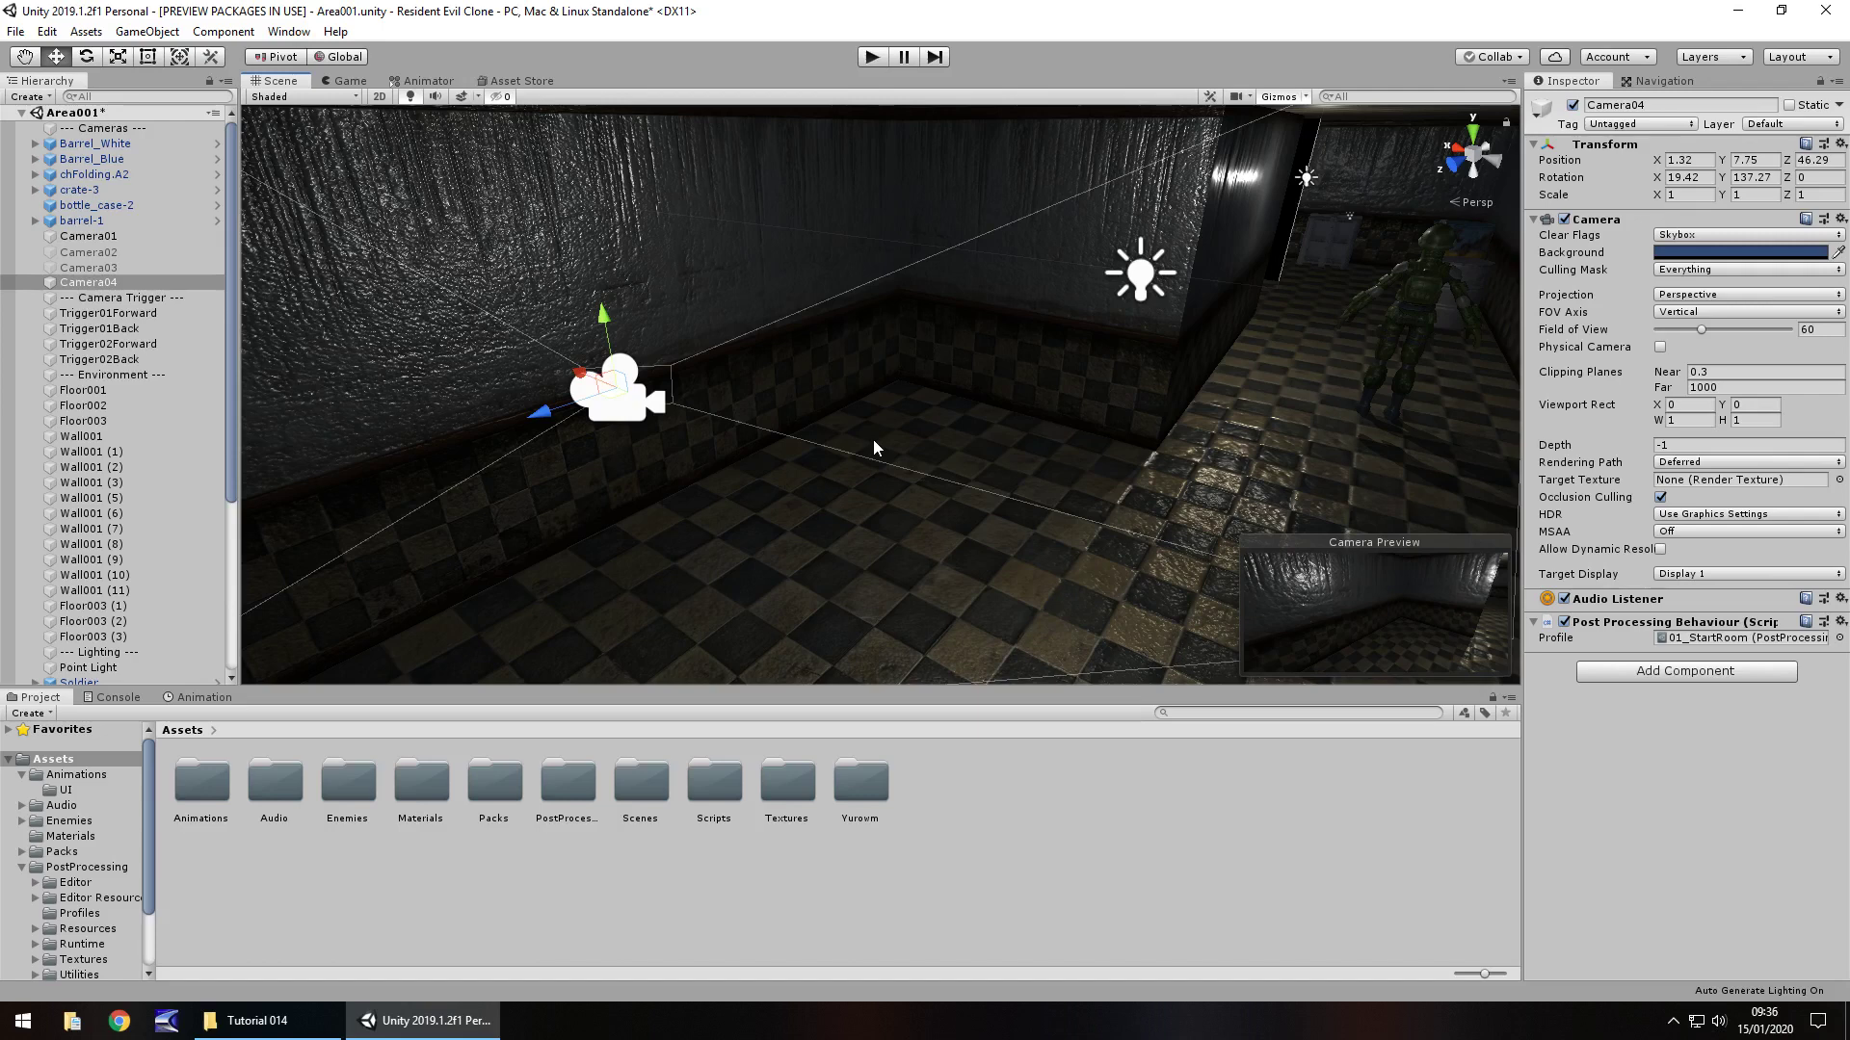
pyautogui.moveTo(619, 378); pyautogui.dragTo(486, 328)
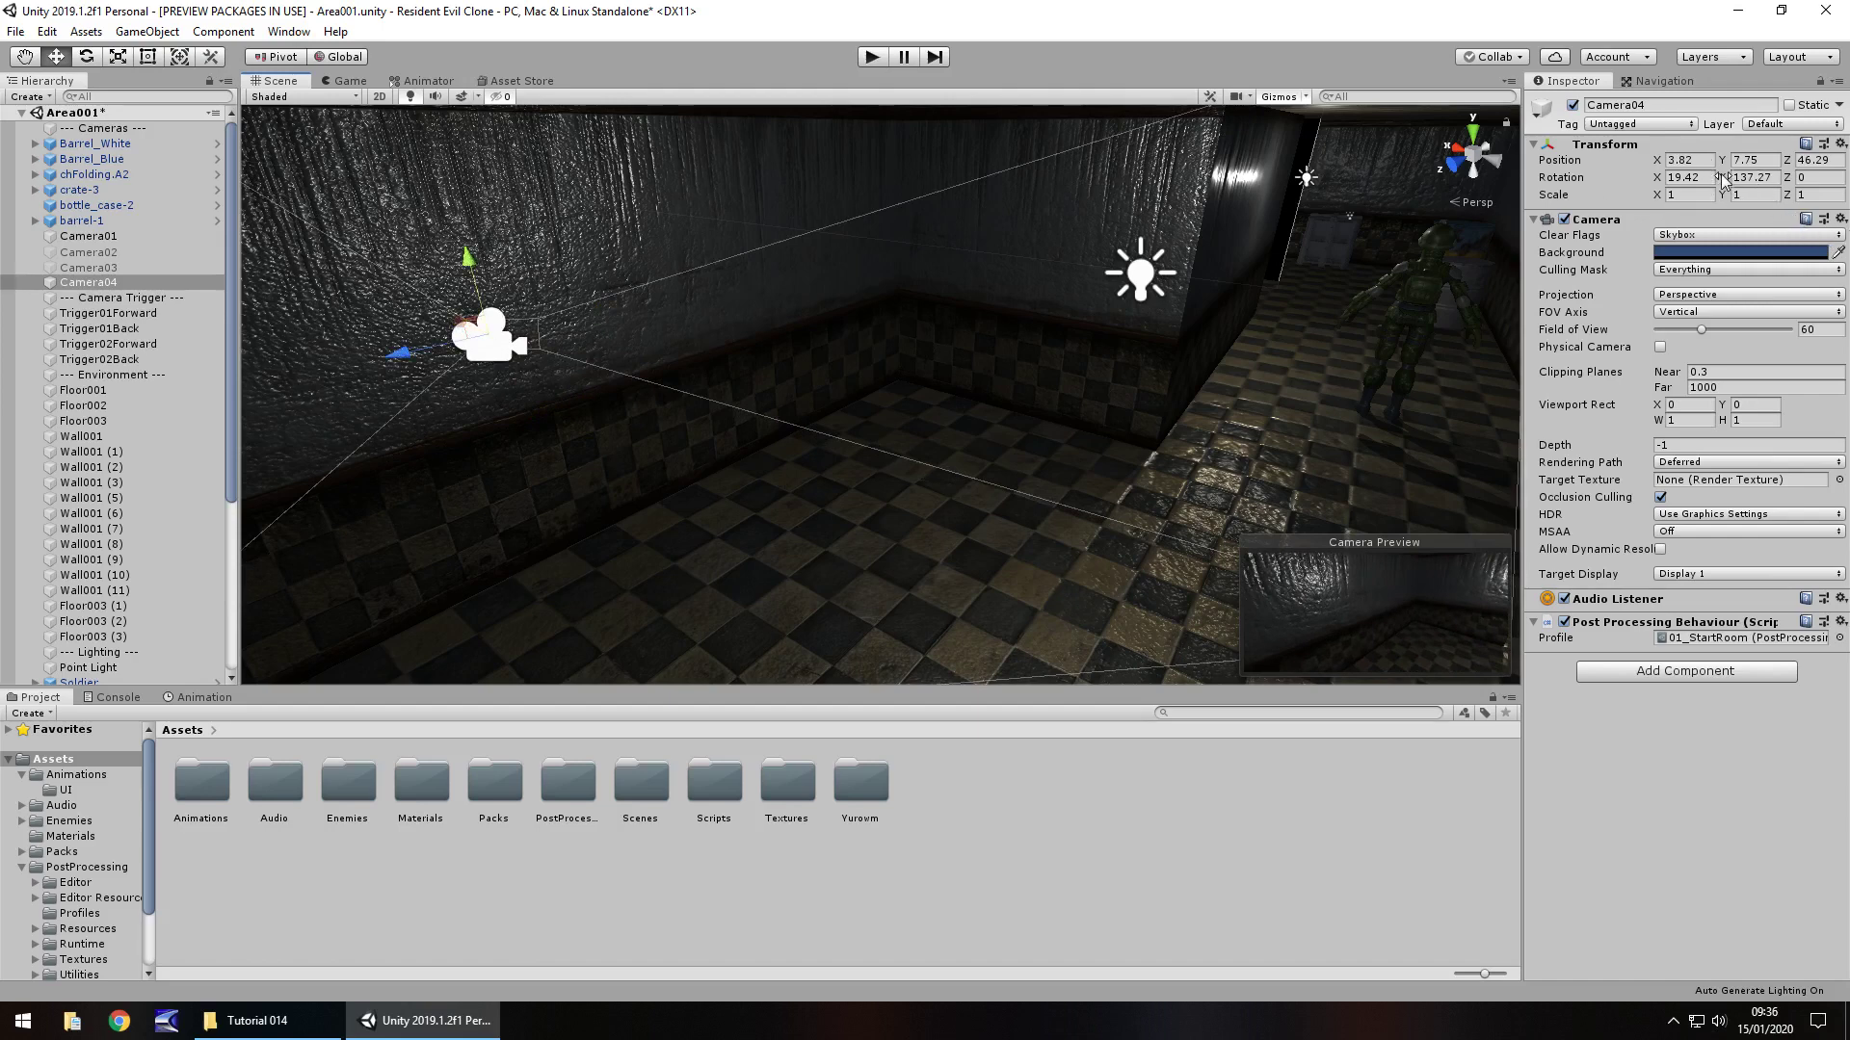
# Set Camera04's Y rotation to 232.34 and move it back to Z 49.79, facing down the corridor
pyautogui.moveTo(1722, 179); pyautogui.dragTo(102, 390)
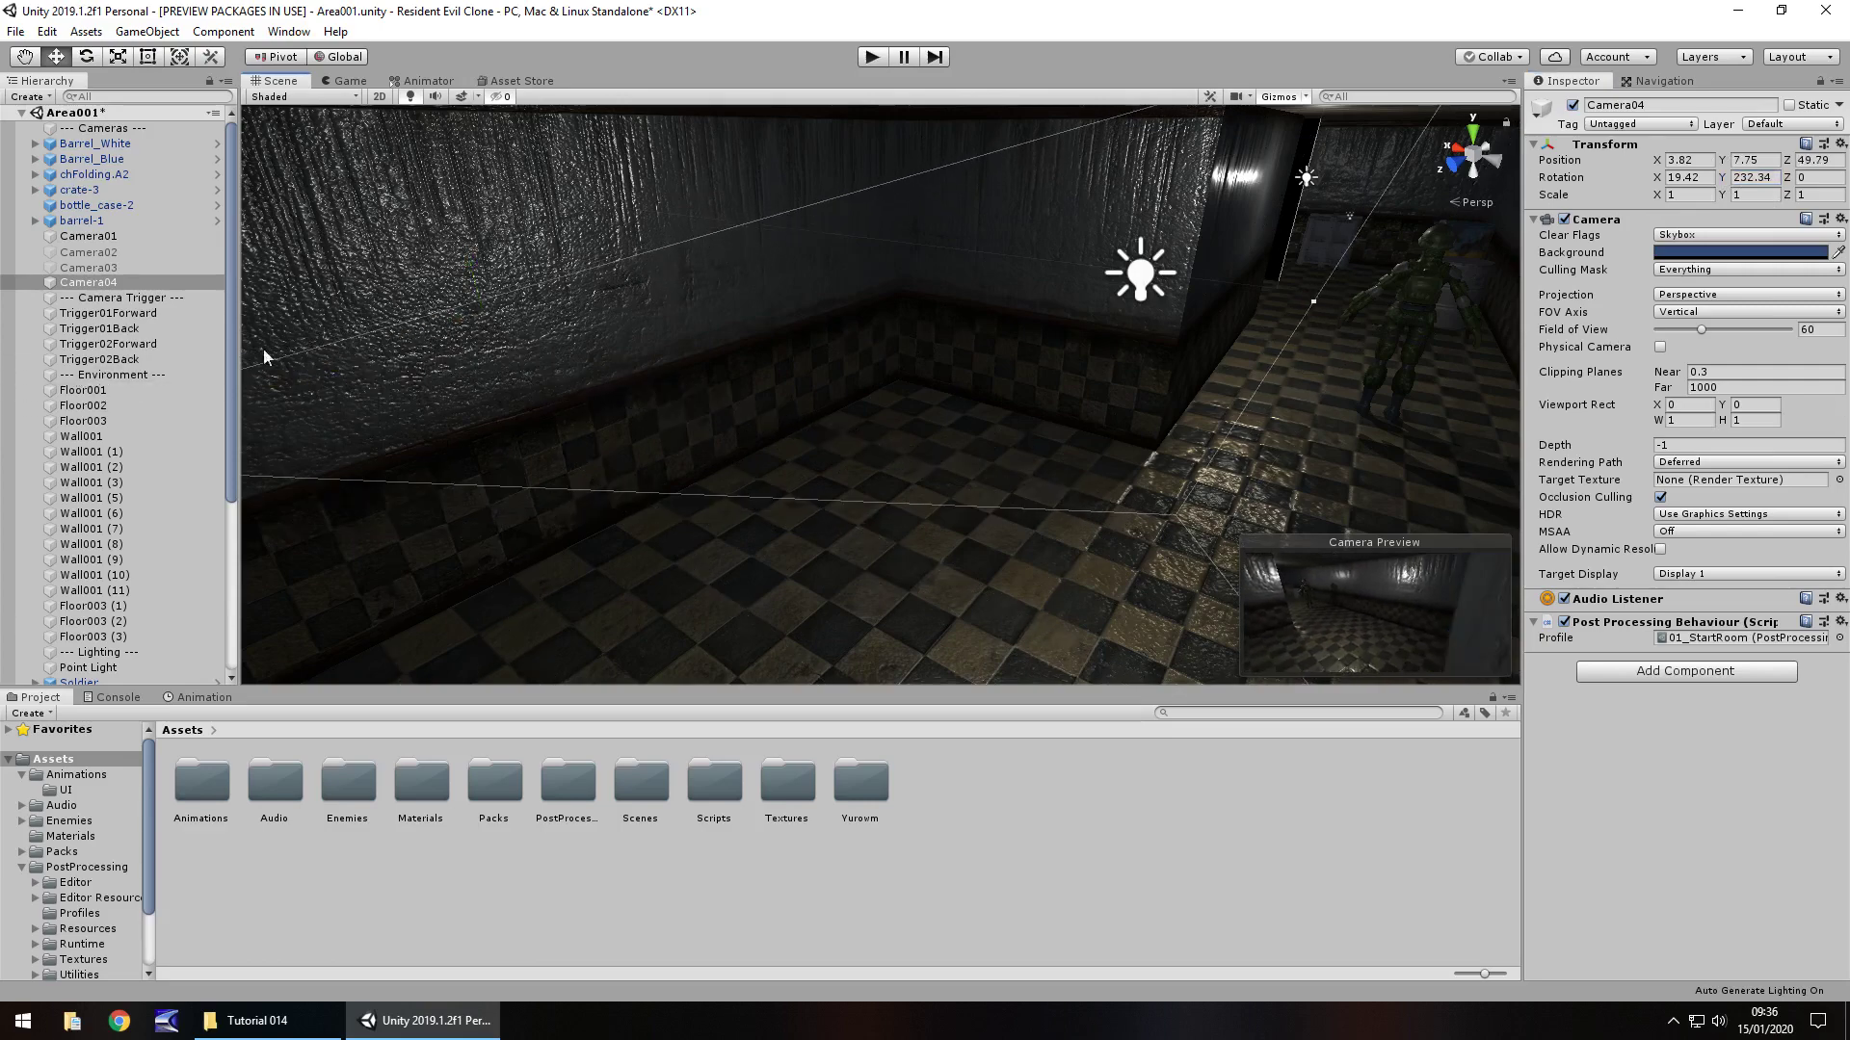
pyautogui.press('f')
pyautogui.moveTo(838, 450); pyautogui.dragTo(715, 448, button='right')
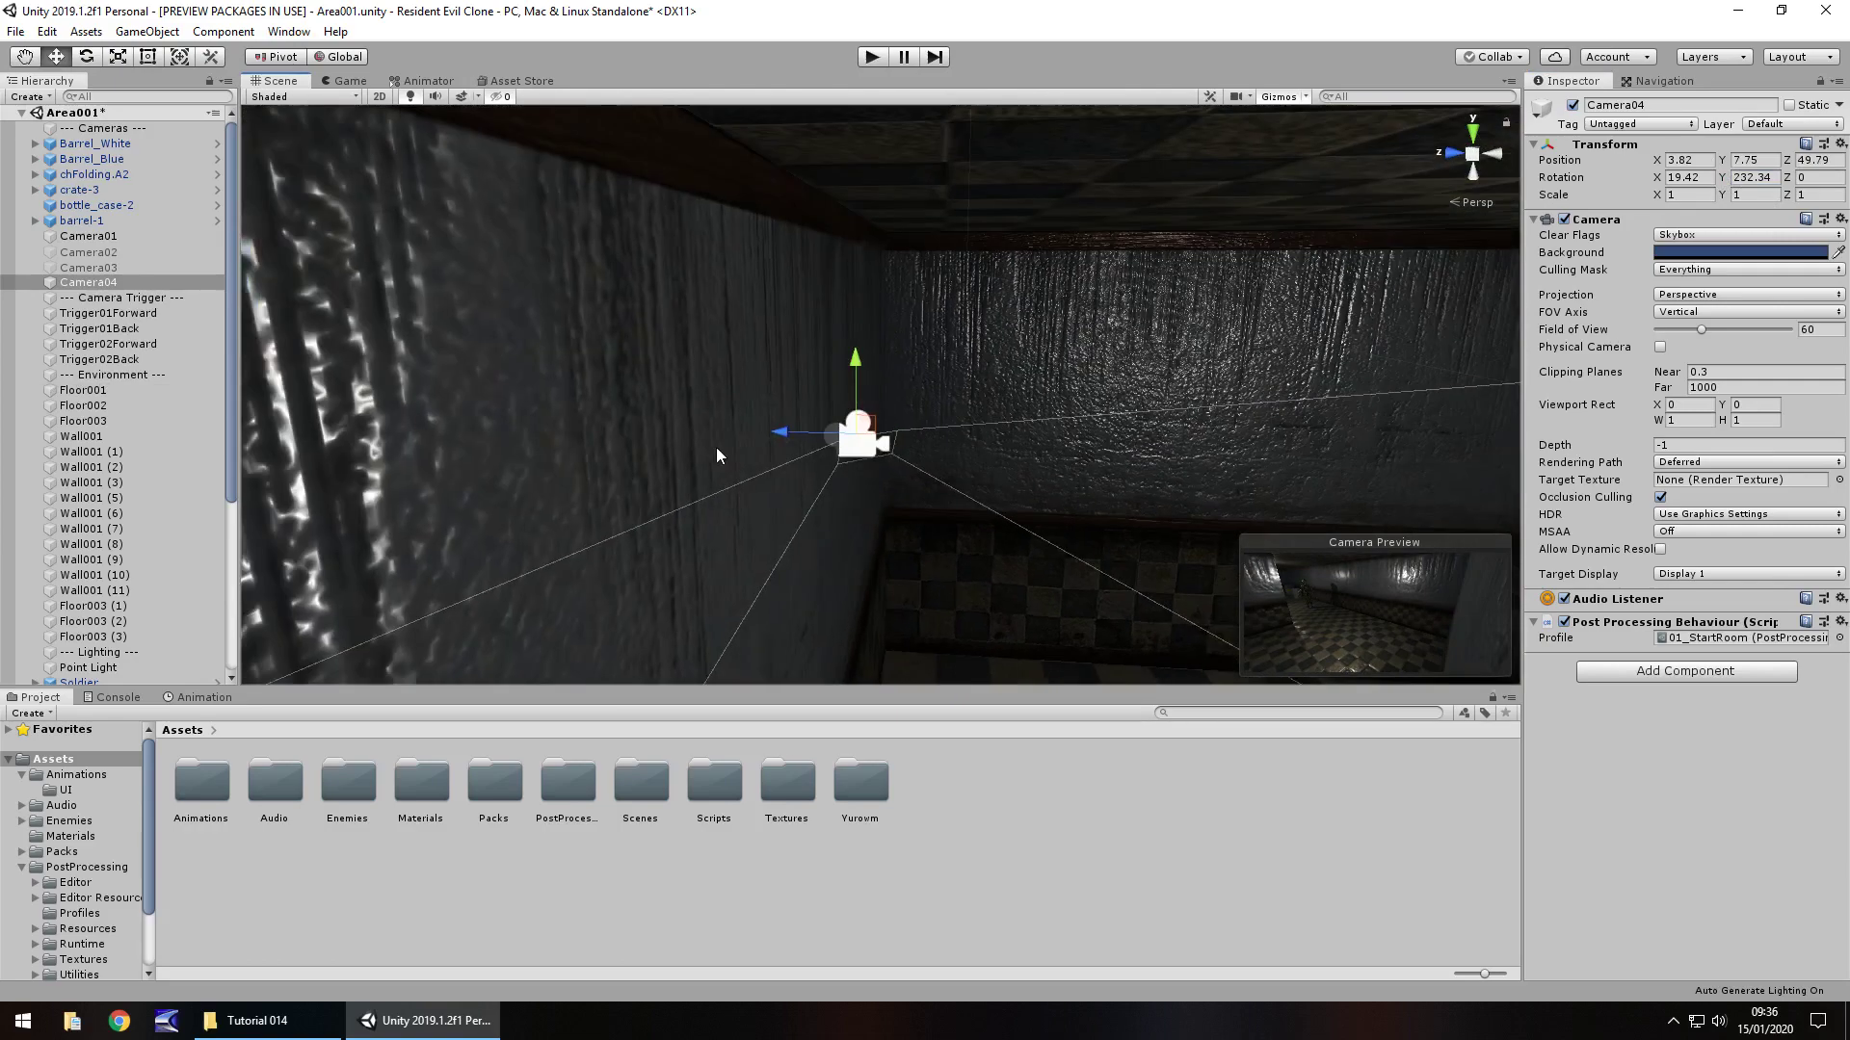
# Move Camera04 to X 7.82 and Z 49.29 and set its Y rotation to 219.2, aiming down the corridor
pyautogui.moveTo(714, 447); pyautogui.dragTo(670, 447, button='middle')
pyautogui.moveTo(414, 453); pyautogui.dragTo(875, 416)
pyautogui.moveTo(528, 378); pyautogui.dragTo(653, 400)
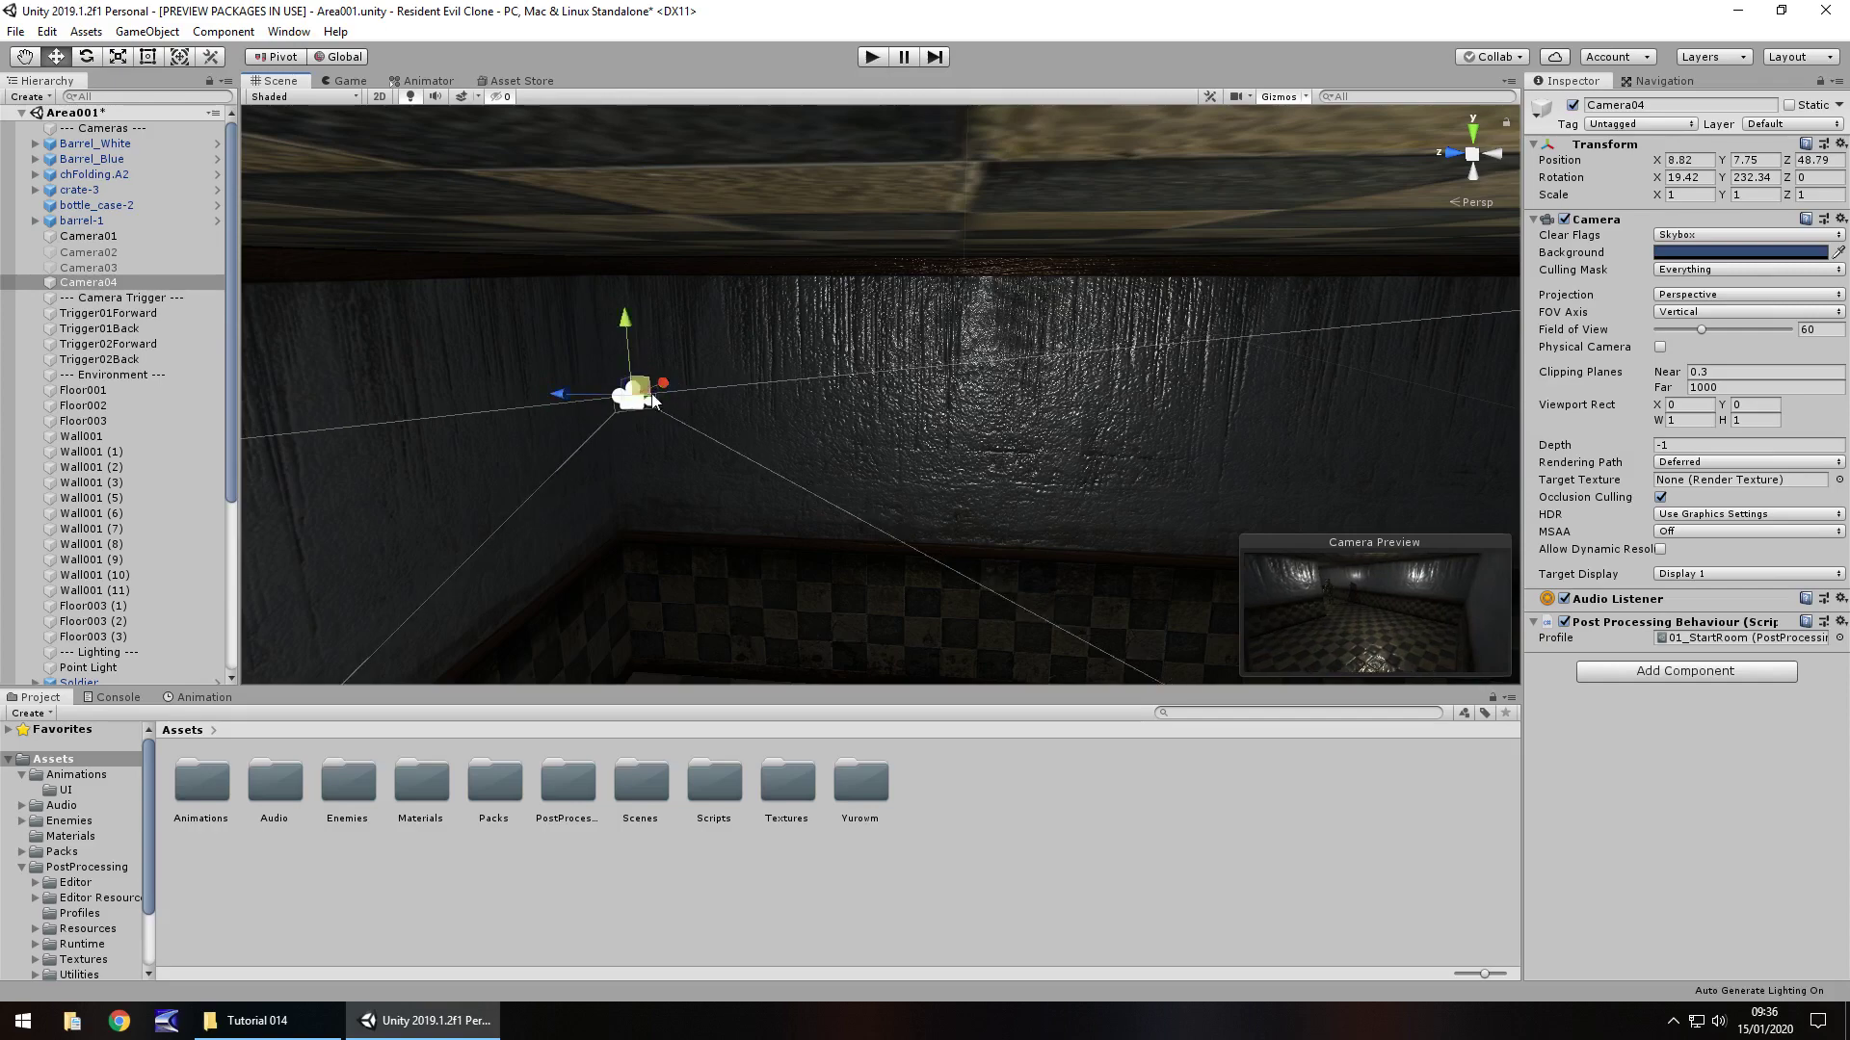
pyautogui.moveTo(653, 400); pyautogui.dragTo(742, 471, button='right')
pyautogui.moveTo(743, 472); pyautogui.dragTo(877, 520)
pyautogui.moveTo(956, 524); pyautogui.dragTo(823, 422, button='right')
pyautogui.keyDown('alt'); pyautogui.moveTo(822, 422); pyautogui.dragTo(1082, 446); pyautogui.keyUp('alt')
pyautogui.scroll(-3, 1082, 446)
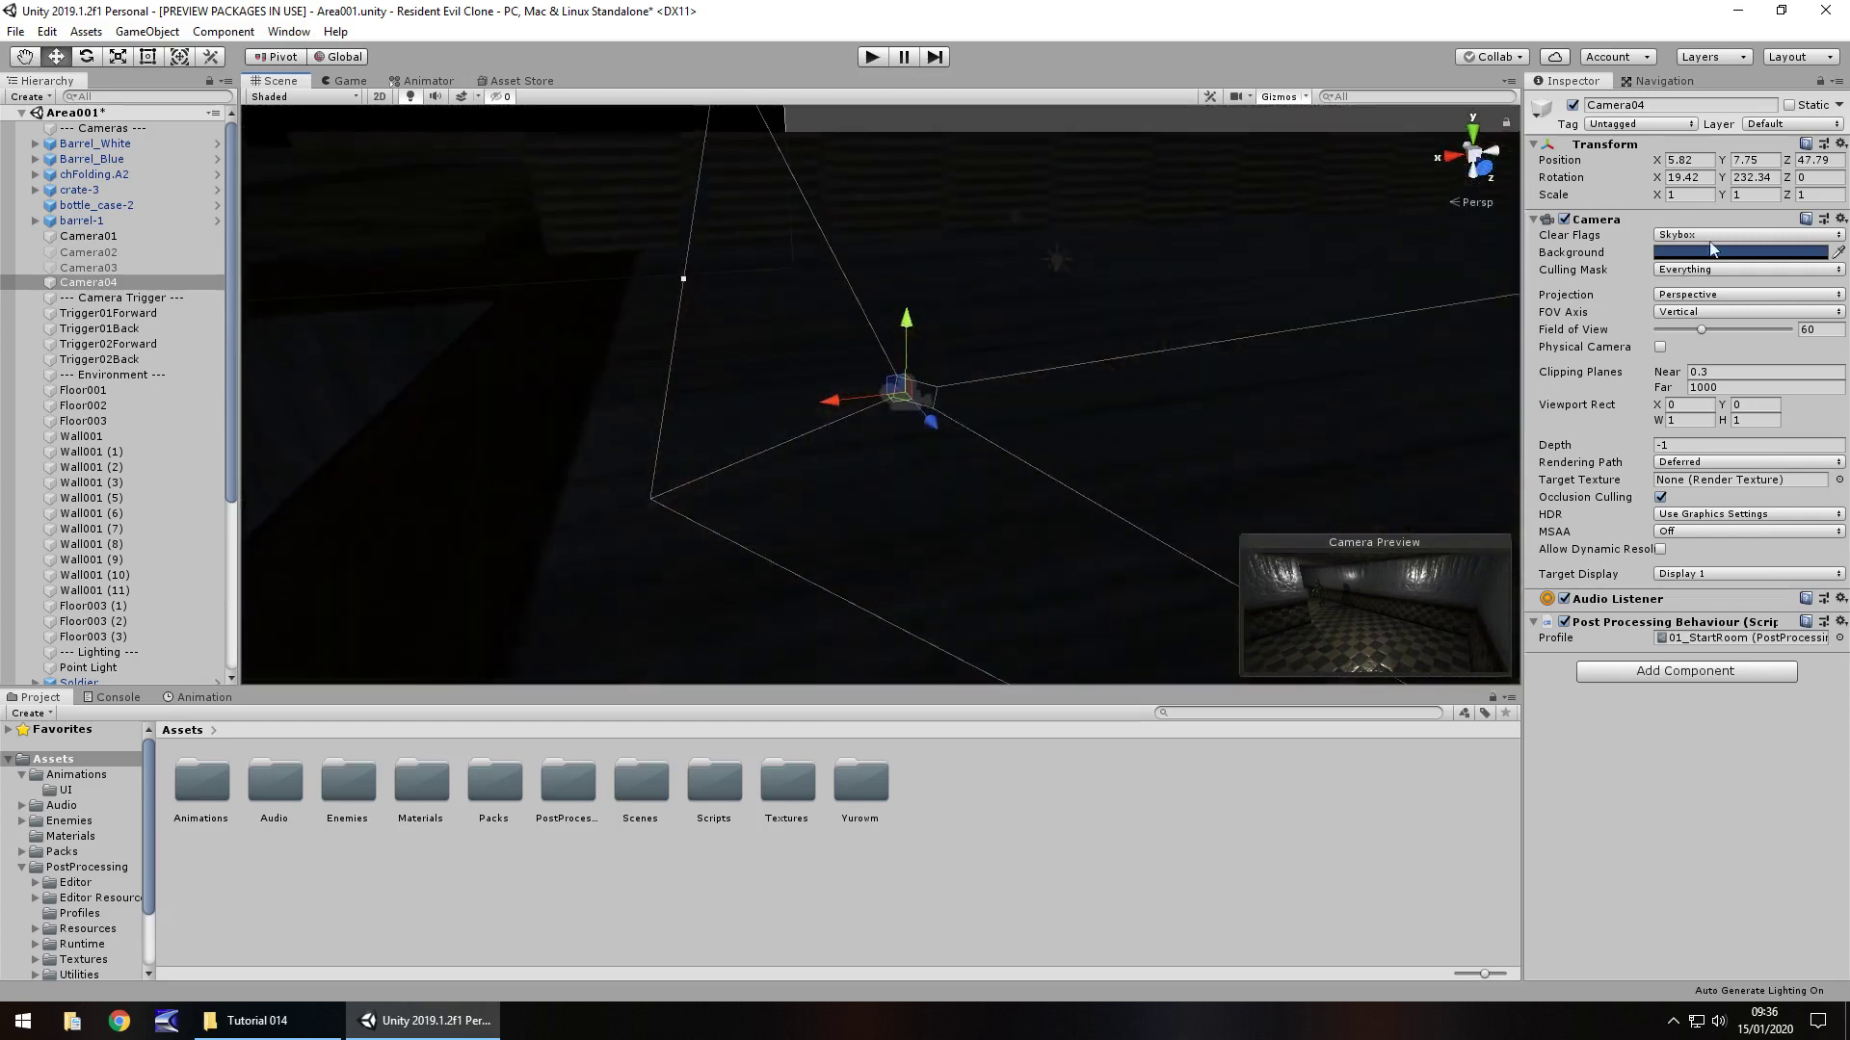
pyautogui.moveTo(1727, 180); pyautogui.dragTo(923, 486)
pyautogui.keyDown('ctrl'); pyautogui.moveTo(840, 399); pyautogui.dragTo(741, 460); pyautogui.keyUp('ctrl')
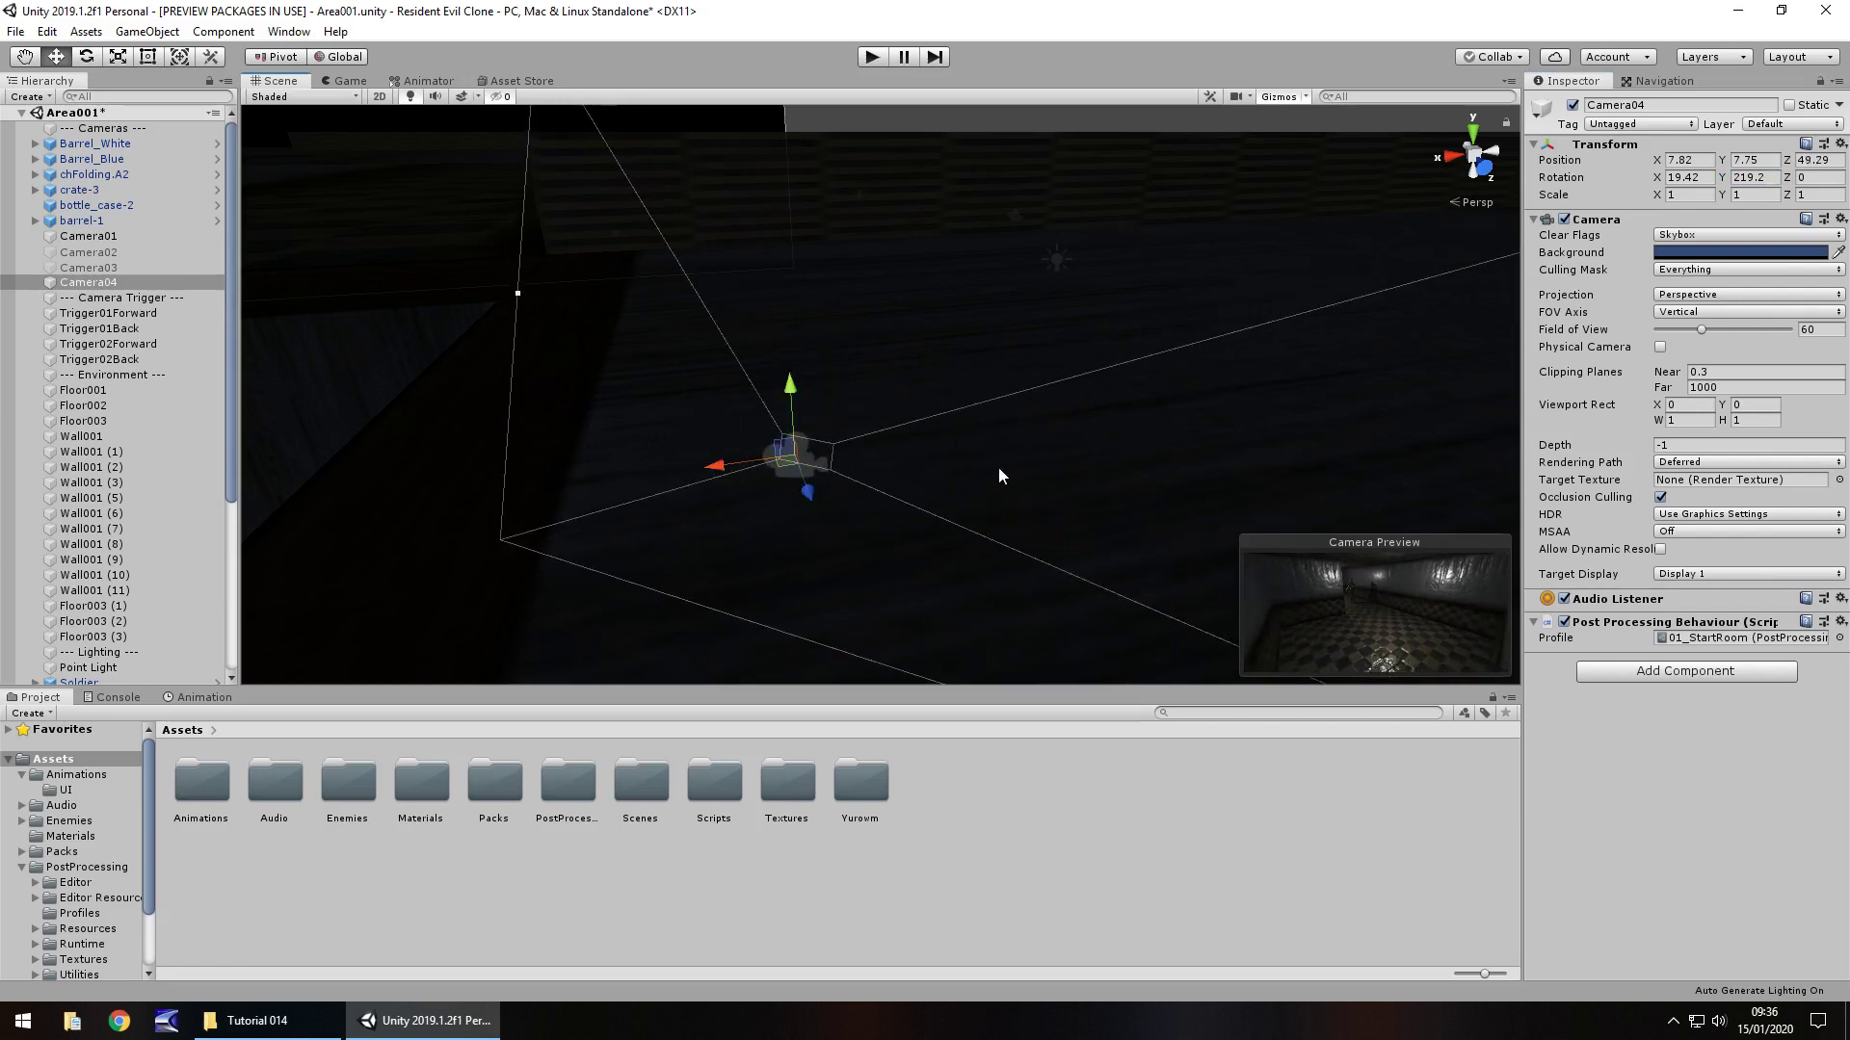
# Duplicate the Trigger01Forward and Trigger01Back camera triggers
pyautogui.moveTo(1015, 466); pyautogui.dragTo(1164, 483, button='right')
pyautogui.scroll(6, 1127, 497)
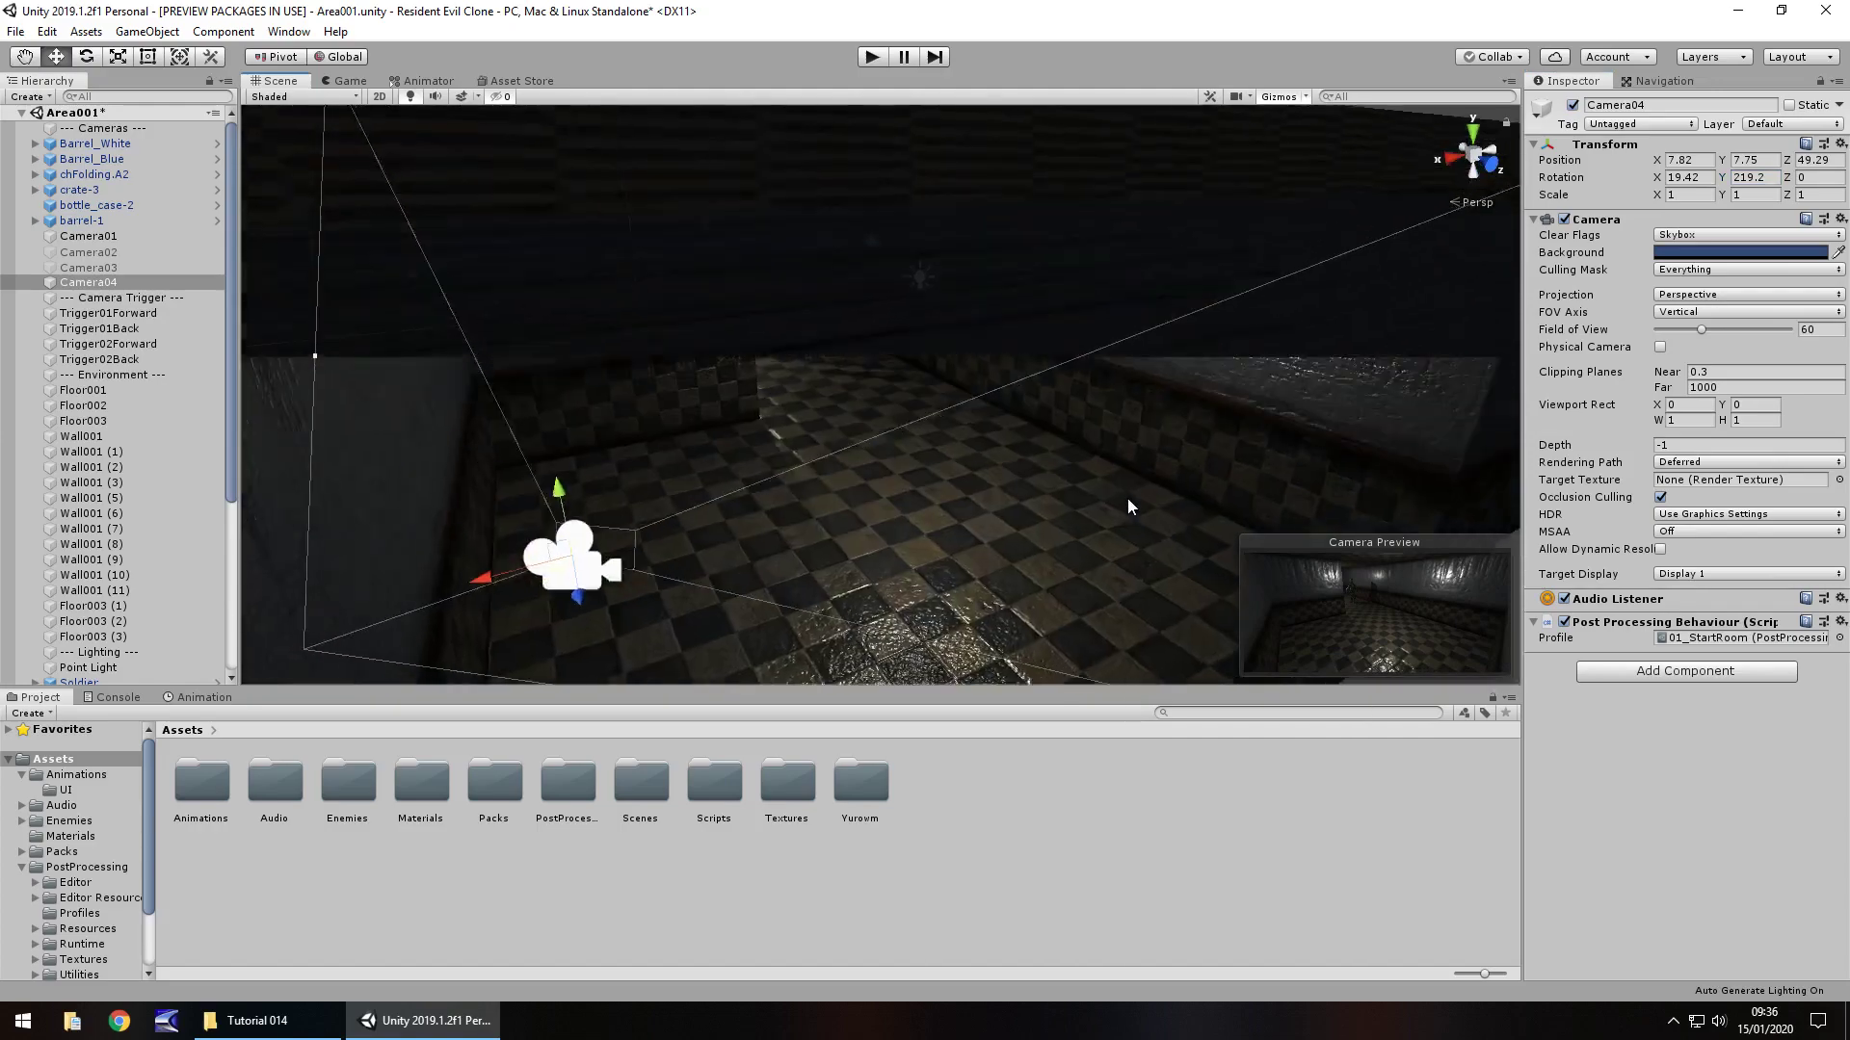
pyautogui.moveTo(991, 435); pyautogui.dragTo(745, 332, button='right')
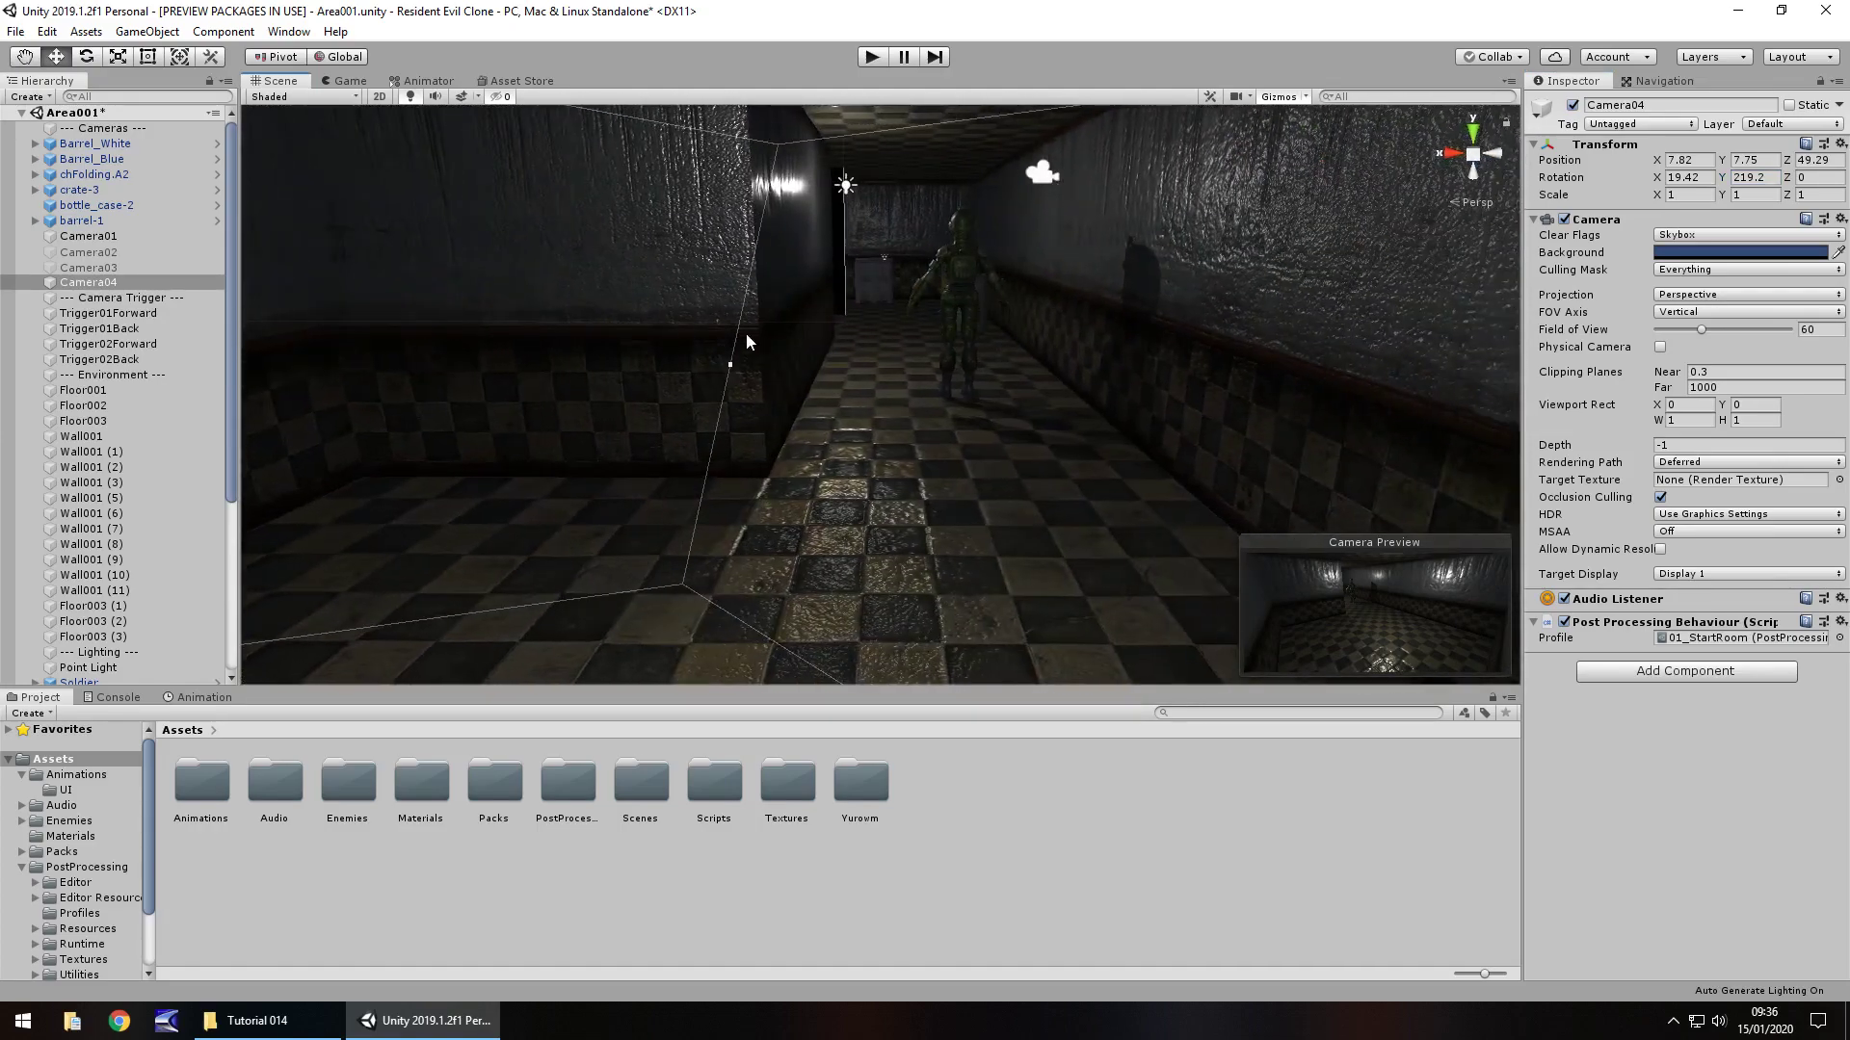
pyautogui.click(118, 360)
pyautogui.click(130, 344)
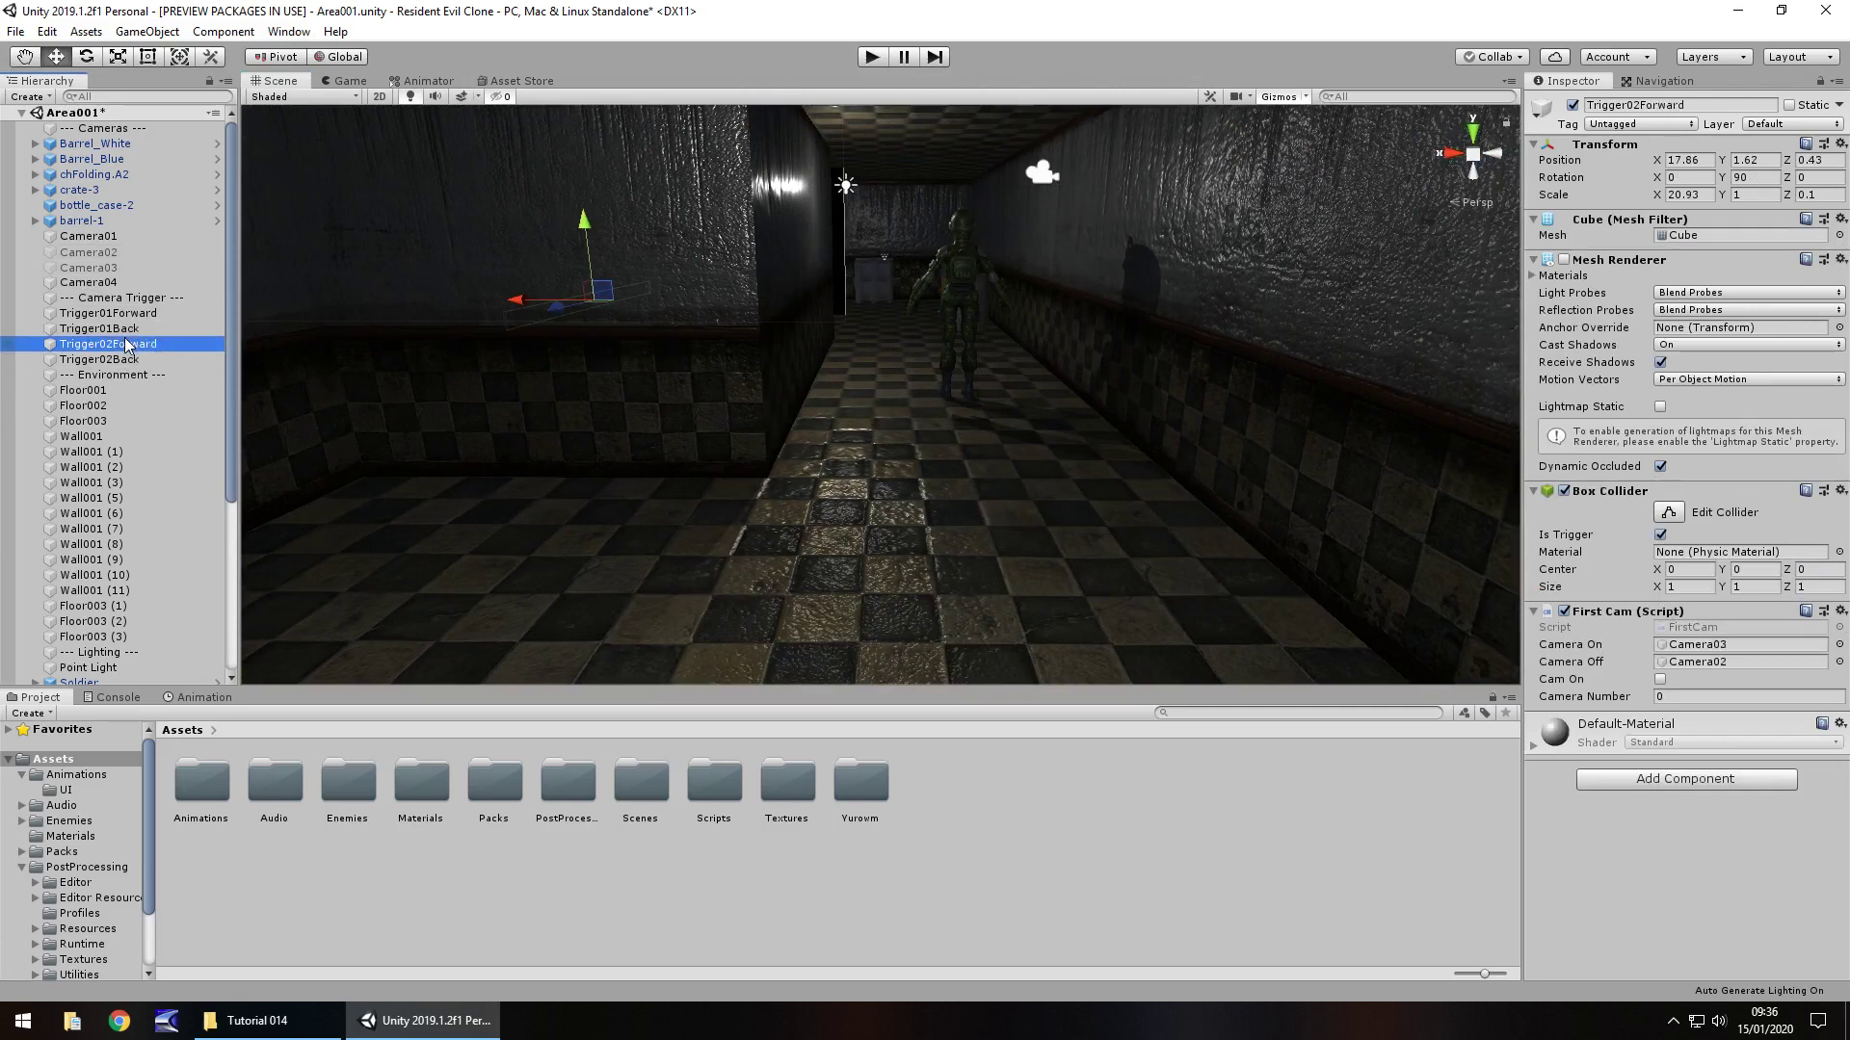
pyautogui.click(135, 314)
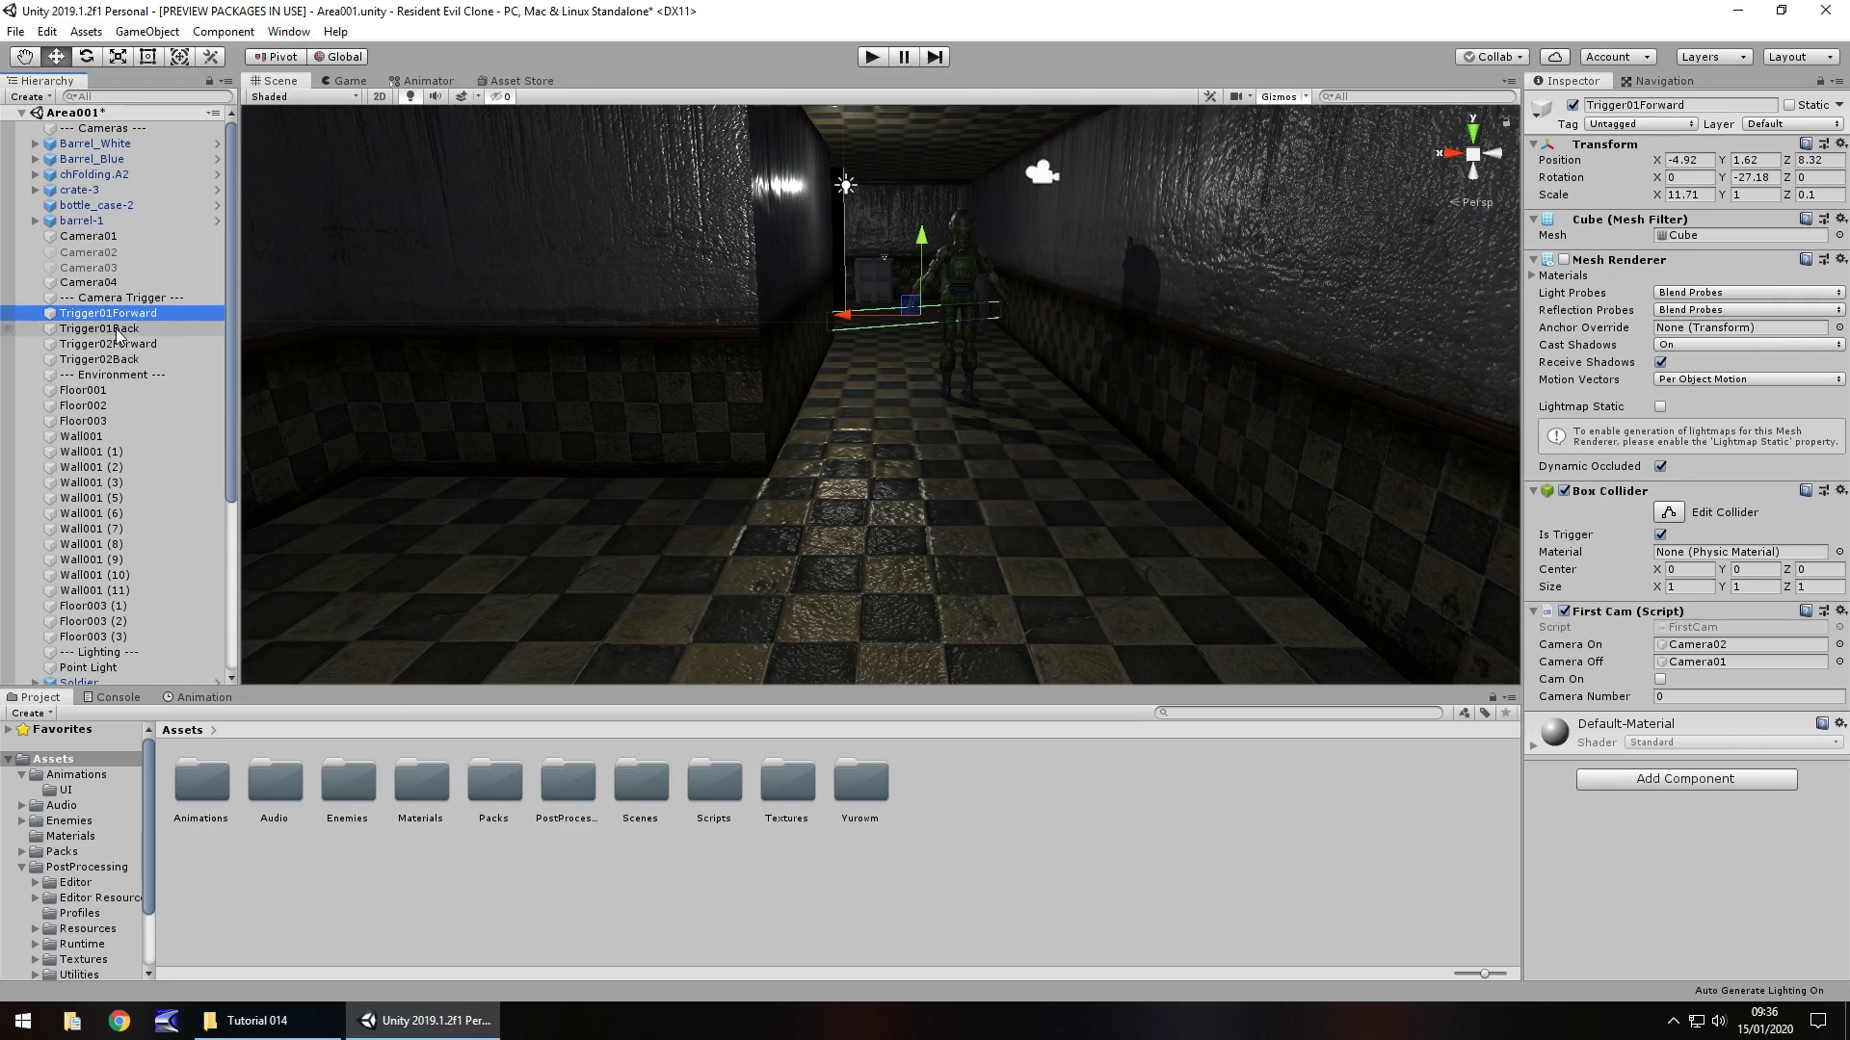
pyautogui.keyDown('ctrl'); pyautogui.click(116, 330); pyautogui.keyUp('ctrl')
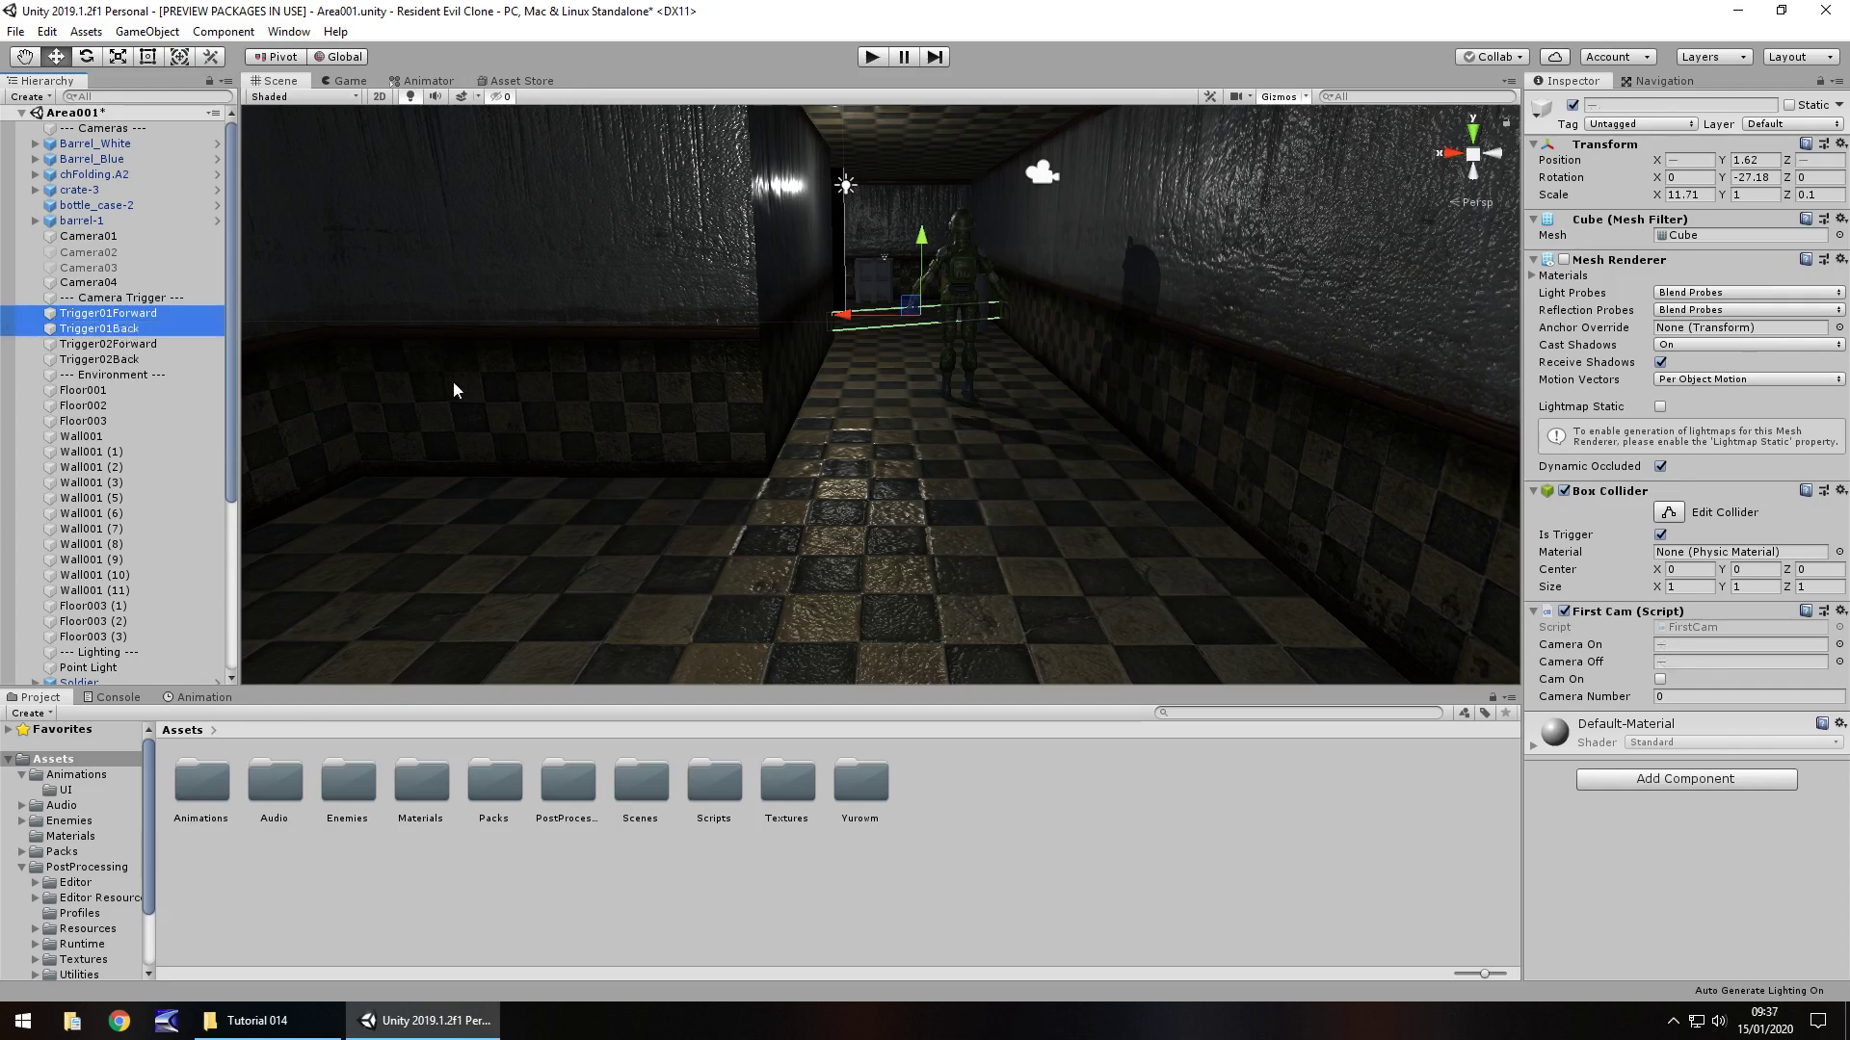
pyautogui.hotkey('ctrl', 'd')
pyautogui.press('f')
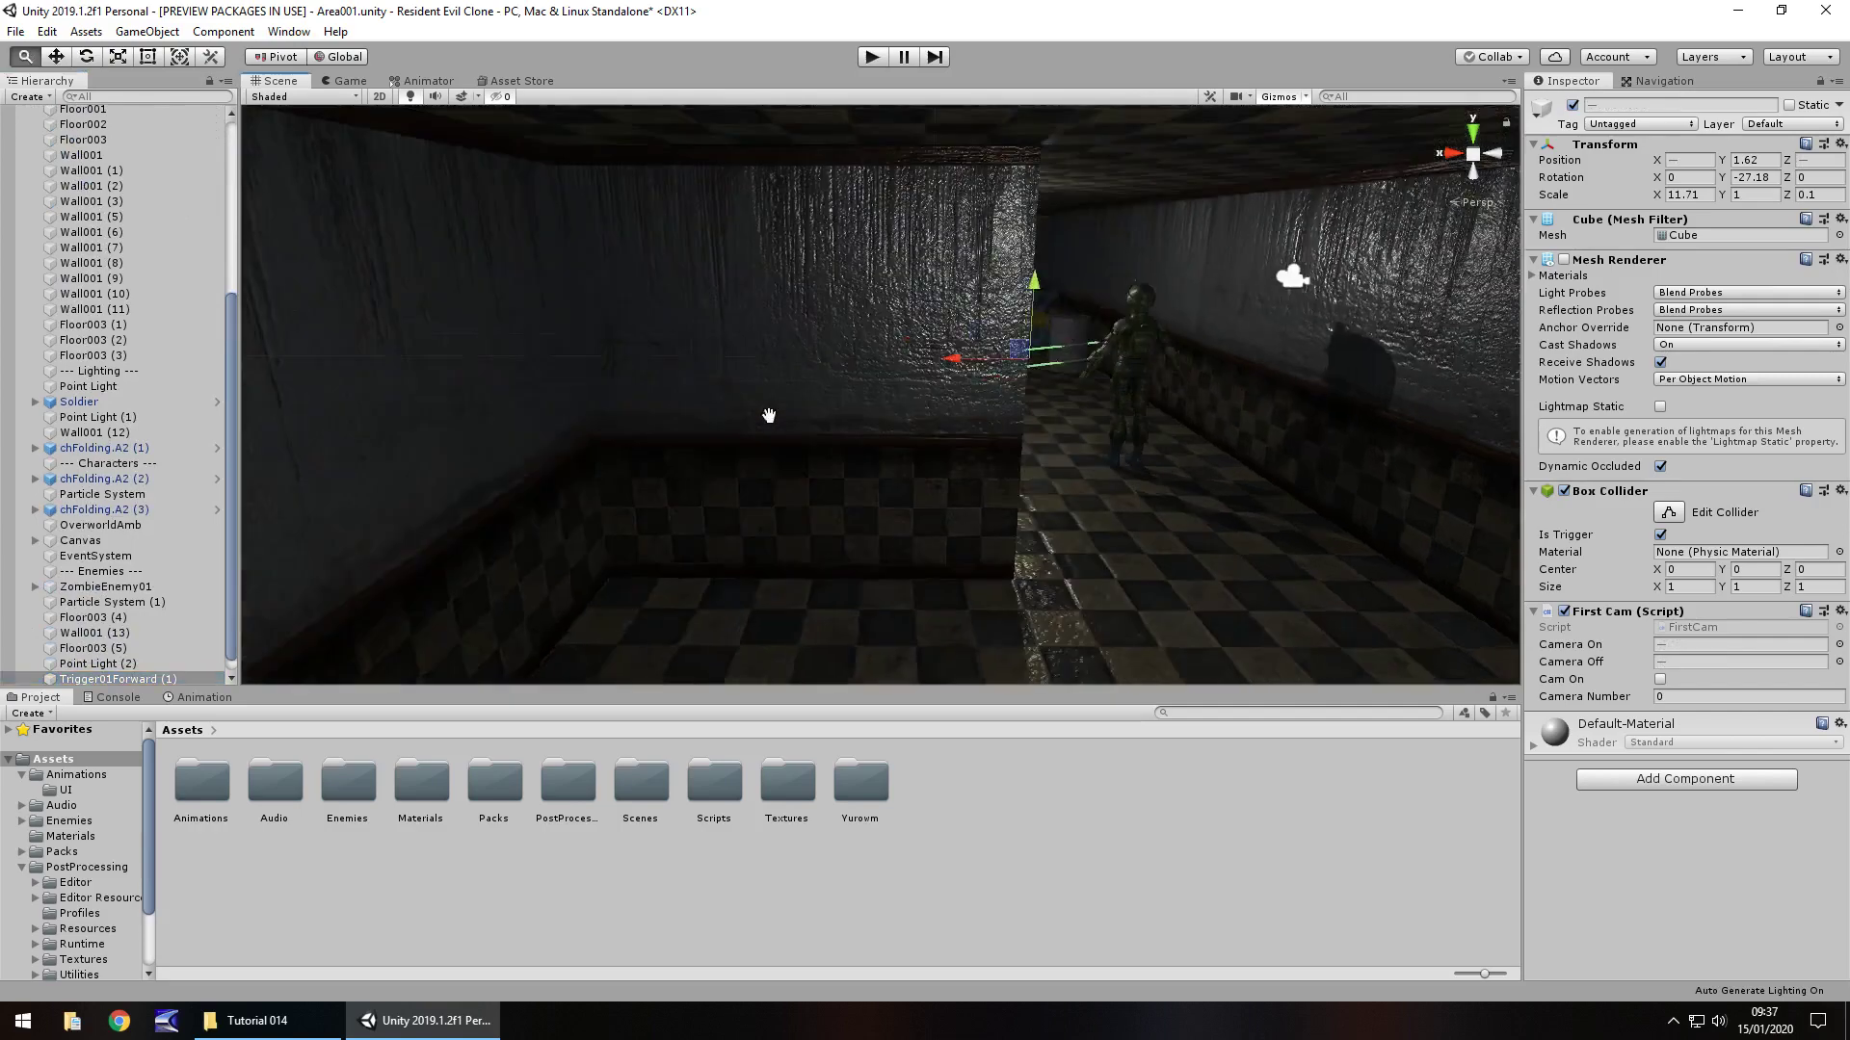
# Move both duplicated triggers across the corridor behind the soldier, to Z 26.82 and 26.94, and list them below Trigger02Back
pyautogui.moveTo(917, 408); pyautogui.dragTo(960, 400, button='right')
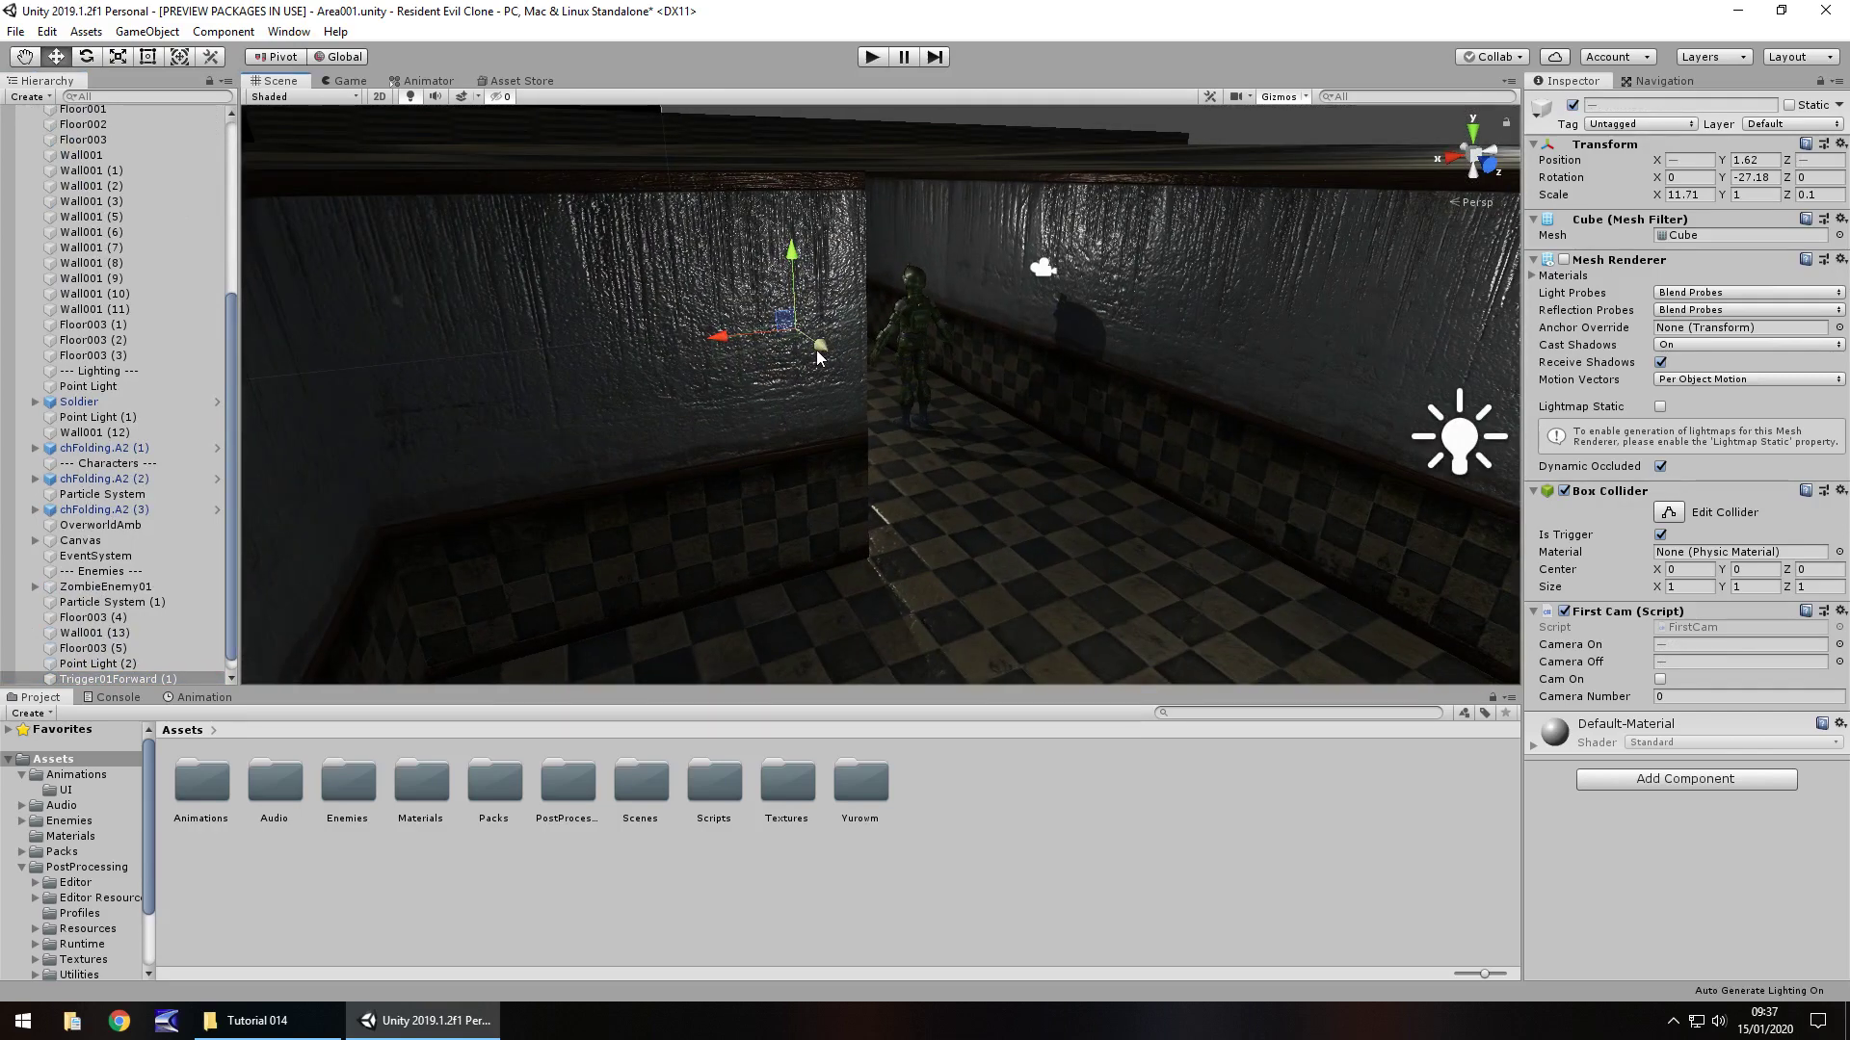
pyautogui.moveTo(817, 349); pyautogui.dragTo(898, 438)
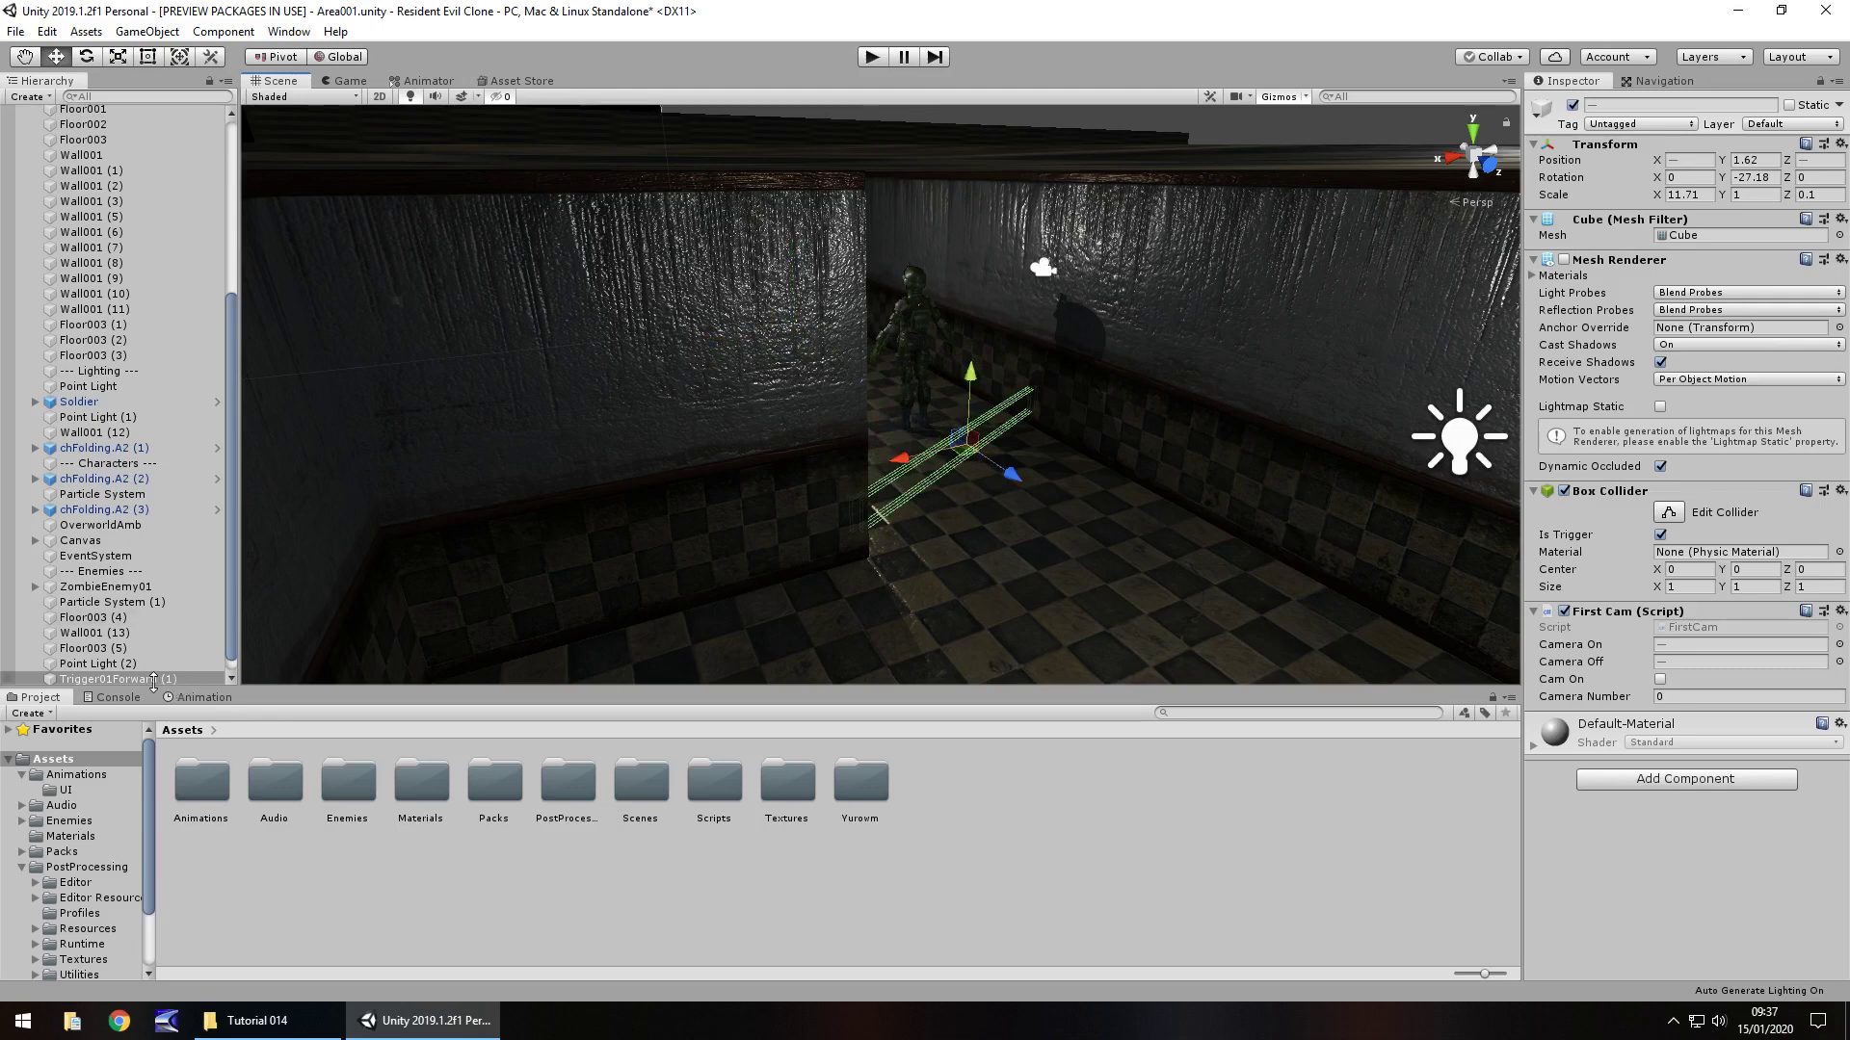
pyautogui.moveTo(152, 681); pyautogui.dragTo(135, 287)
# Rename the duplicated forward trigger as Trigger03Forward
pyautogui.click(108, 295)
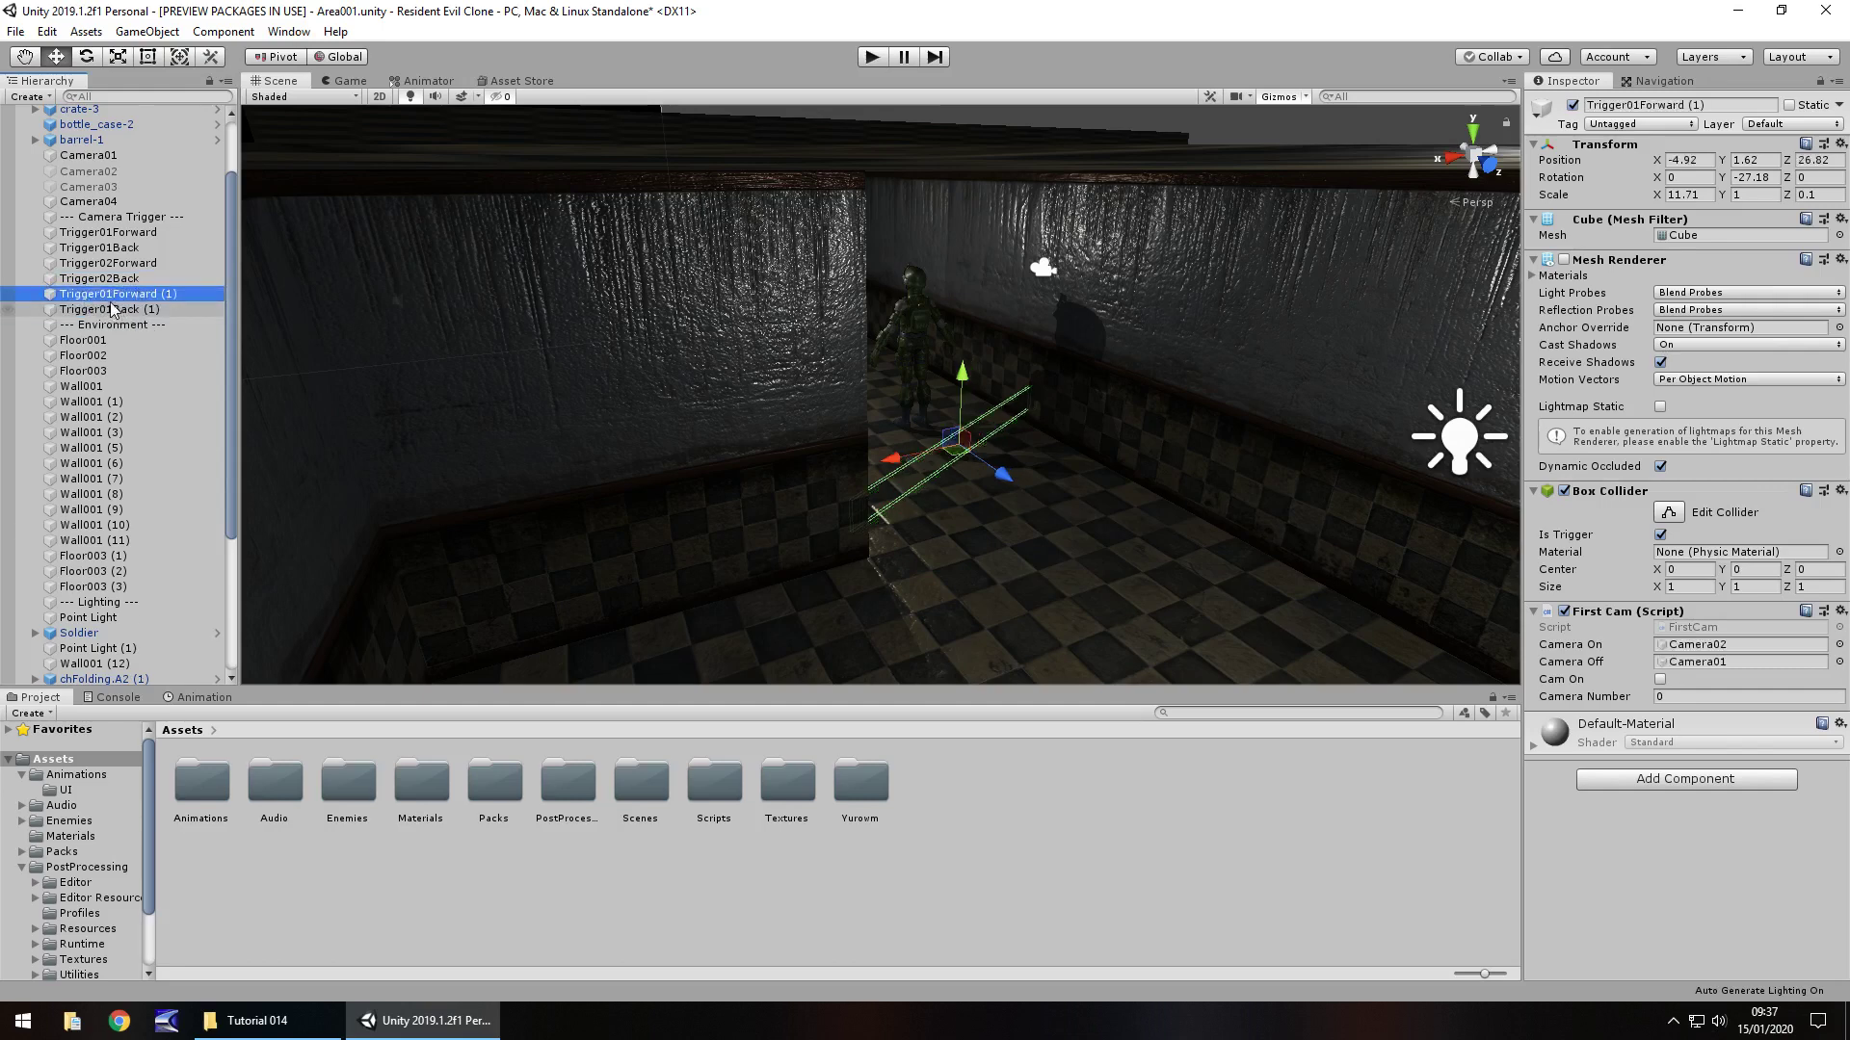
pyautogui.click(113, 294)
pyautogui.press('BackSpace')
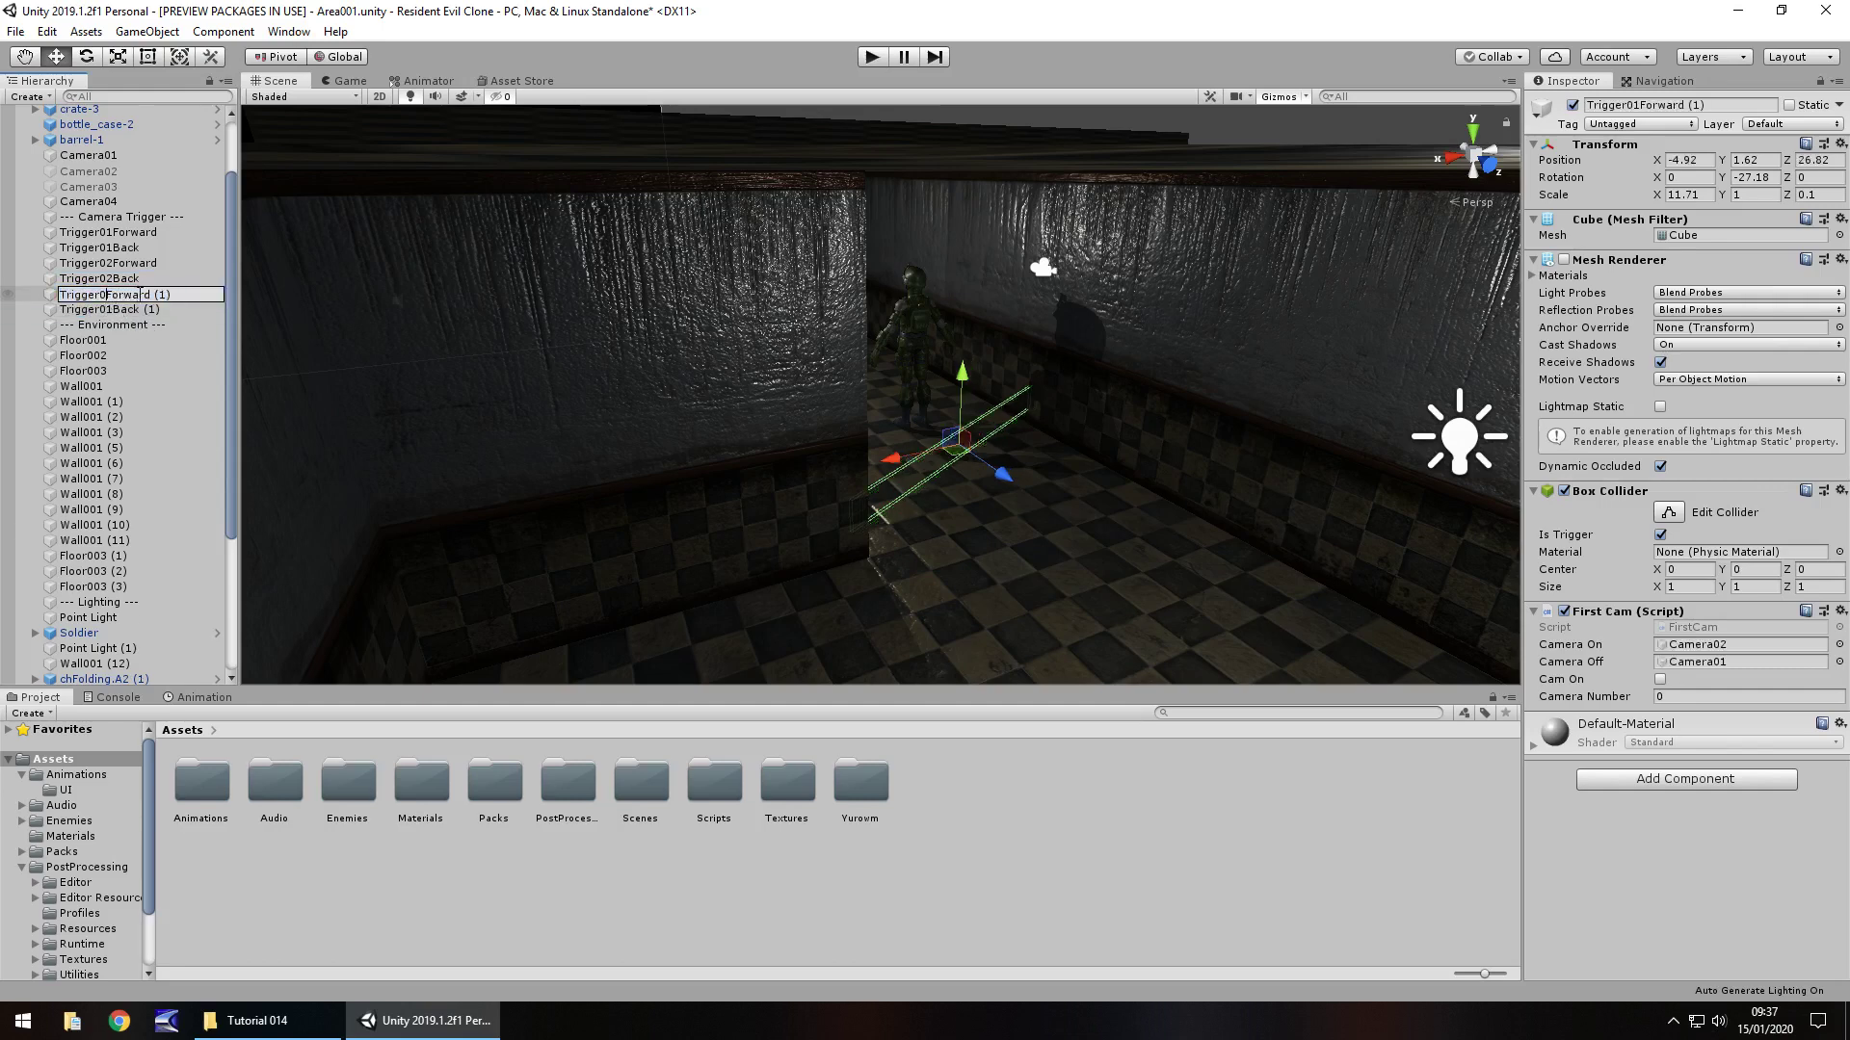
pyautogui.write('3')
pyautogui.press('Return')
# Rename the duplicated back trigger as Trigger03Back
pyautogui.click(134, 311)
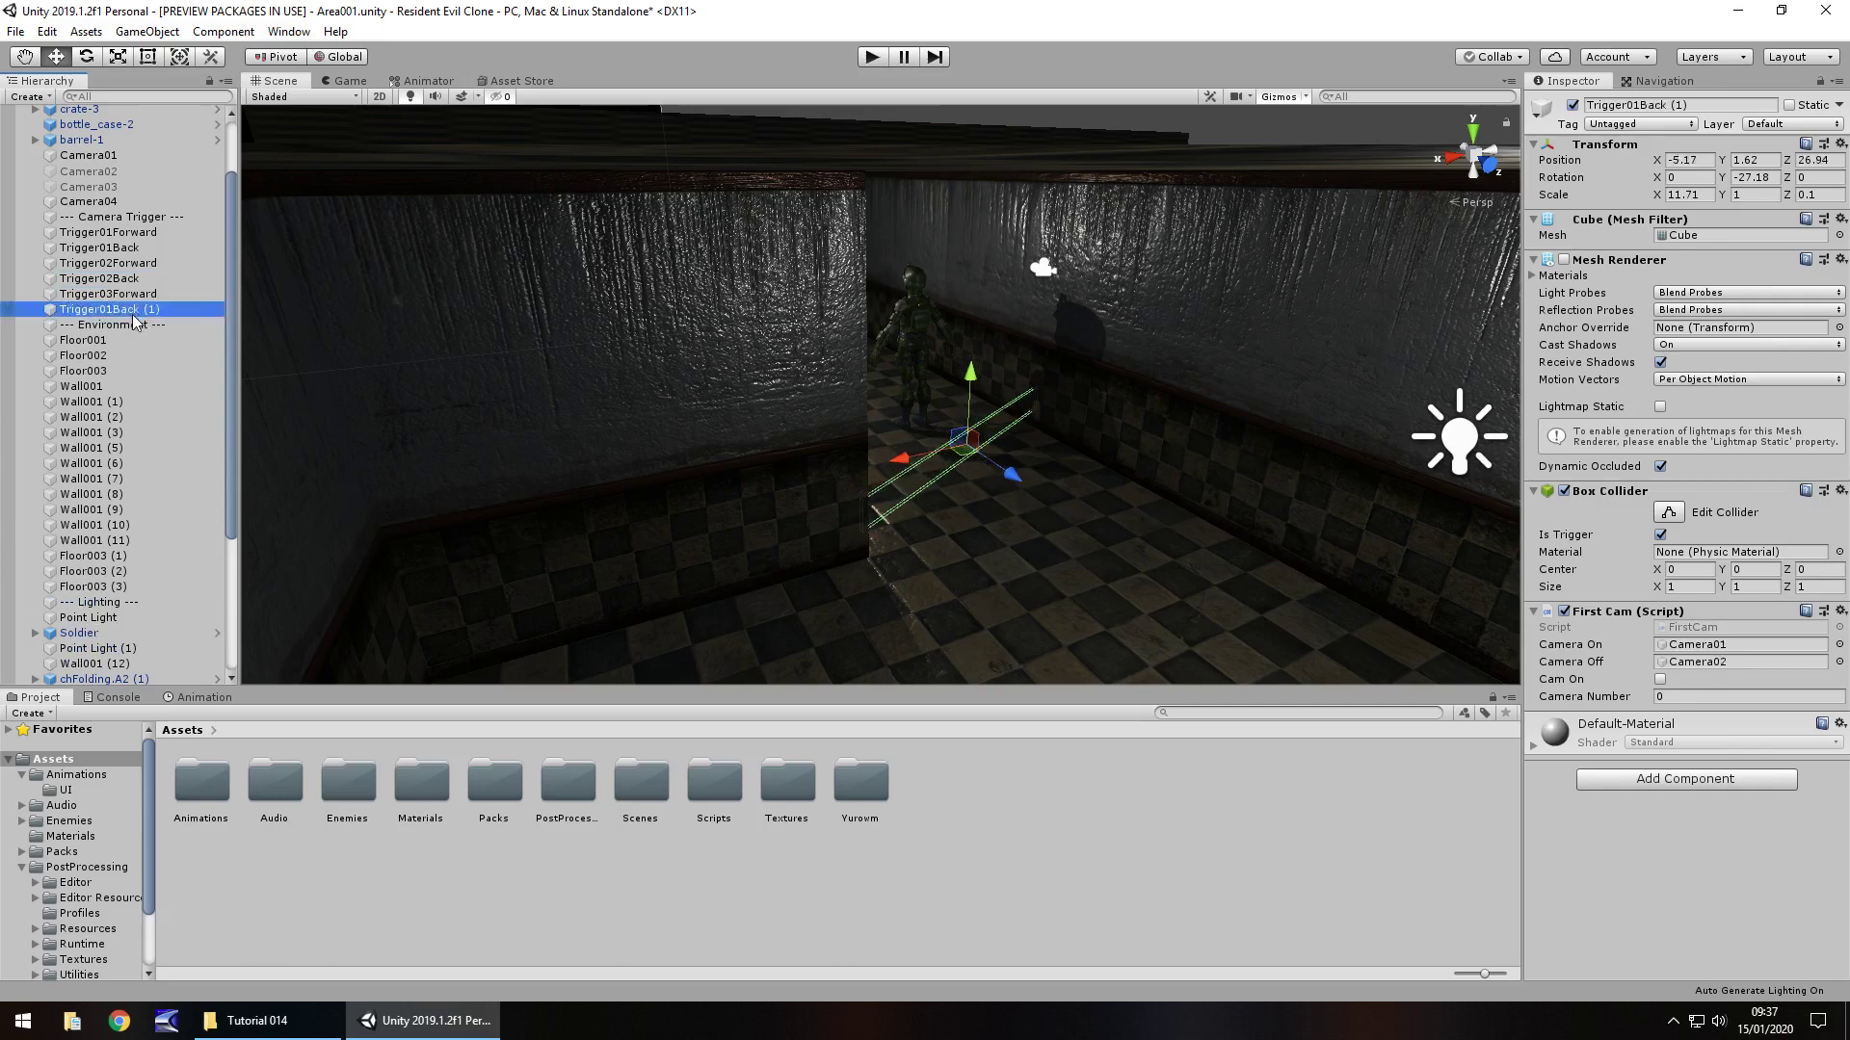
pyautogui.click(133, 314)
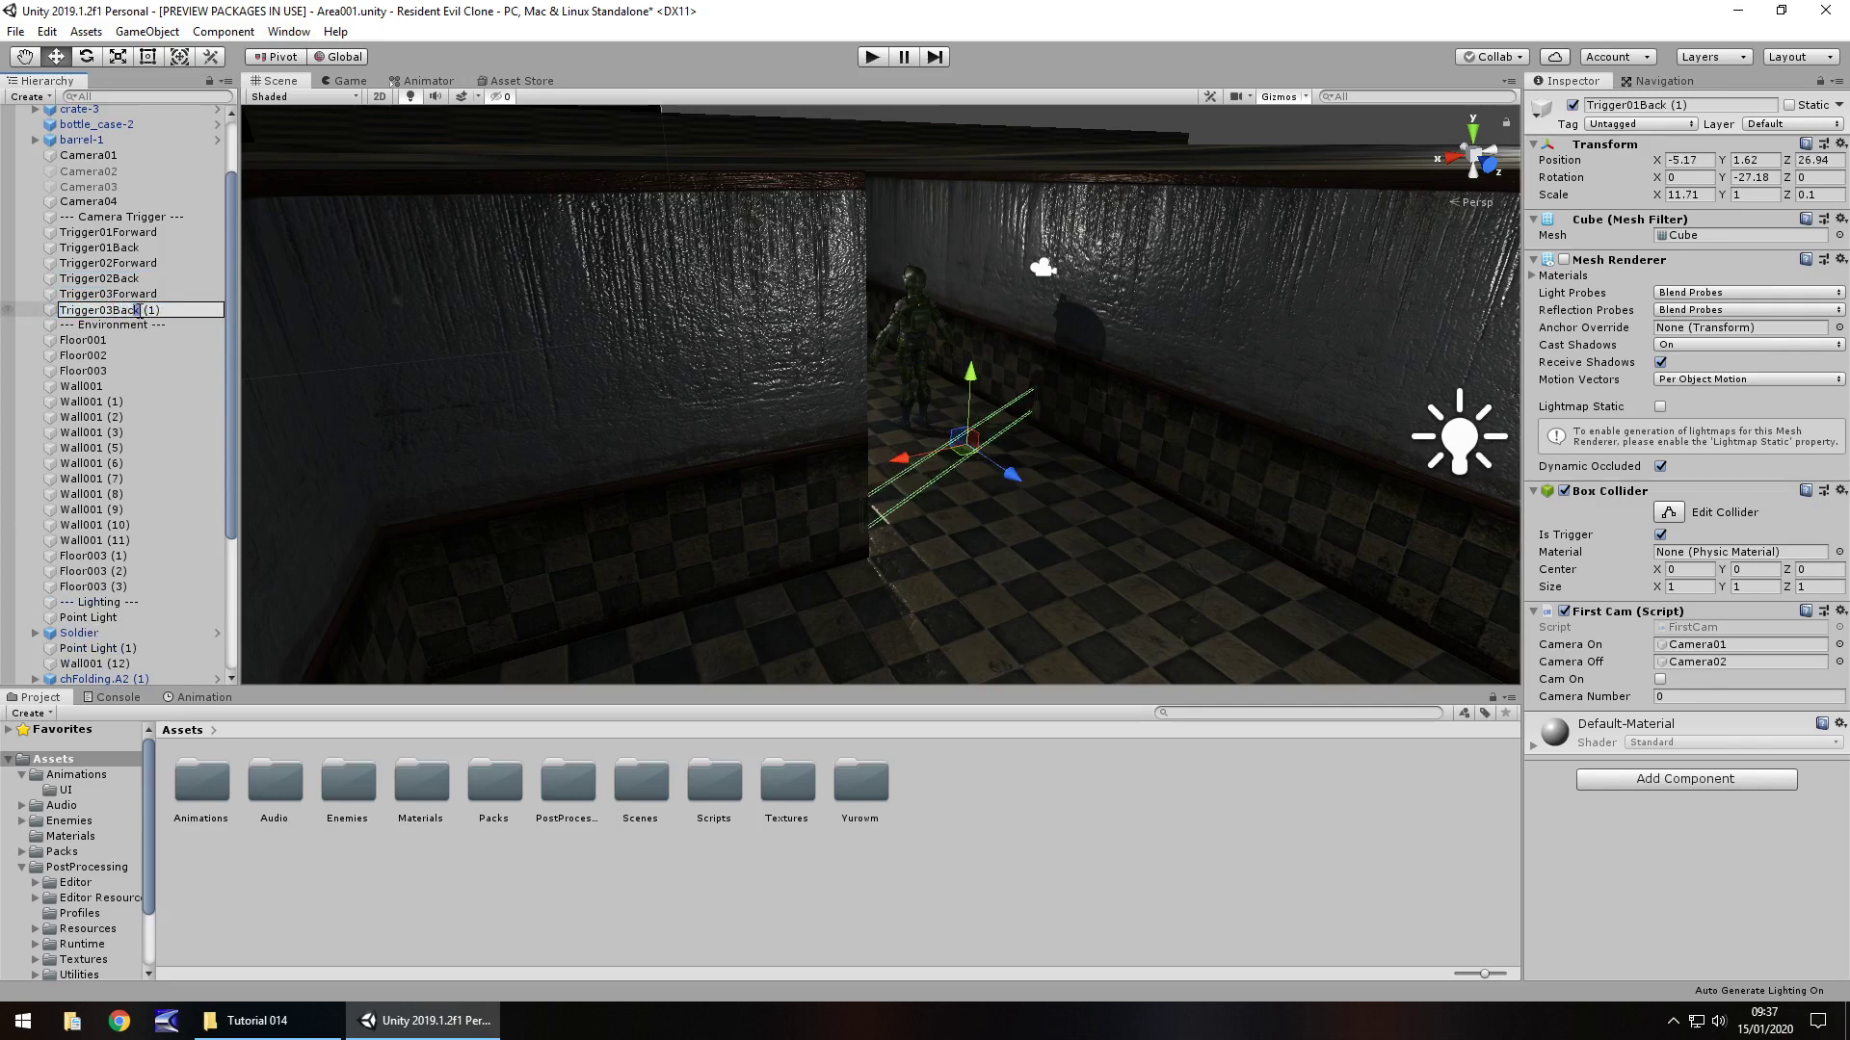
pyautogui.doubleClick(140, 310)
pyautogui.moveTo(179, 311); pyautogui.dragTo(137, 310)
pyautogui.press('BackSpace')
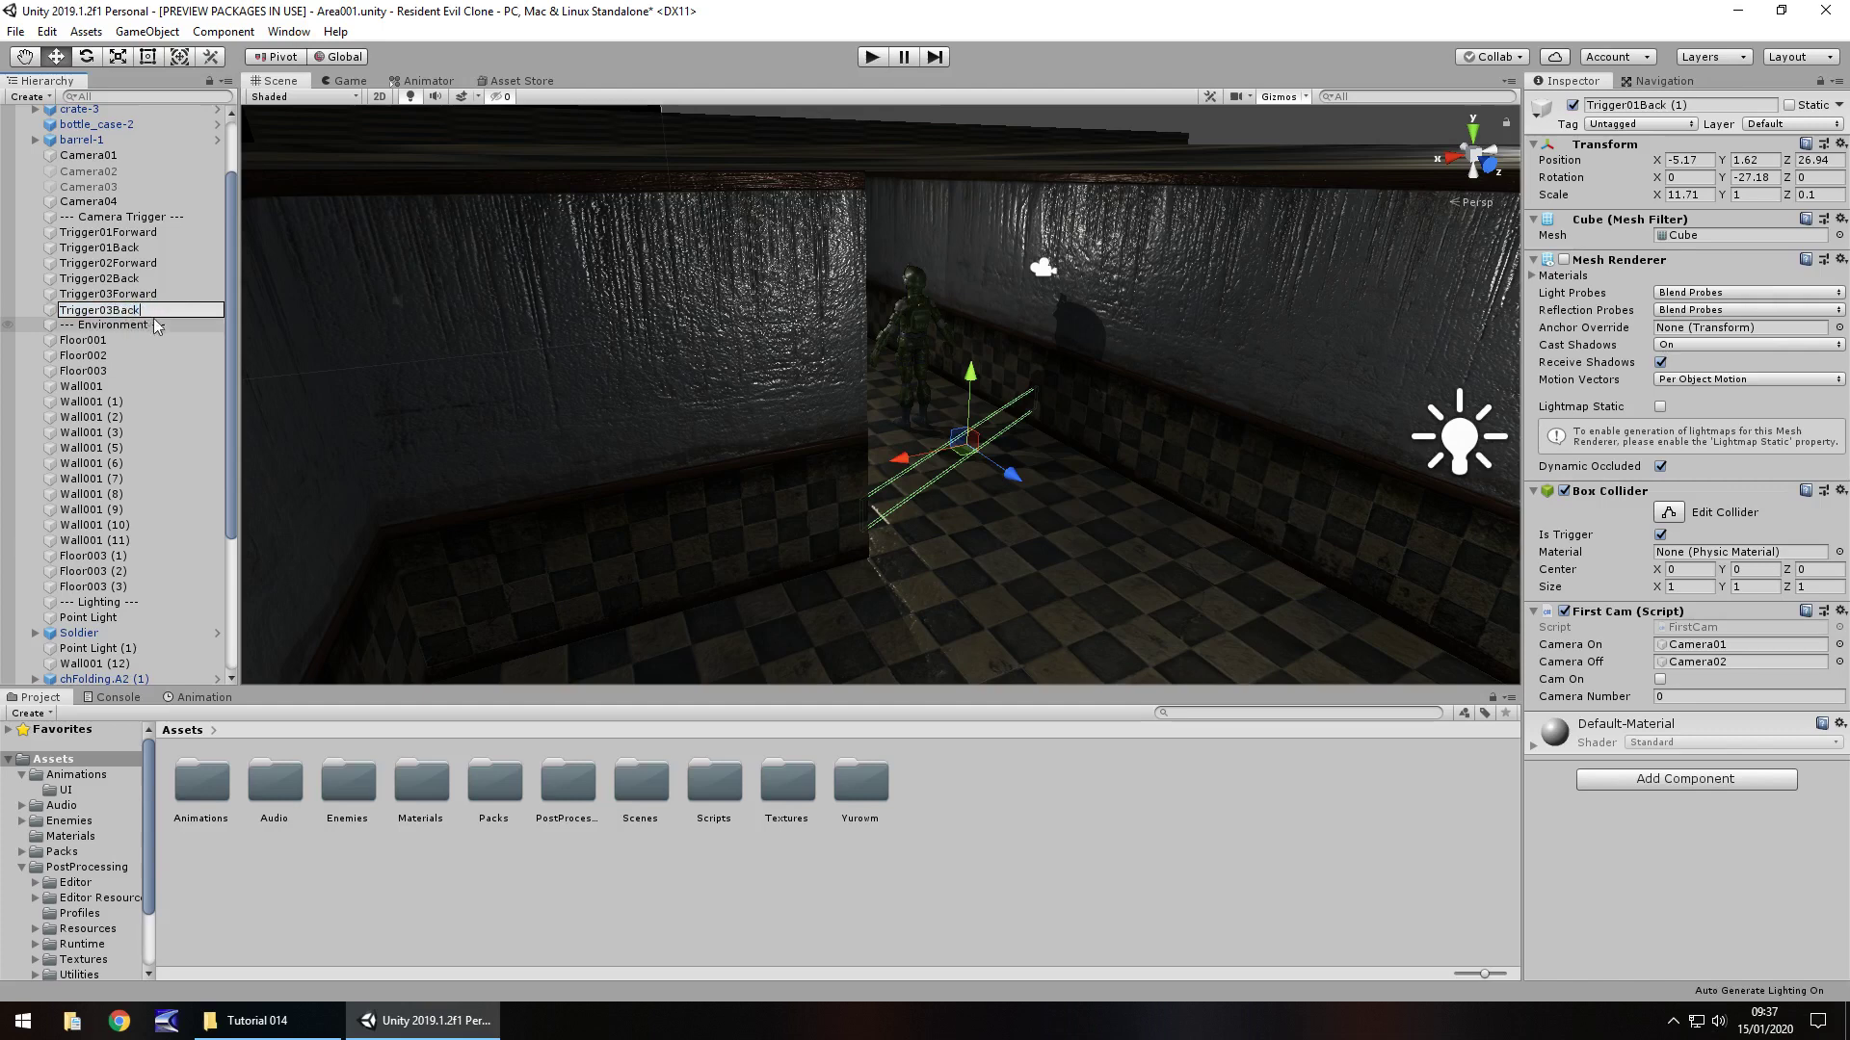
pyautogui.press('Return')
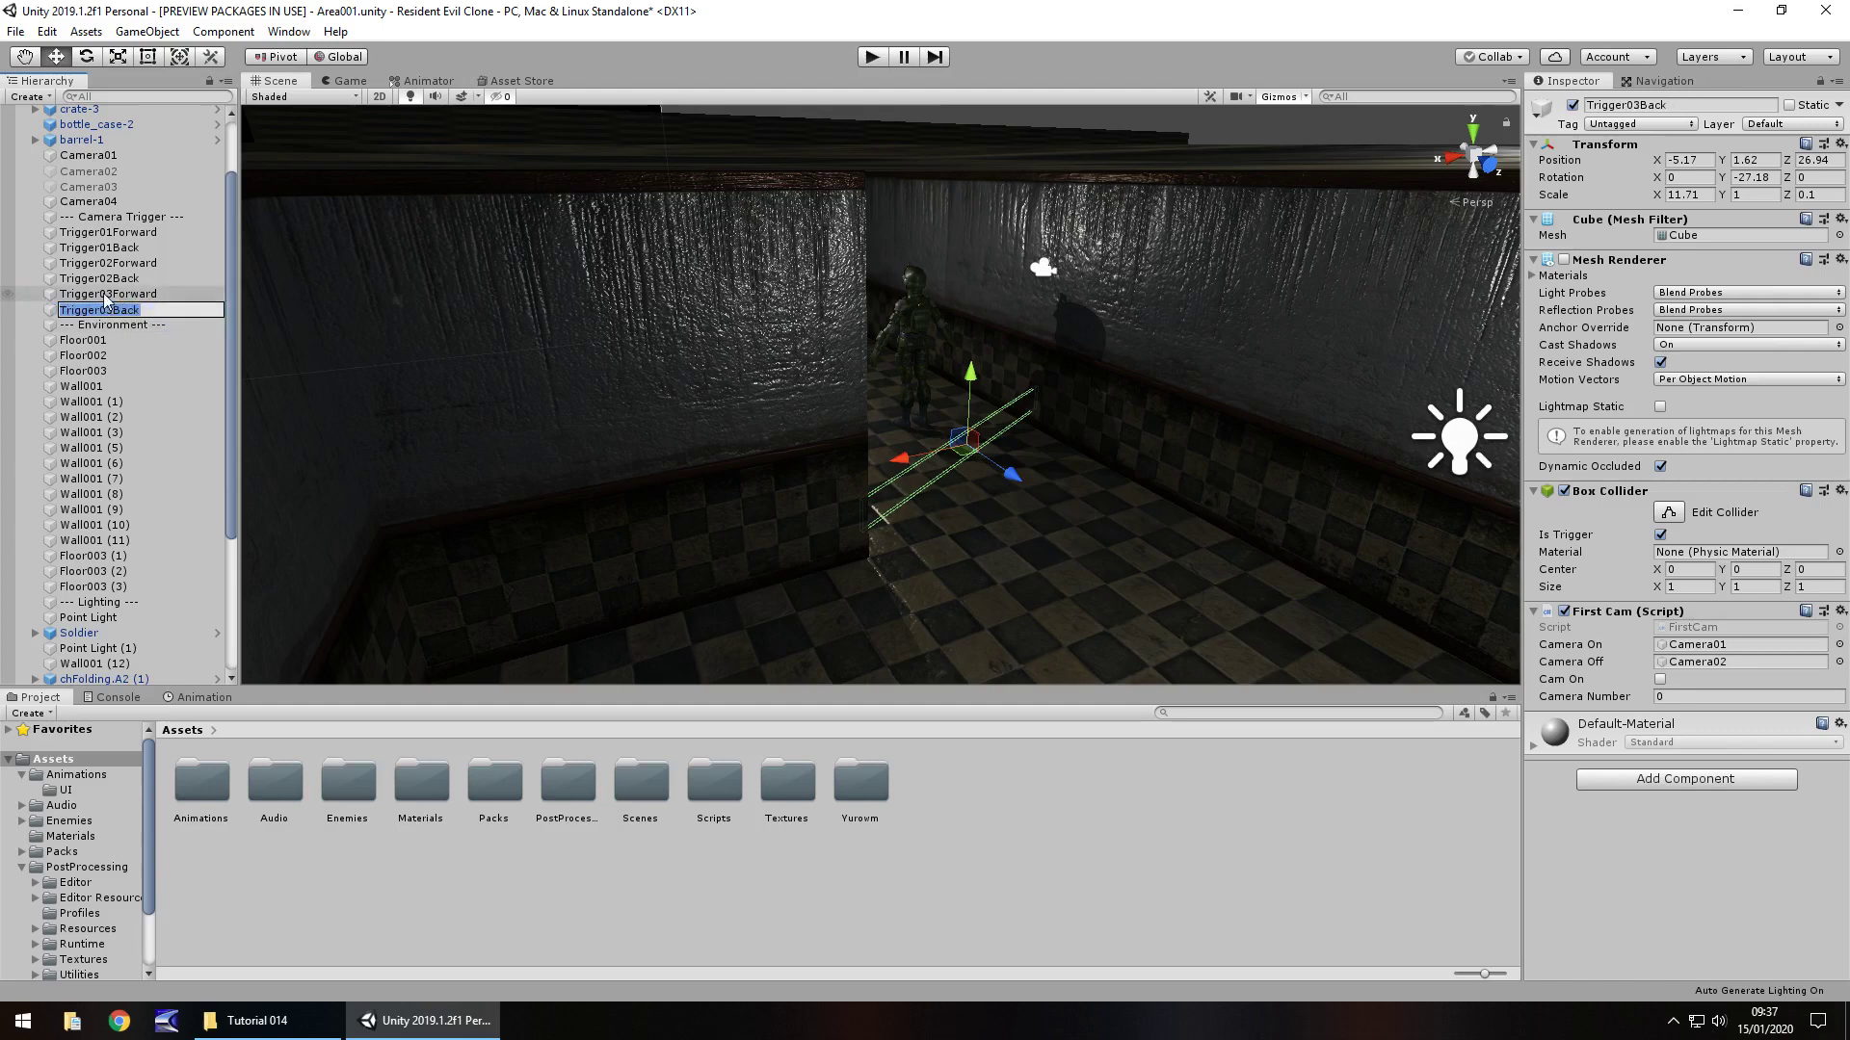
# Set Trigger03Back's First Cam script to Camera04 for Camera On and Camera01 for Camera Off
pyautogui.click(106, 295)
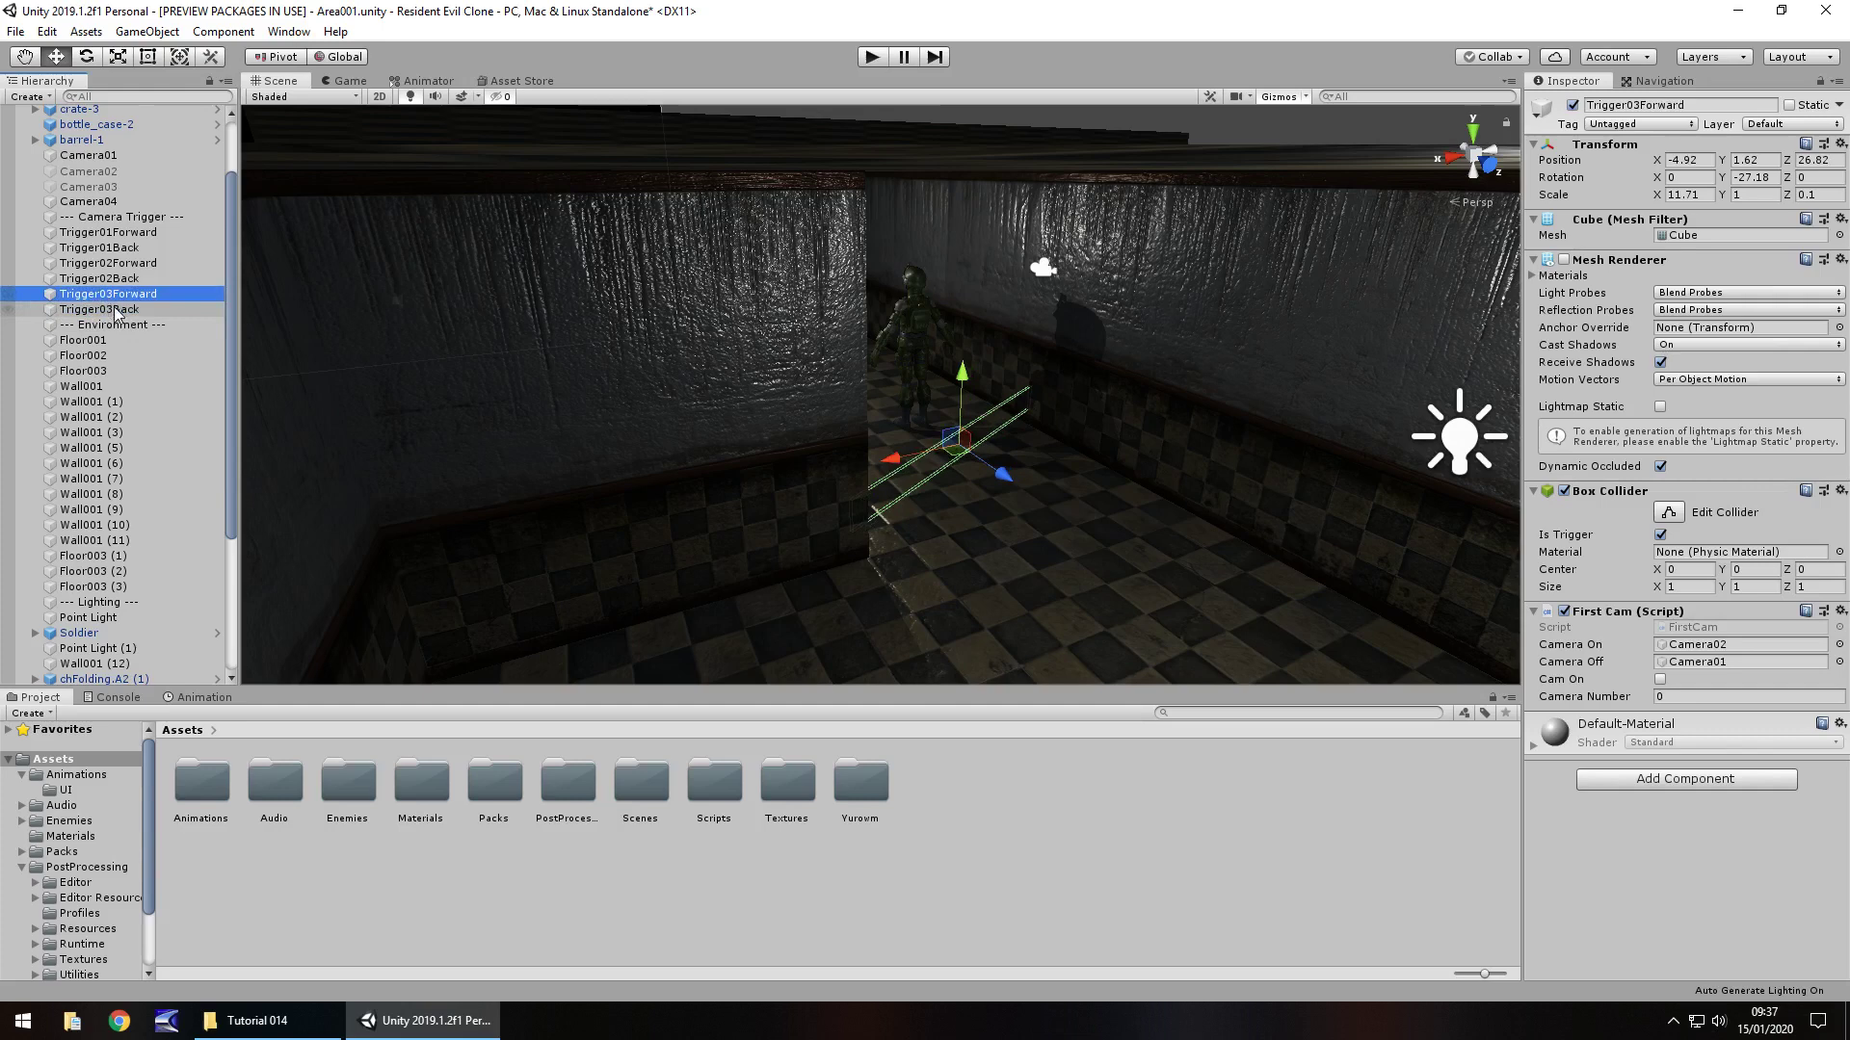
pyautogui.click(113, 308)
pyautogui.click(109, 294)
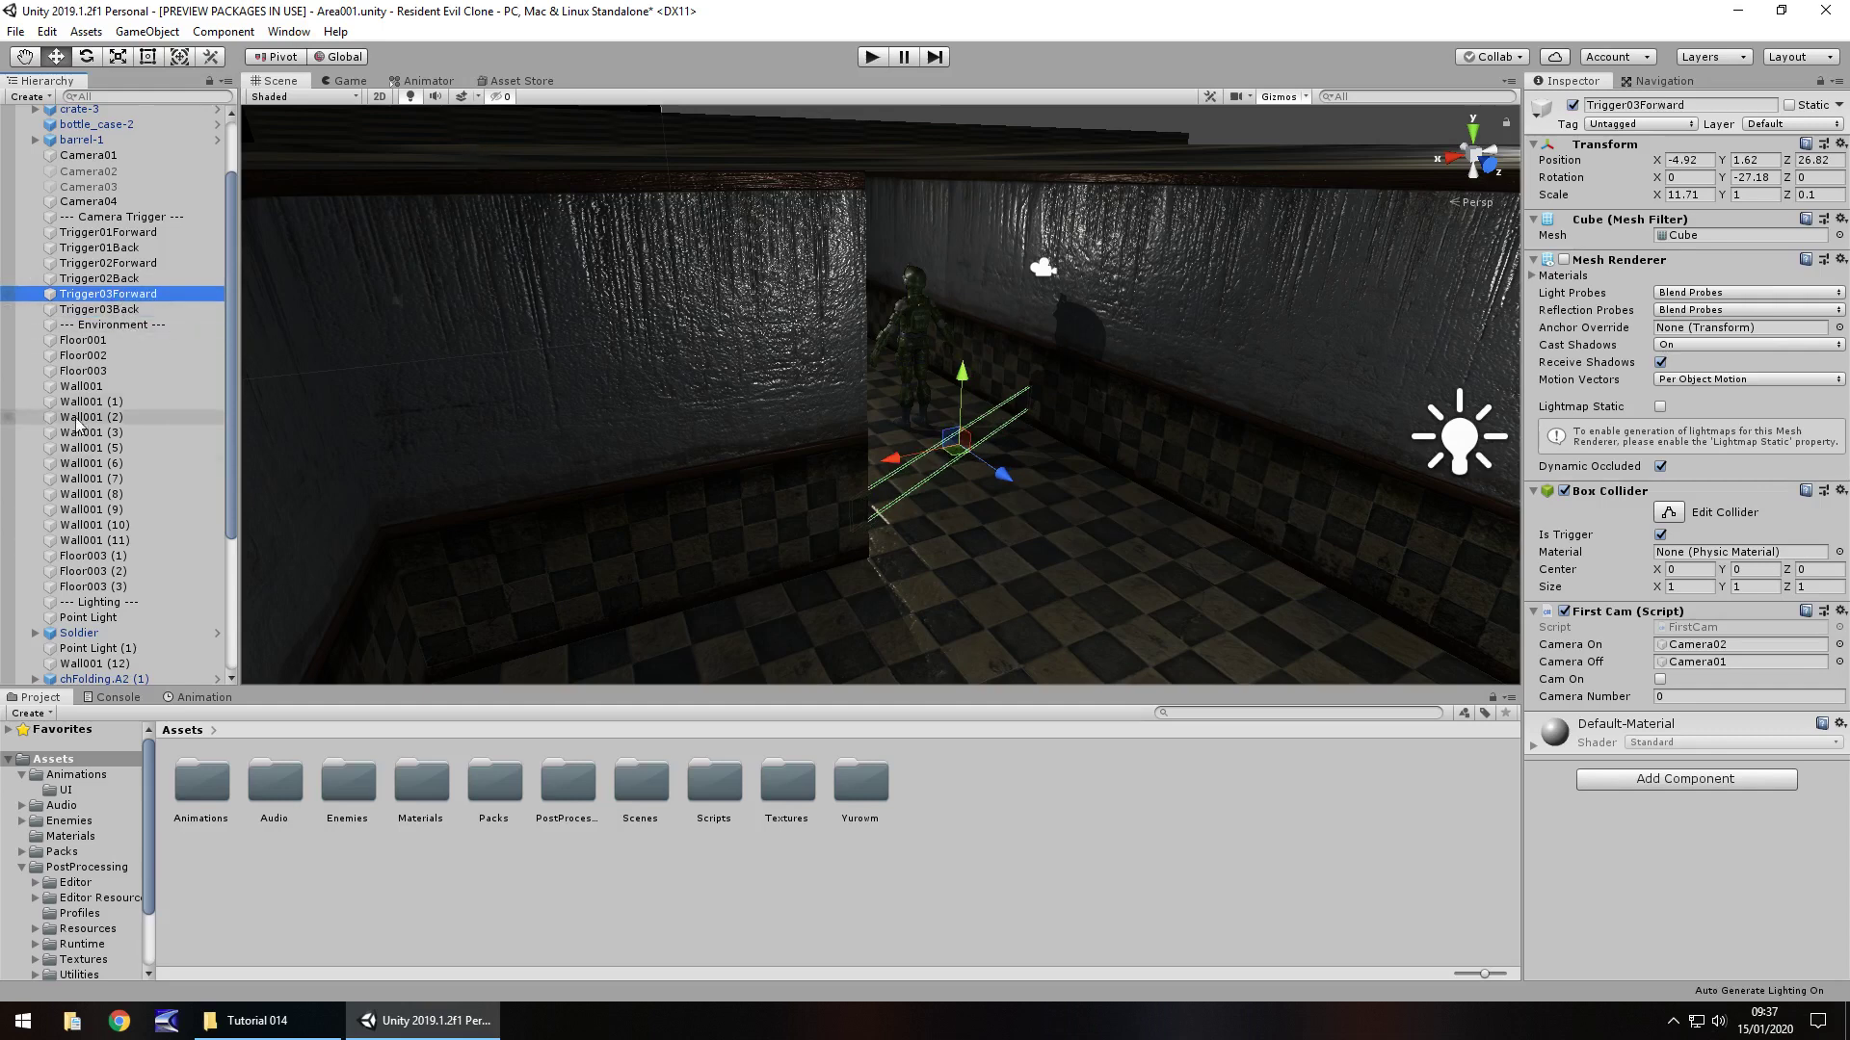
pyautogui.click(106, 310)
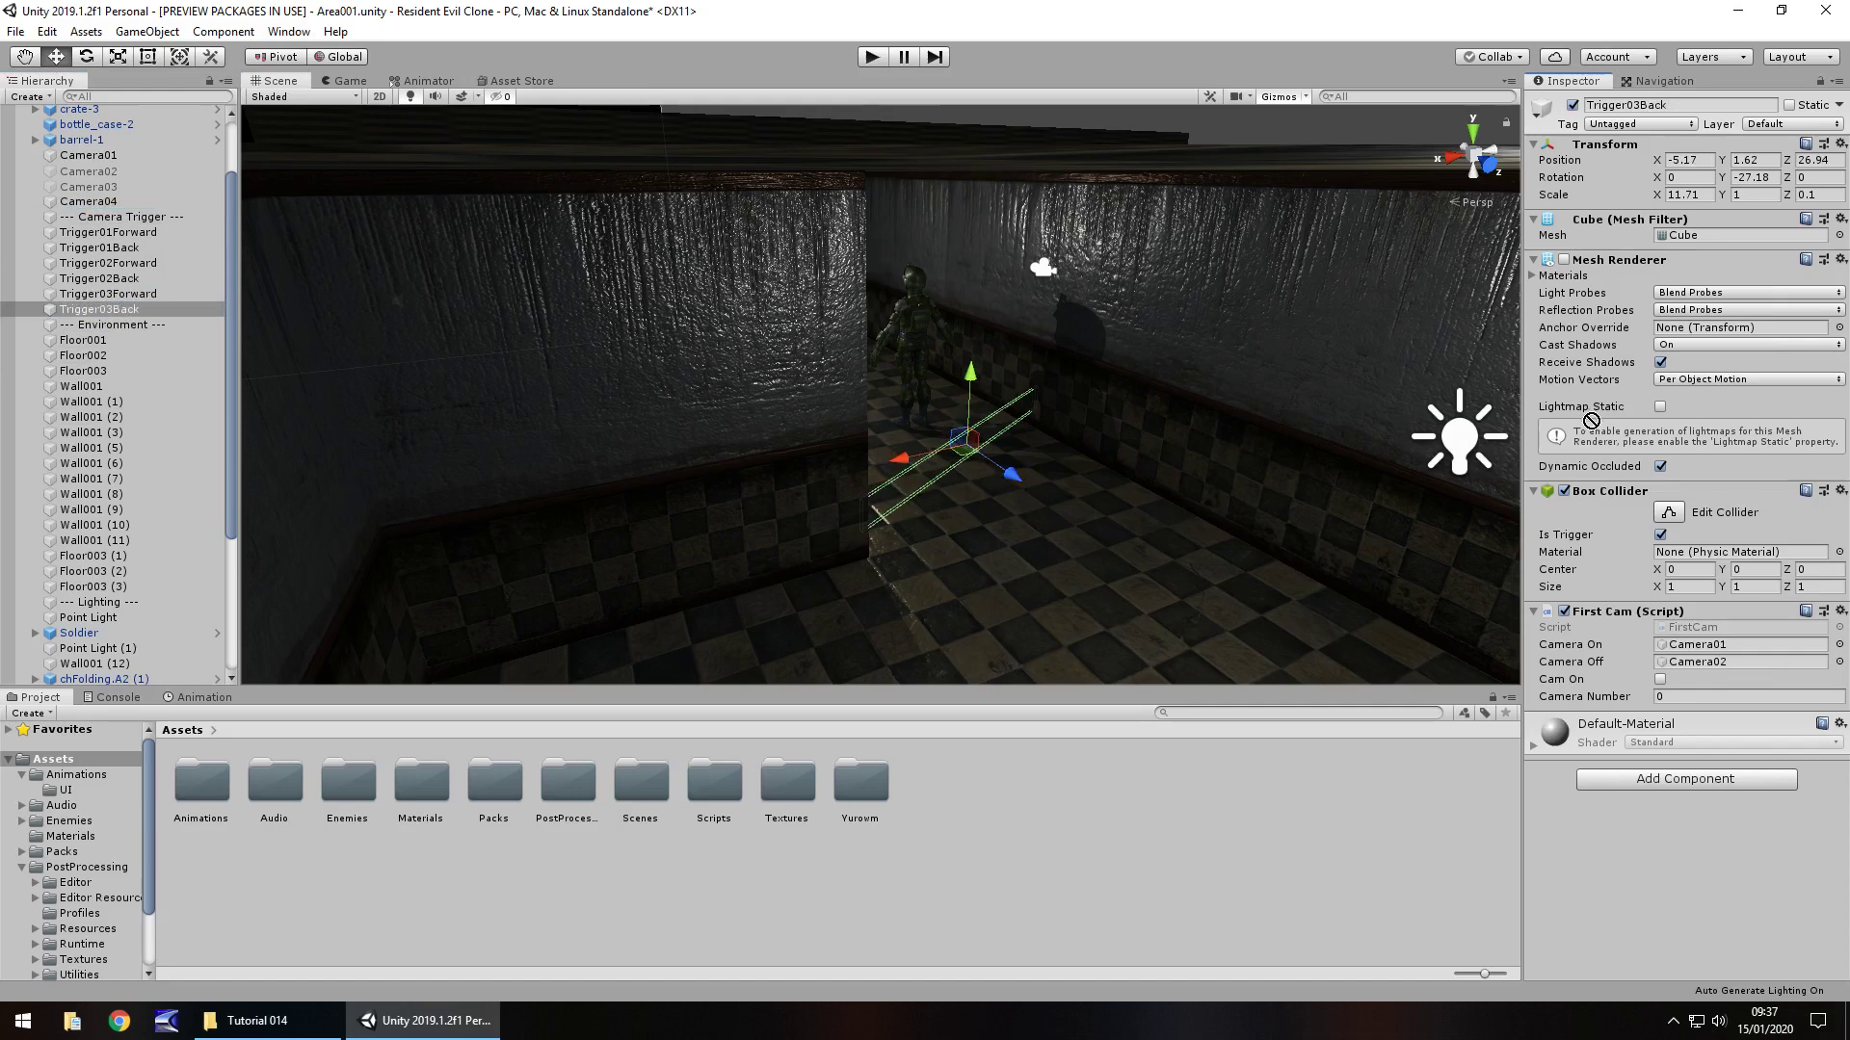
pyautogui.moveTo(1689, 636); pyautogui.dragTo(1701, 654)
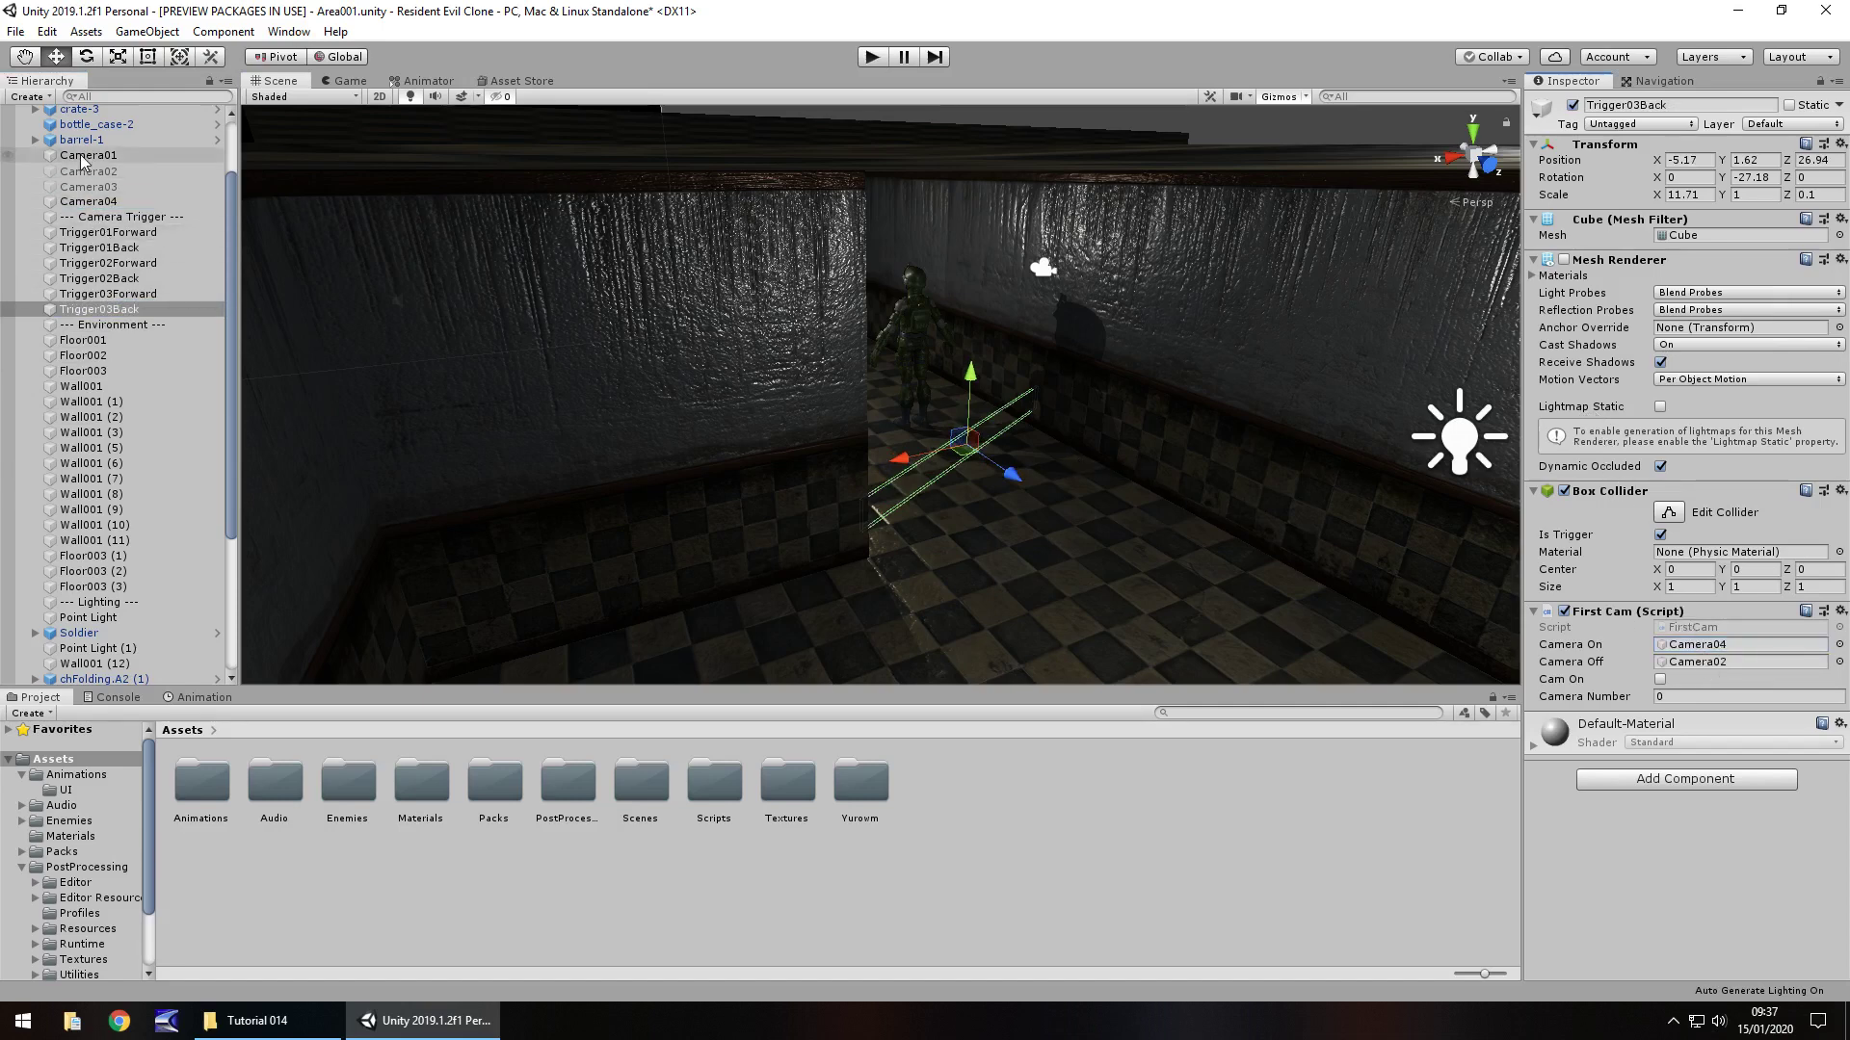
pyautogui.moveTo(104, 156); pyautogui.dragTo(1720, 662)
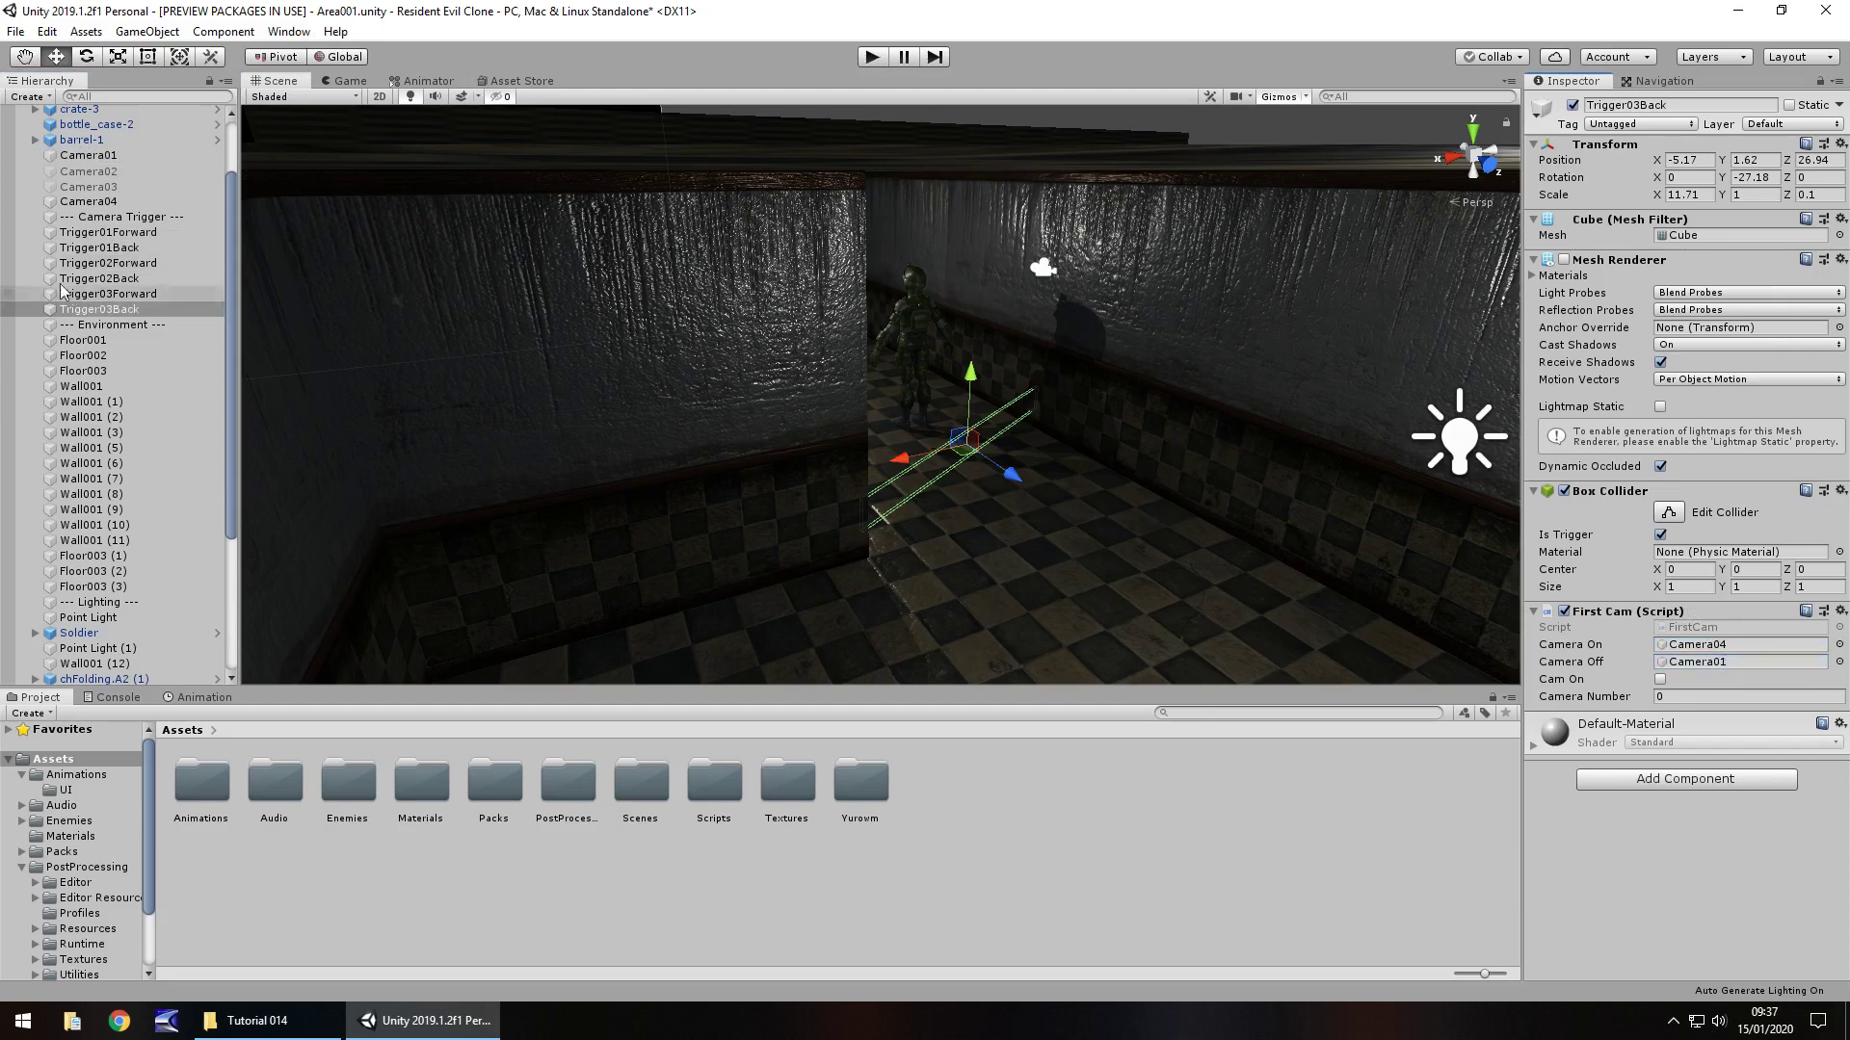
# Deactivate Camera04, and set Trigger03Forward's Camera On to Camera01 and Camera Off to Camera04
pyautogui.click(89, 201)
pyautogui.click(1571, 105)
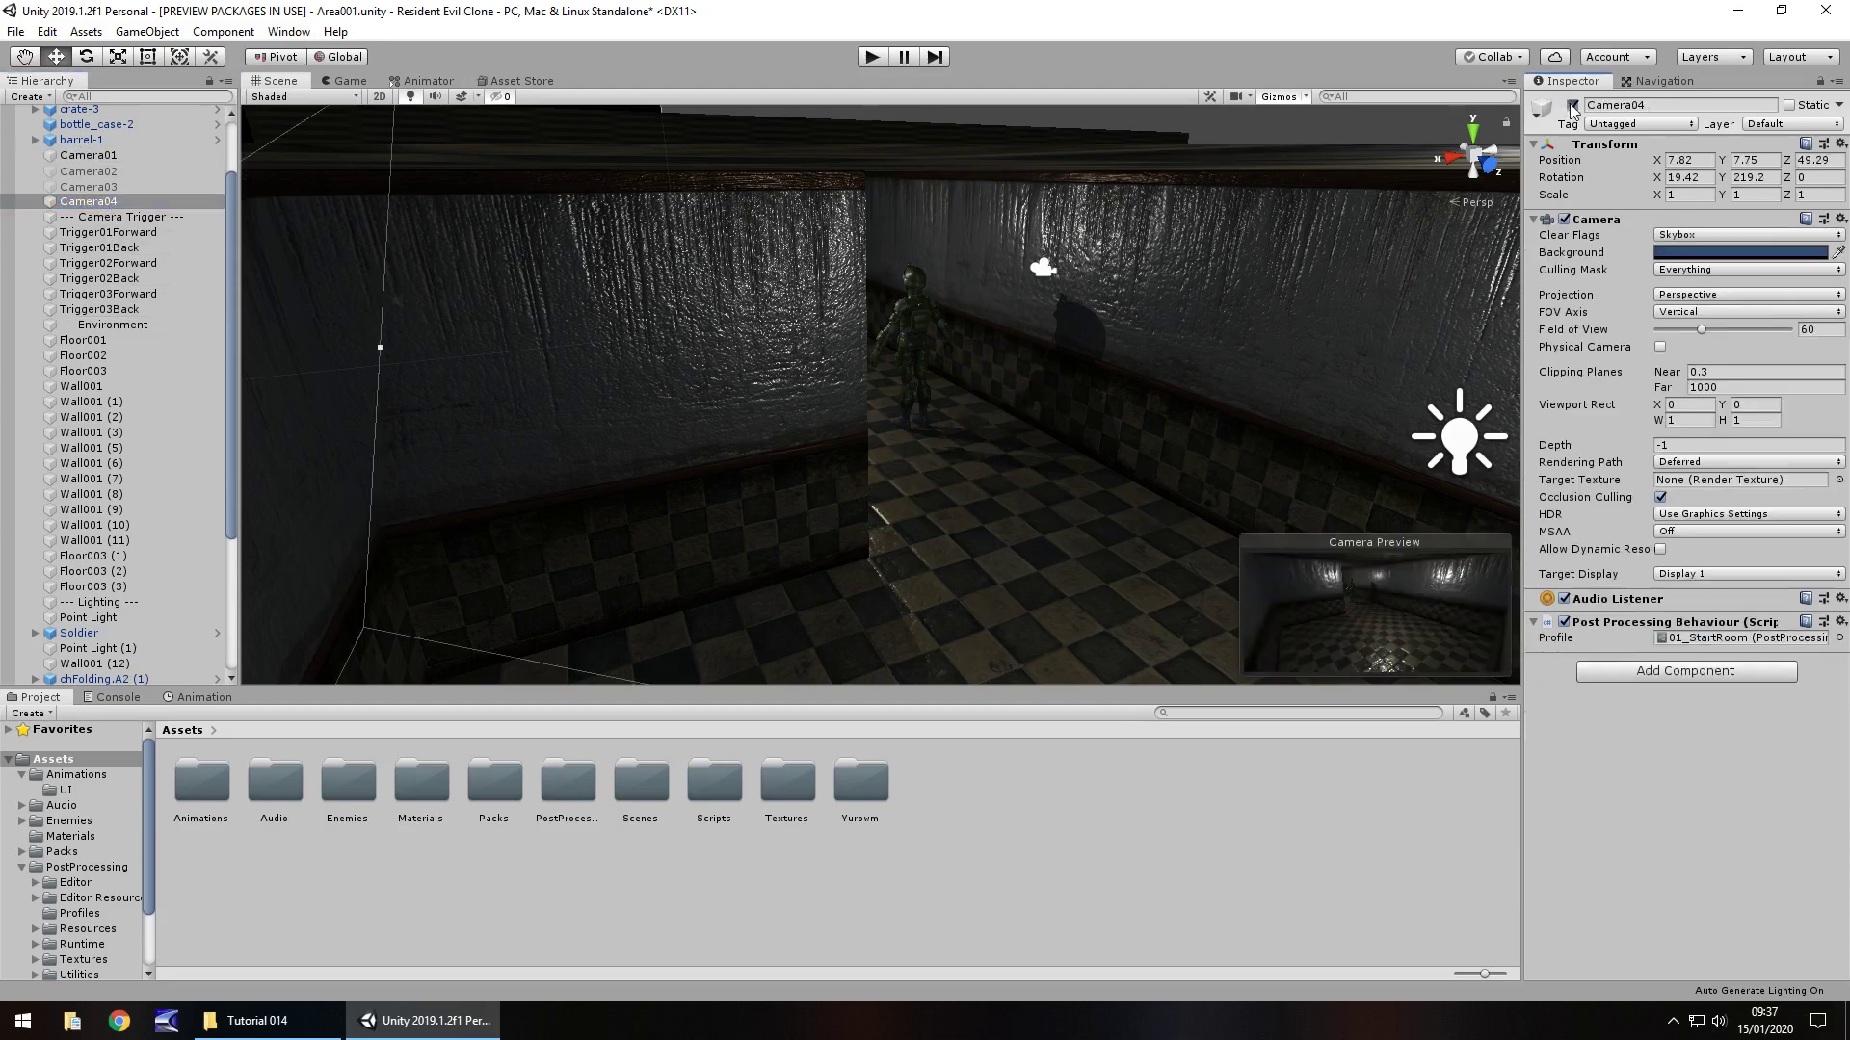
pyautogui.click(156, 294)
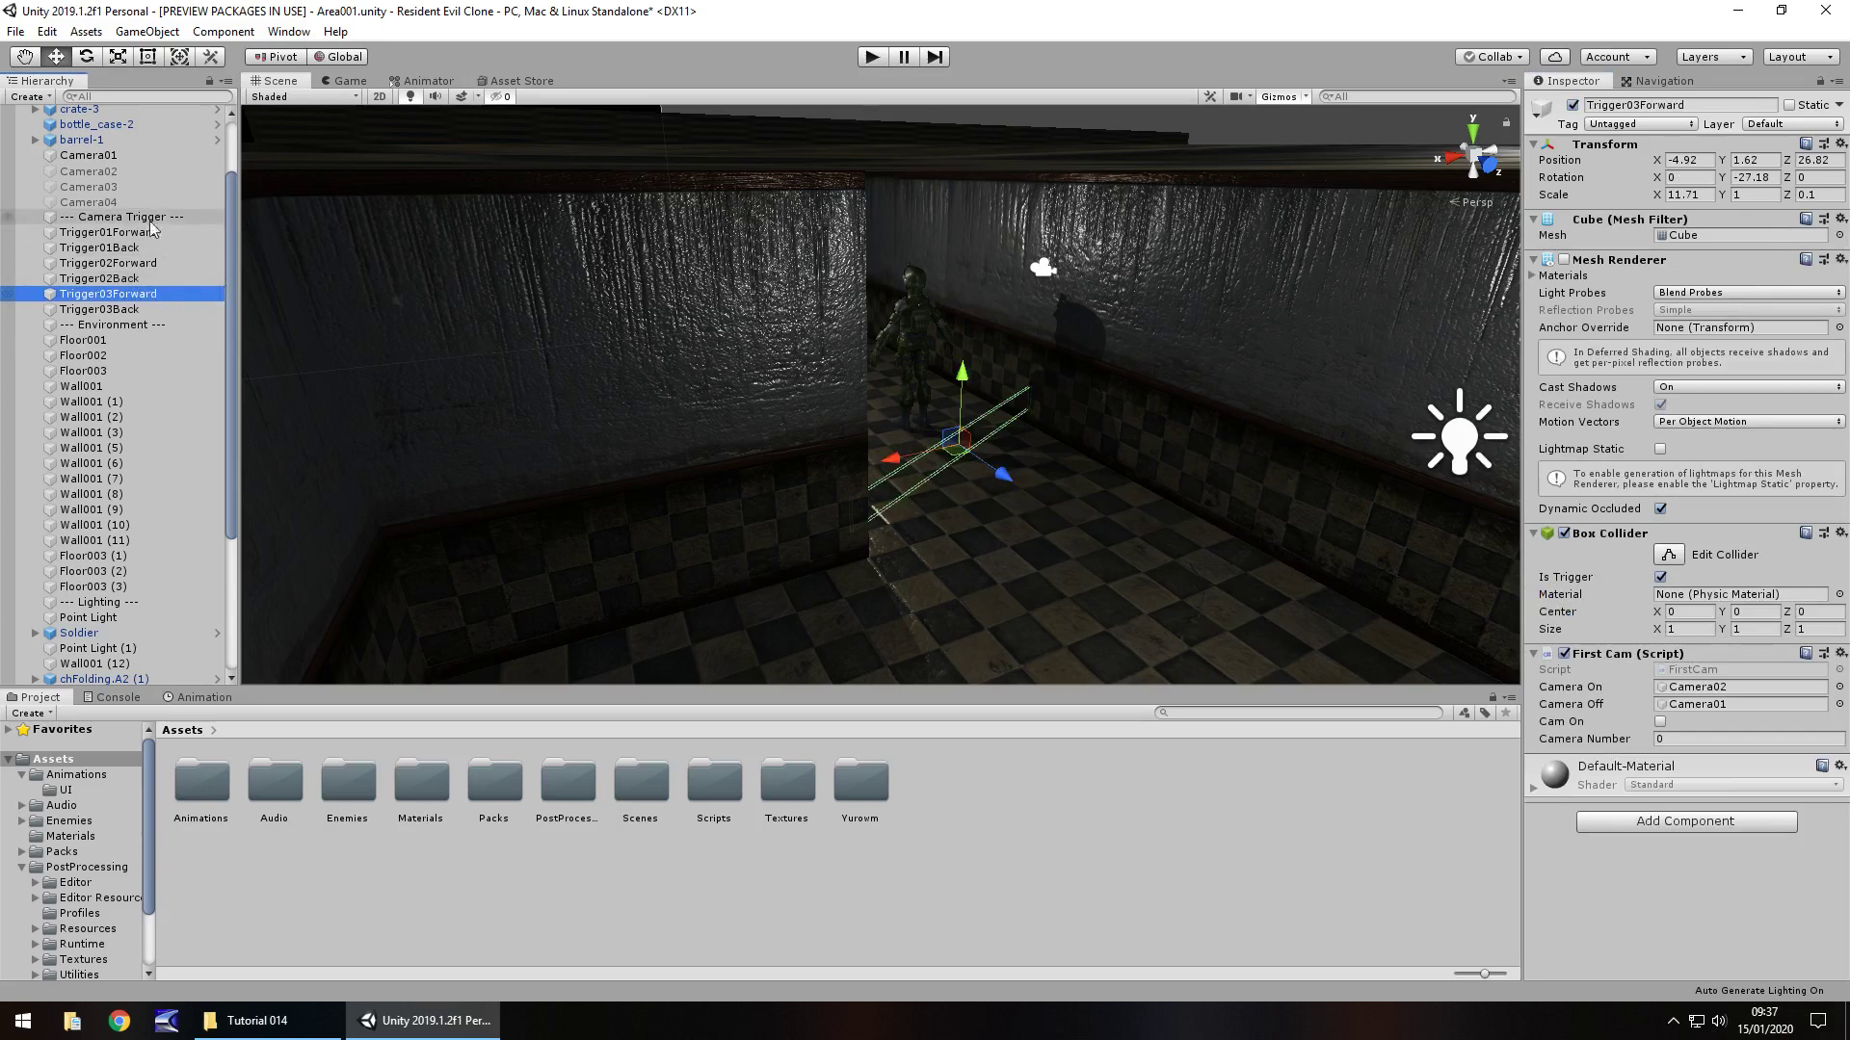
pyautogui.moveTo(88, 155); pyautogui.dragTo(1729, 691)
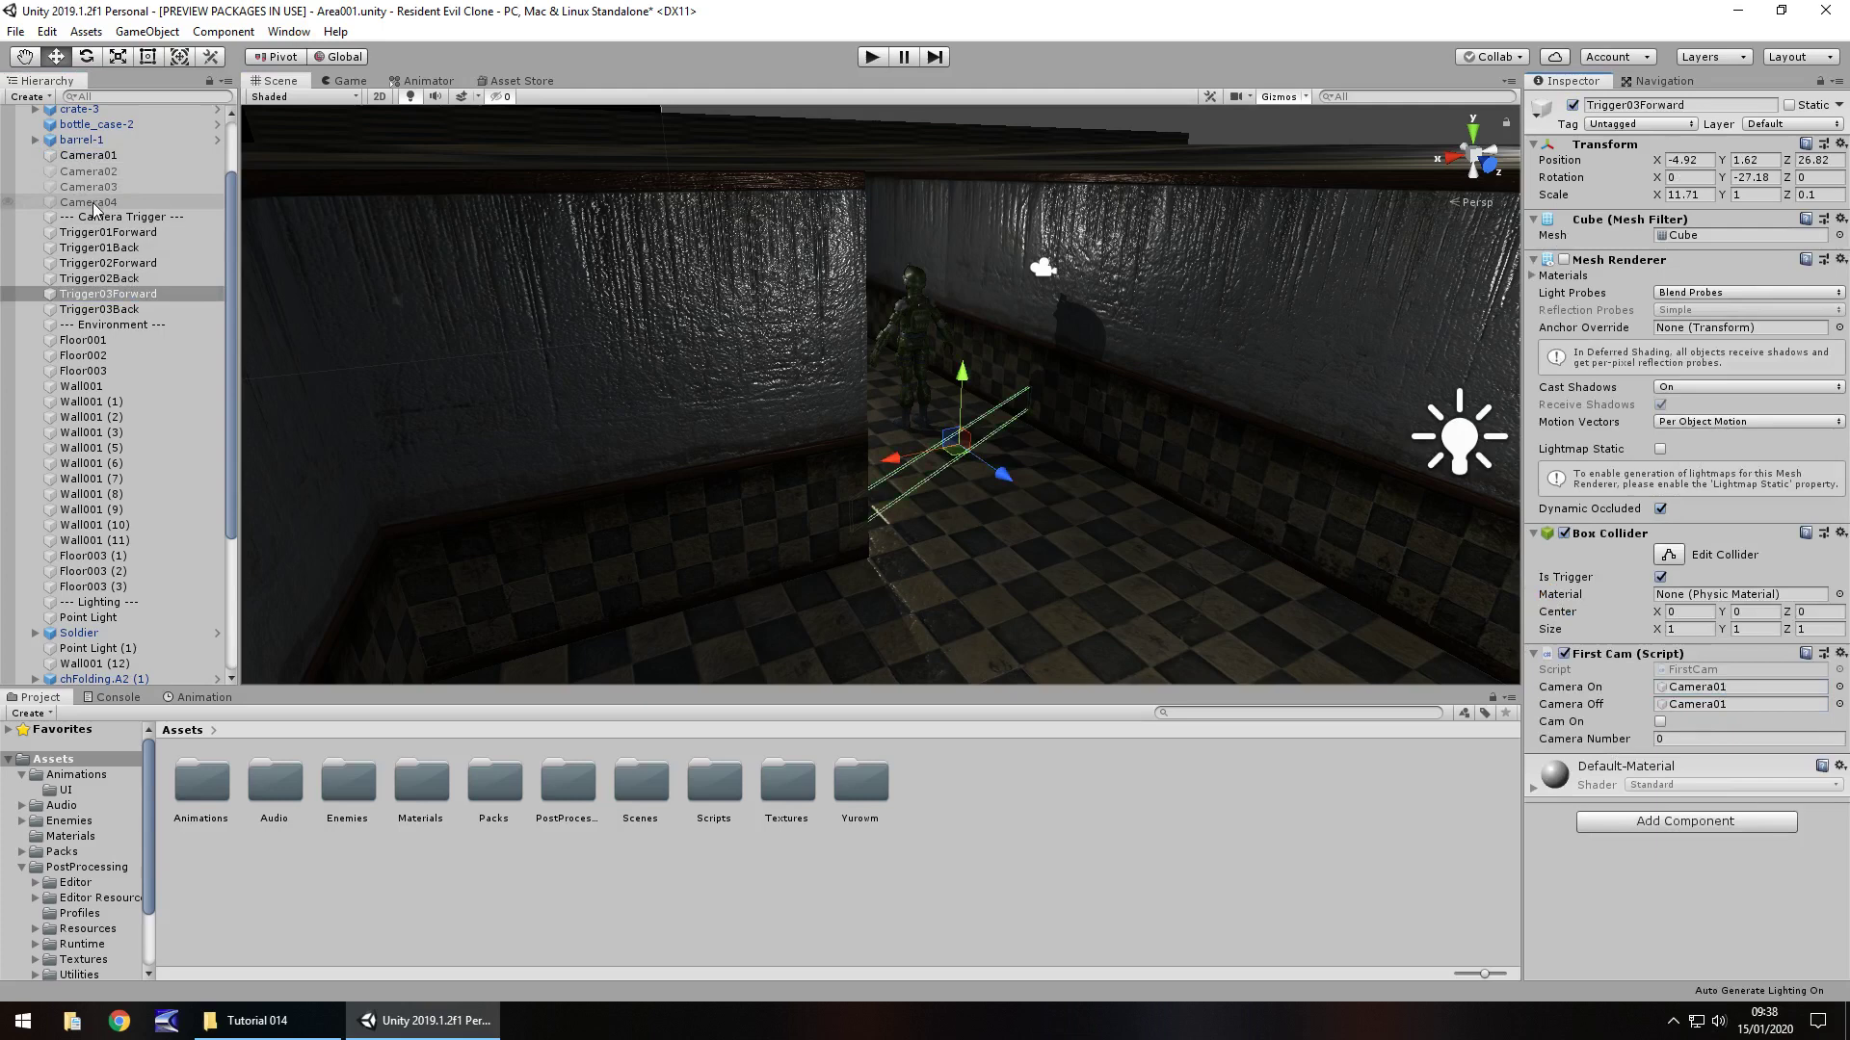
pyautogui.moveTo(1842, 711); pyautogui.dragTo(1709, 710)
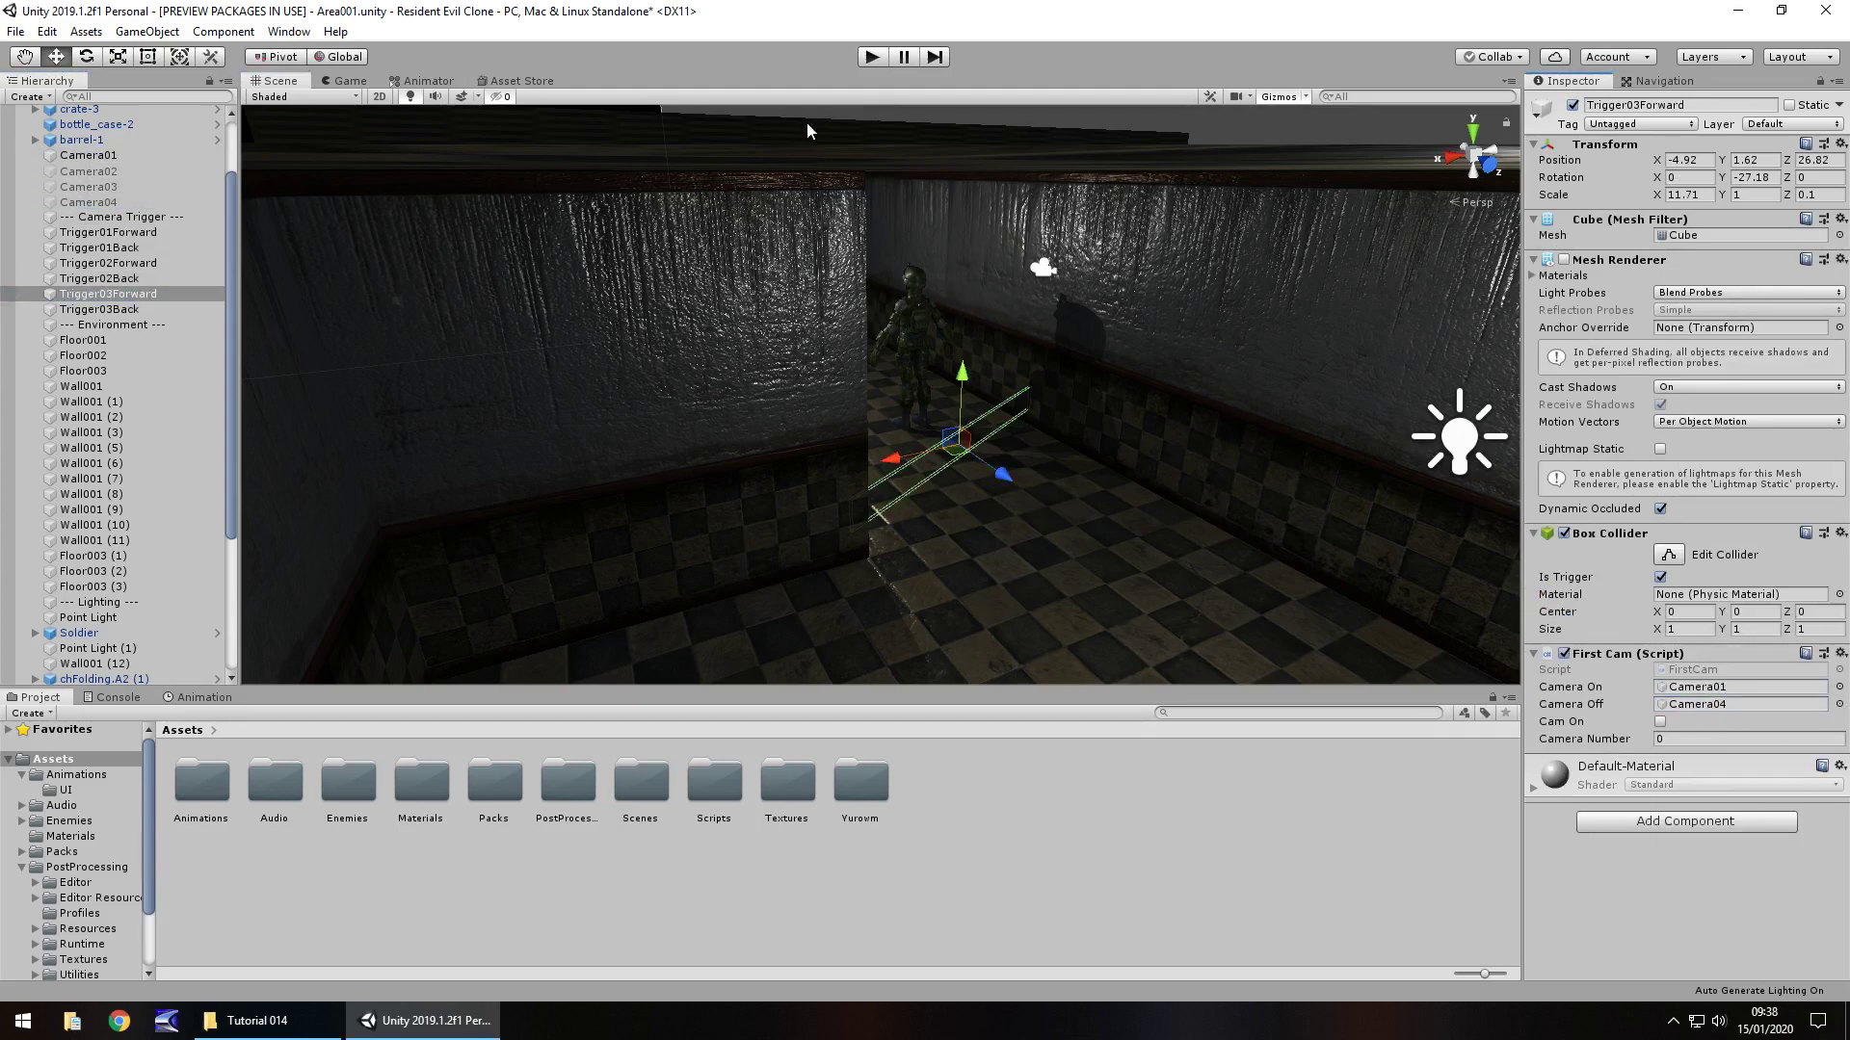
# Play the game and walk the soldier through the new triggers into the extended corridor to test the camera switch
pyautogui.click(871, 58)
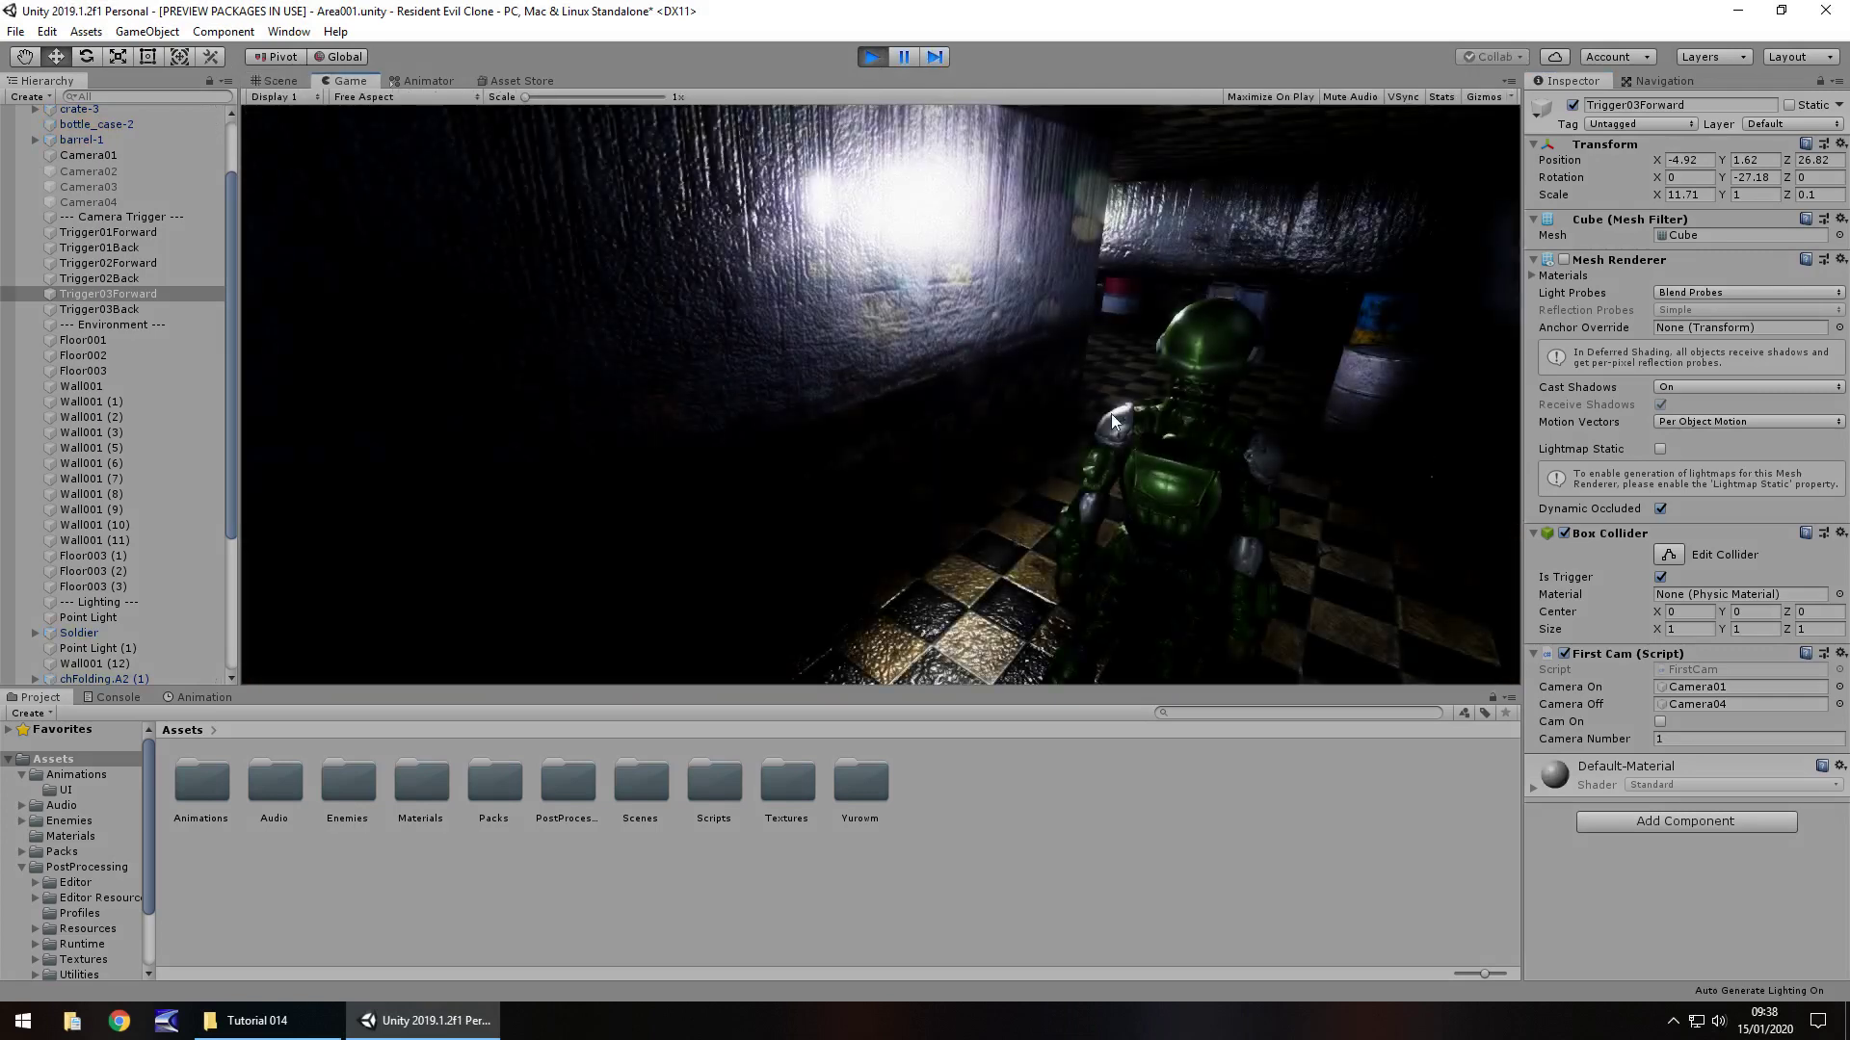
pyautogui.press('a')
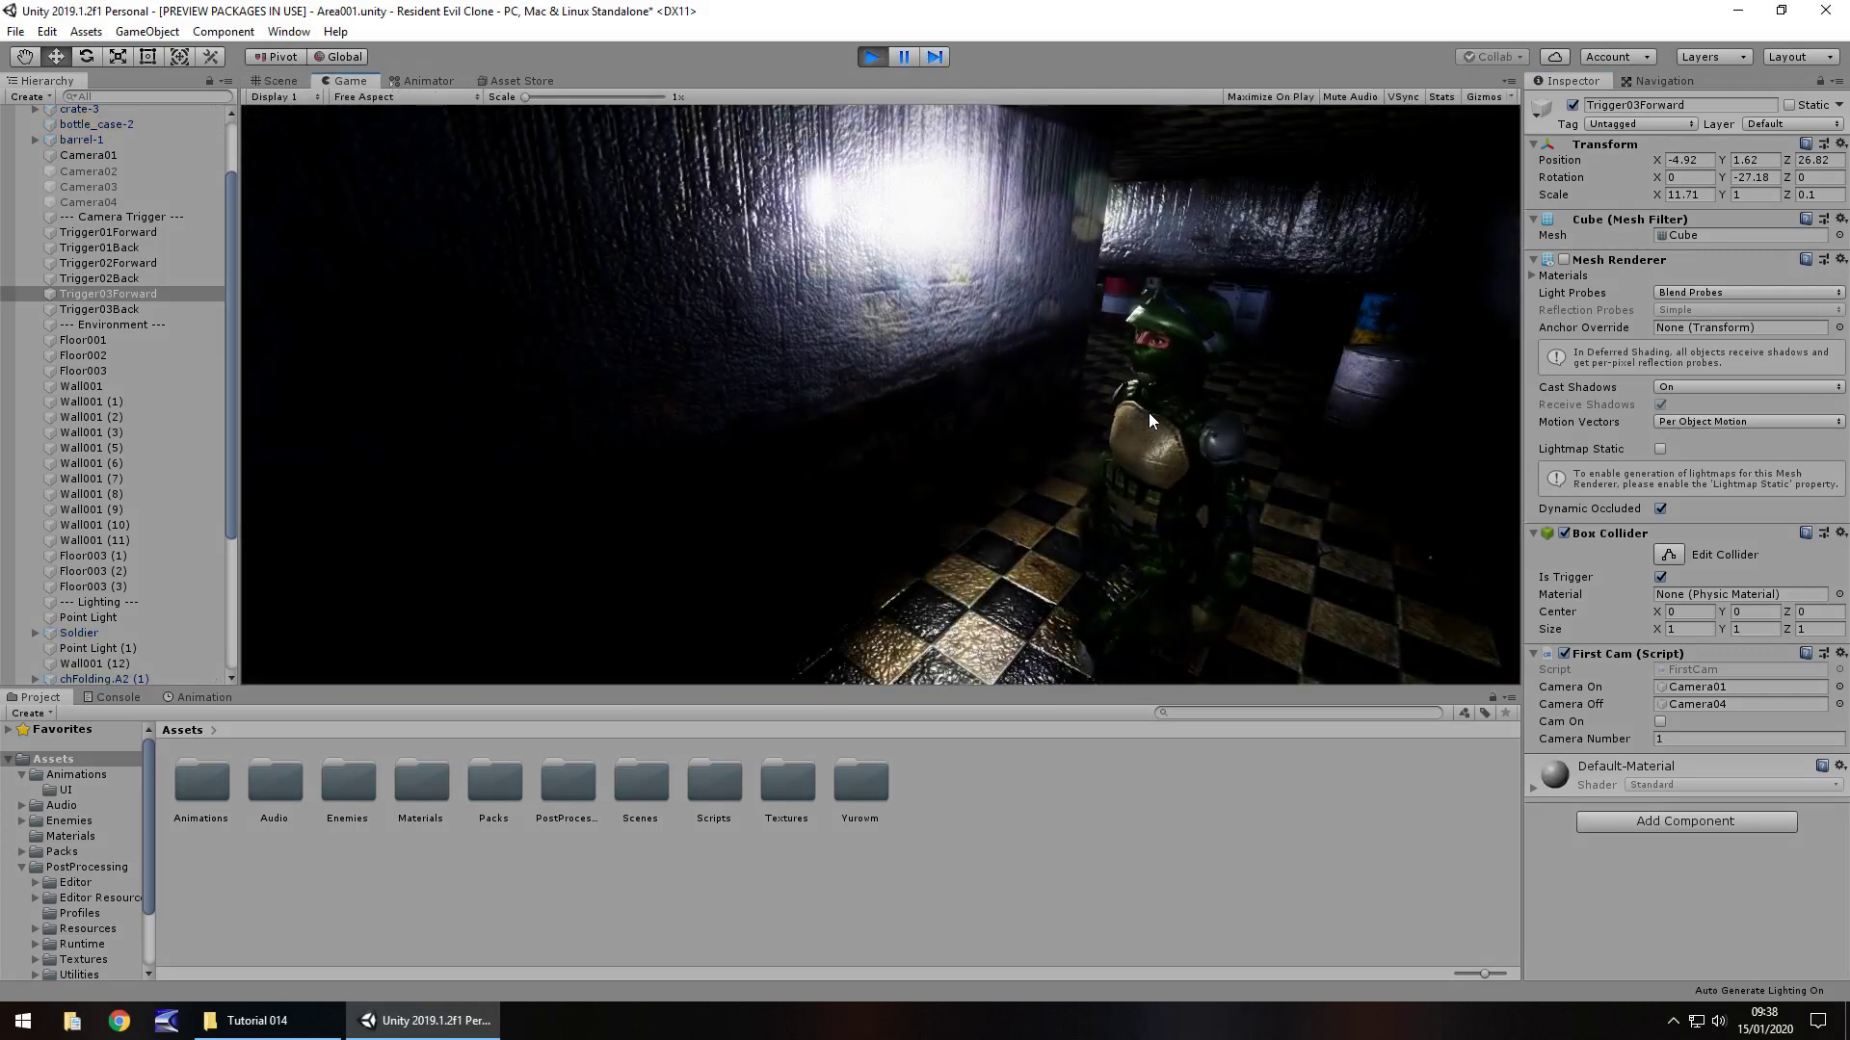
pyautogui.press('Up')
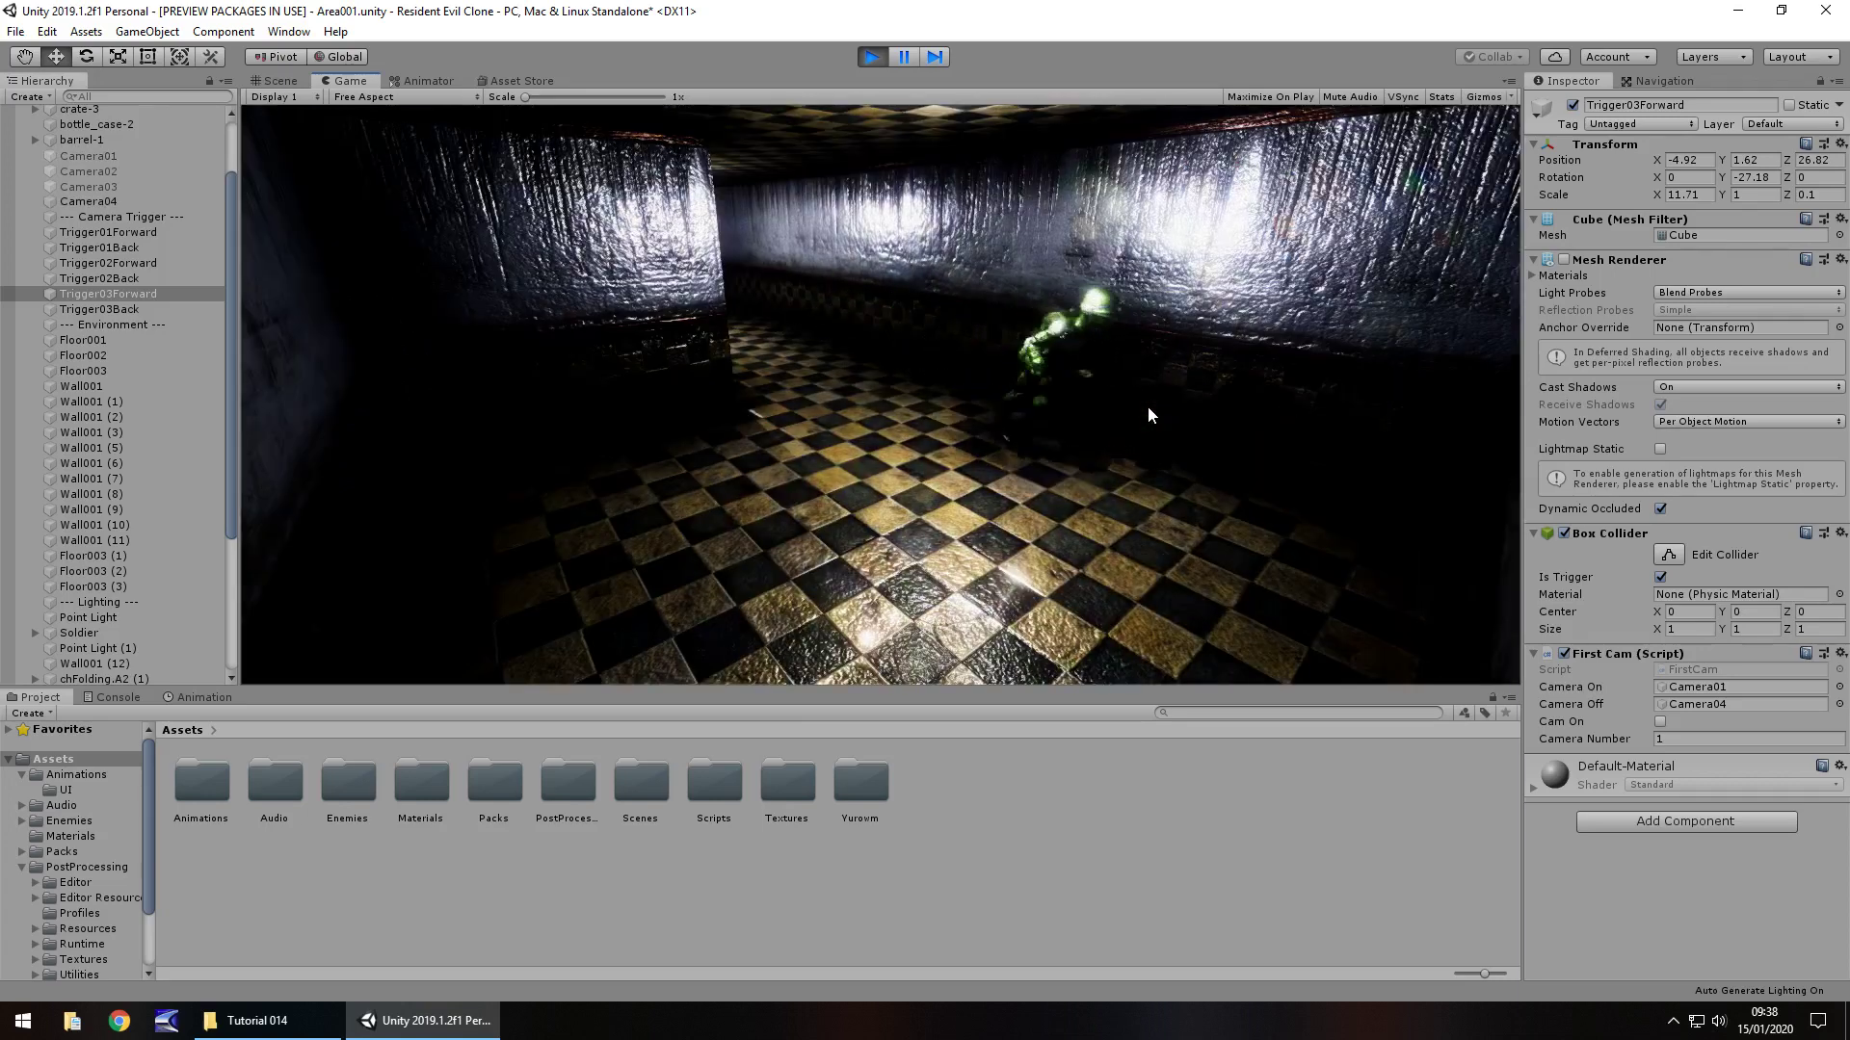
pyautogui.press('Right')
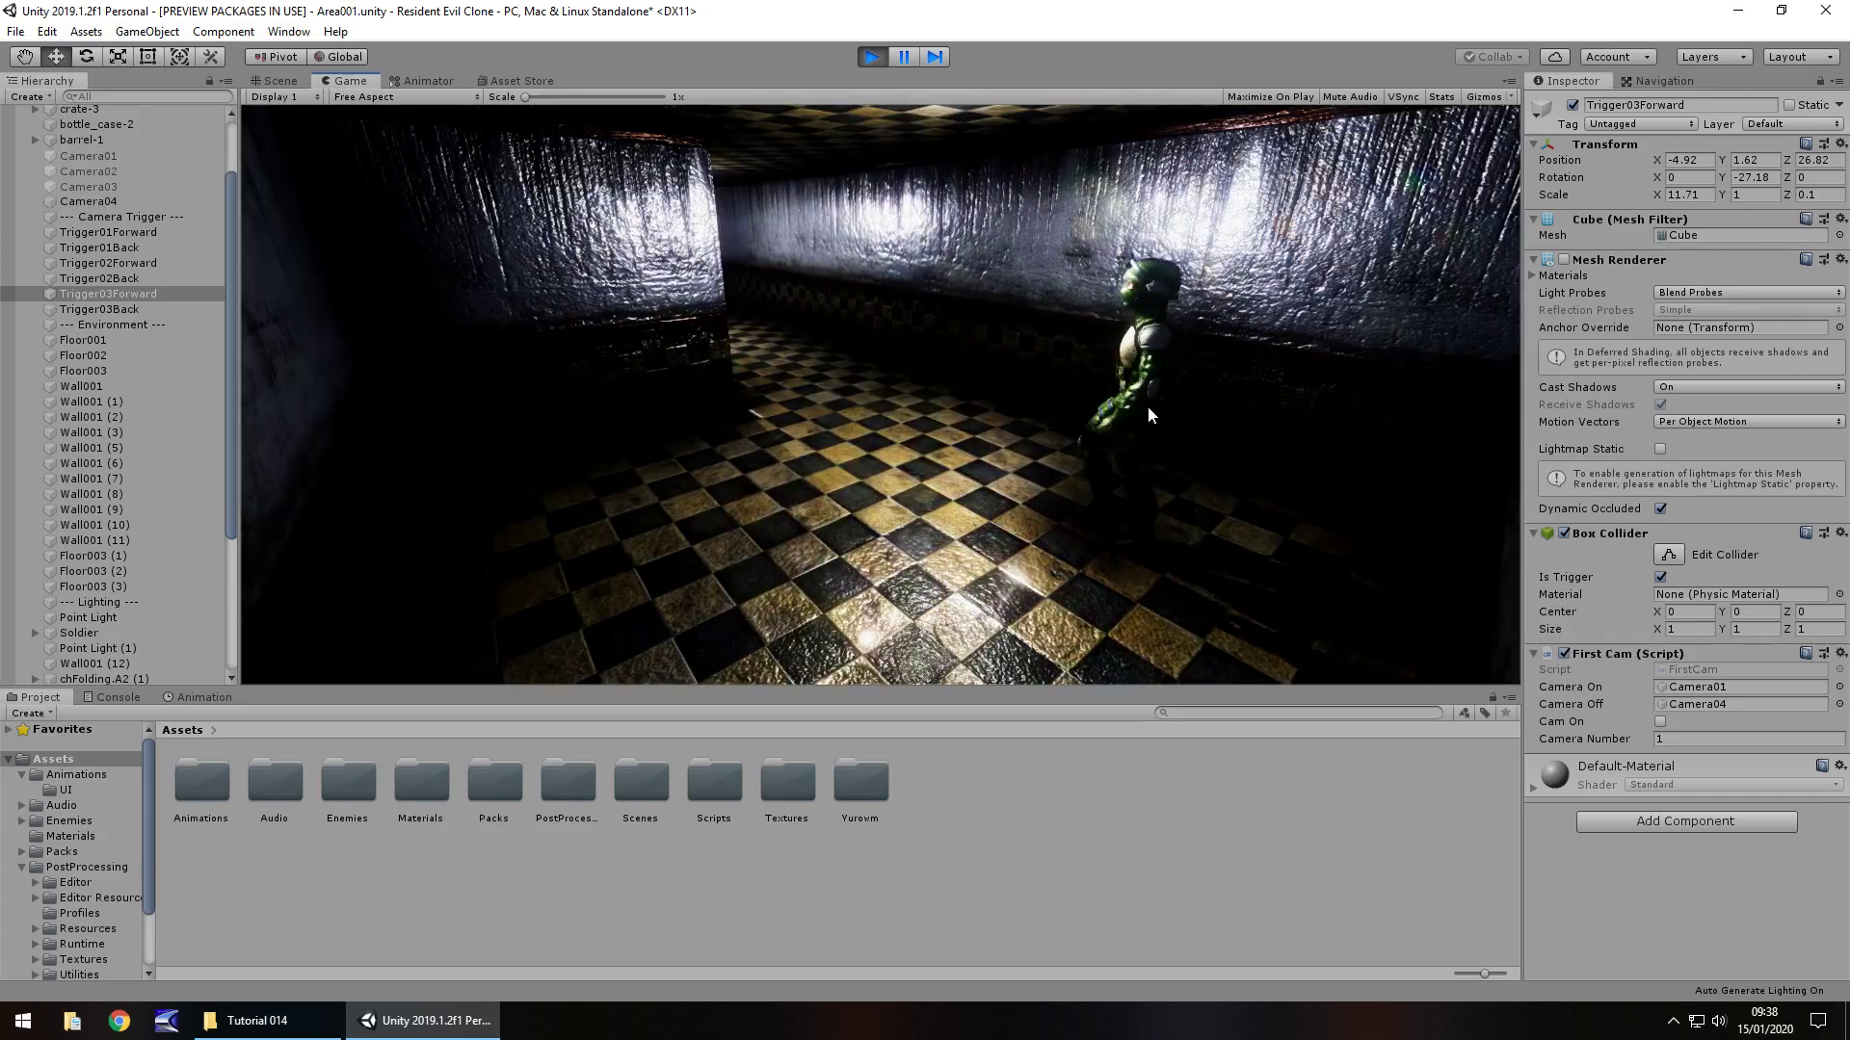
pyautogui.press('Right')
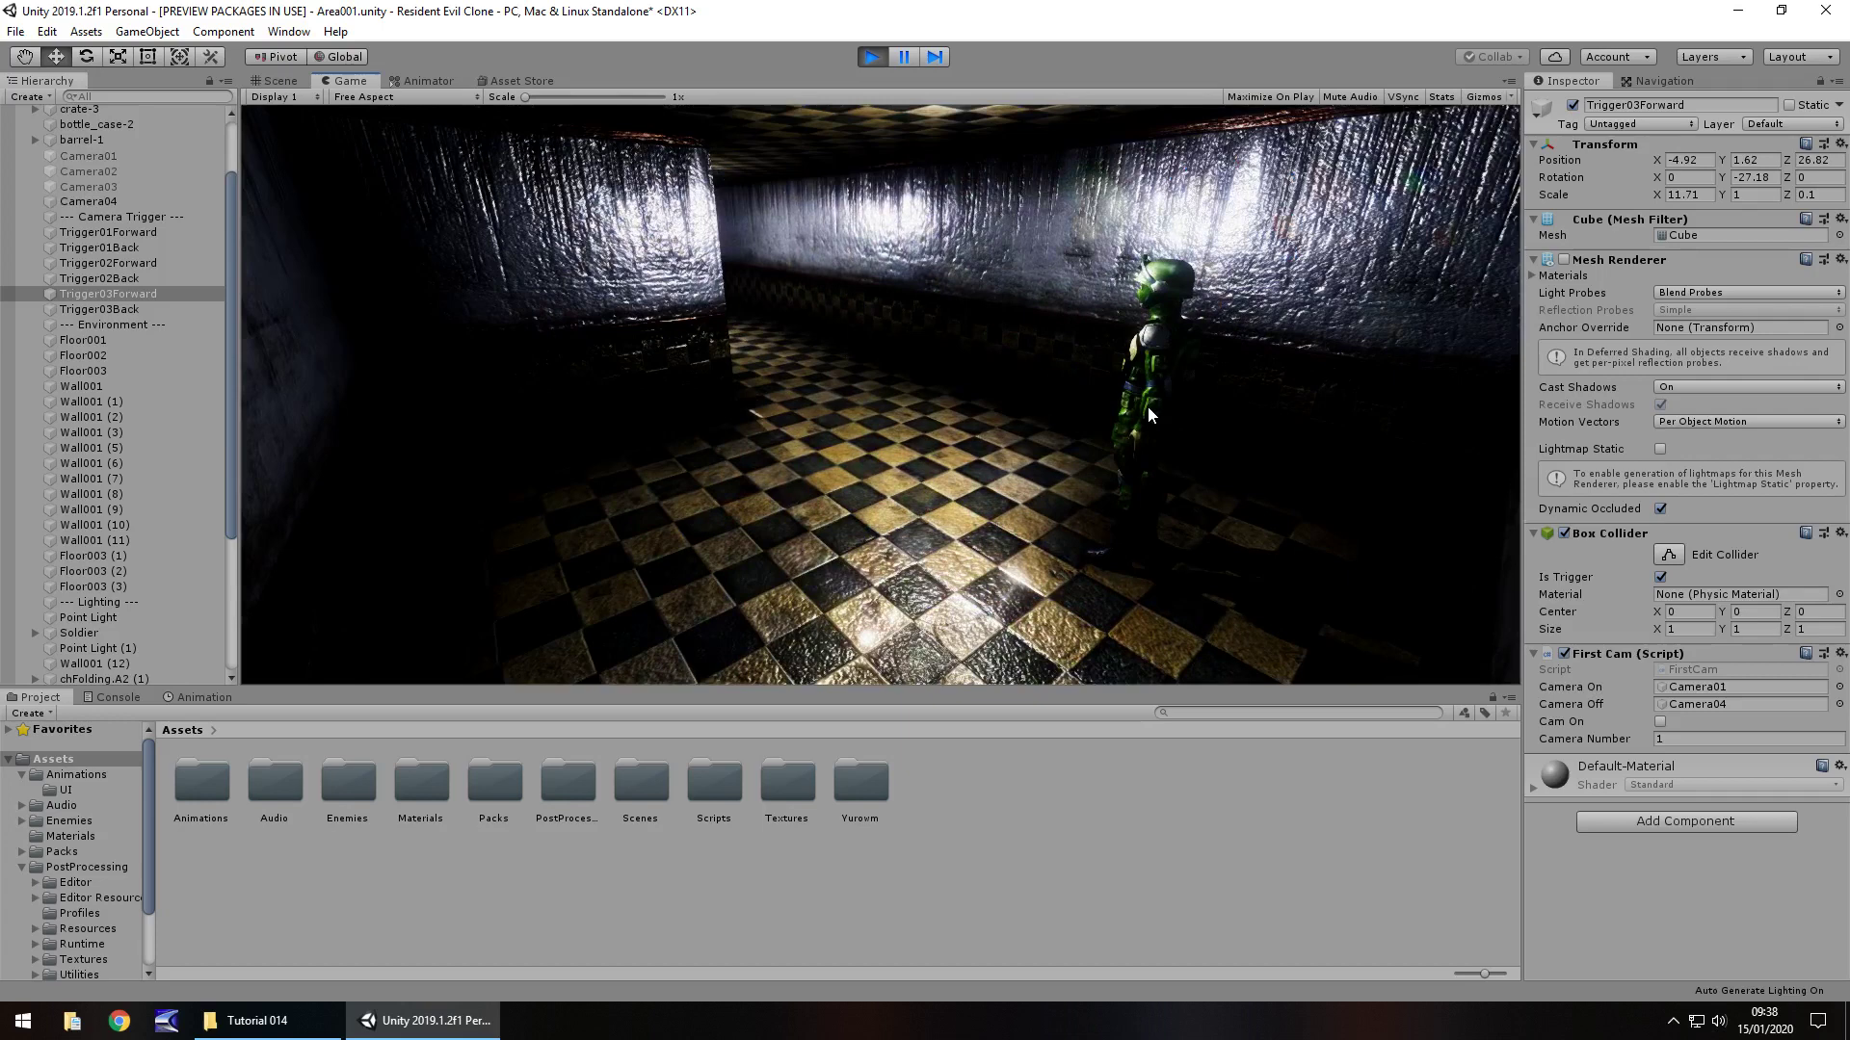
pyautogui.press('Right')
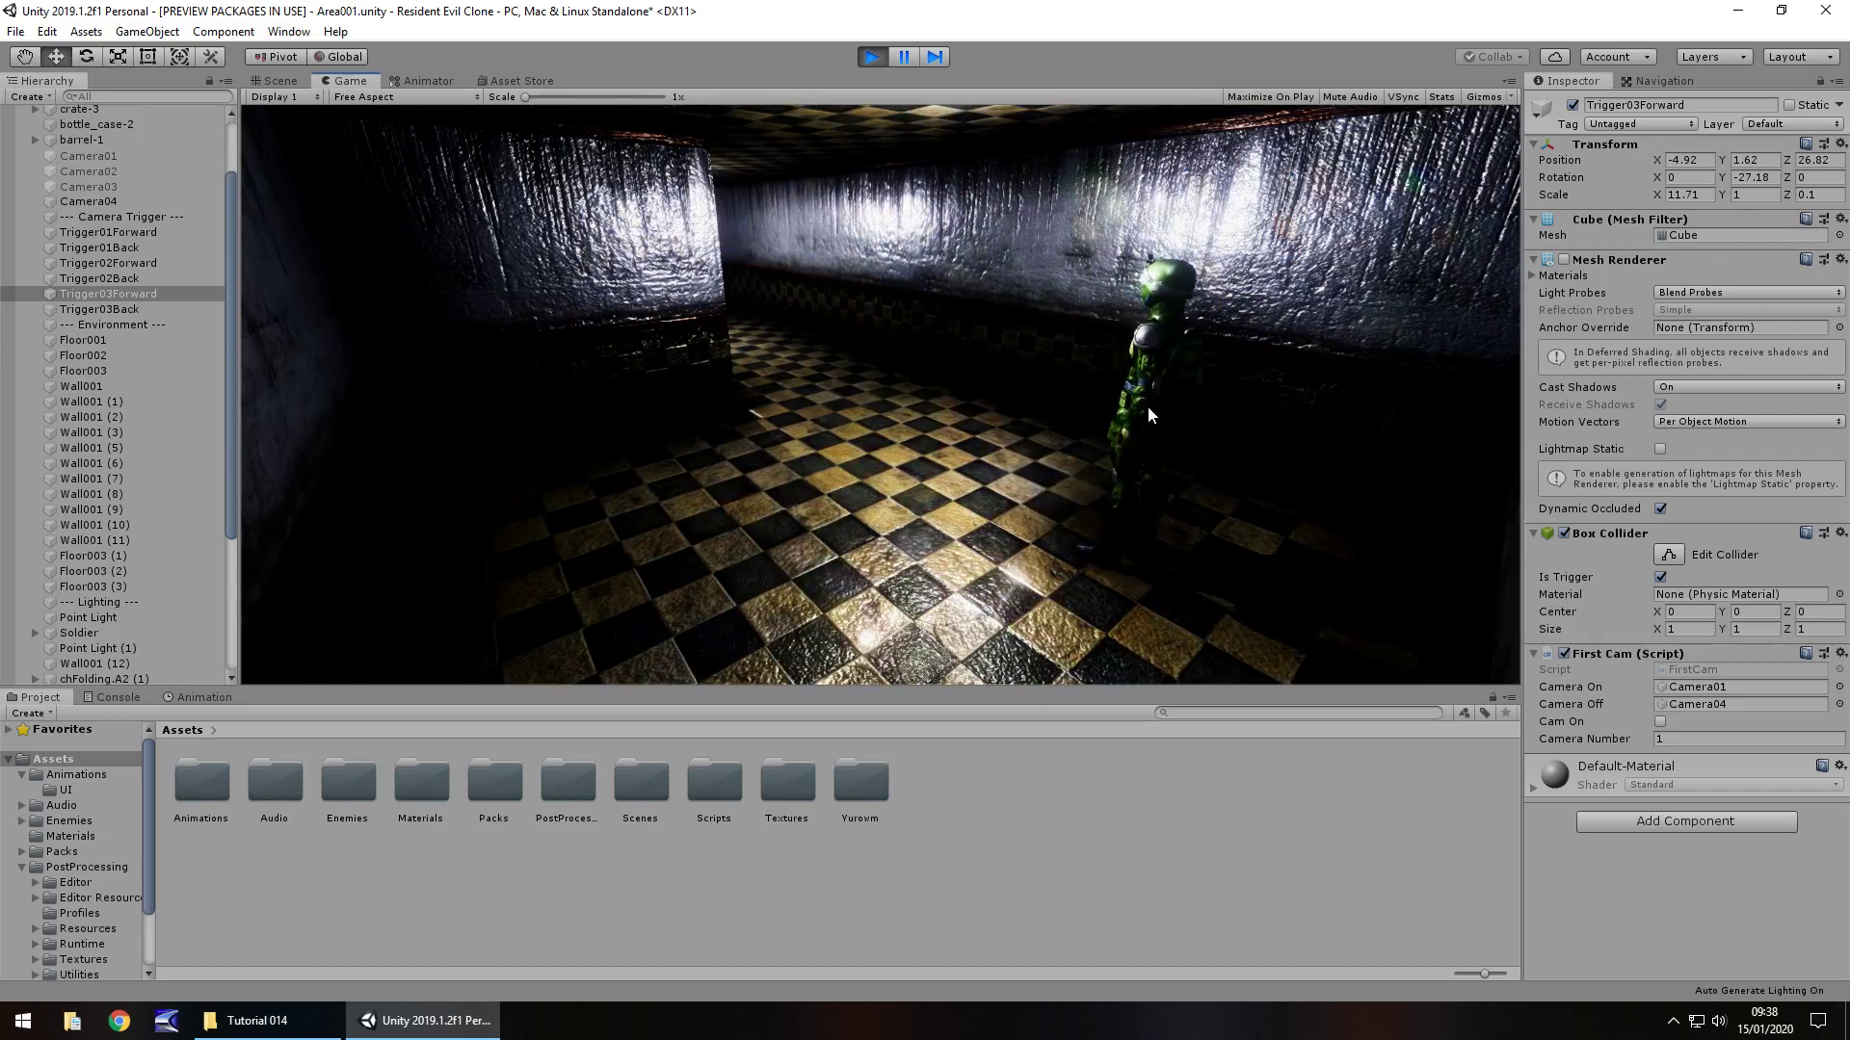
# Check the new triggers and the corridor in the running scene, and return to the game view
pyautogui.click(280, 81)
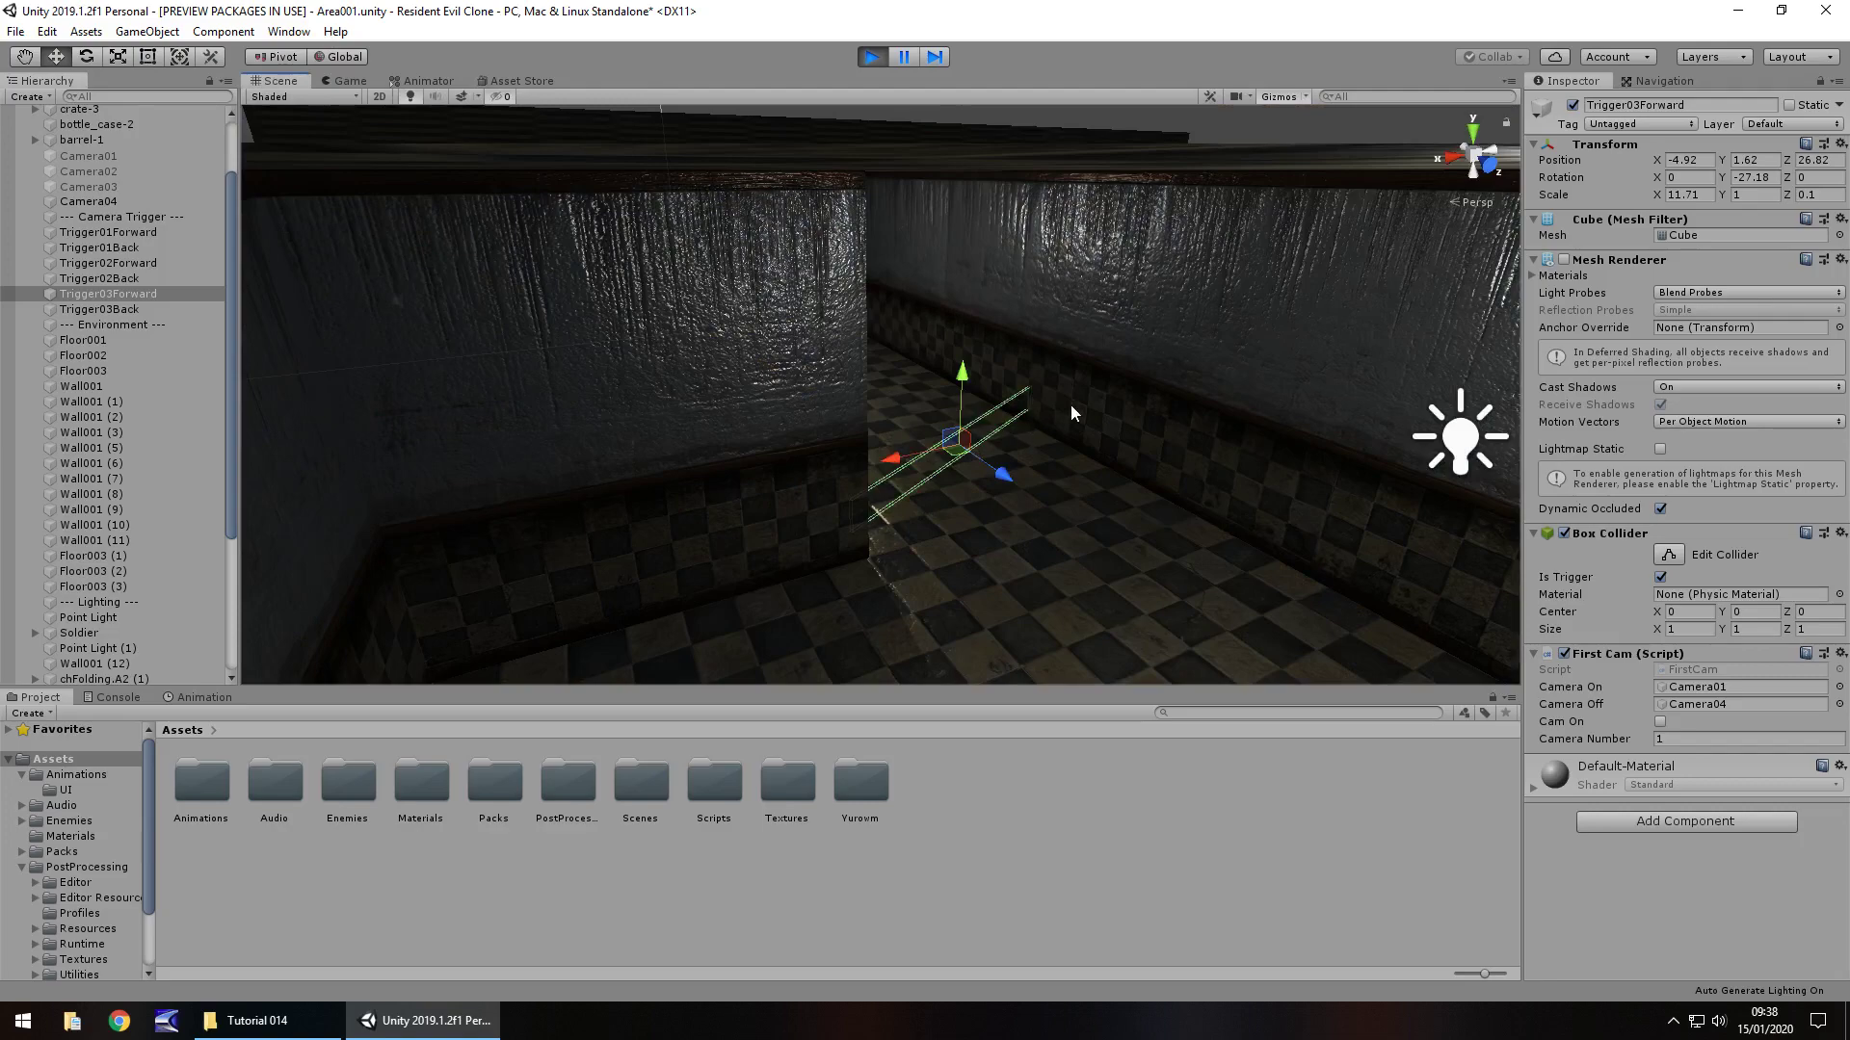
pyautogui.moveTo(1072, 405); pyautogui.dragTo(747, 409, button='right')
pyautogui.press('d')
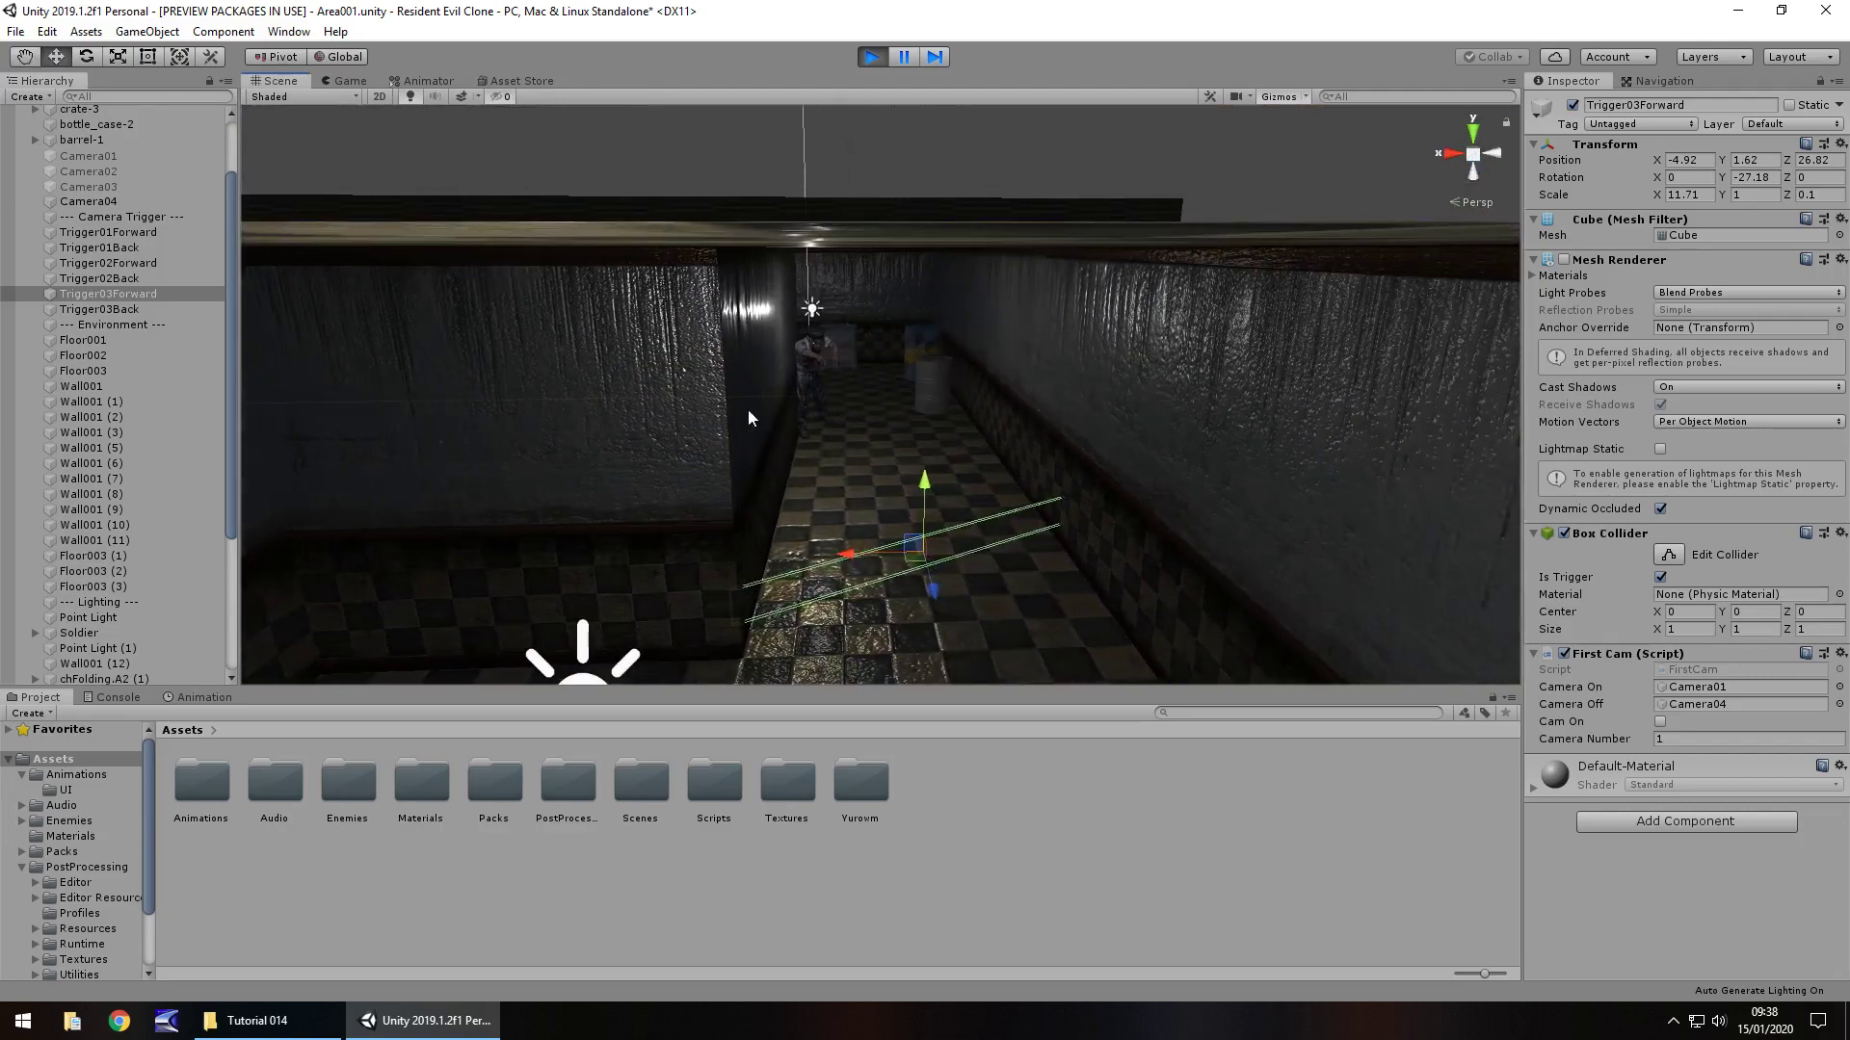
pyautogui.click(344, 81)
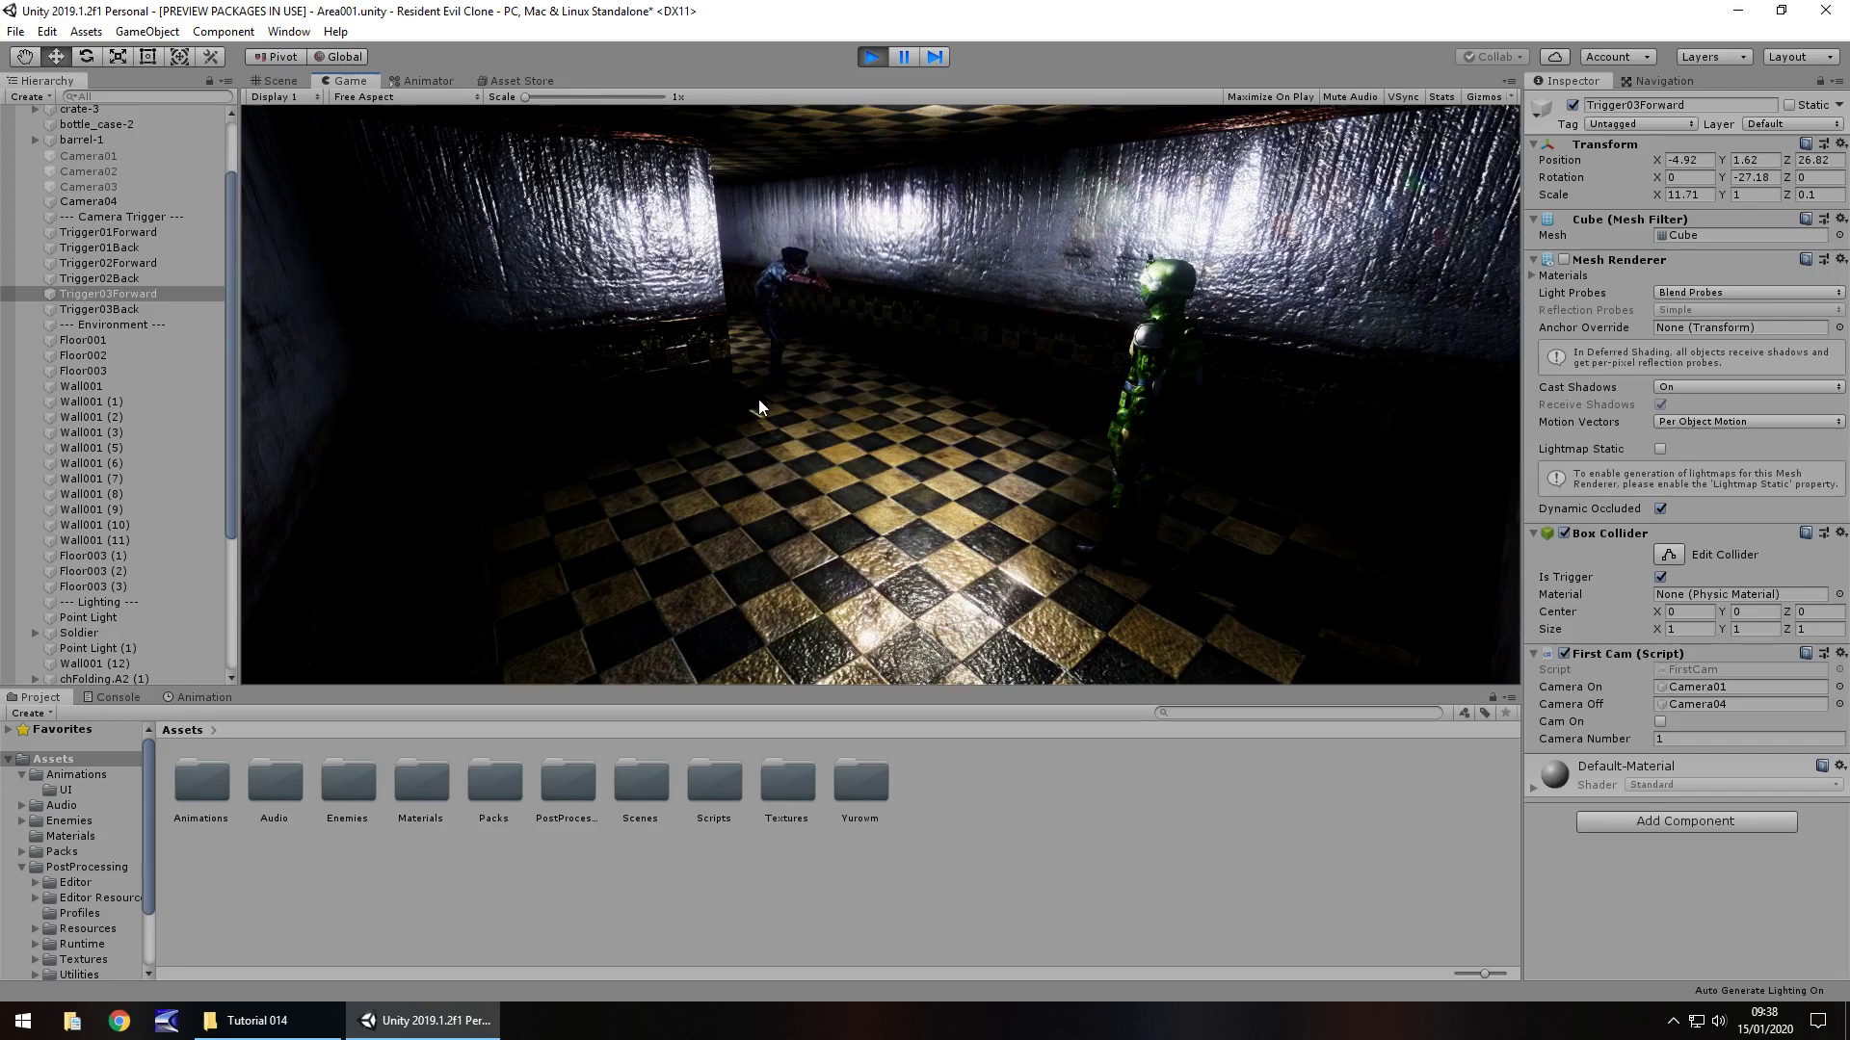
# Stop the game and move crate-3 together with Particle System (1) to the extended corridor's inner corner, with the crate at about X 3.15, Z 32.05
pyautogui.click(871, 56)
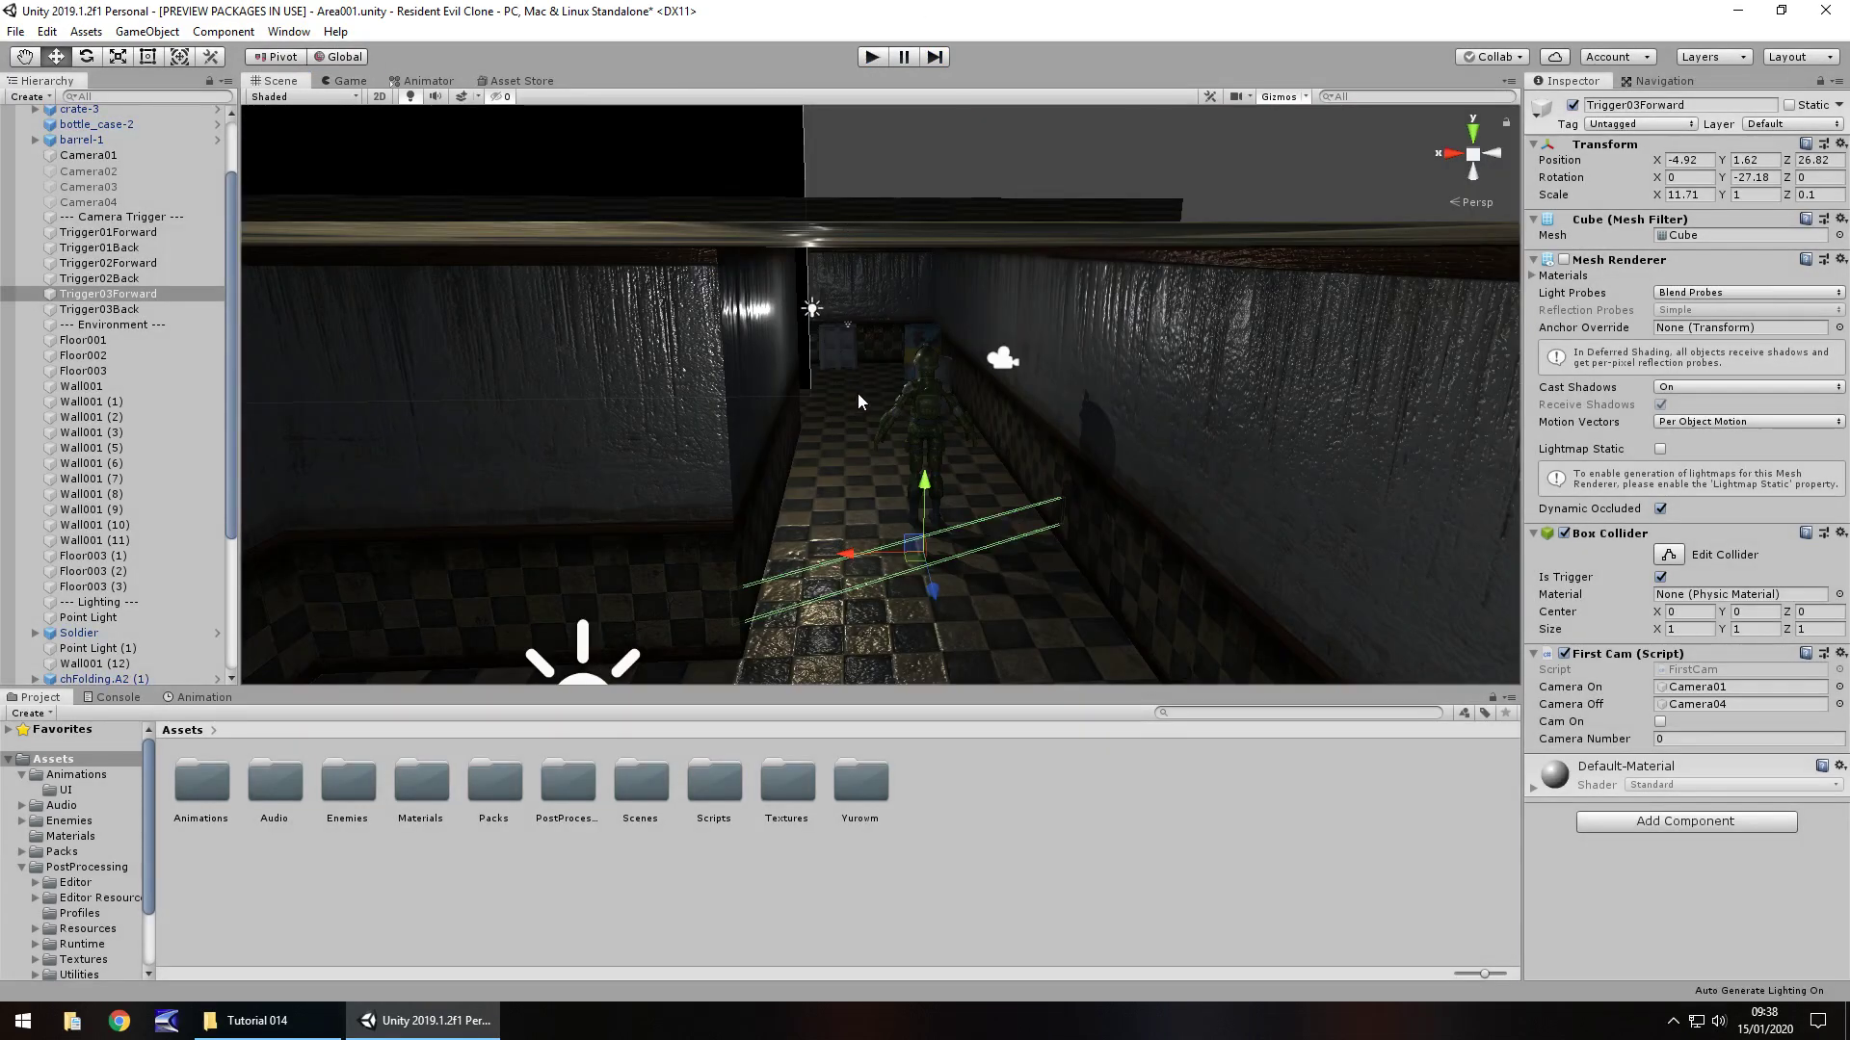
pyautogui.click(844, 349)
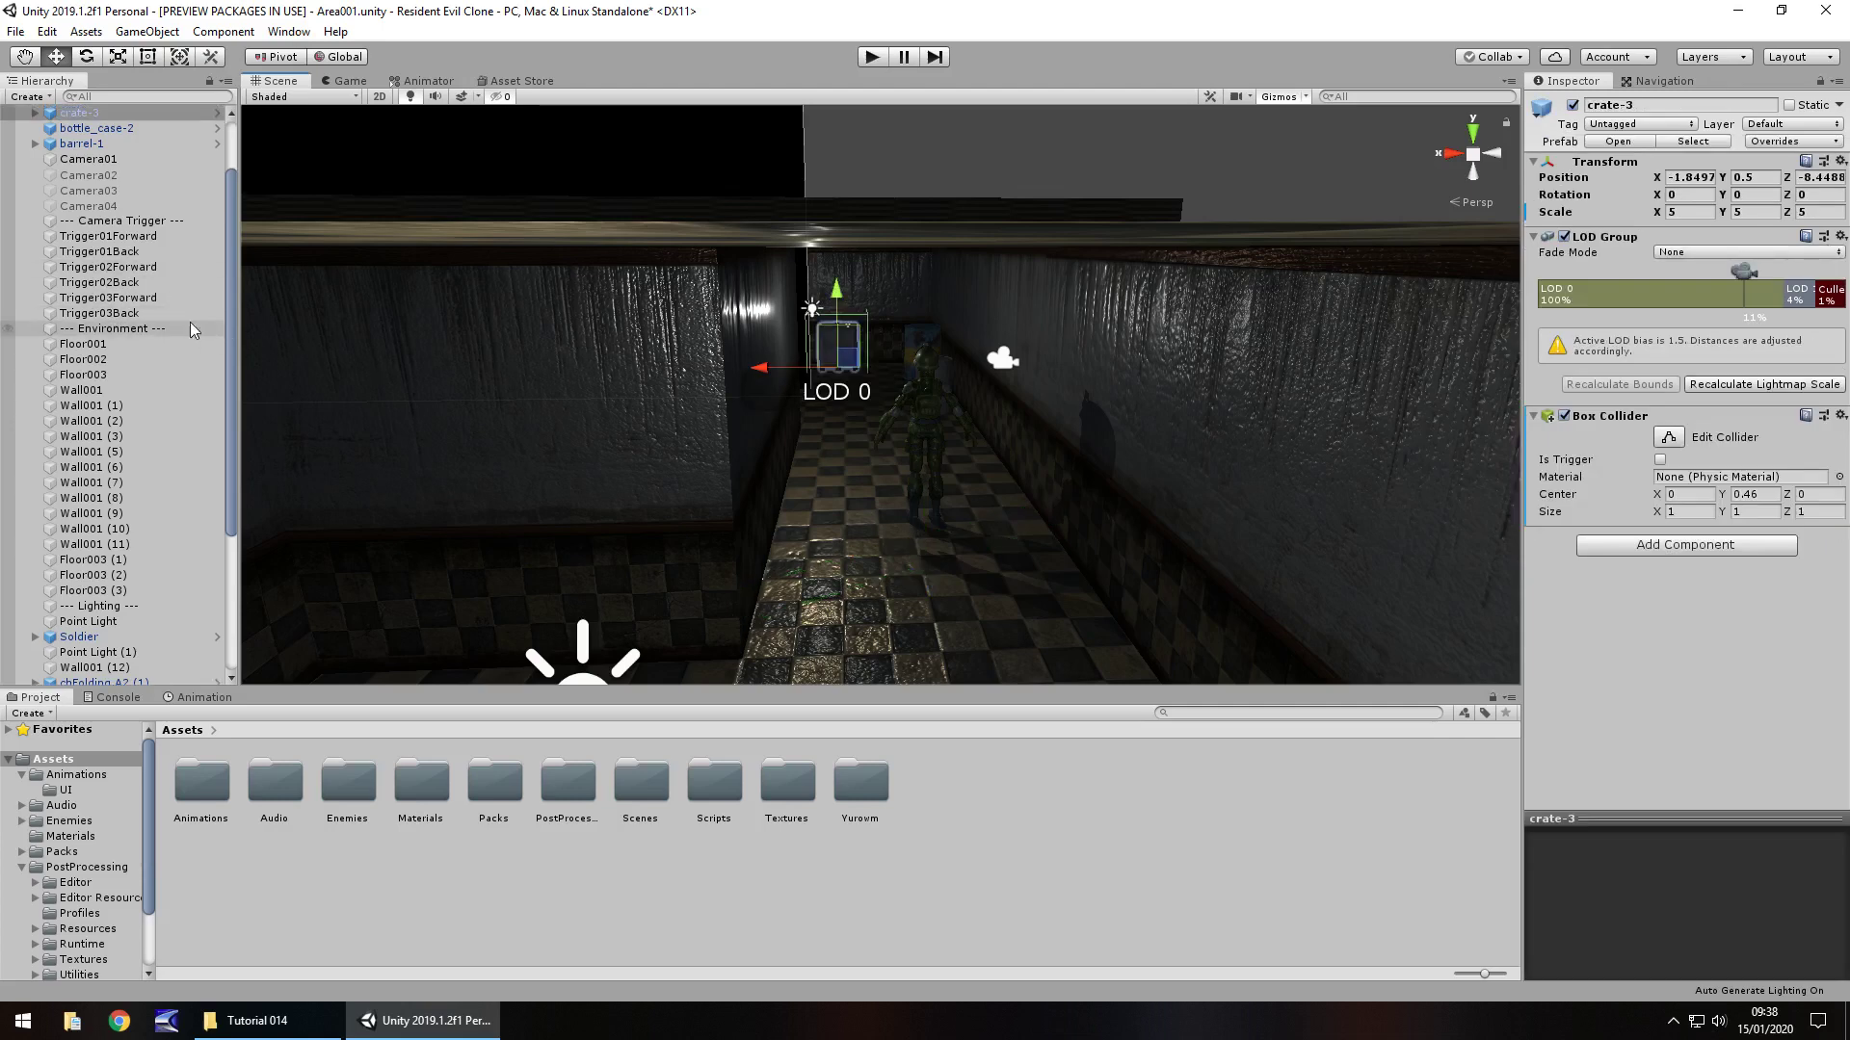
pyautogui.moveTo(232, 398); pyautogui.dragTo(241, 549)
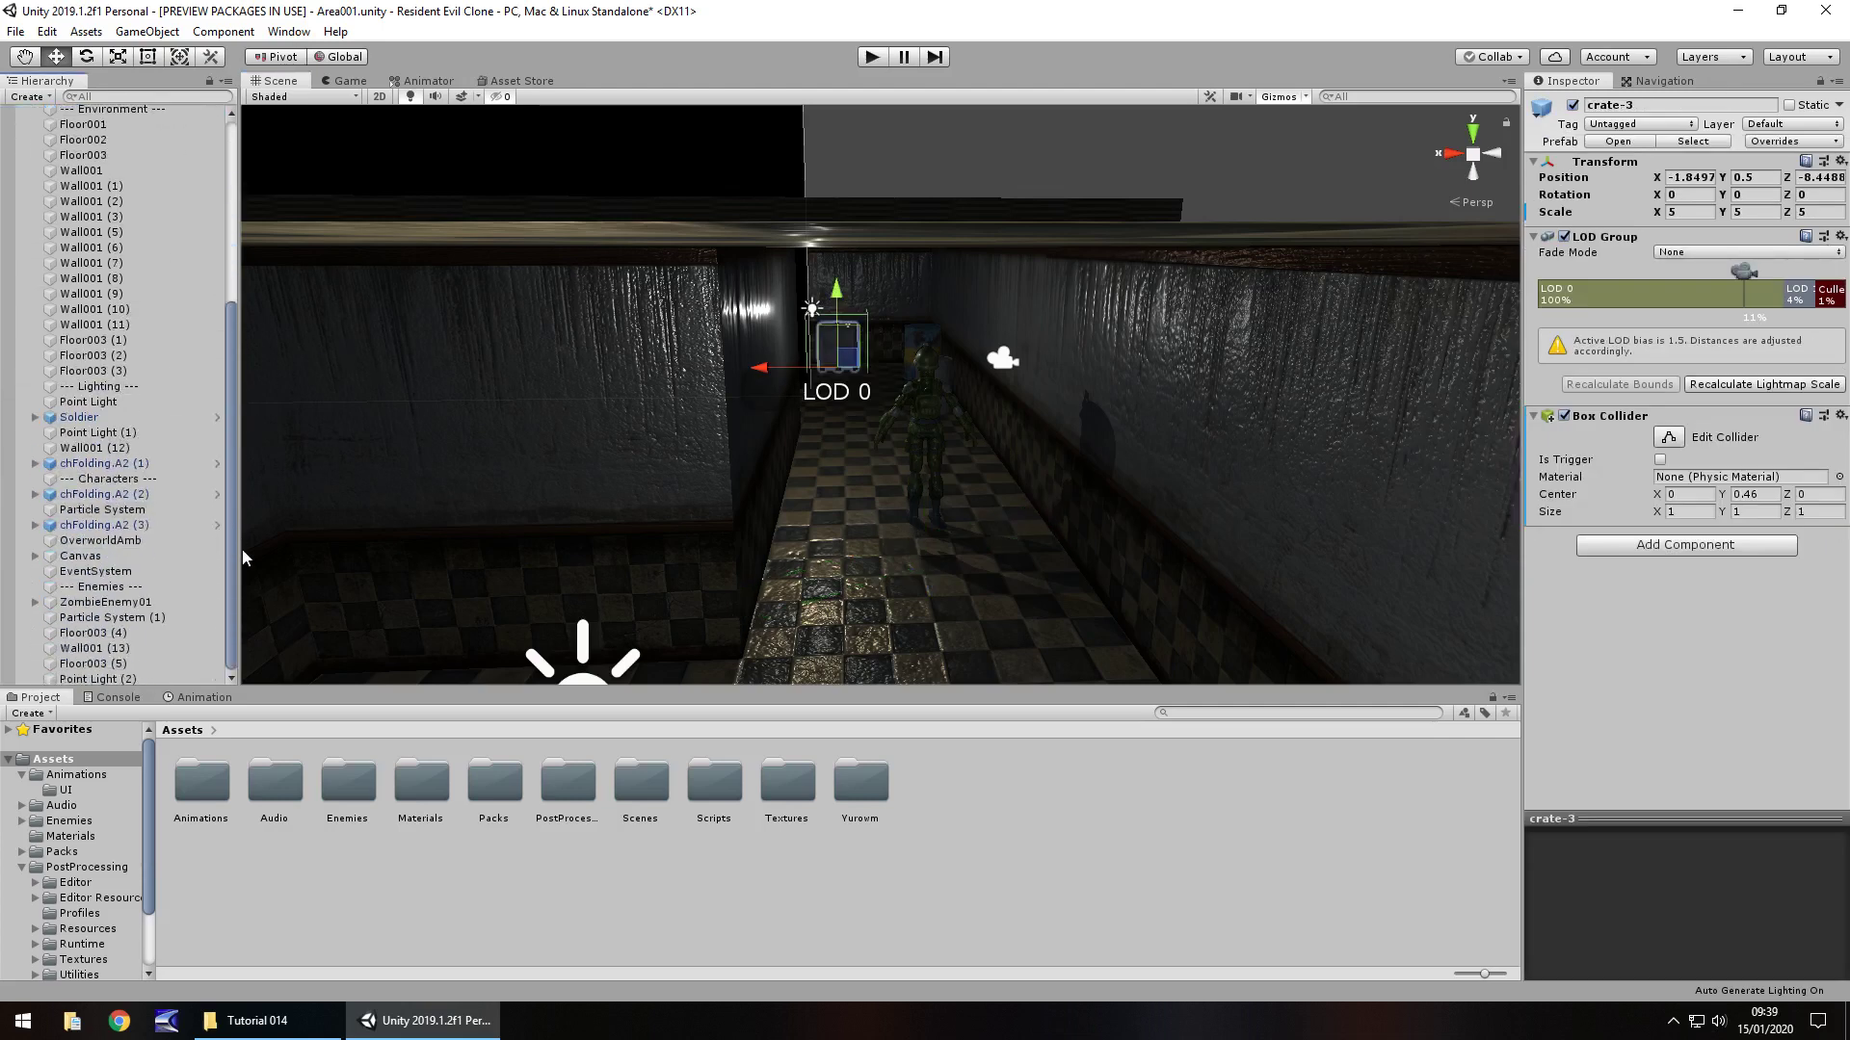
pyautogui.keyDown('ctrl'); pyautogui.click(146, 678); pyautogui.keyUp('ctrl')
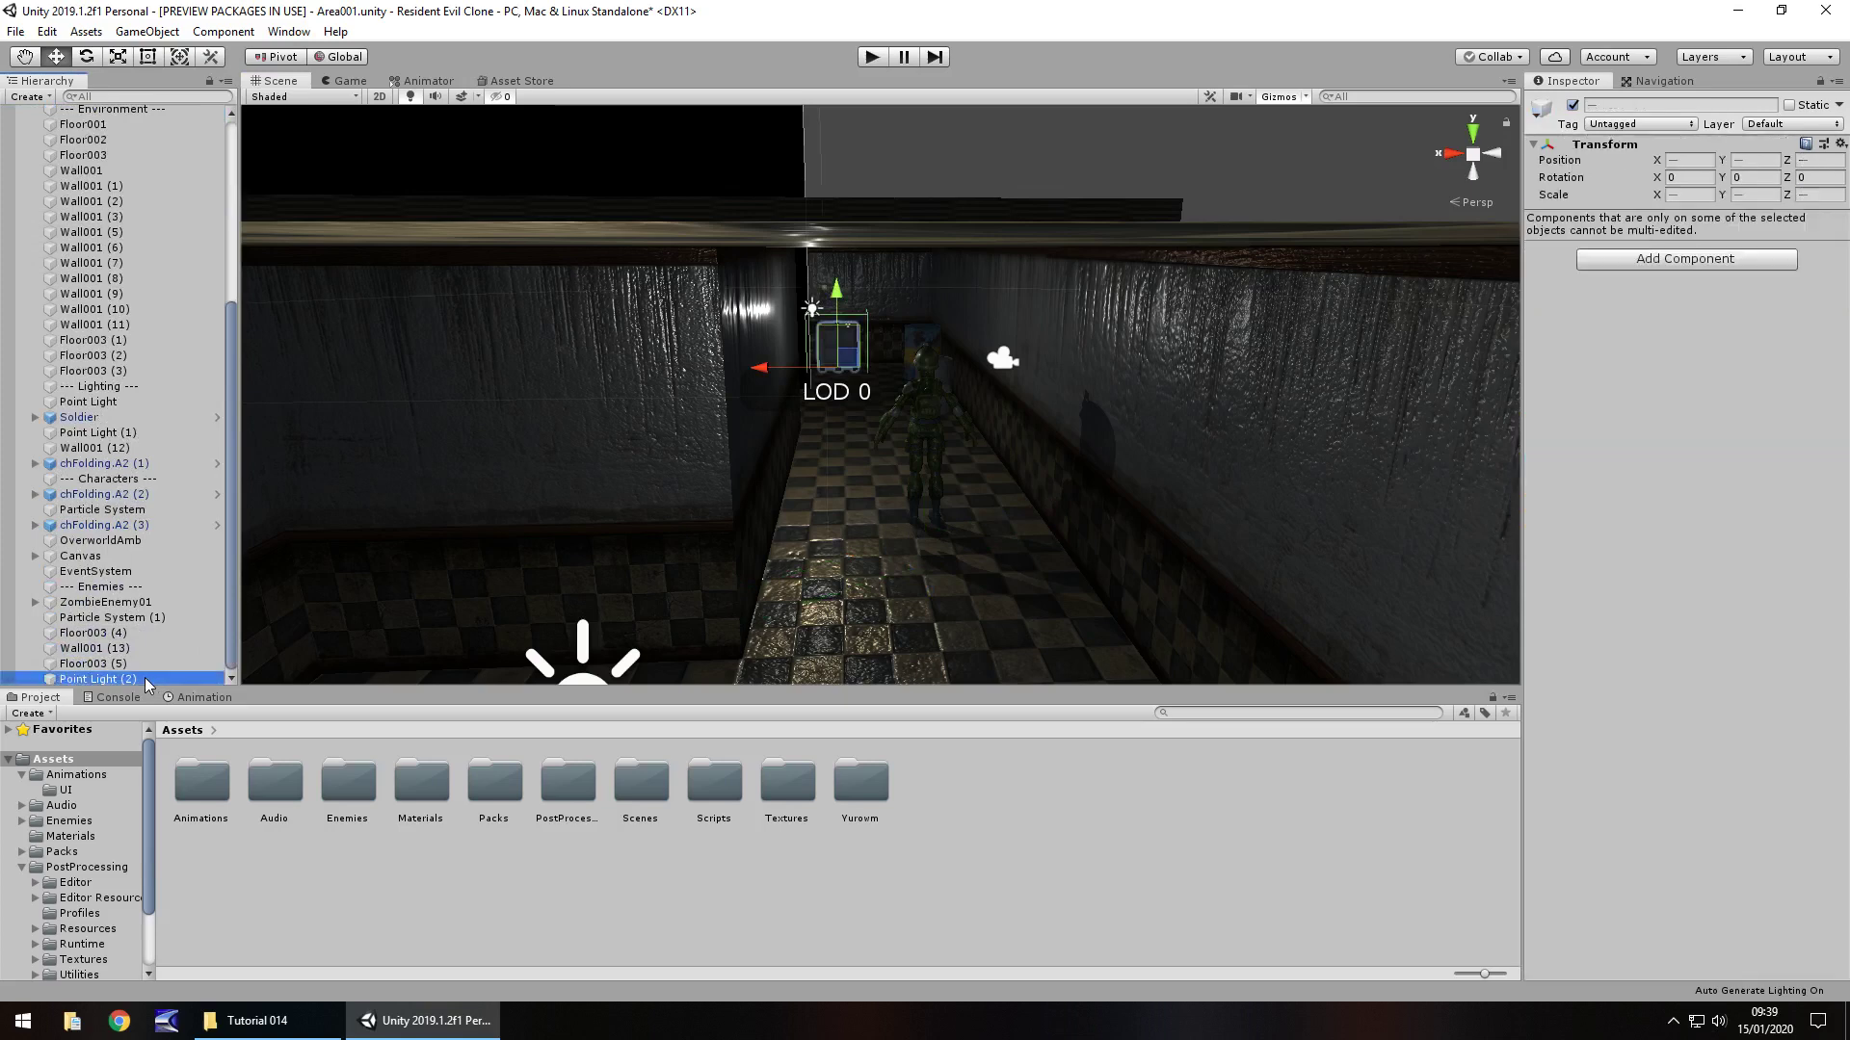
pyautogui.click(106, 615)
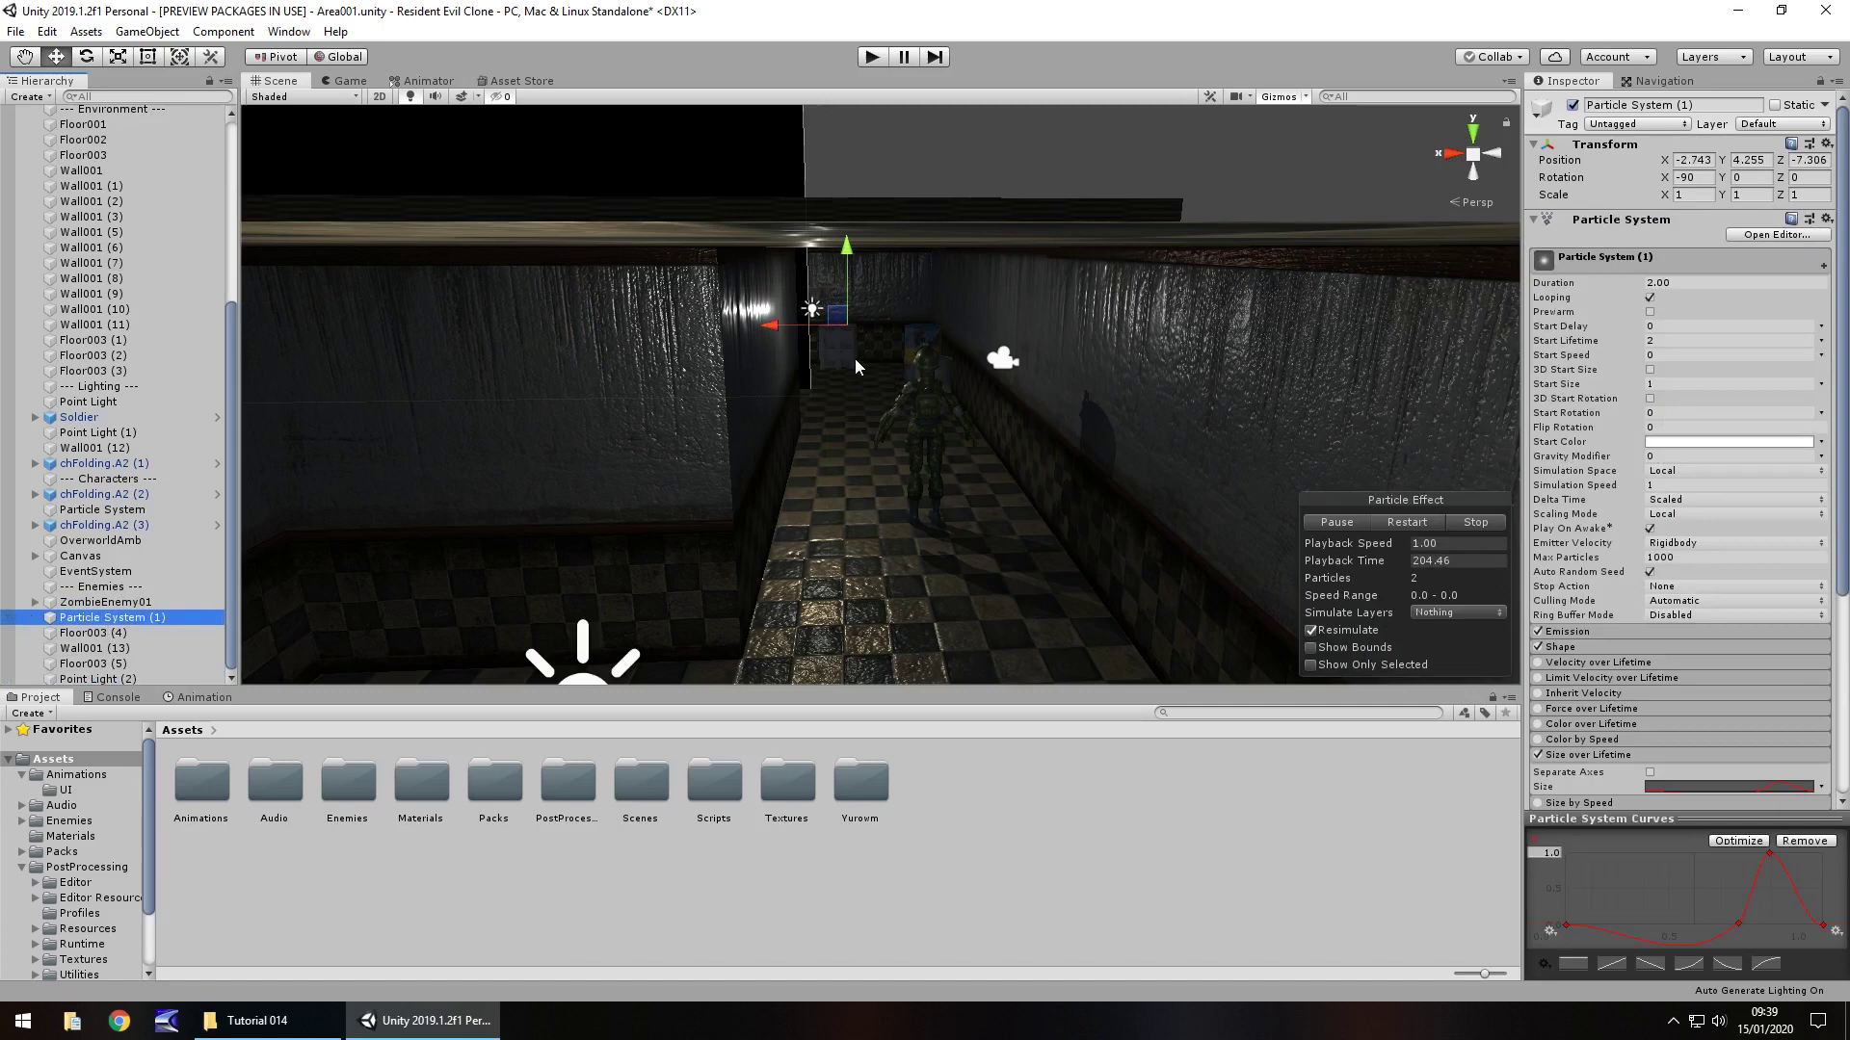
pyautogui.click(853, 358)
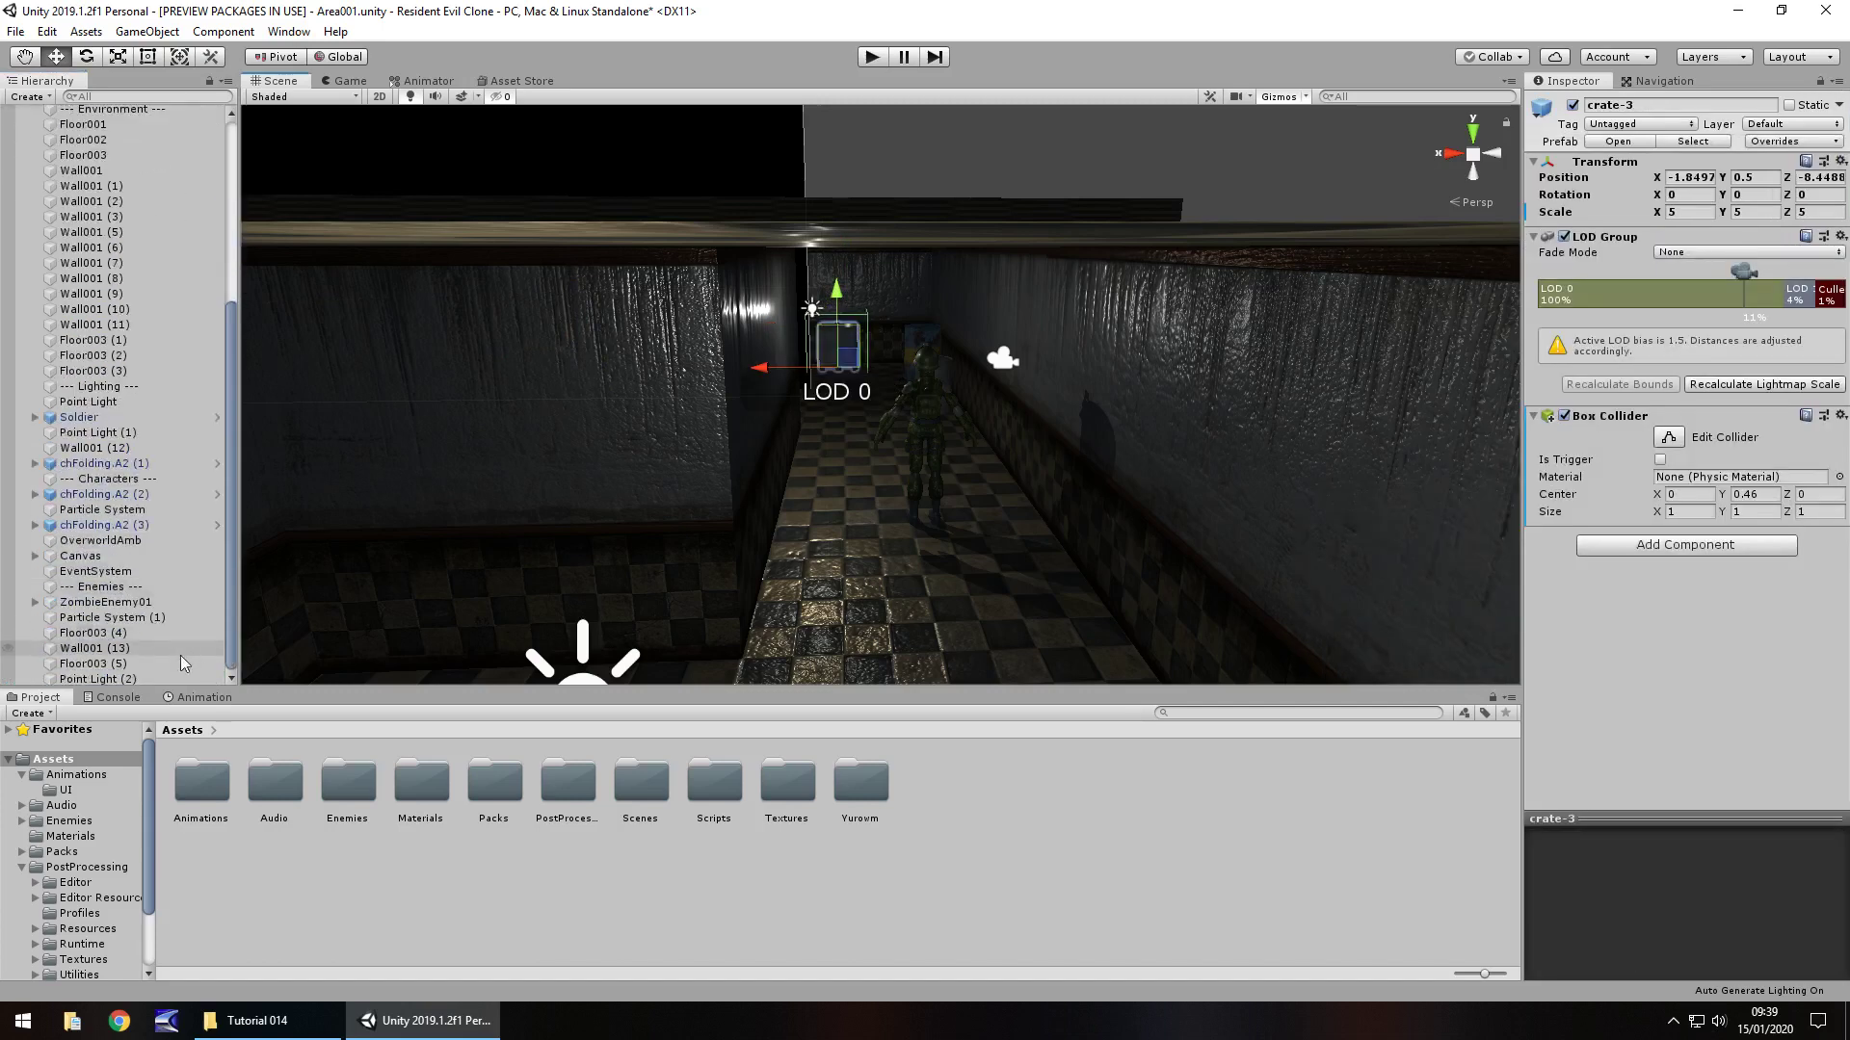
pyautogui.keyDown('ctrl'); pyautogui.click(116, 616); pyautogui.keyUp('ctrl')
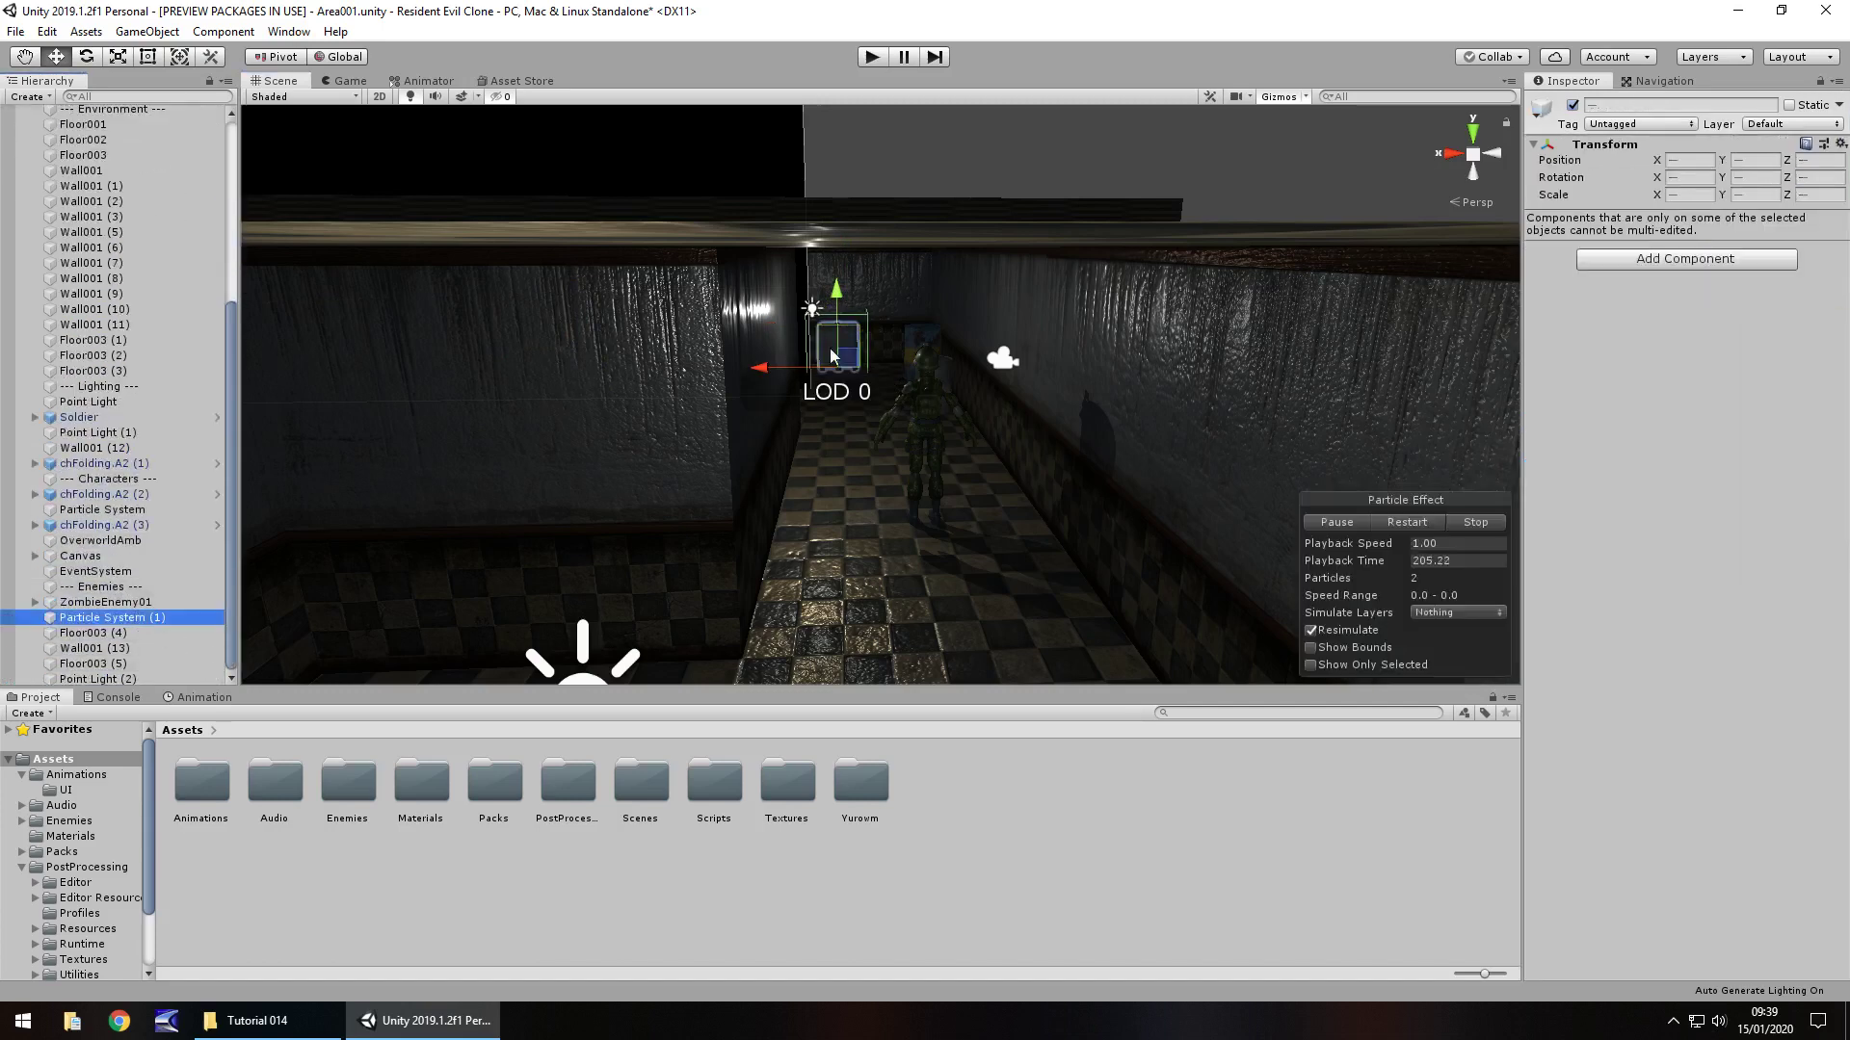
pyautogui.moveTo(766, 369); pyautogui.dragTo(564, 548)
pyautogui.moveTo(706, 424); pyautogui.dragTo(544, 472, button='right')
pyautogui.moveTo(593, 446); pyautogui.dragTo(794, 517)
pyautogui.moveTo(1172, 536); pyautogui.dragTo(1029, 524, button='right')
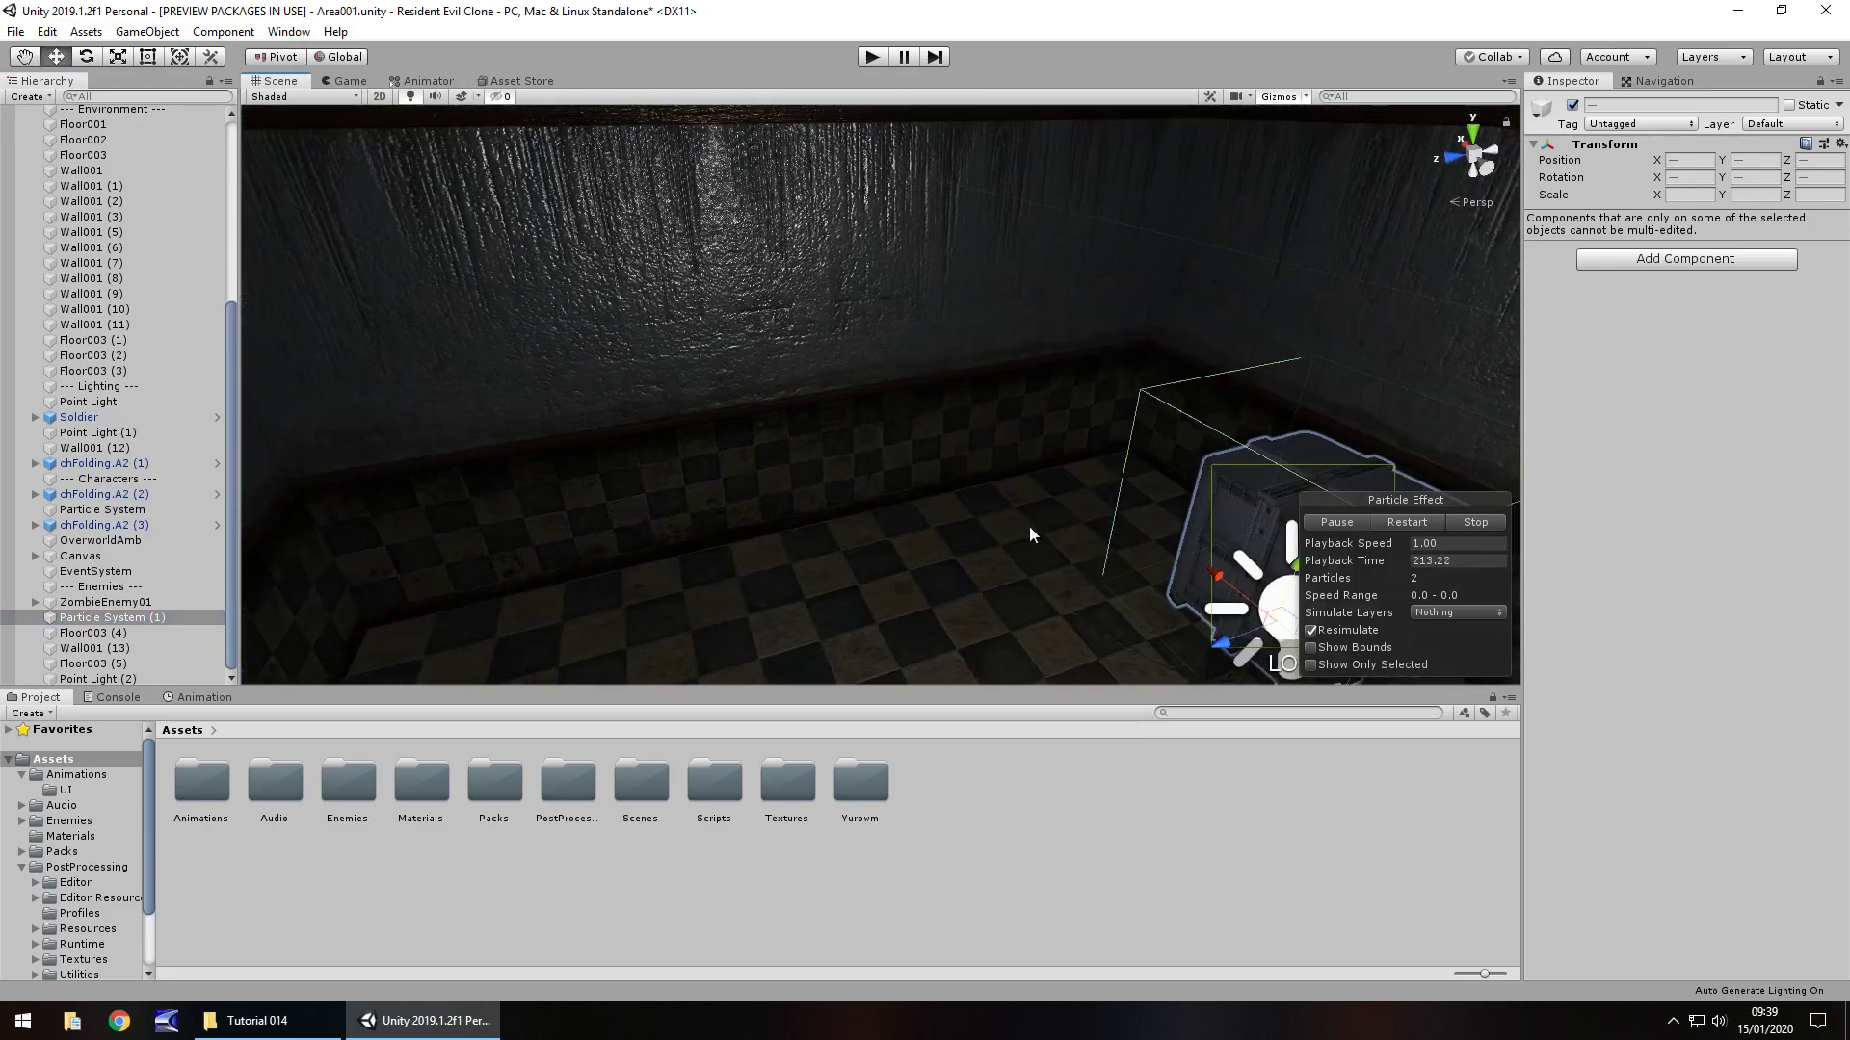
pyautogui.moveTo(1204, 568); pyautogui.dragTo(1016, 512, button='middle')
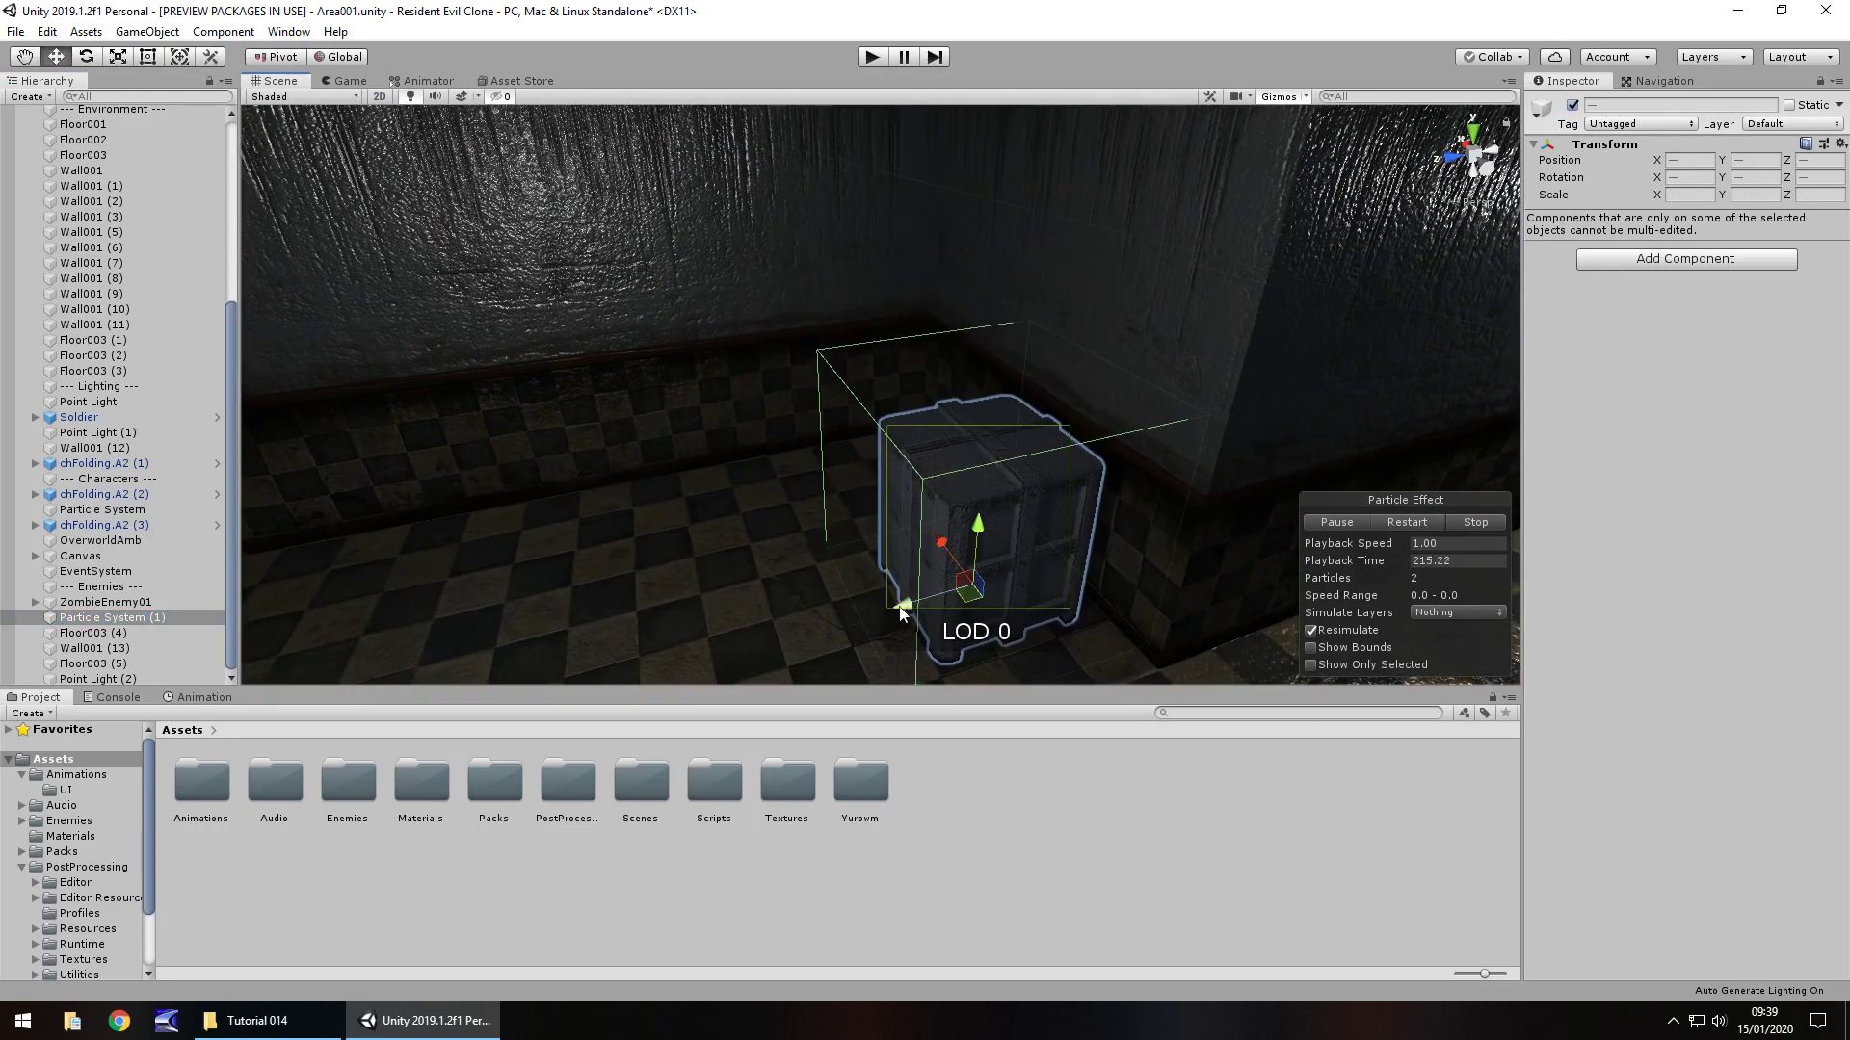
pyautogui.moveTo(1095, 382); pyautogui.dragTo(1046, 379, button='middle')
pyautogui.keyDown('alt'); pyautogui.moveTo(1046, 379); pyautogui.dragTo(1085, 383); pyautogui.keyUp('alt')
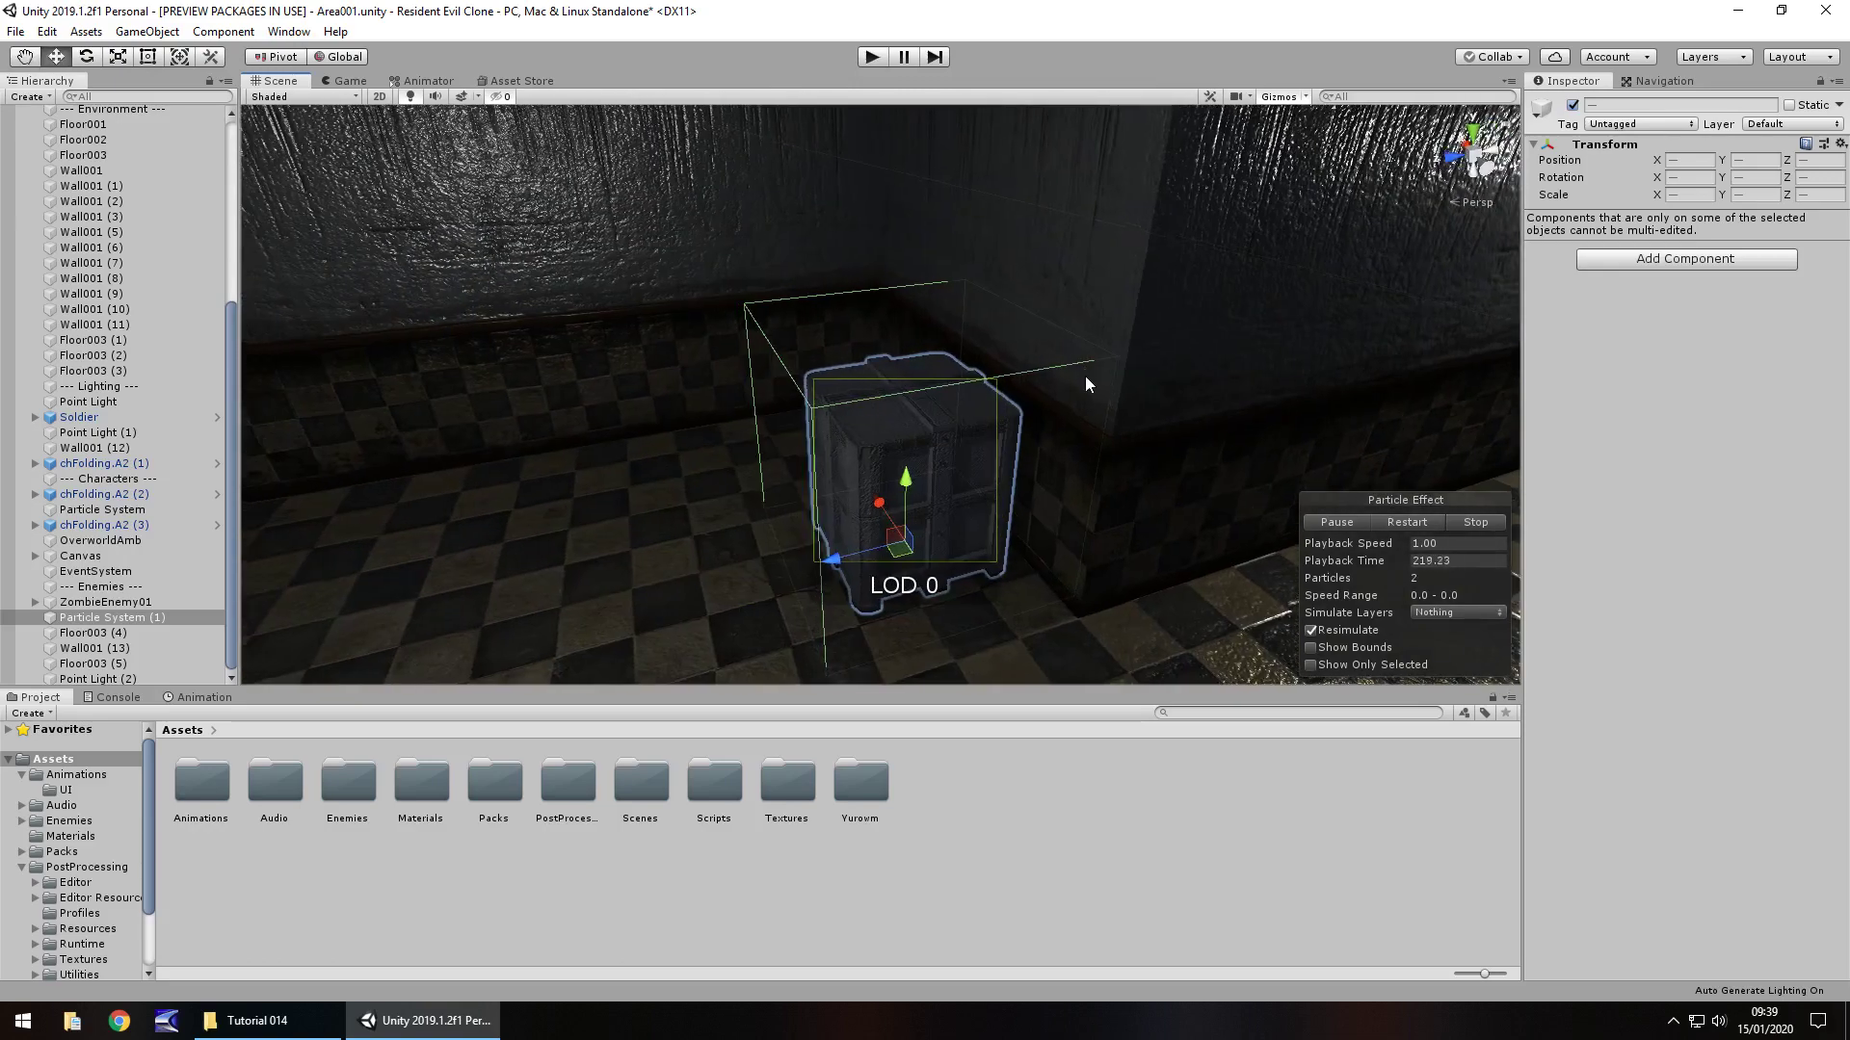
# Try a Box Collider size of 0.8 on X, Y and Z for crate-3
pyautogui.click(125, 617)
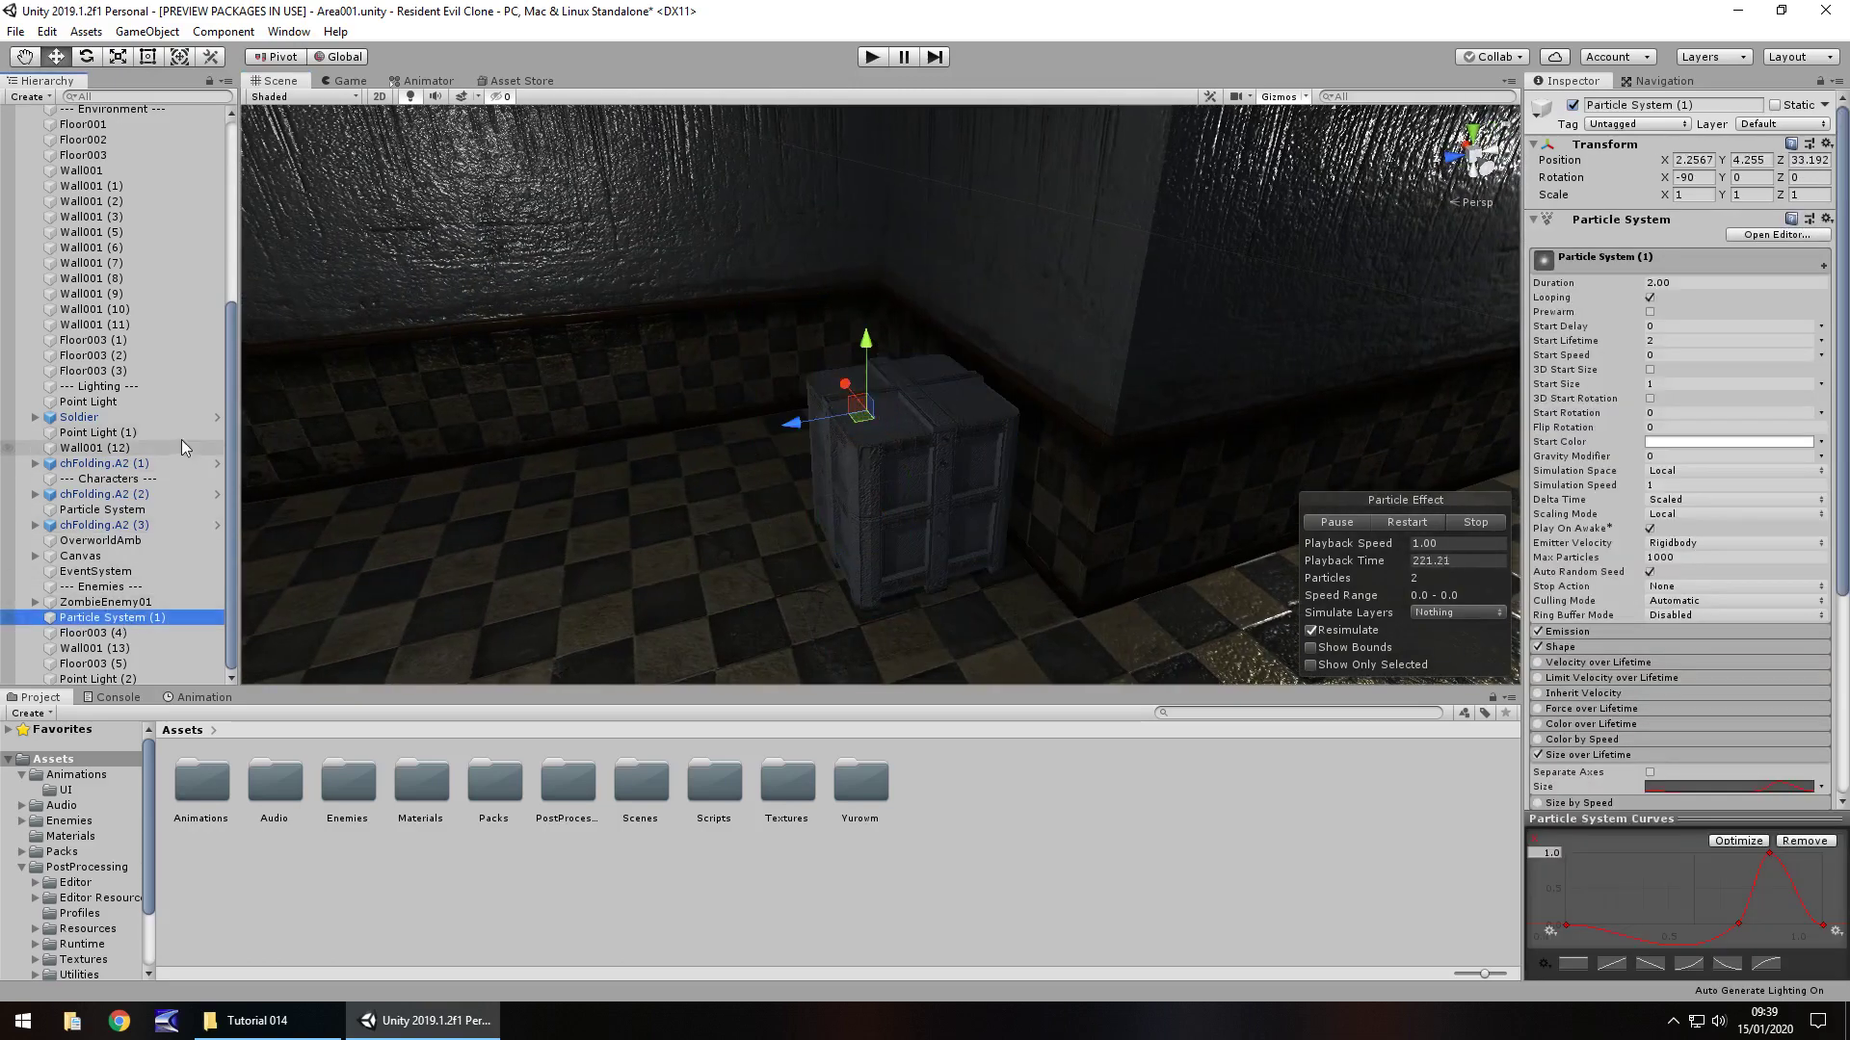
pyautogui.scroll(5, 121, 423)
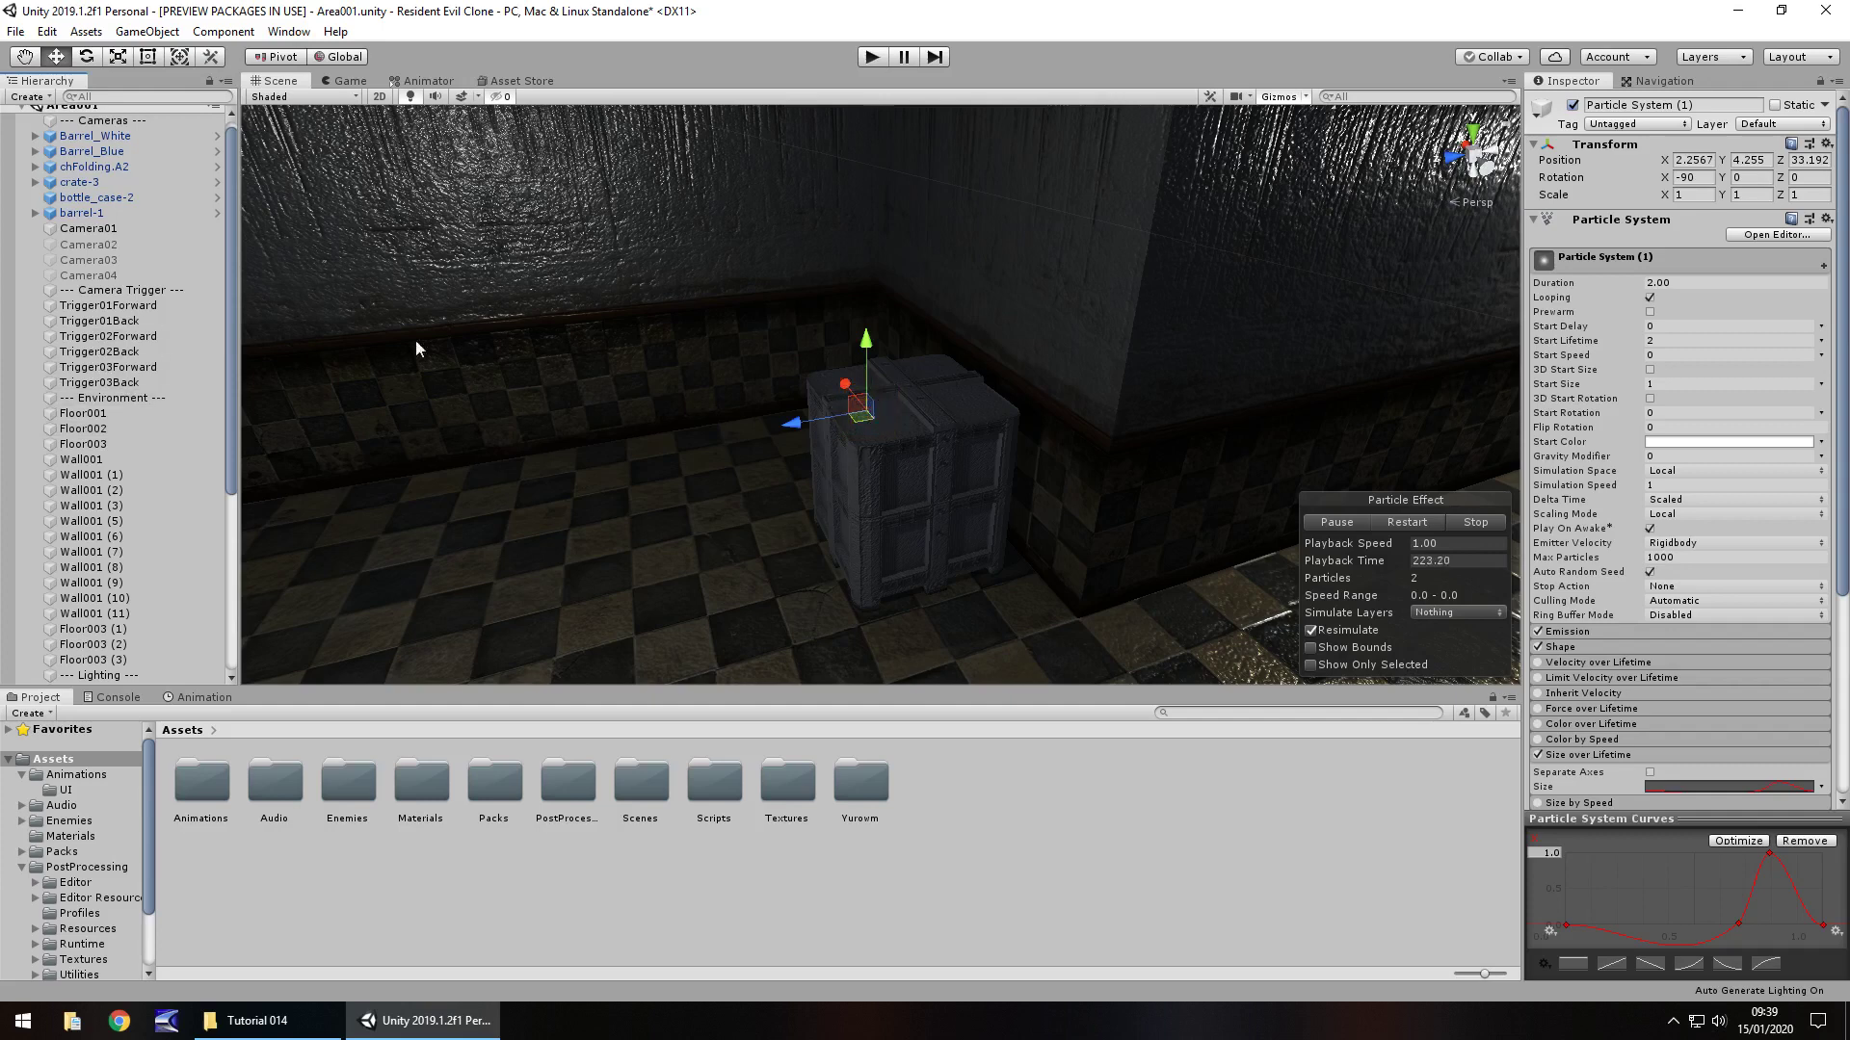
pyautogui.click(971, 431)
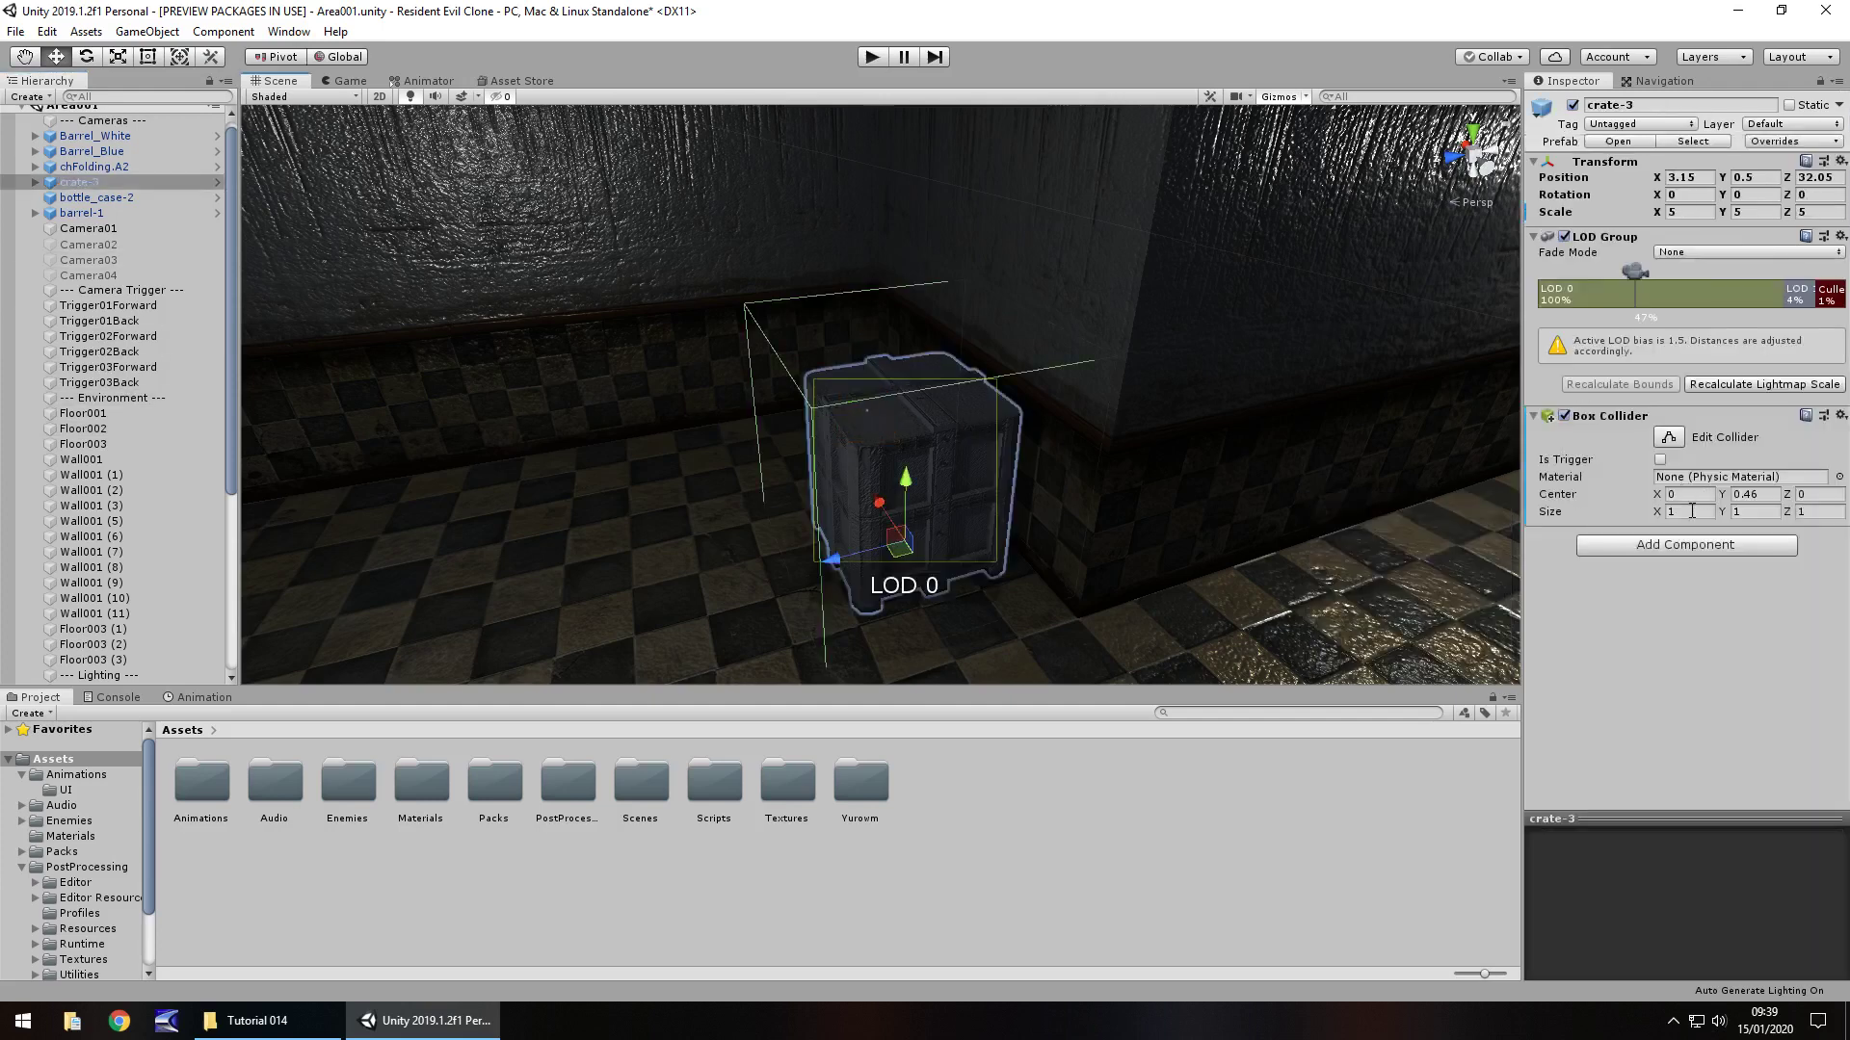
pyautogui.write('0.8')
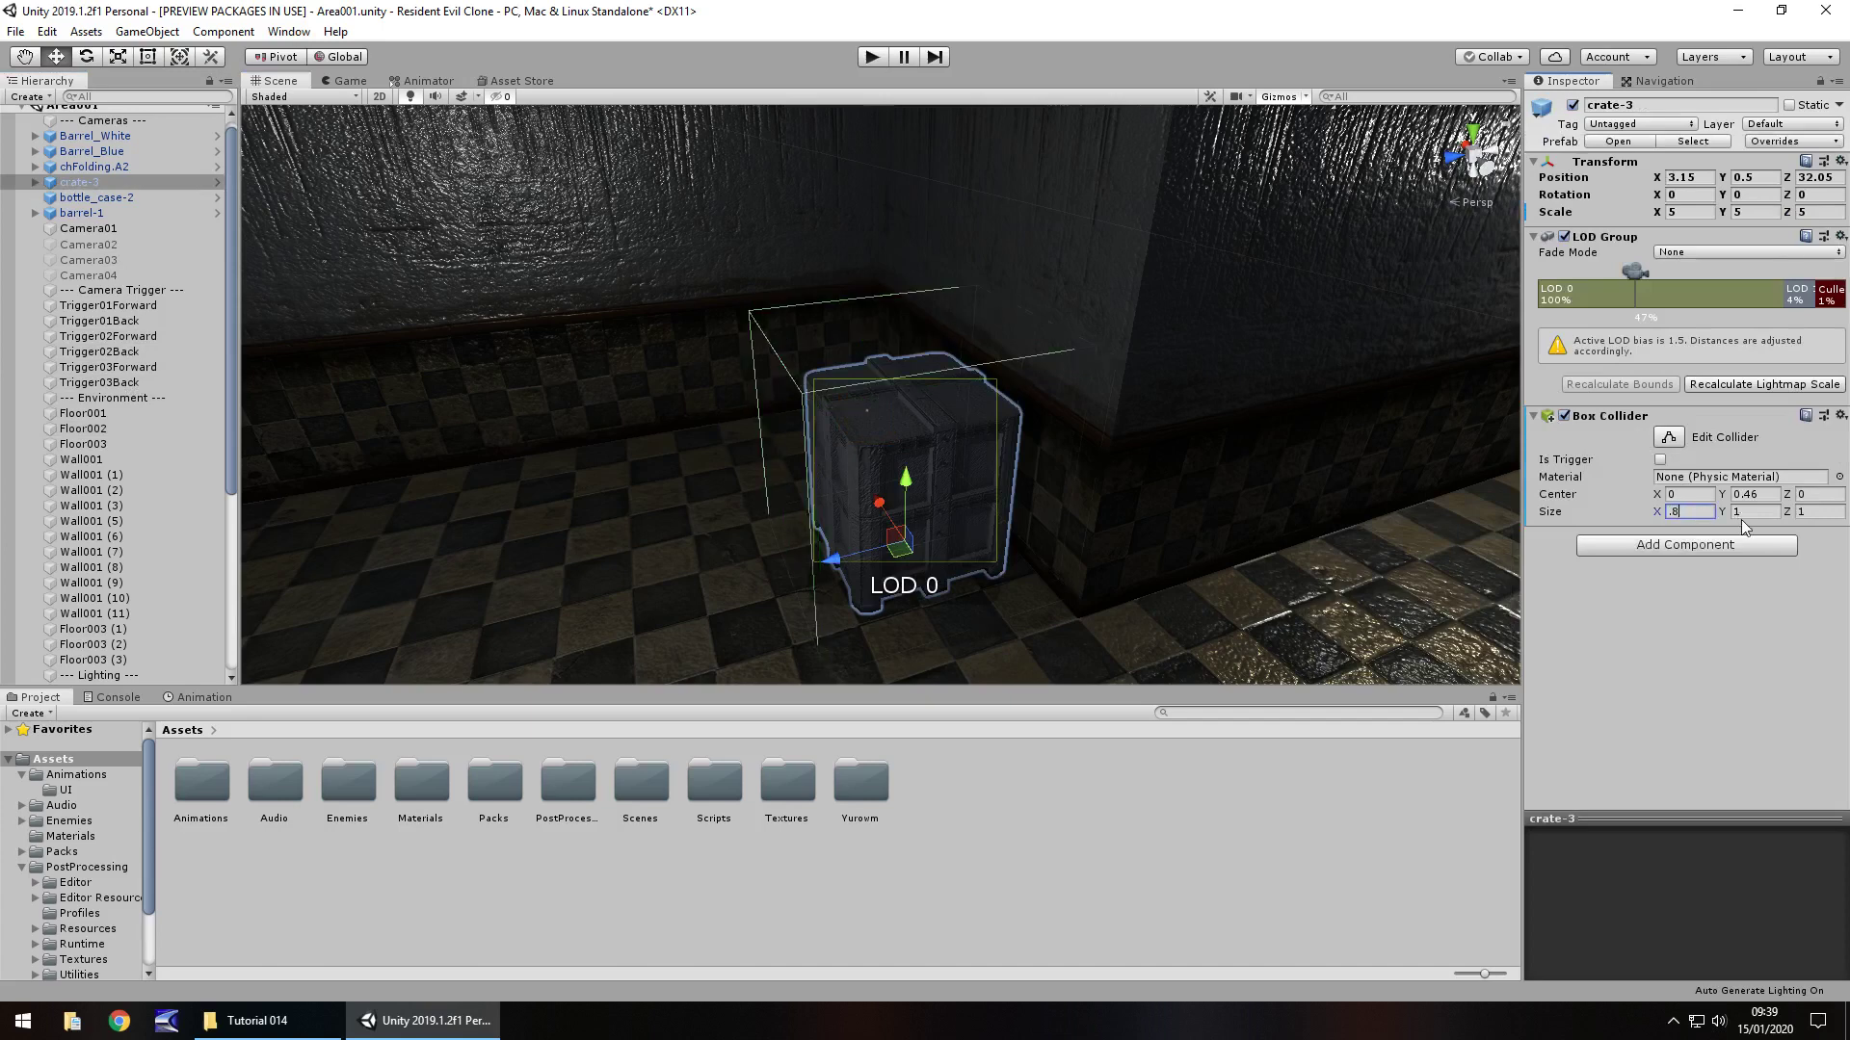
pyautogui.click(1753, 512)
pyautogui.write('0.8')
pyautogui.click(1818, 511)
pyautogui.write('.8')
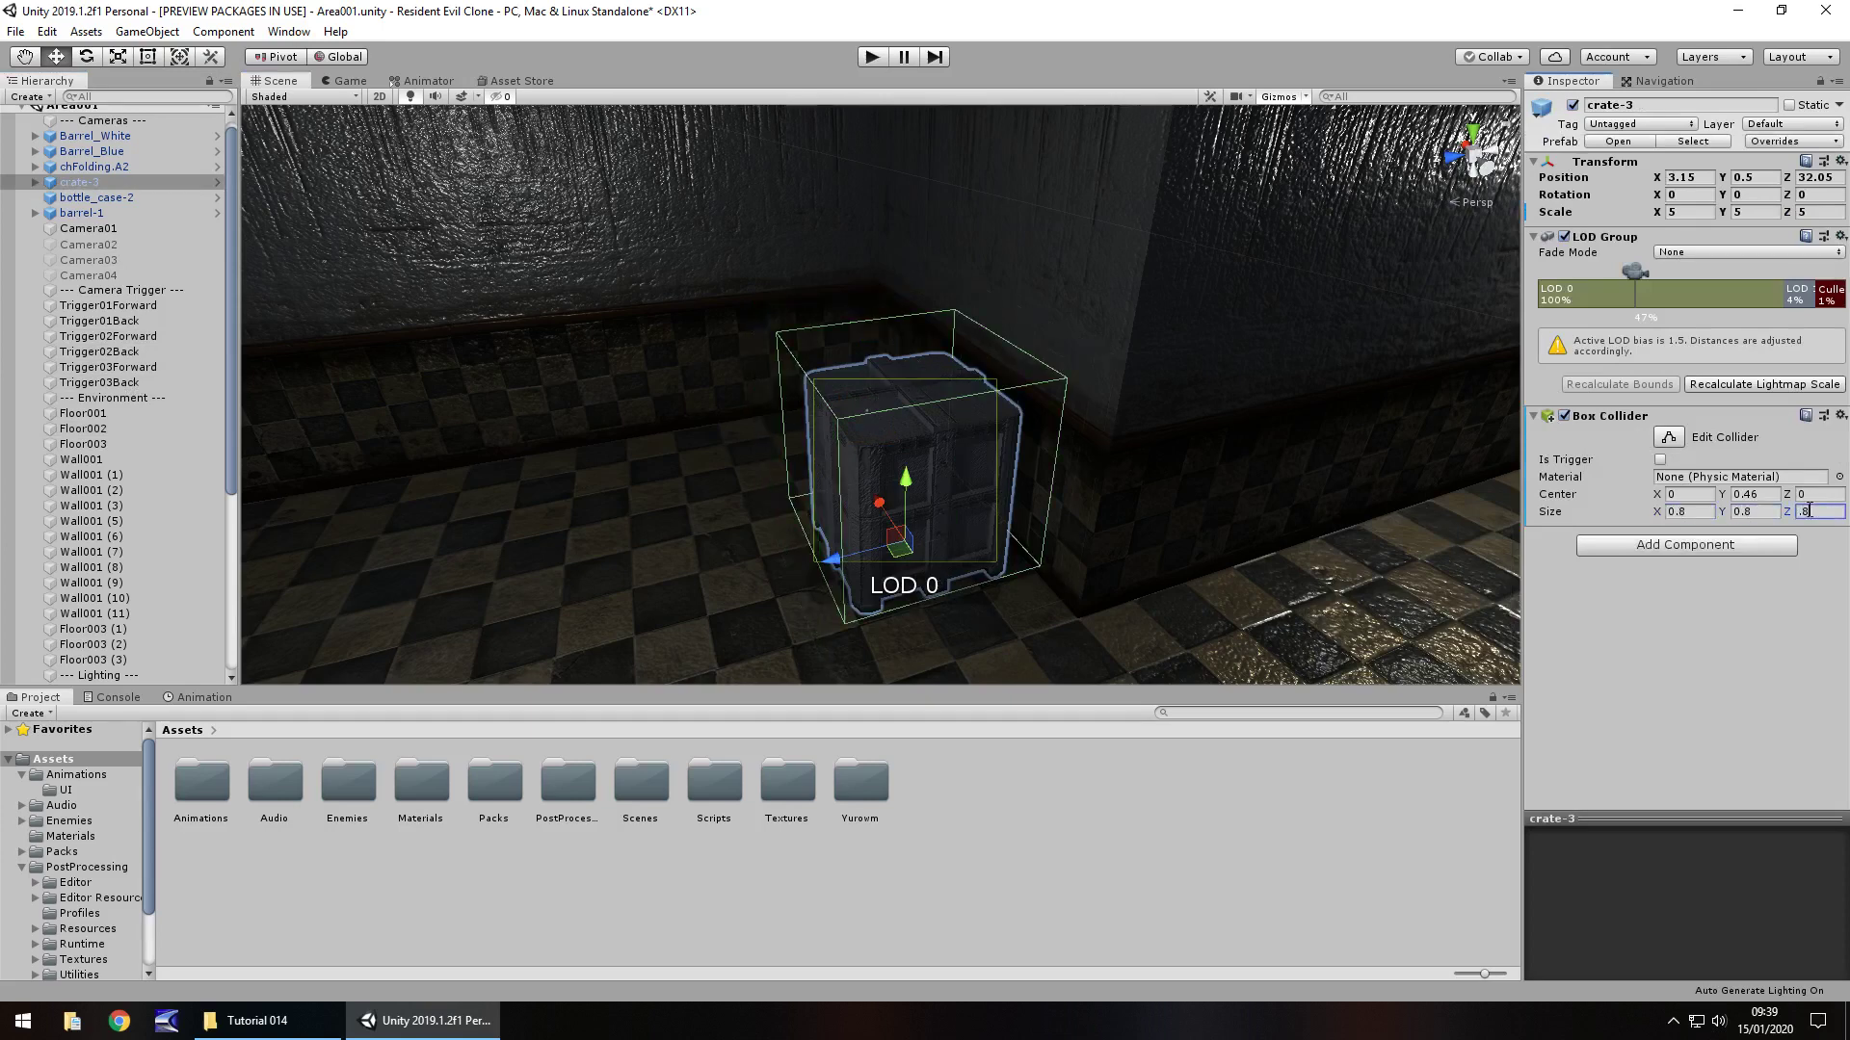
# Set crate-3's Box Collider size to 0.7 on X, Y and Z, and deselect the crate
pyautogui.click(1694, 514)
pyautogui.write('.7')
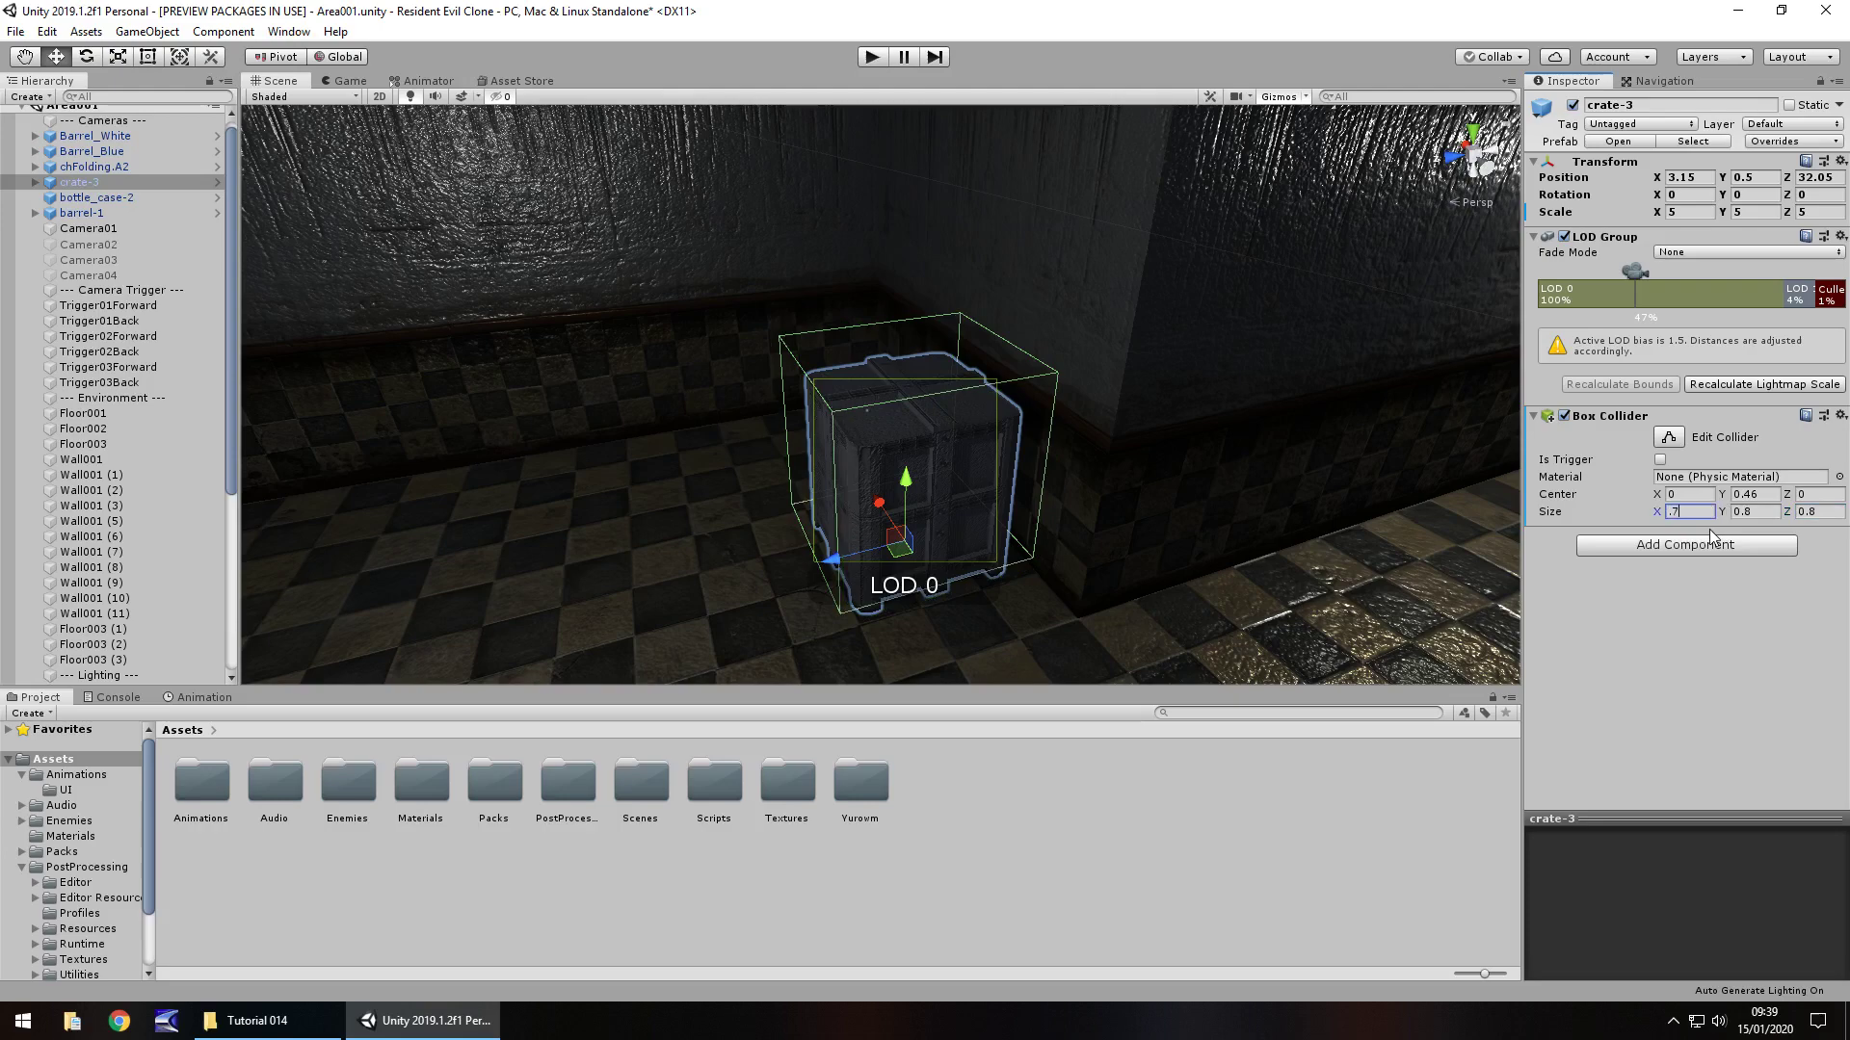
pyautogui.click(1753, 512)
pyautogui.write('.7')
pyautogui.click(1819, 513)
pyautogui.write('.7')
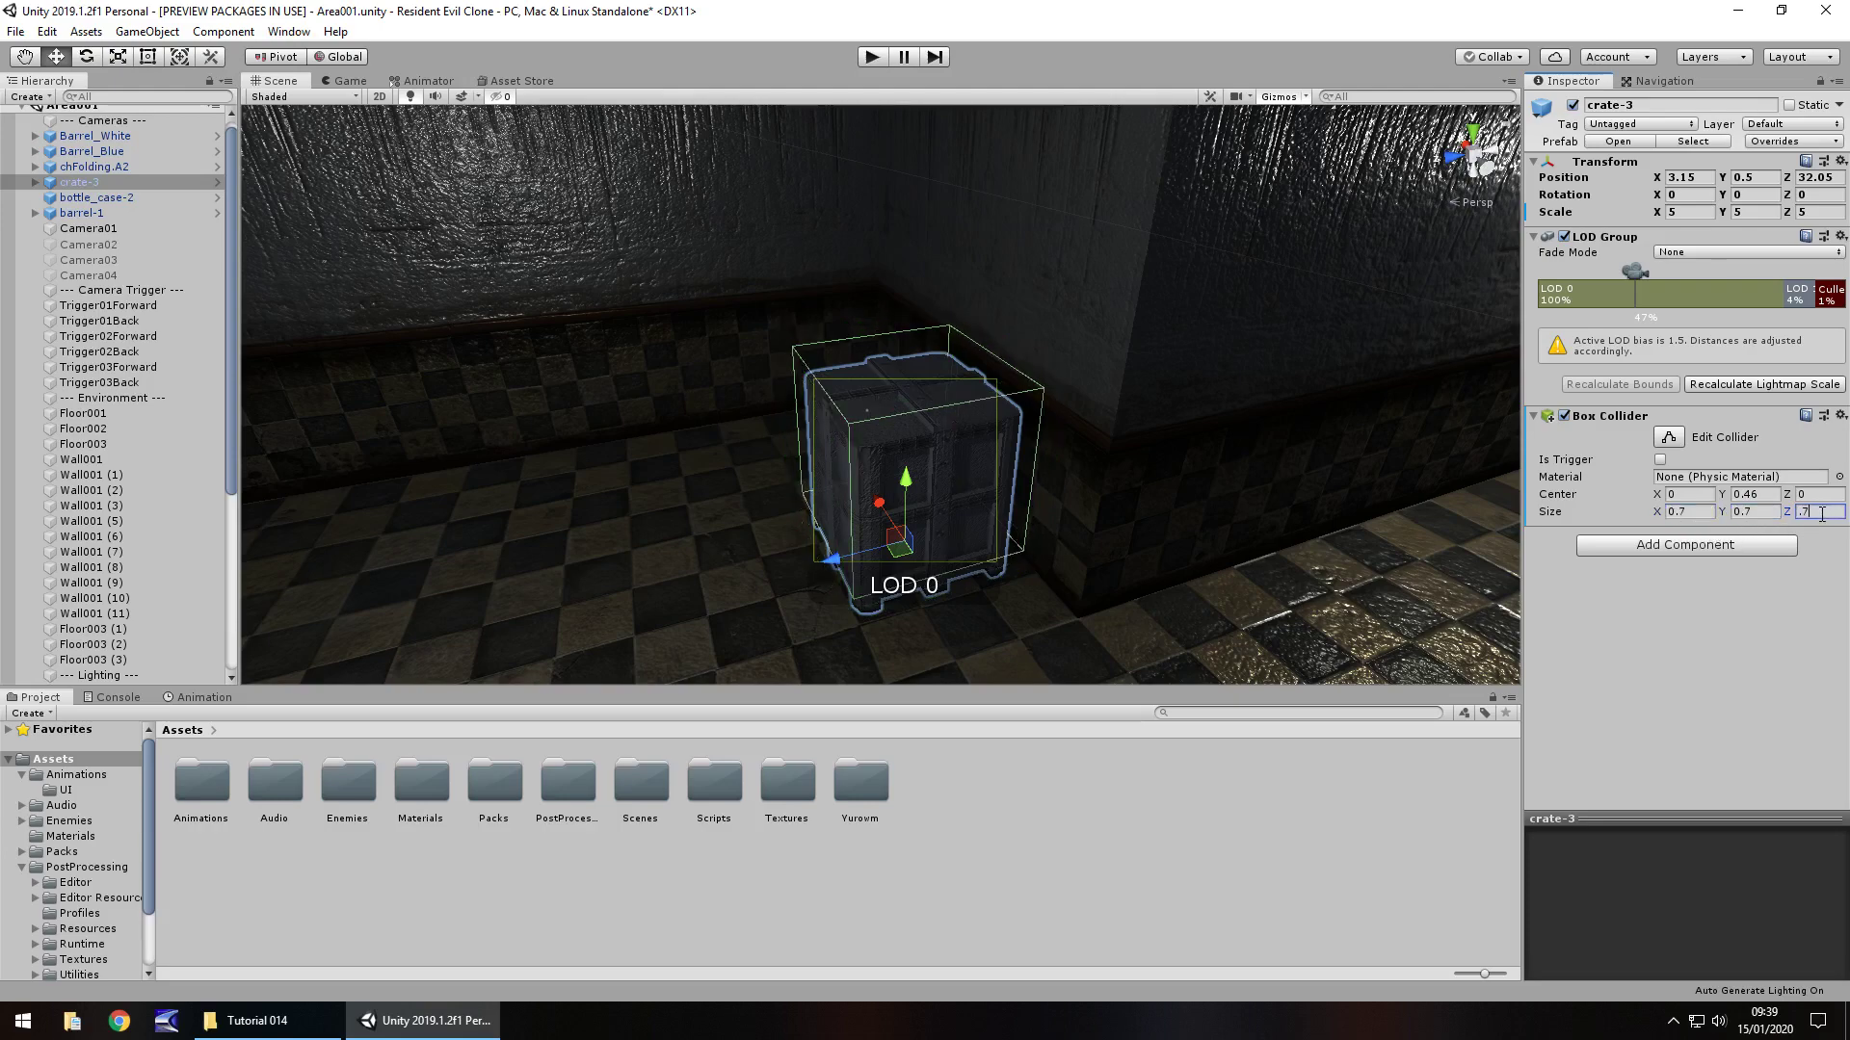
pyautogui.keyDown('alt'); pyautogui.moveTo(1109, 489); pyautogui.dragTo(1158, 487); pyautogui.keyUp('alt')
pyautogui.click(1034, 813)
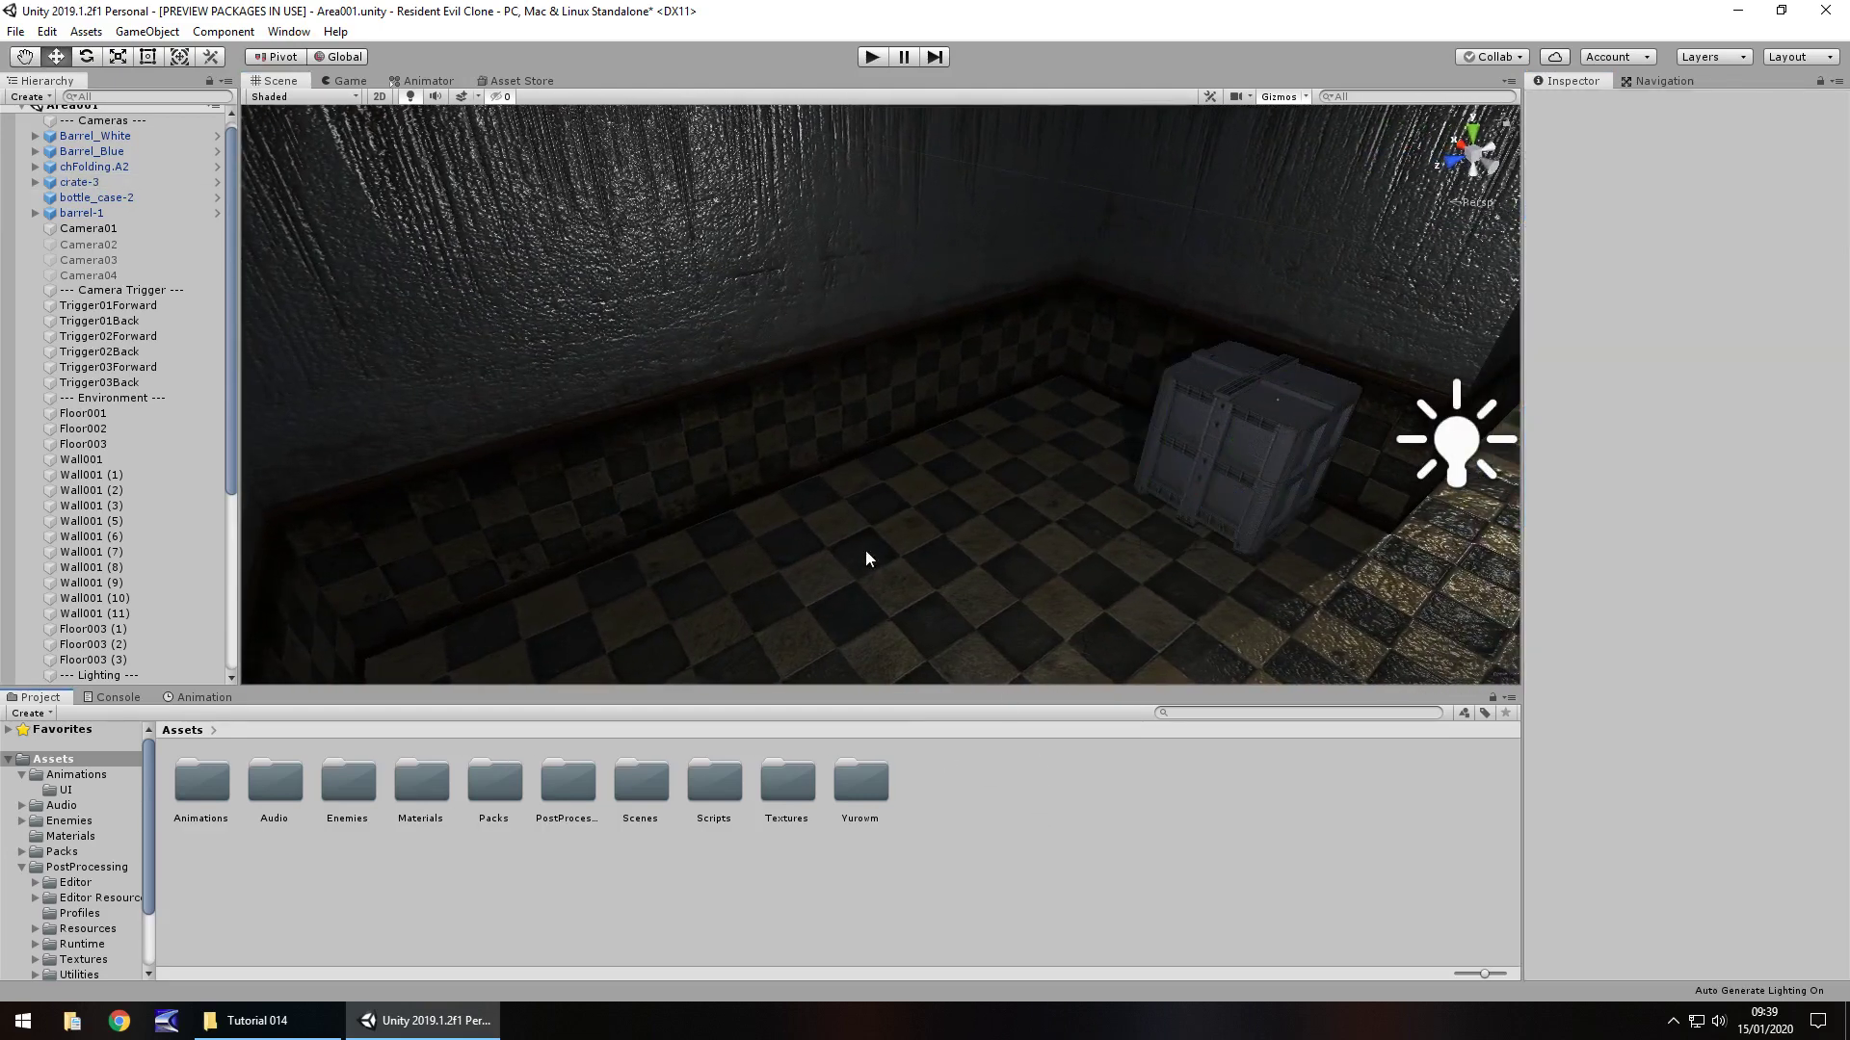
# Rebake the navigation mesh to include the extended corridor floor, Floor003 (4), around the moved crate
pyautogui.moveTo(933, 347); pyautogui.dragTo(940, 384, button='right')
pyautogui.press('Right')
pyautogui.keyDown('alt'); pyautogui.moveTo(967, 372); pyautogui.dragTo(771, 432); pyautogui.keyUp('alt')
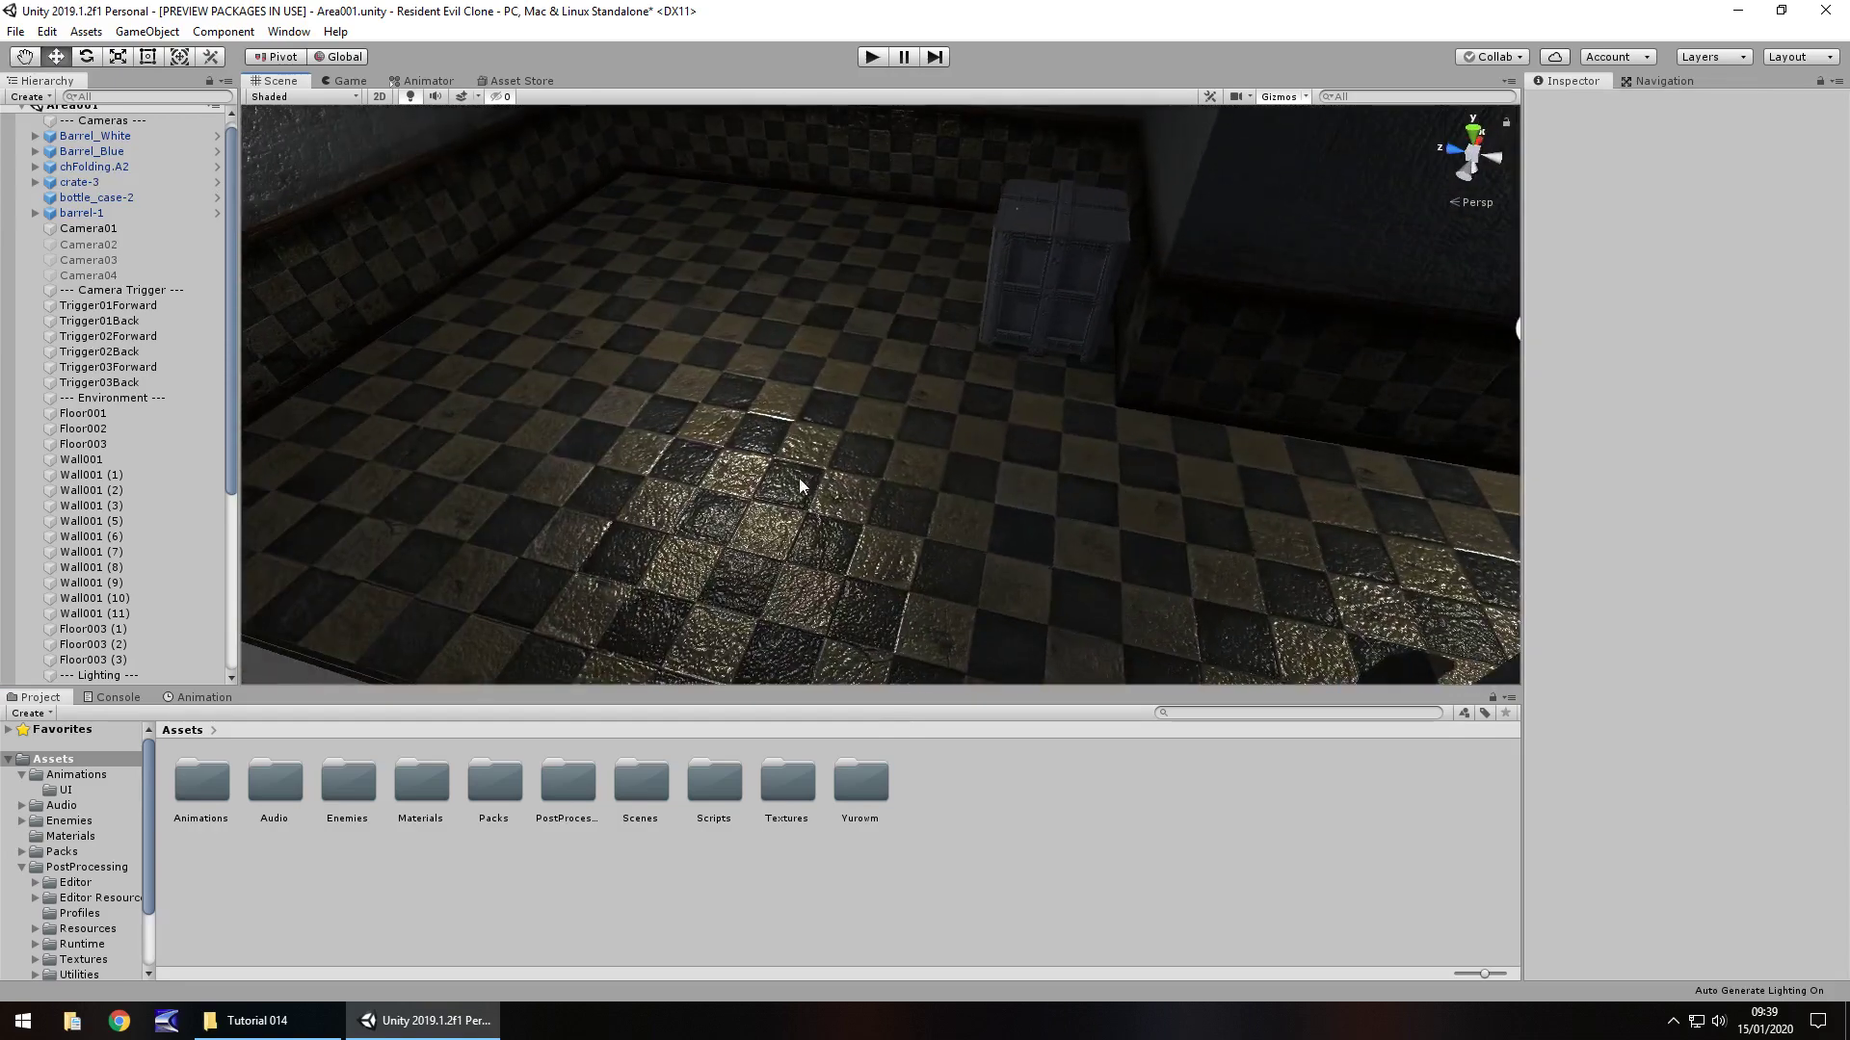
pyautogui.click(739, 405)
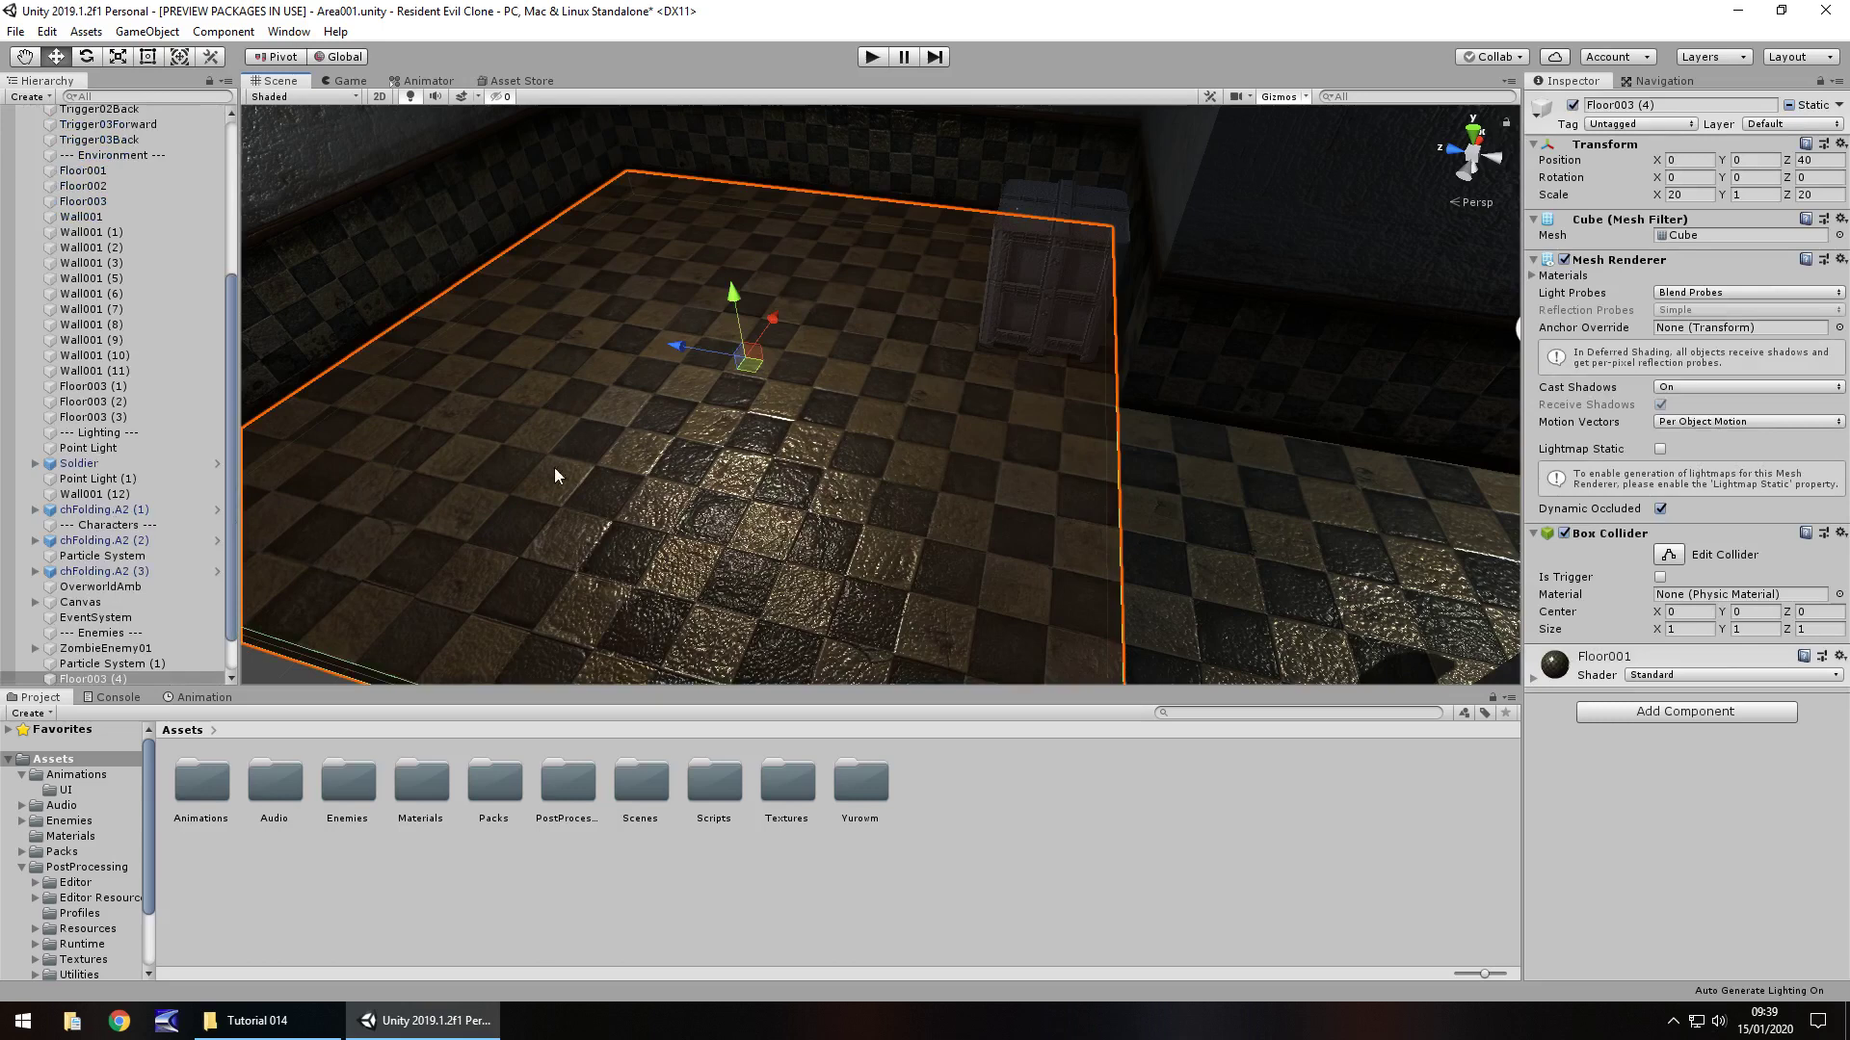
pyautogui.click(1685, 86)
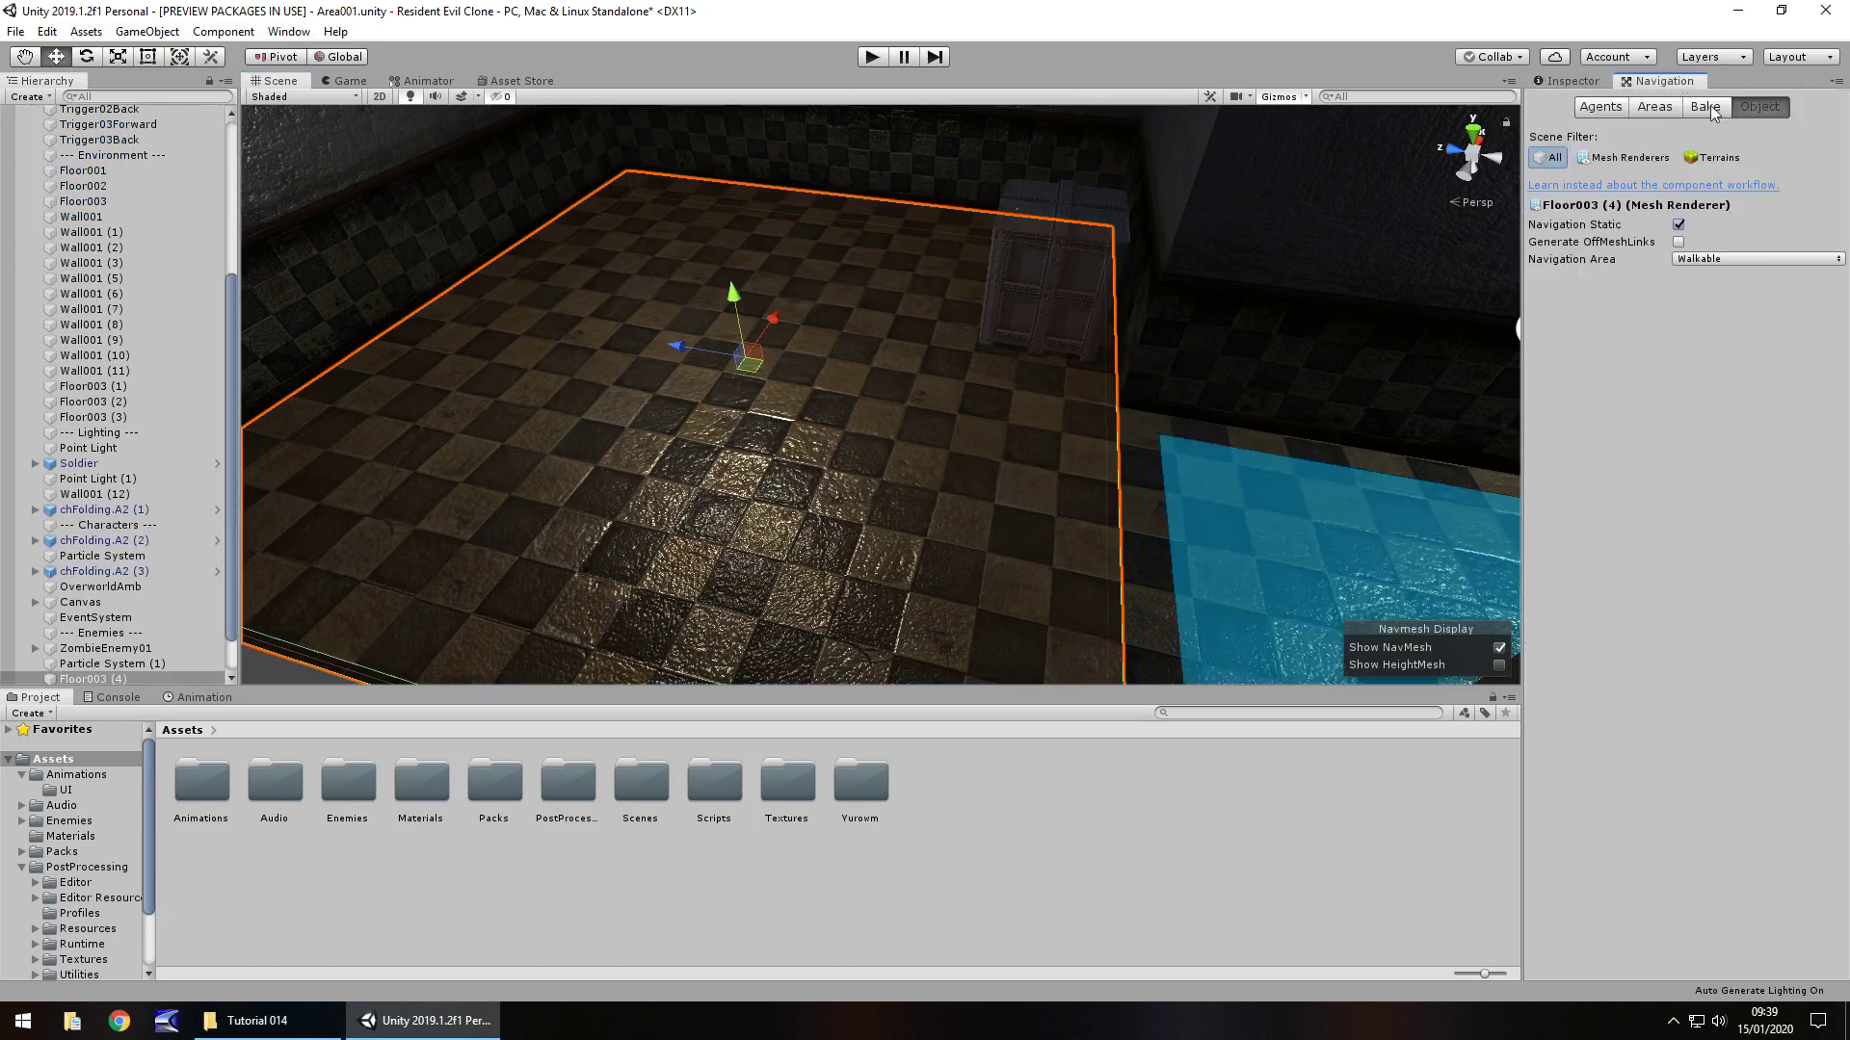
pyautogui.click(1706, 106)
pyautogui.click(1799, 494)
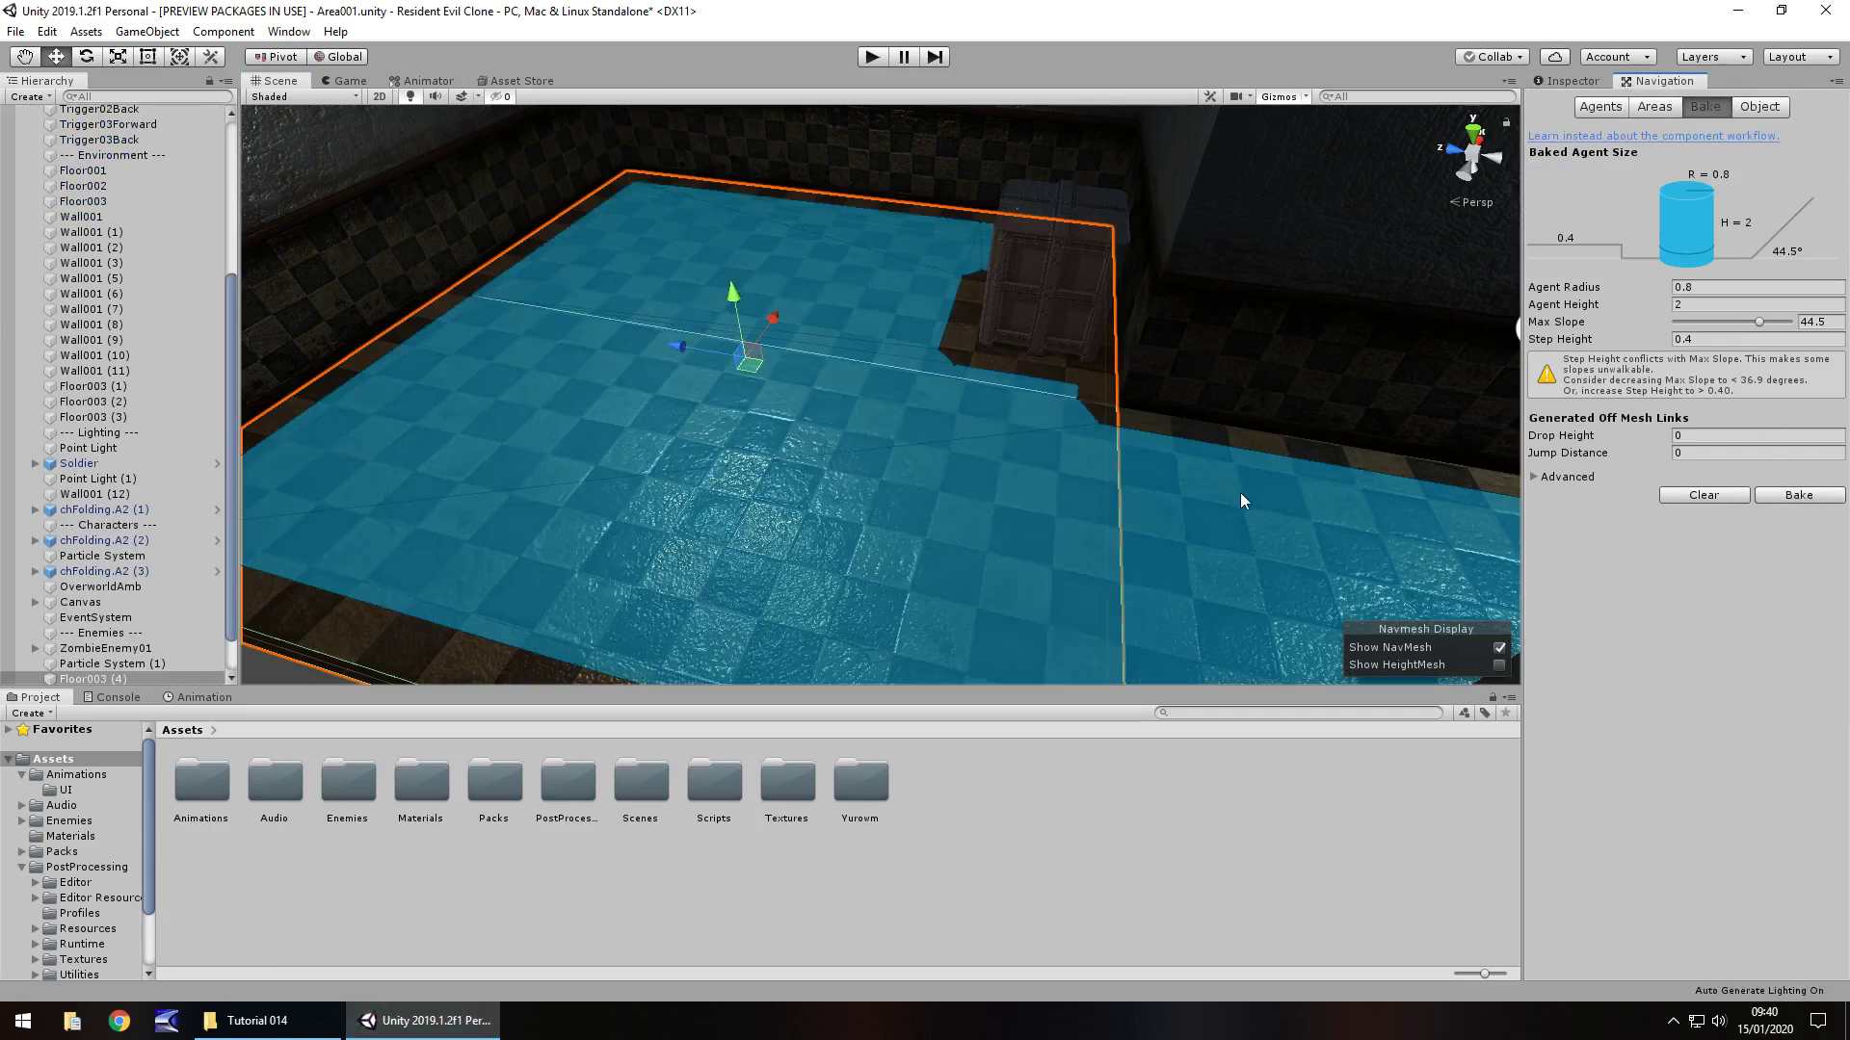
pyautogui.moveTo(817, 466); pyautogui.dragTo(675, 470, button='right')
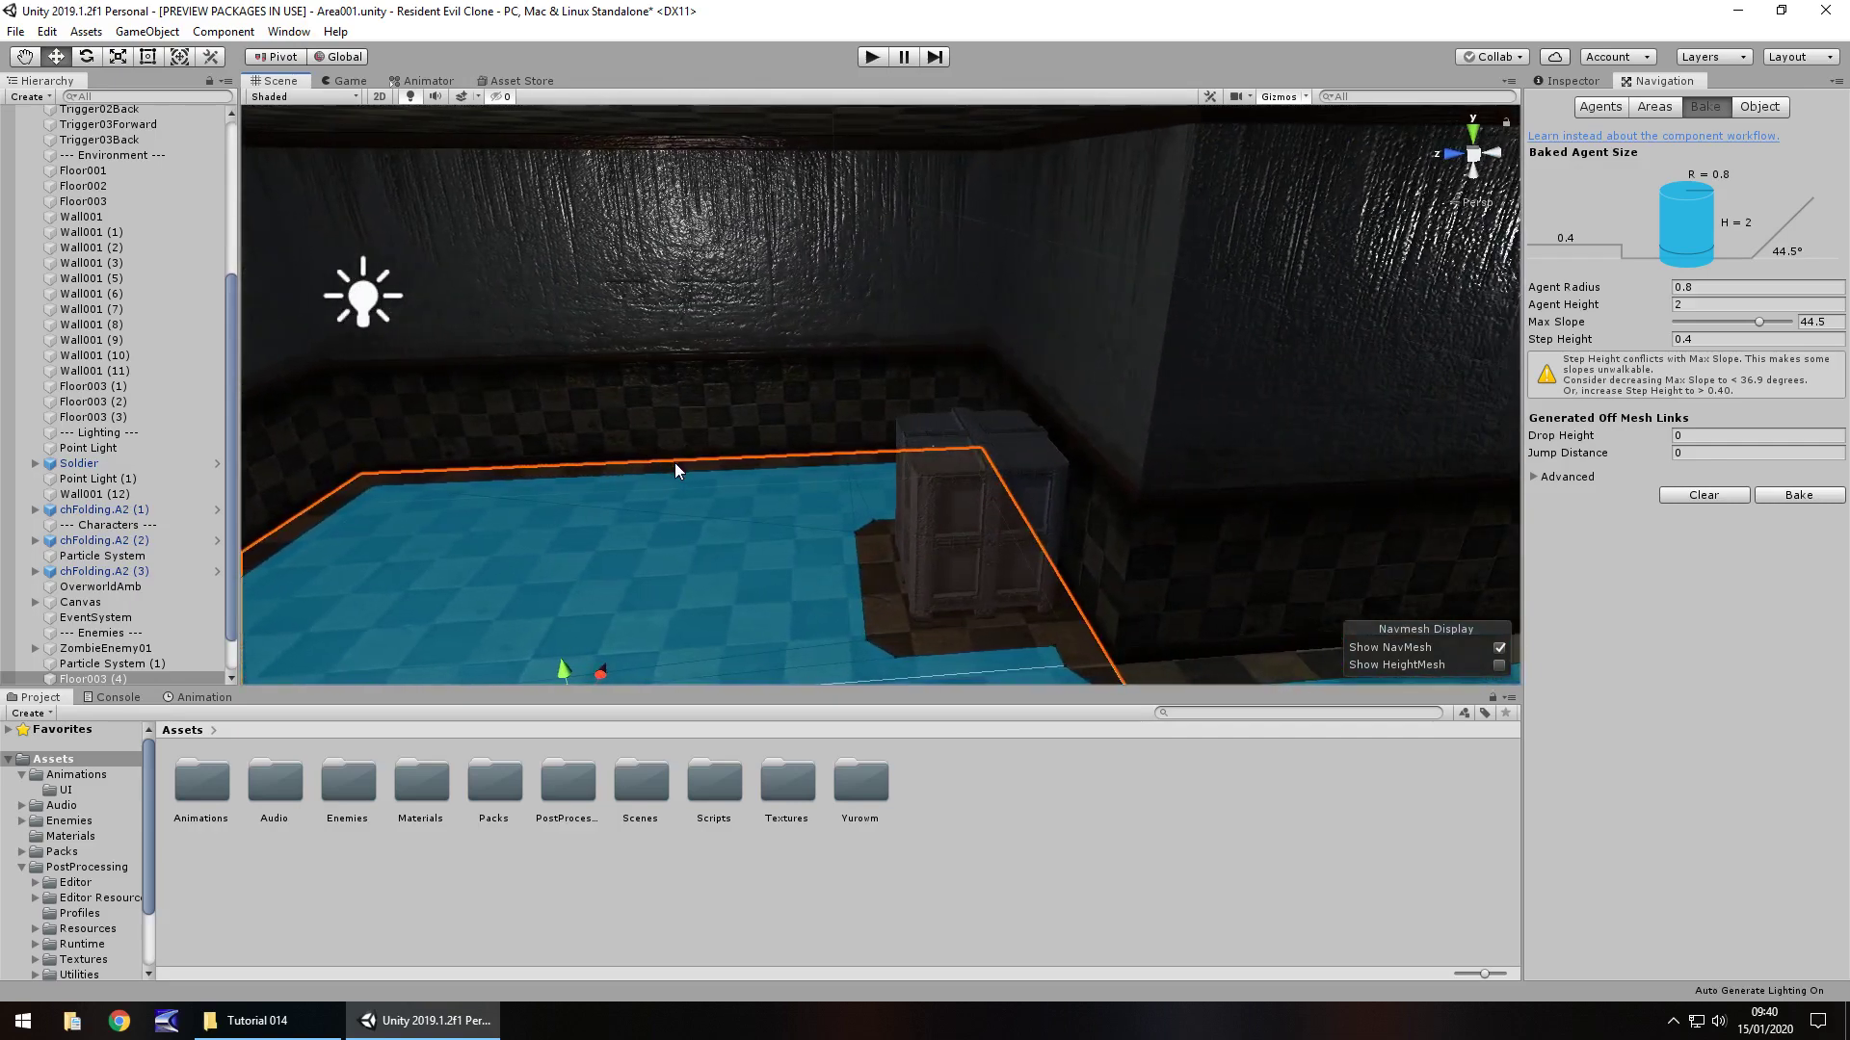
# Play the game to test the soldier around the moved crate, check the corridor in the running scene, and stop the game
pyautogui.click(1578, 81)
pyautogui.click(869, 57)
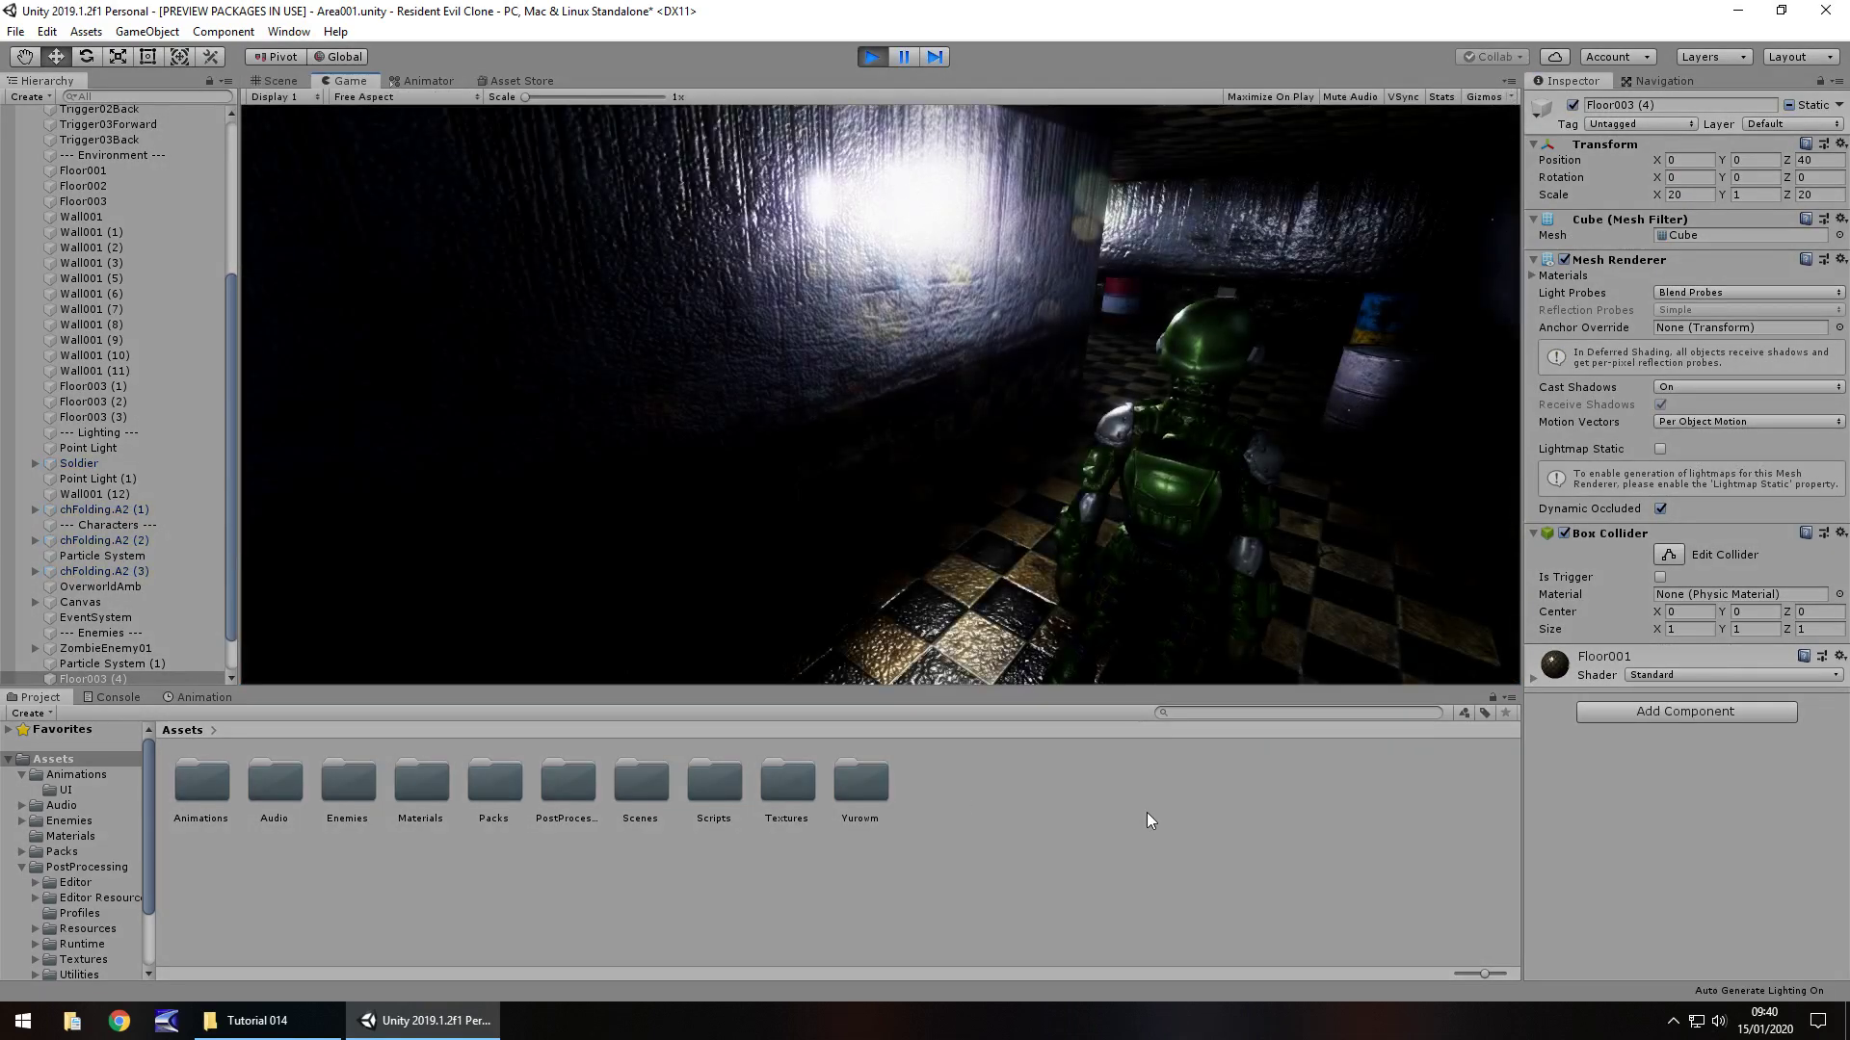
pyautogui.press('w')
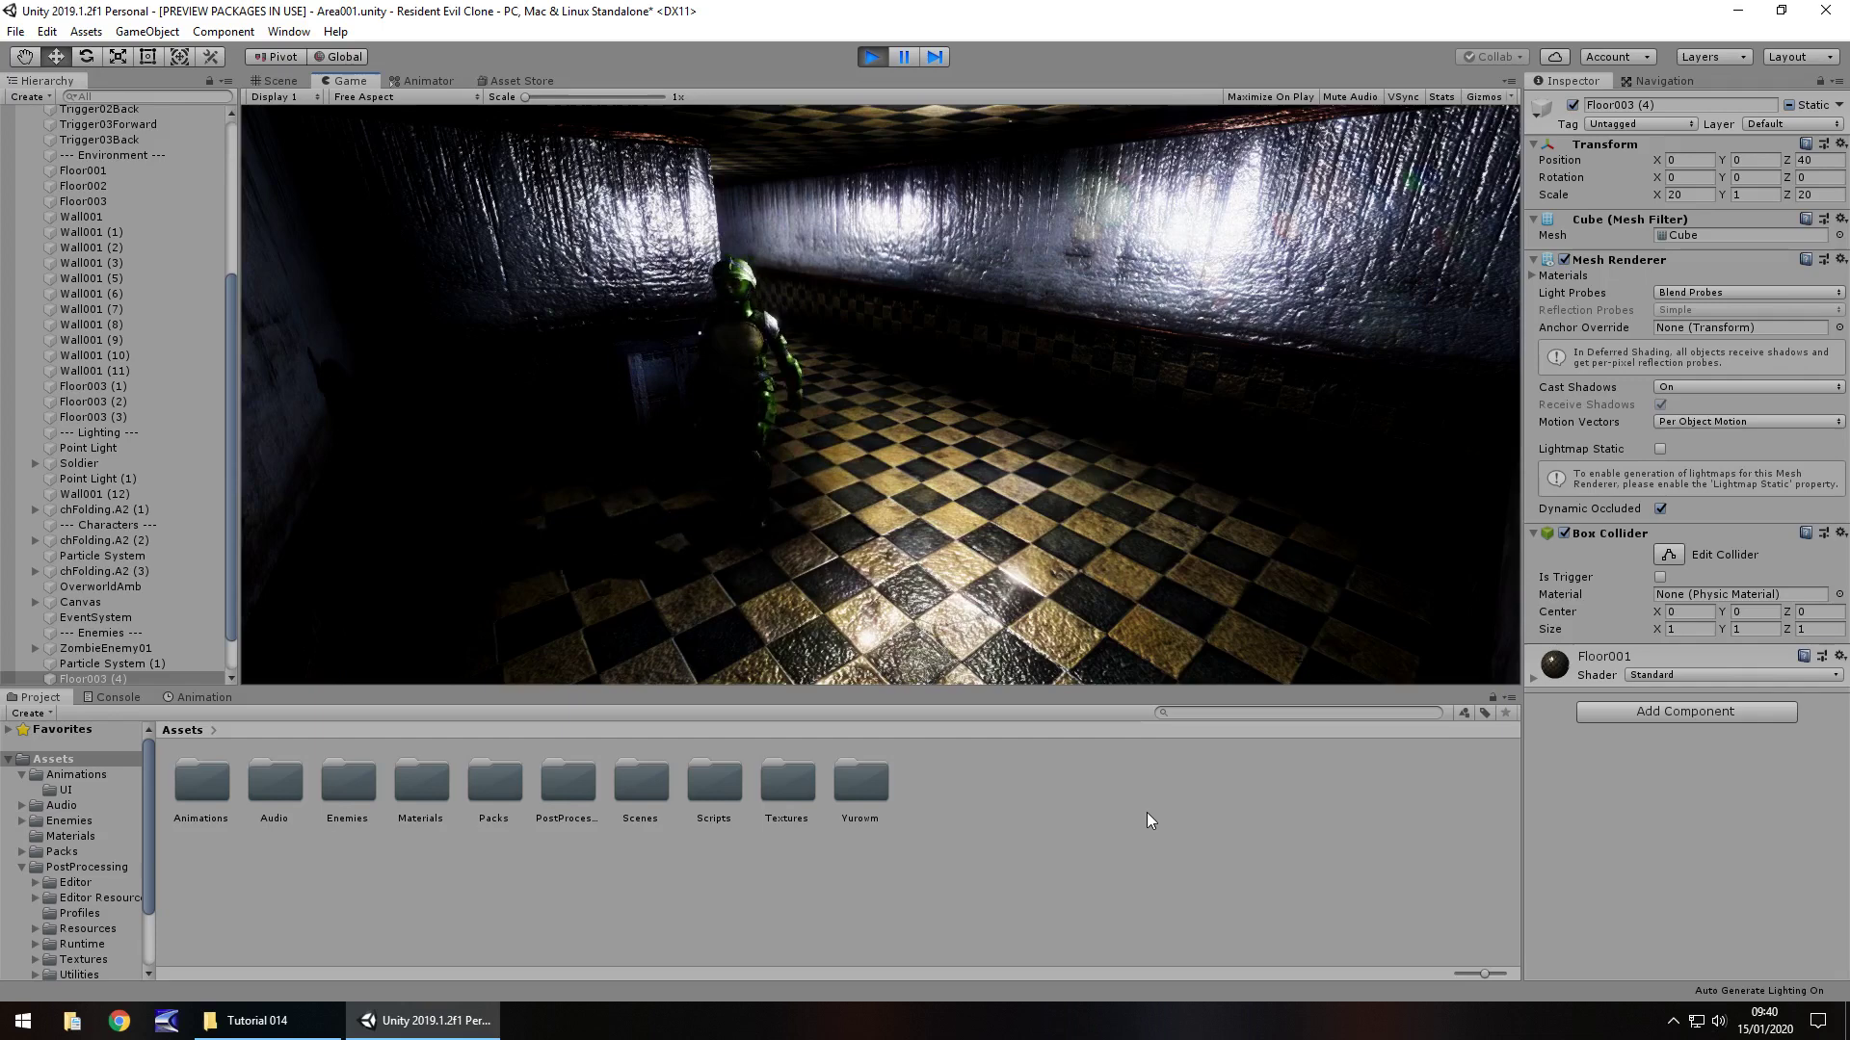
pyautogui.press('w')
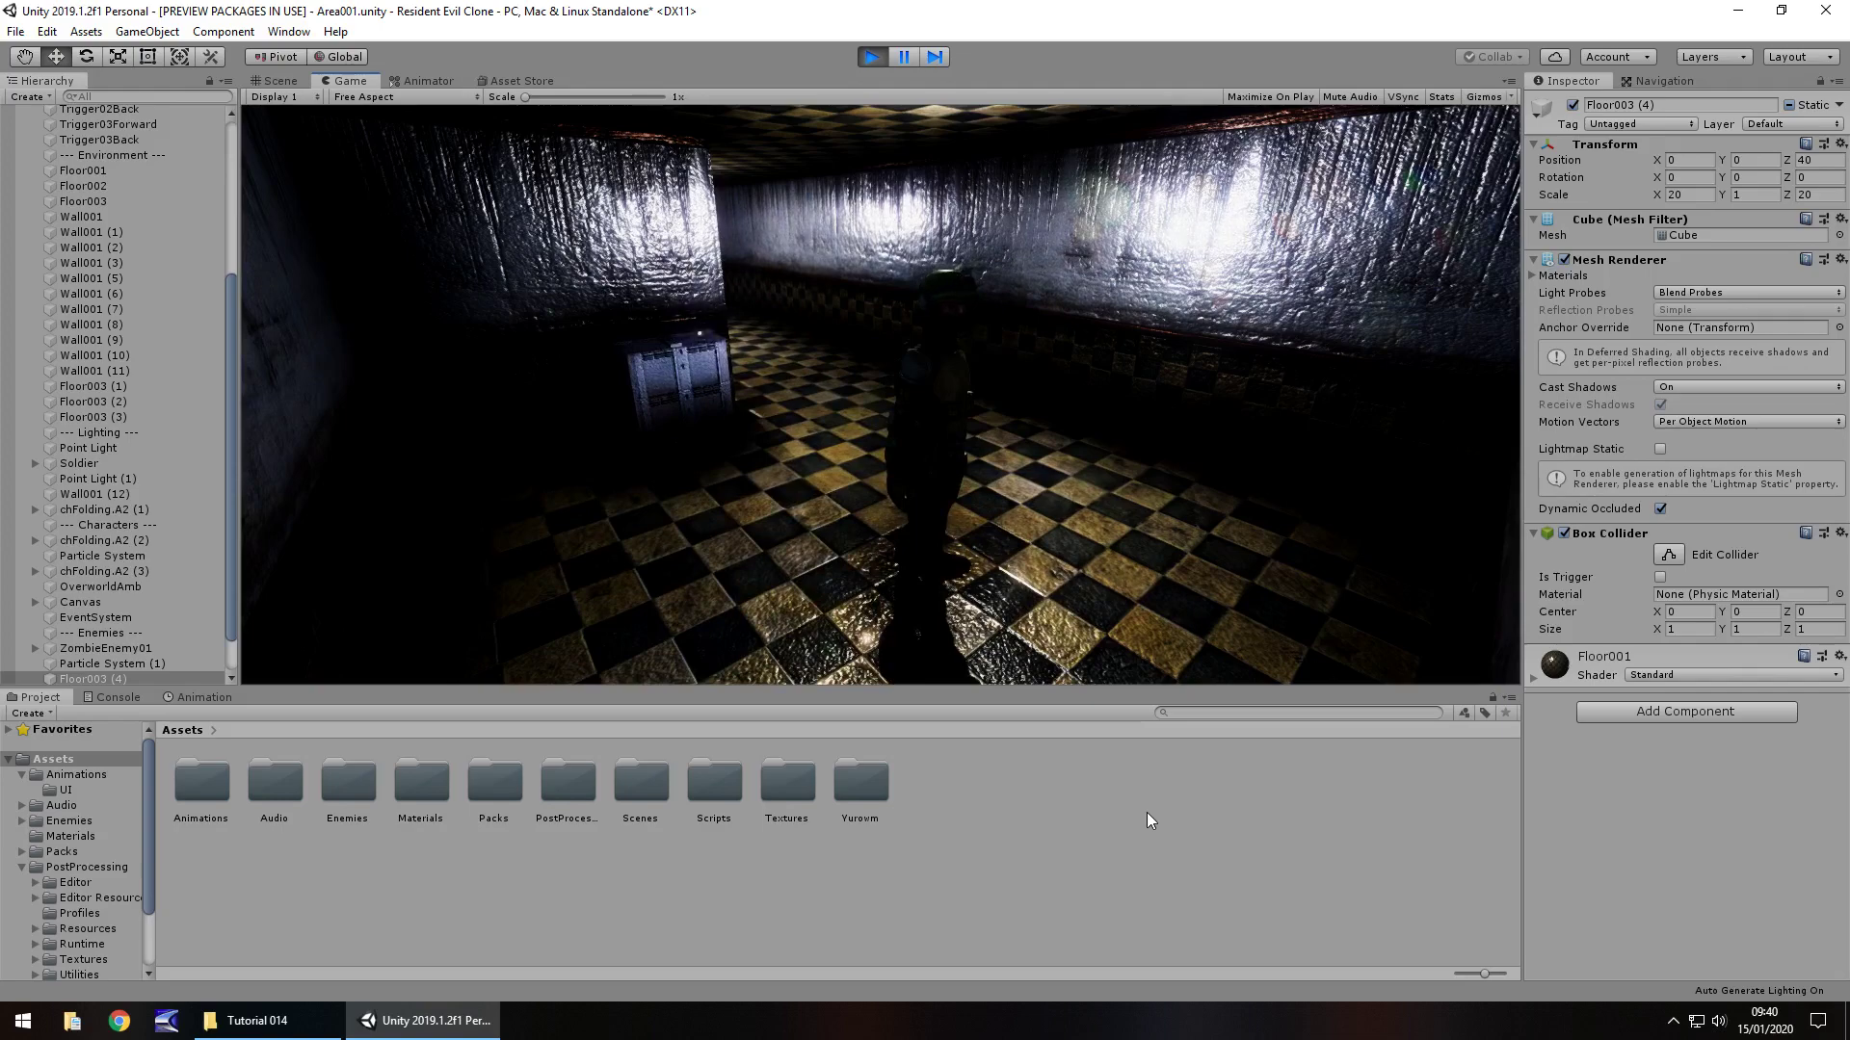
pyautogui.click(272, 81)
pyautogui.moveTo(991, 338); pyautogui.dragTo(1040, 329, button='middle')
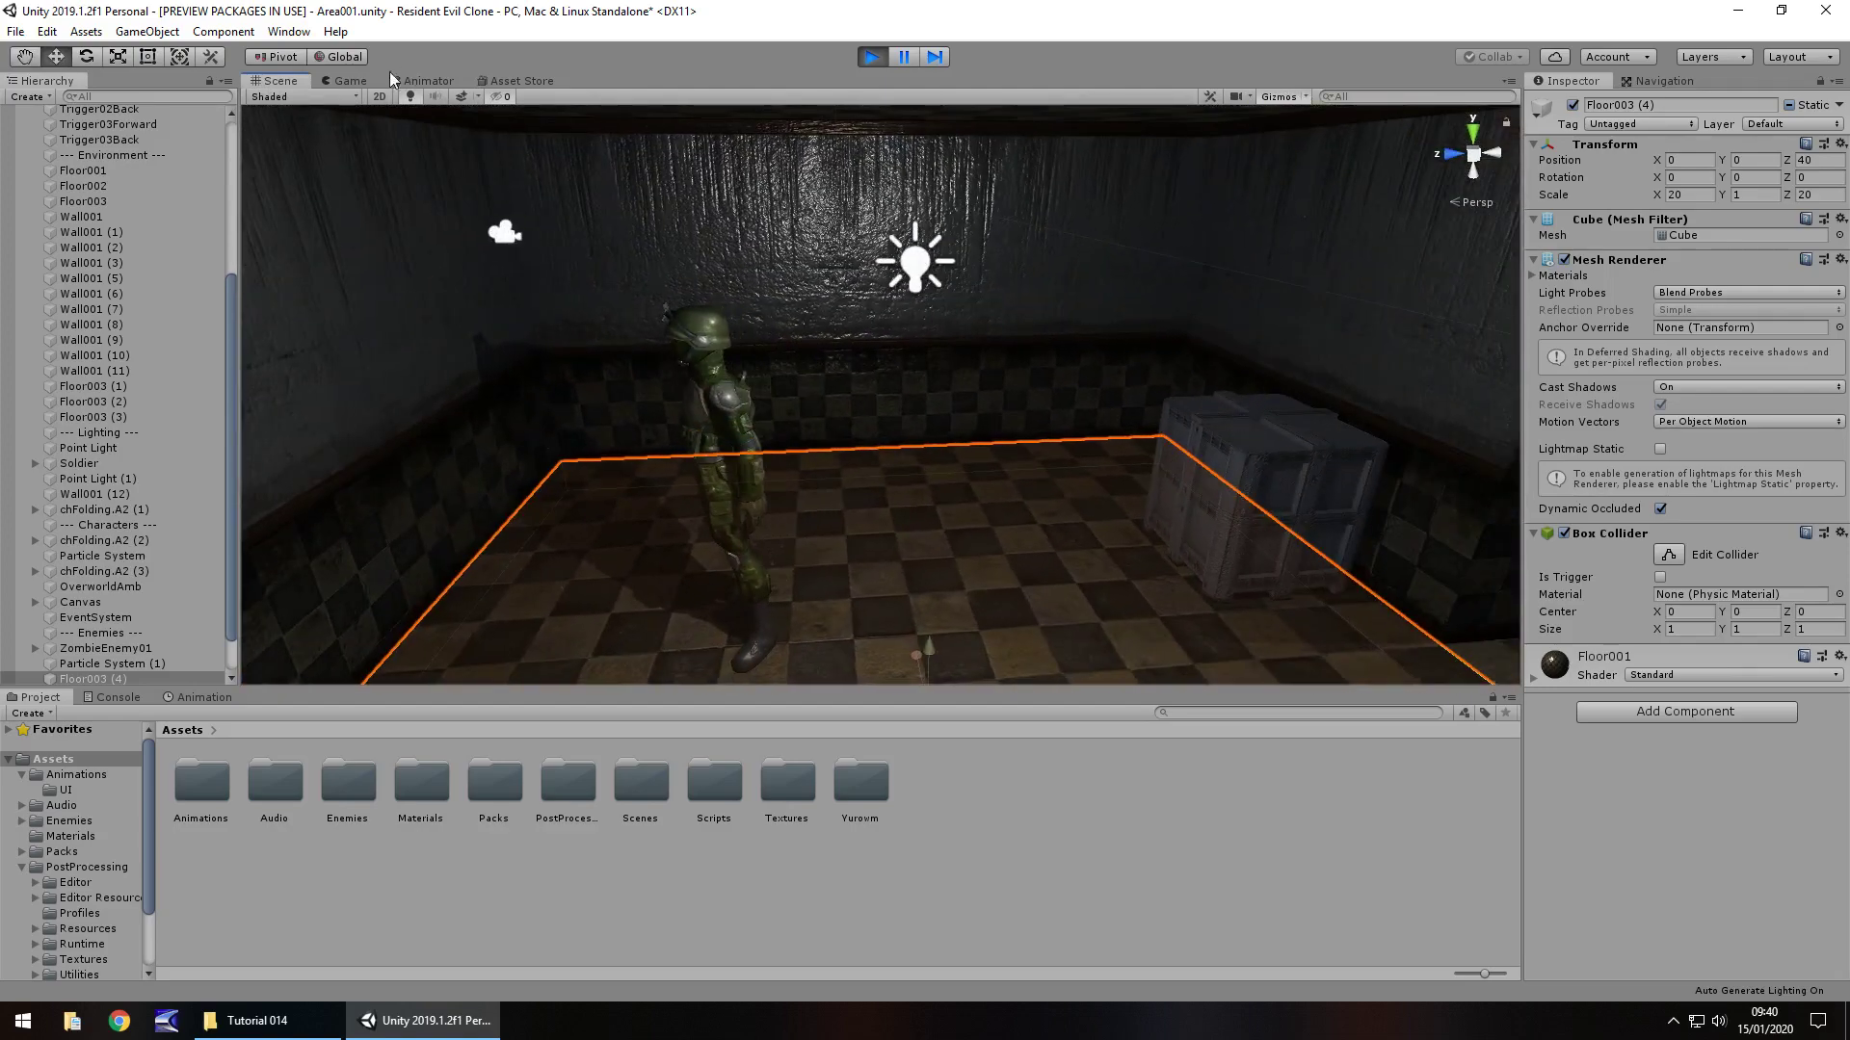
pyautogui.click(356, 81)
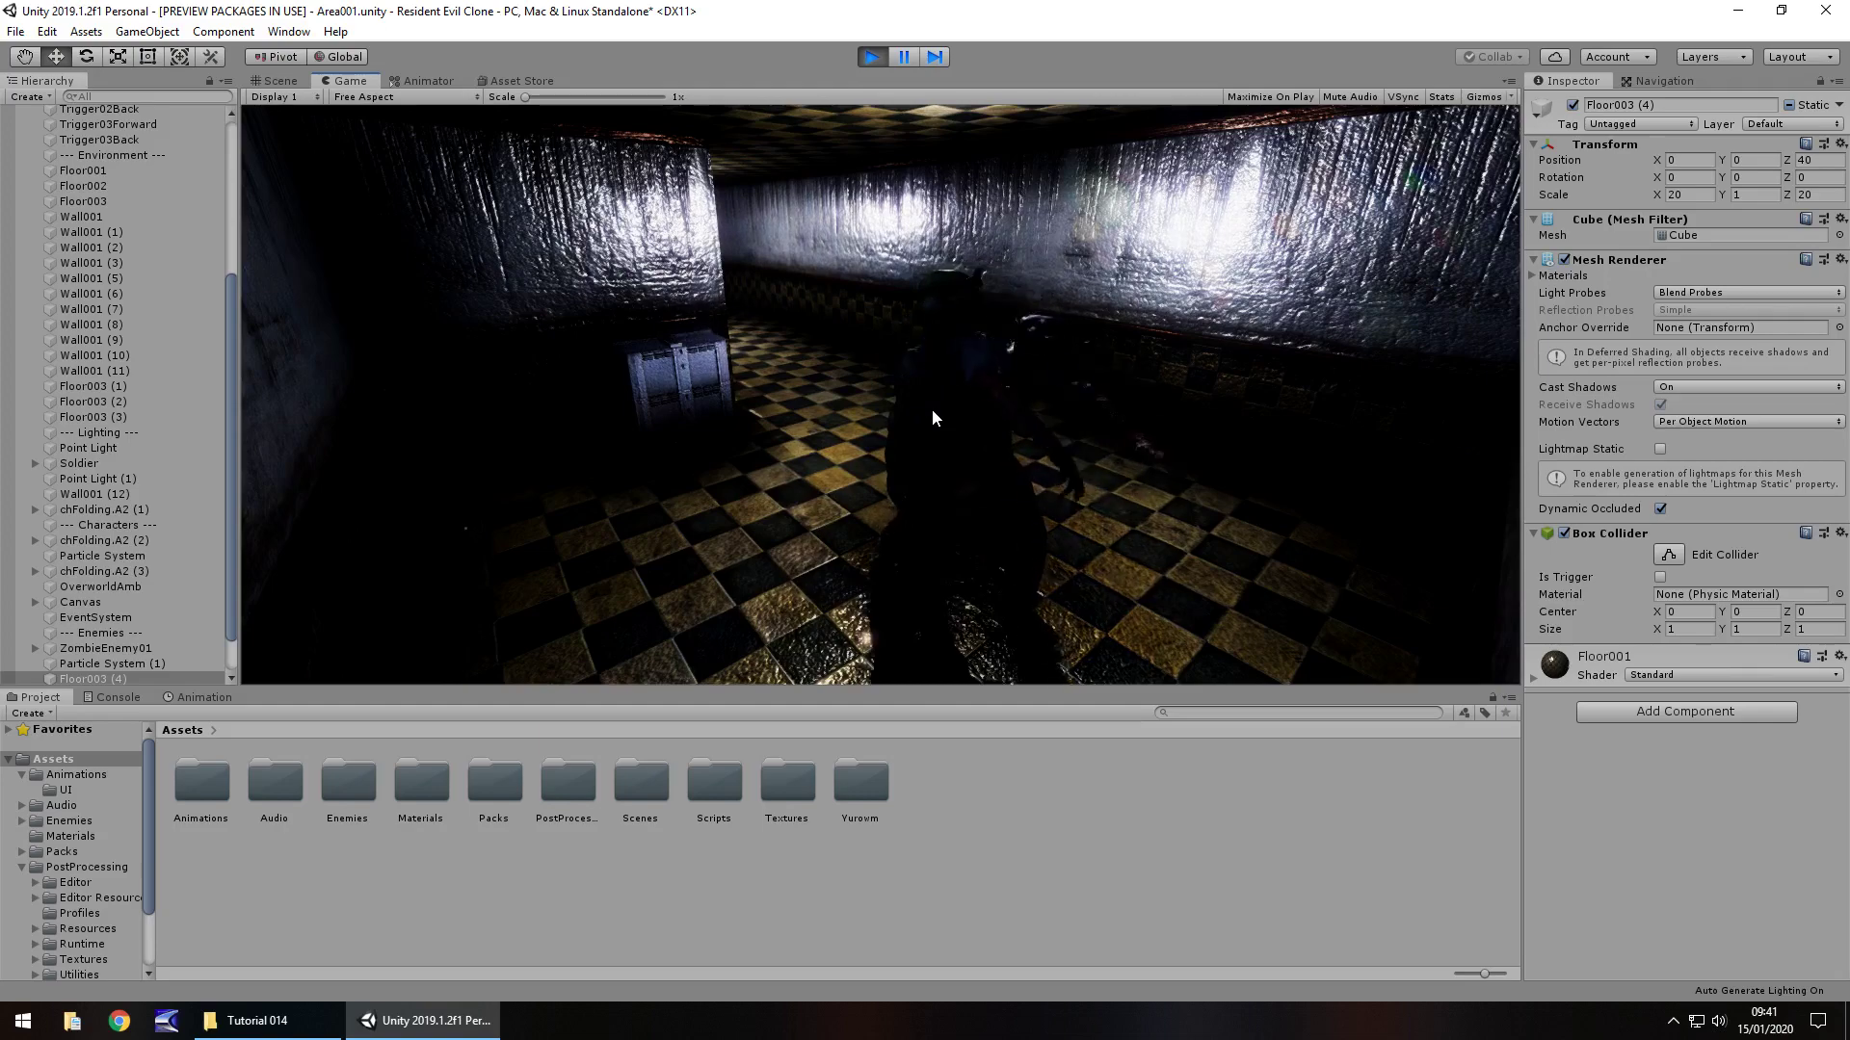
pyautogui.hotkey('ctrl', 'p')
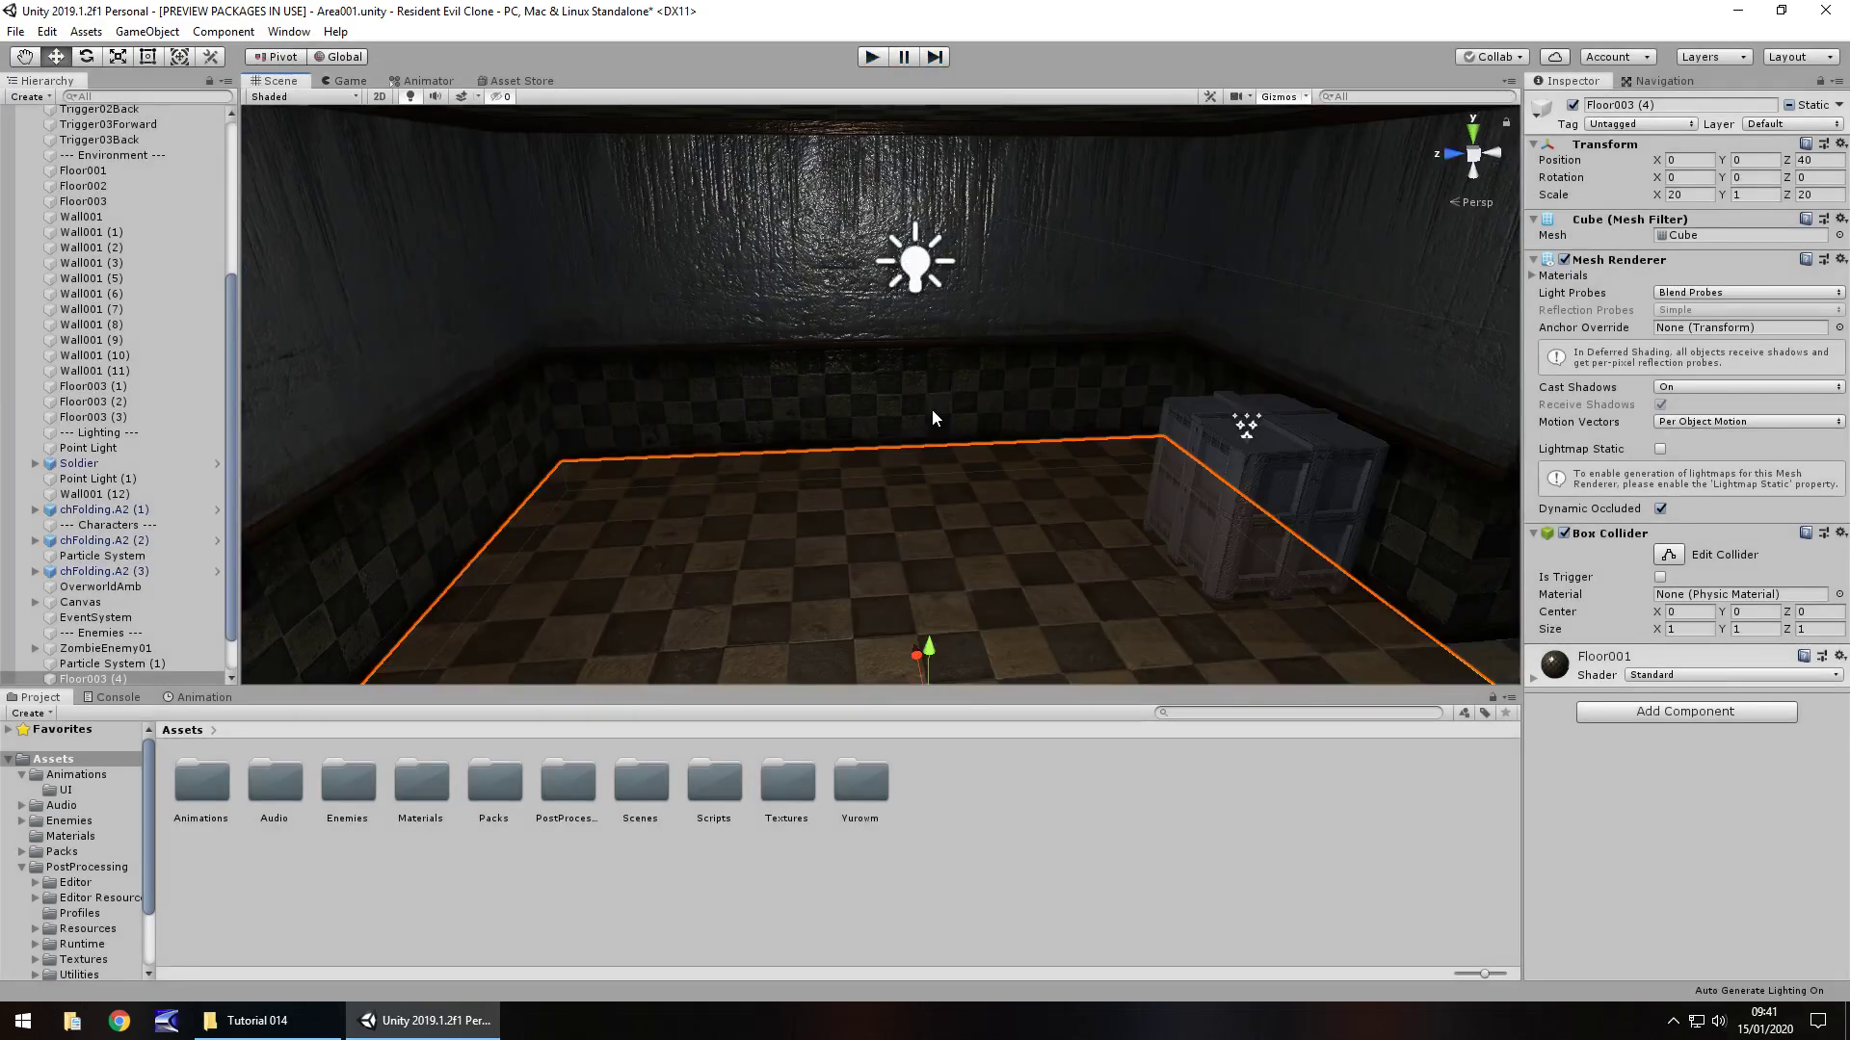
# Select Particle System (1) above the crate in the extended corridor
pyautogui.moveTo(690, 412); pyautogui.dragTo(987, 448, button='right')
pyautogui.keyDown('alt'); pyautogui.moveTo(986, 448); pyautogui.dragTo(983, 446); pyautogui.keyUp('alt')
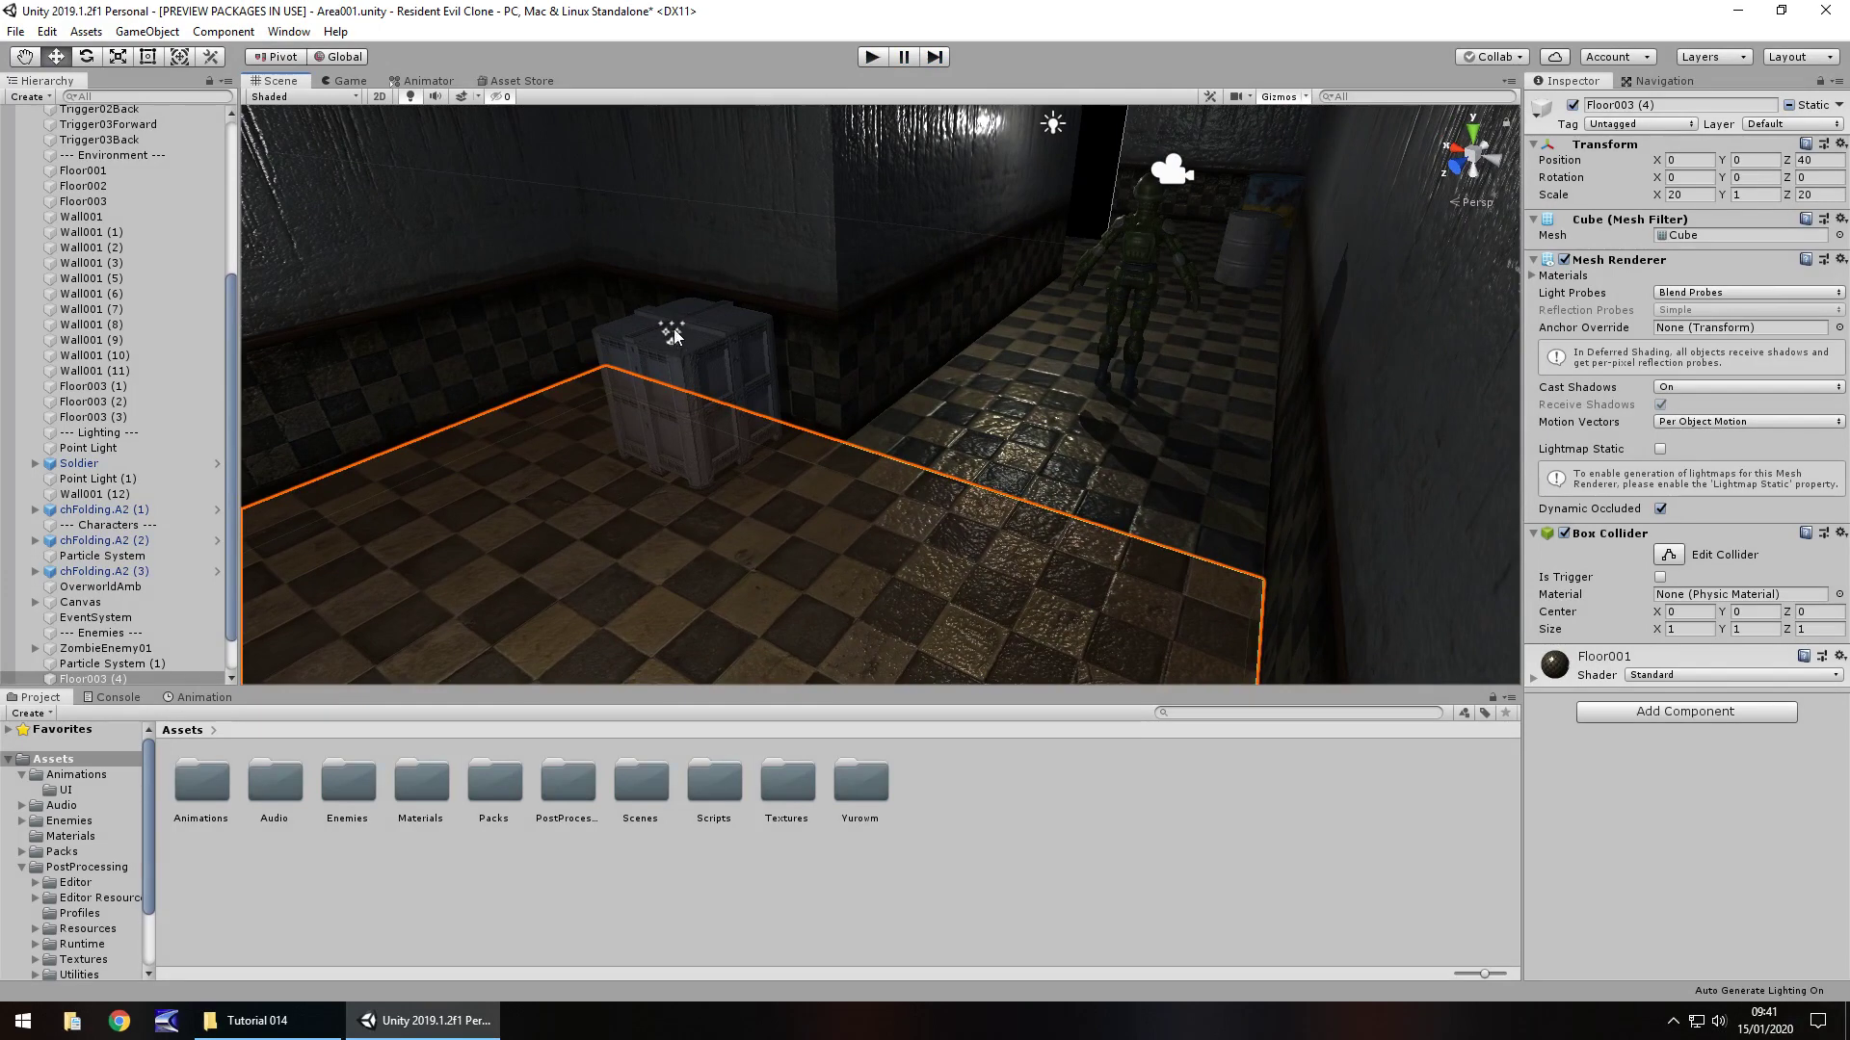
pyautogui.click(672, 333)
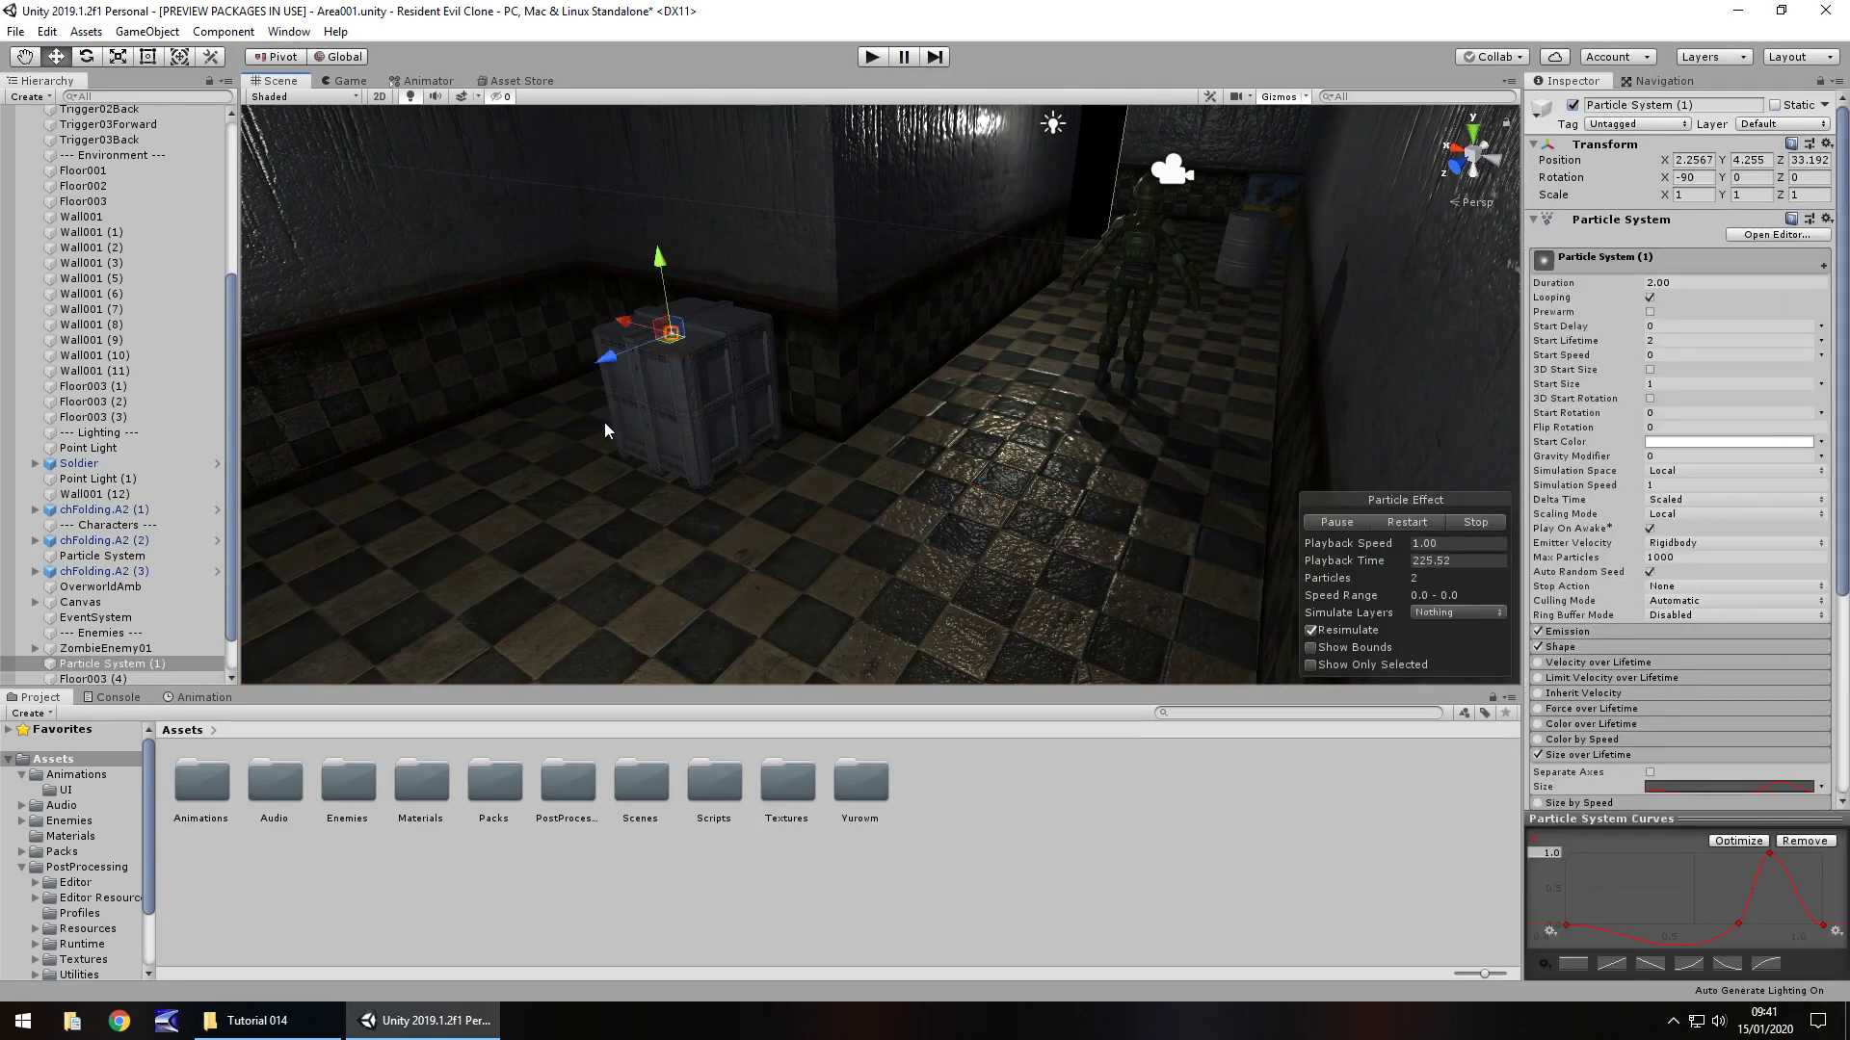